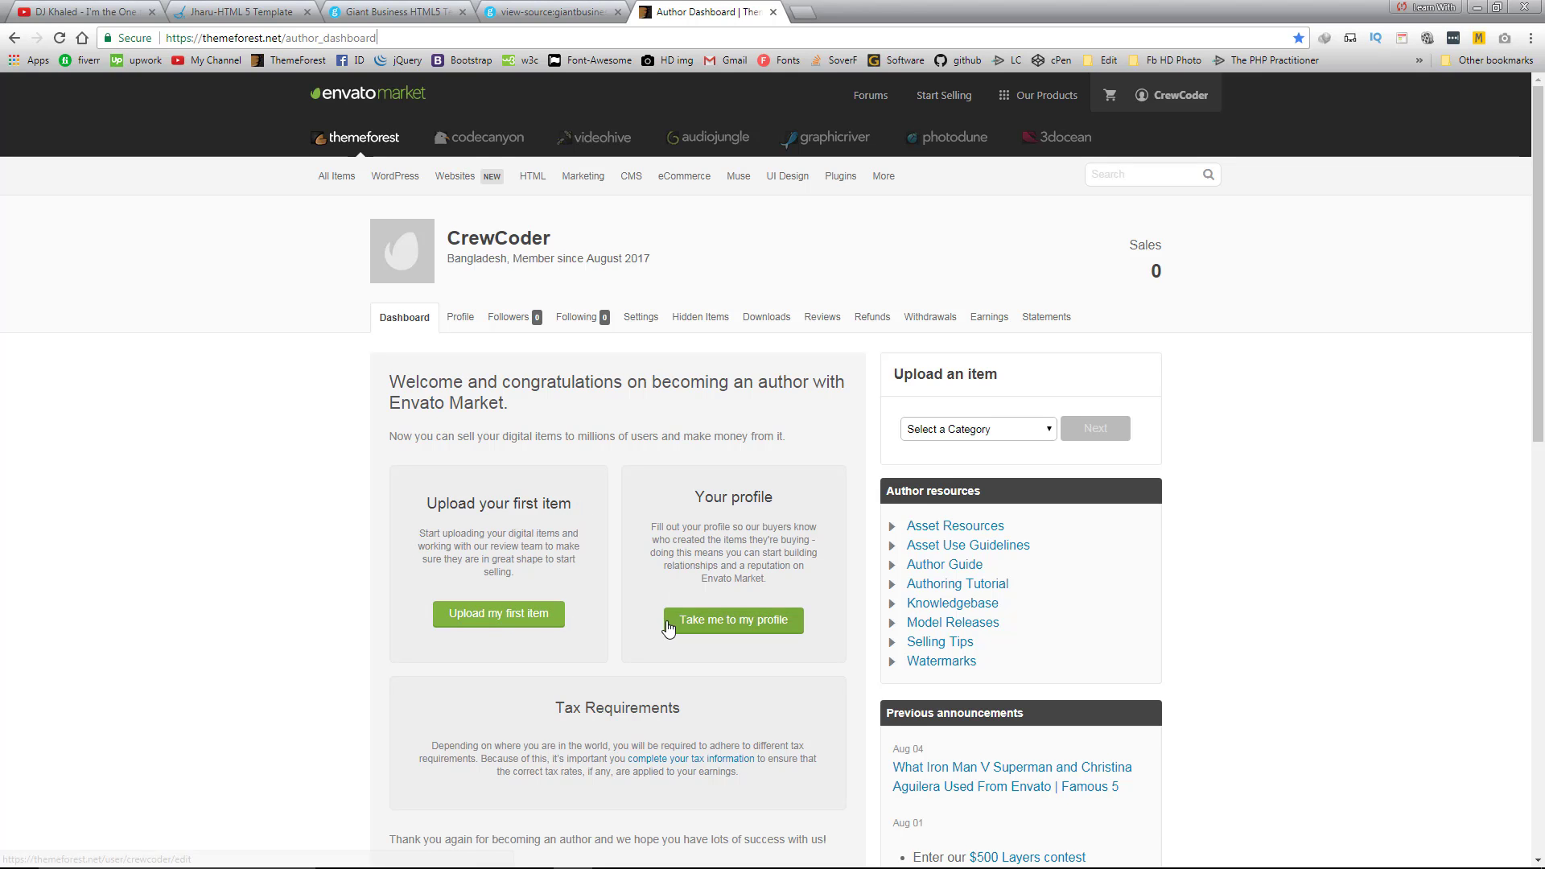
# Start uploading a first item and open the upload form for the Site Templates category
pyautogui.scroll(-2, 516, 459)
pyautogui.scroll(1, 516, 461)
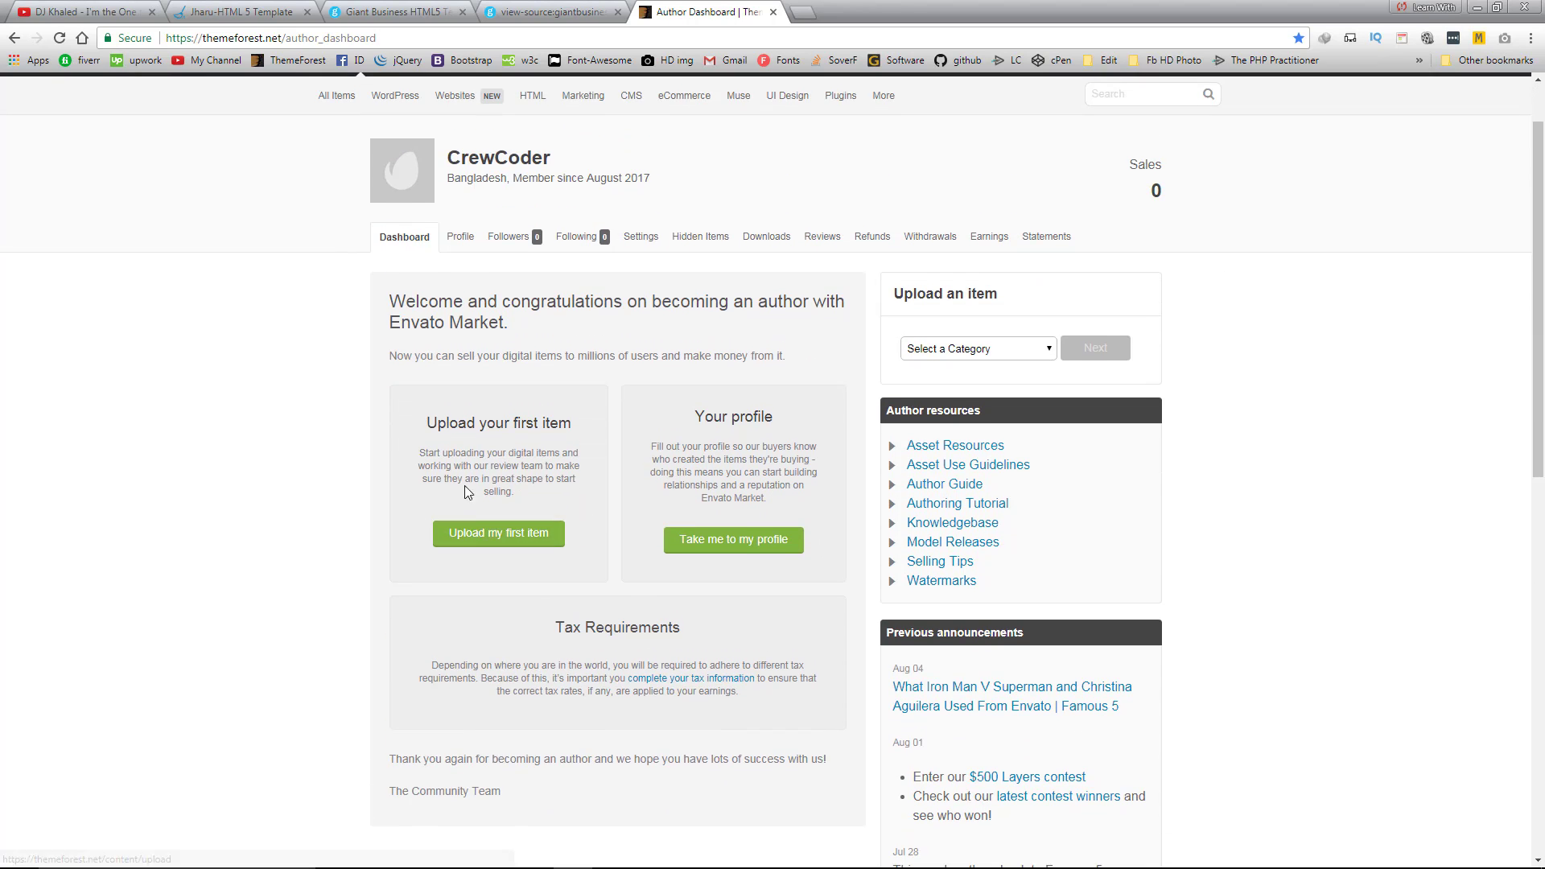
pyautogui.click(473, 535)
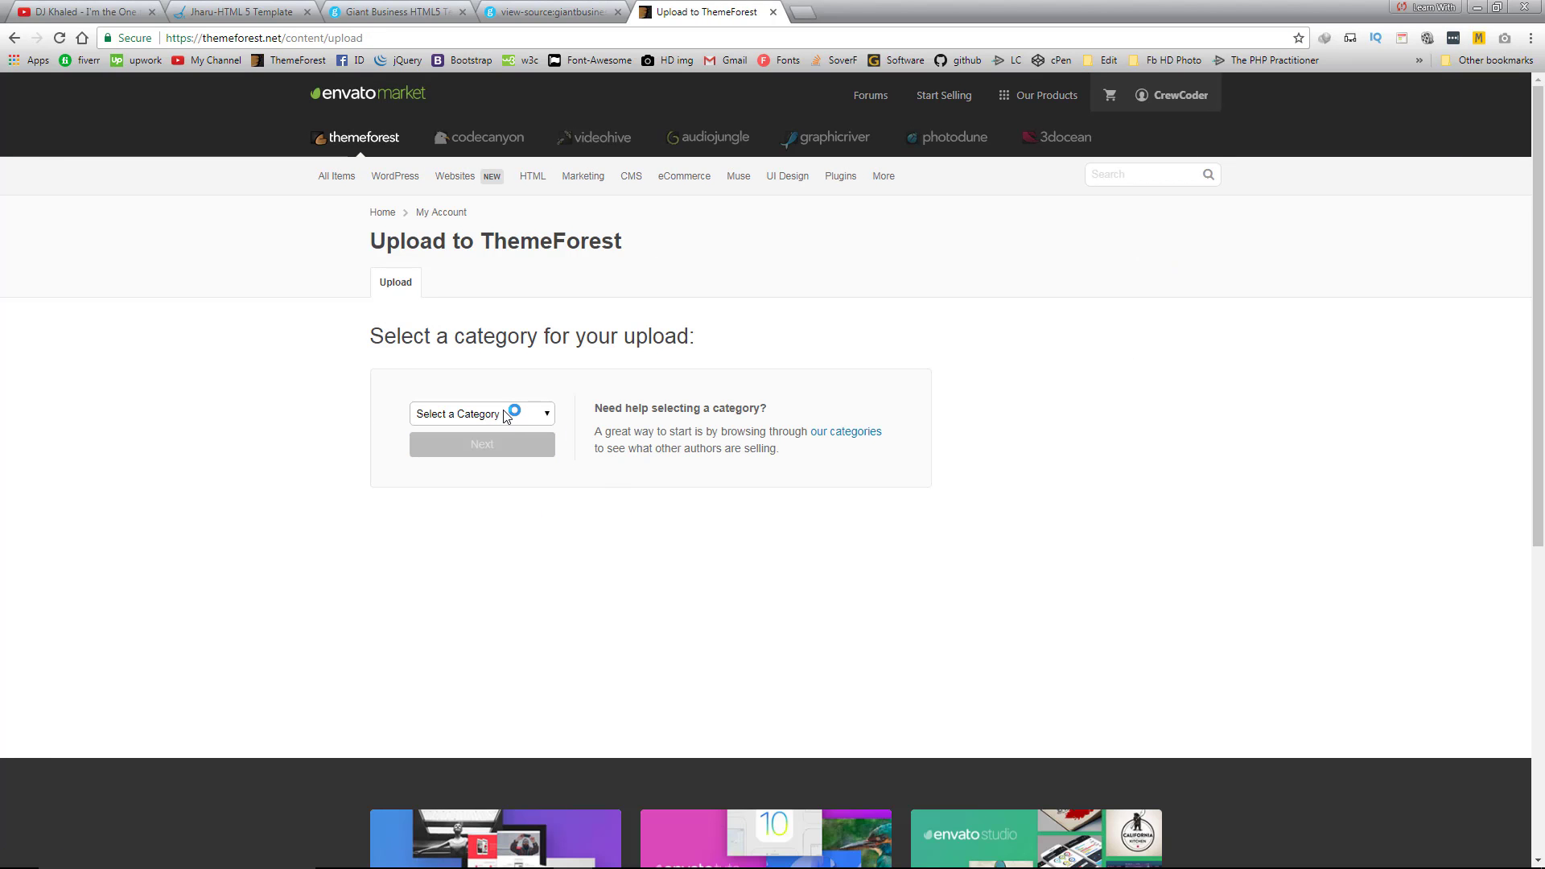
pyautogui.click(505, 414)
pyautogui.click(505, 414)
pyautogui.click(505, 415)
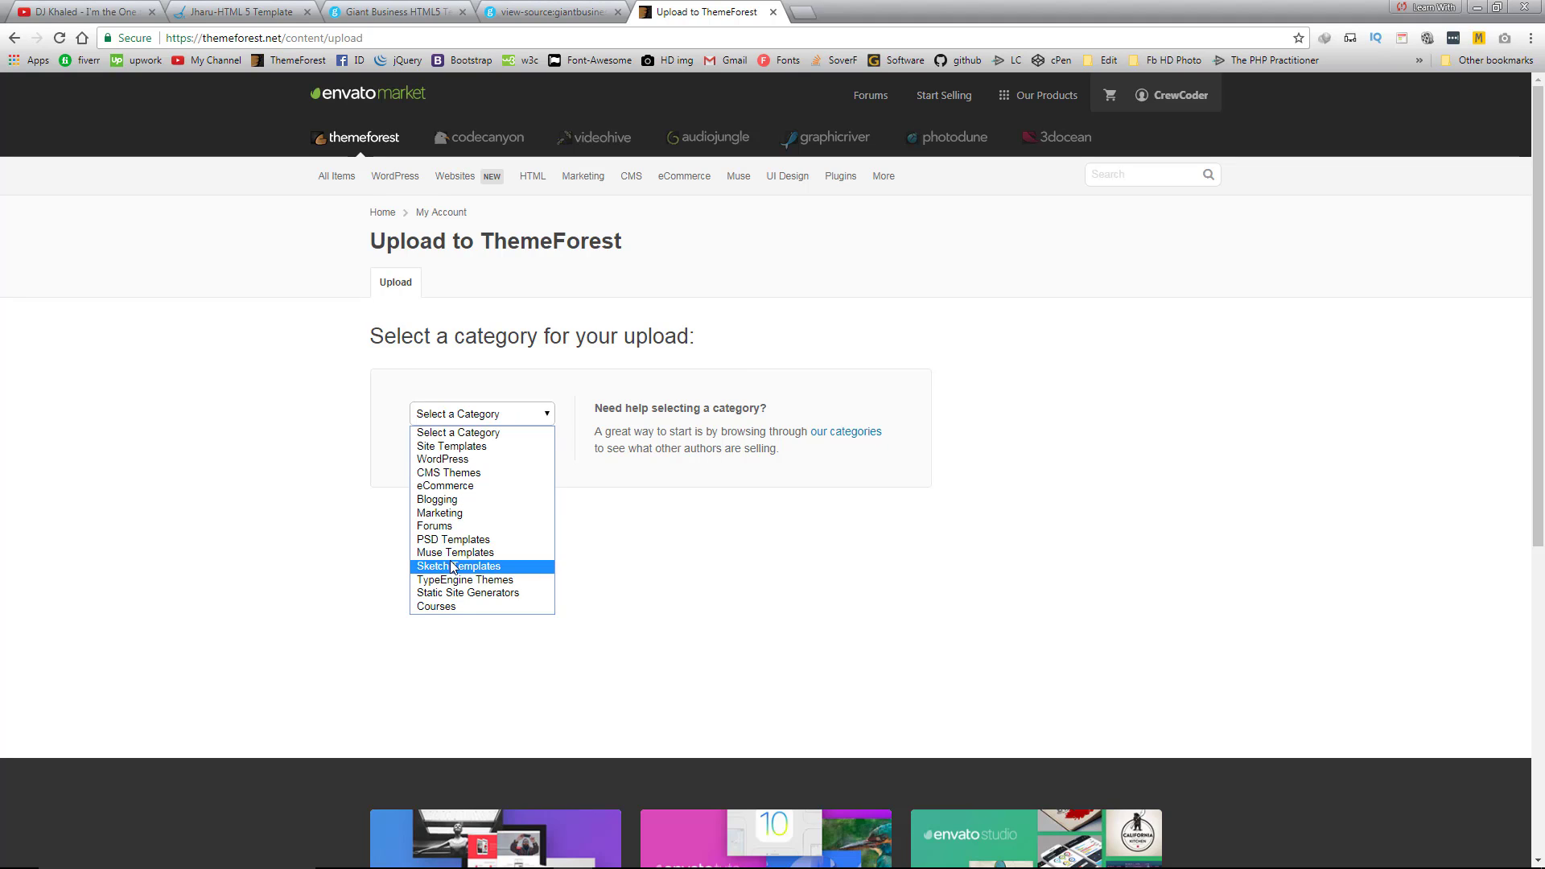
pyautogui.click(455, 446)
pyautogui.click(504, 449)
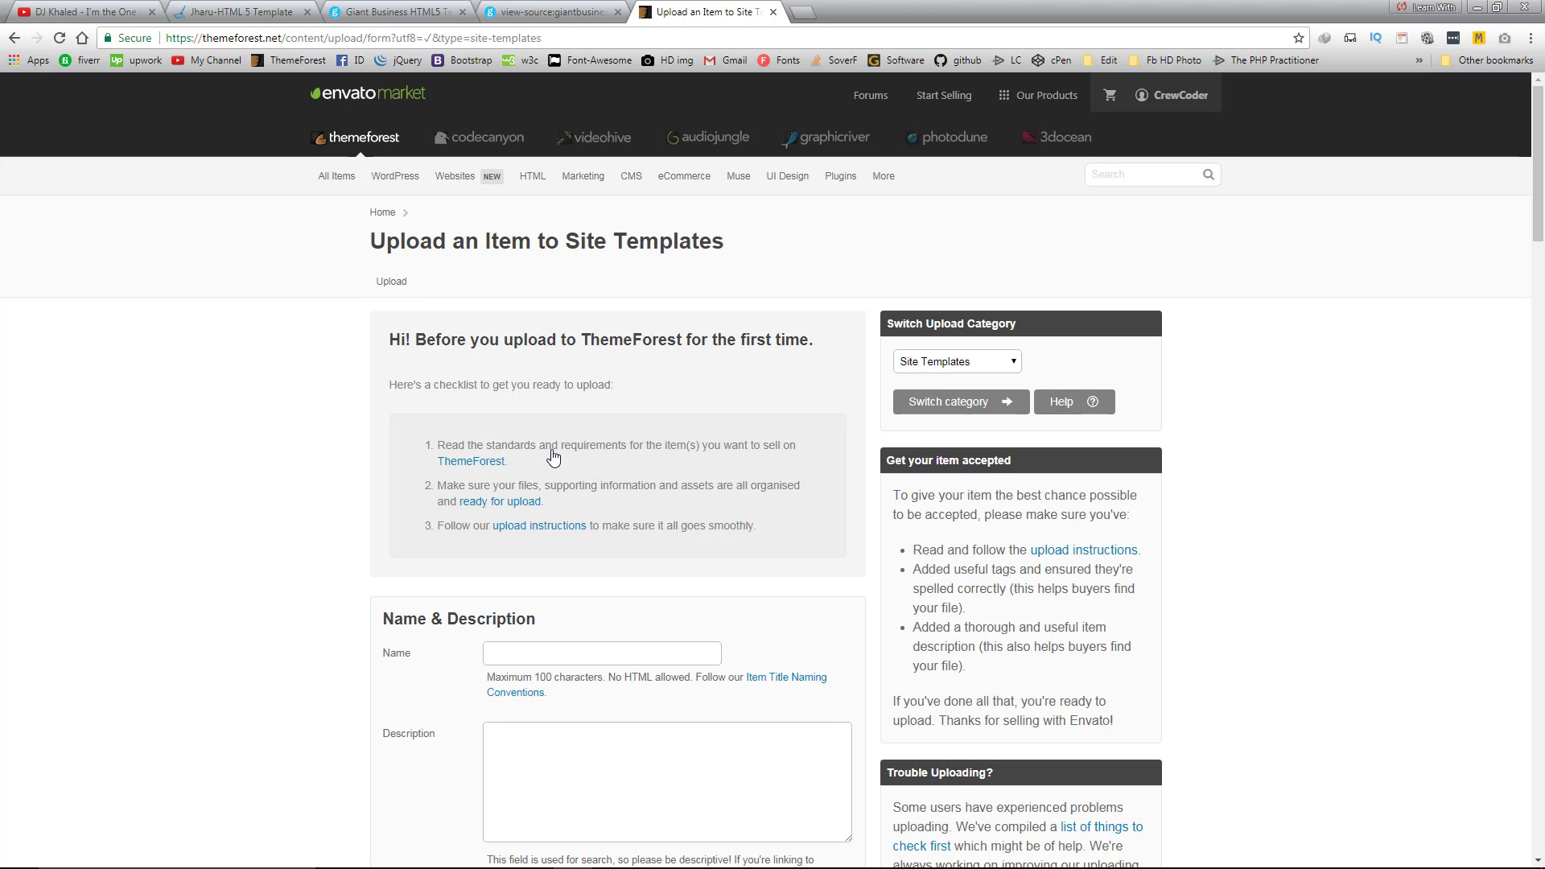
pyautogui.scroll(-2, 373, 438)
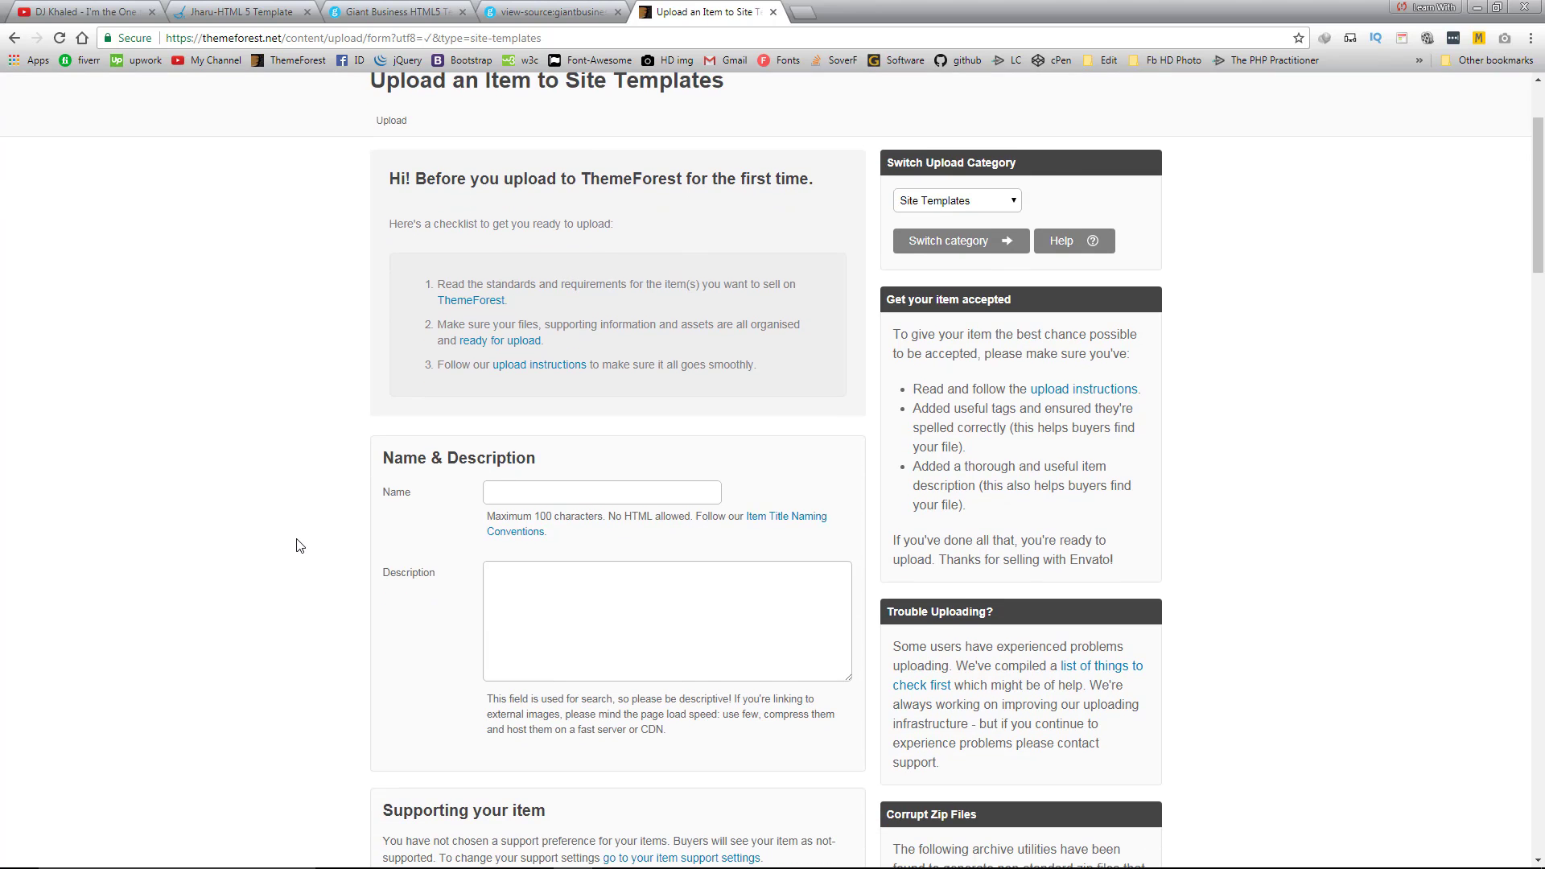
pyautogui.click(984, 243)
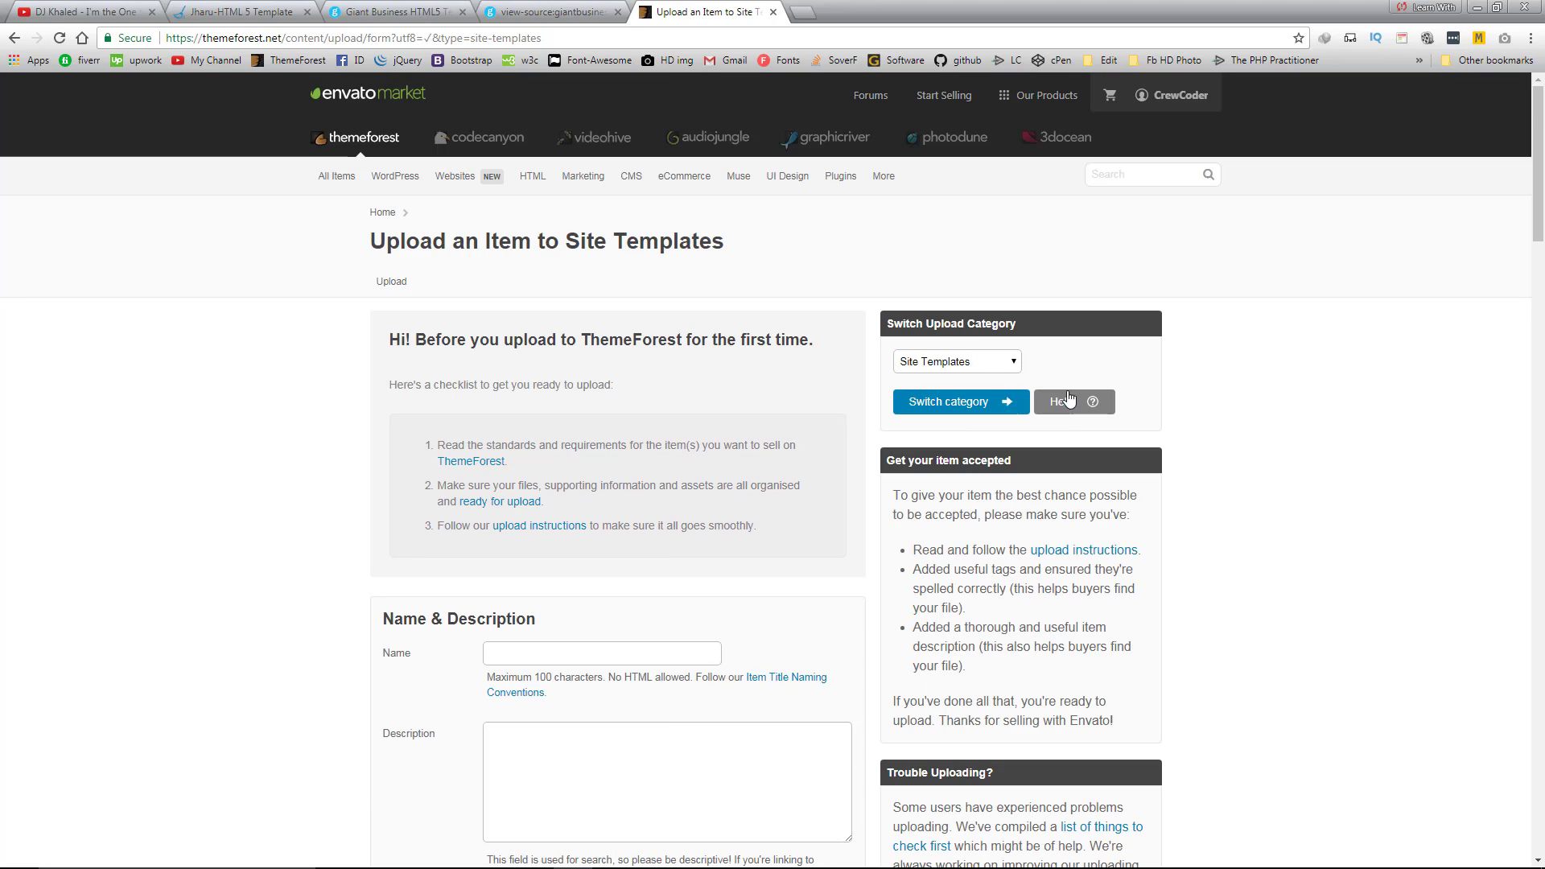
# Enter "Photography || Alamin Photography Portfolio Template" as the item's name
pyautogui.scroll(-3, 551, 400)
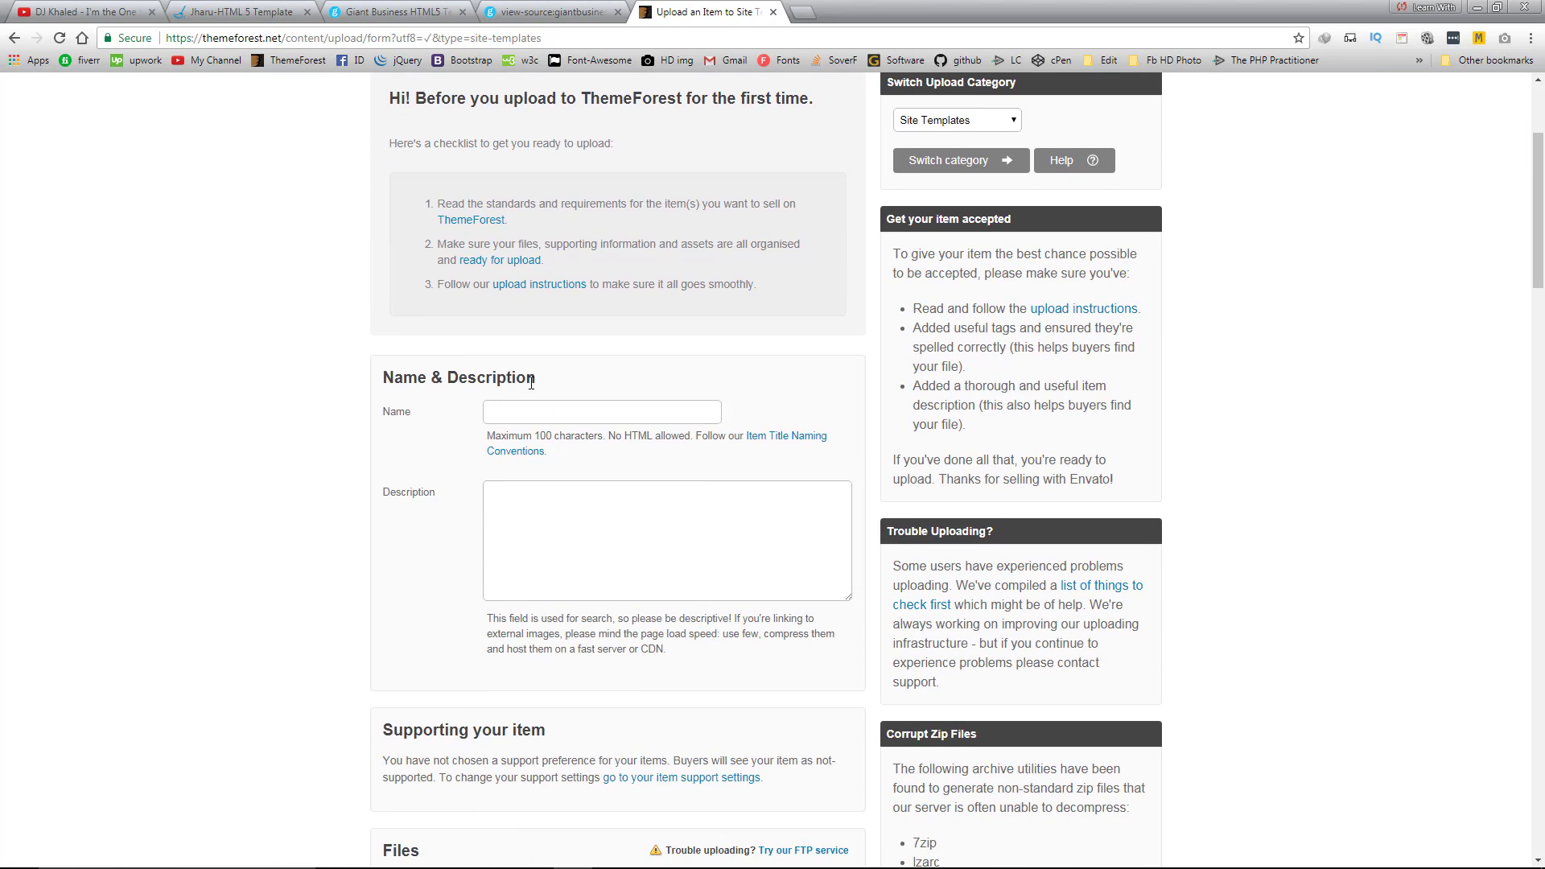
pyautogui.scroll(-4, 531, 383)
pyautogui.scroll(4, 579, 373)
pyautogui.click(533, 413)
pyautogui.write('Pho')
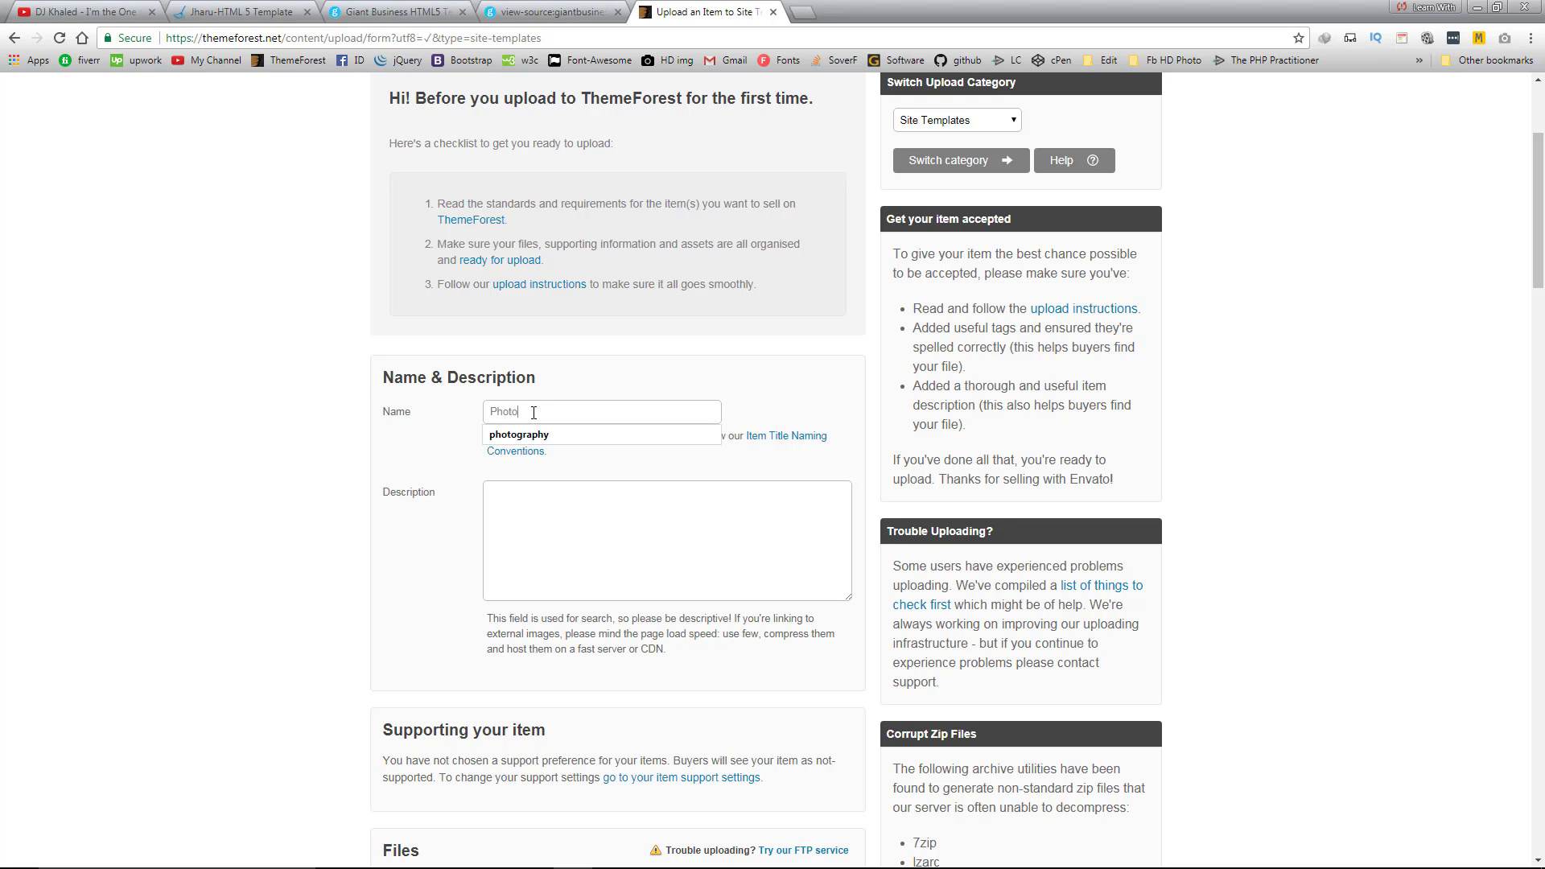
pyautogui.write('to')
pyautogui.press('Down')
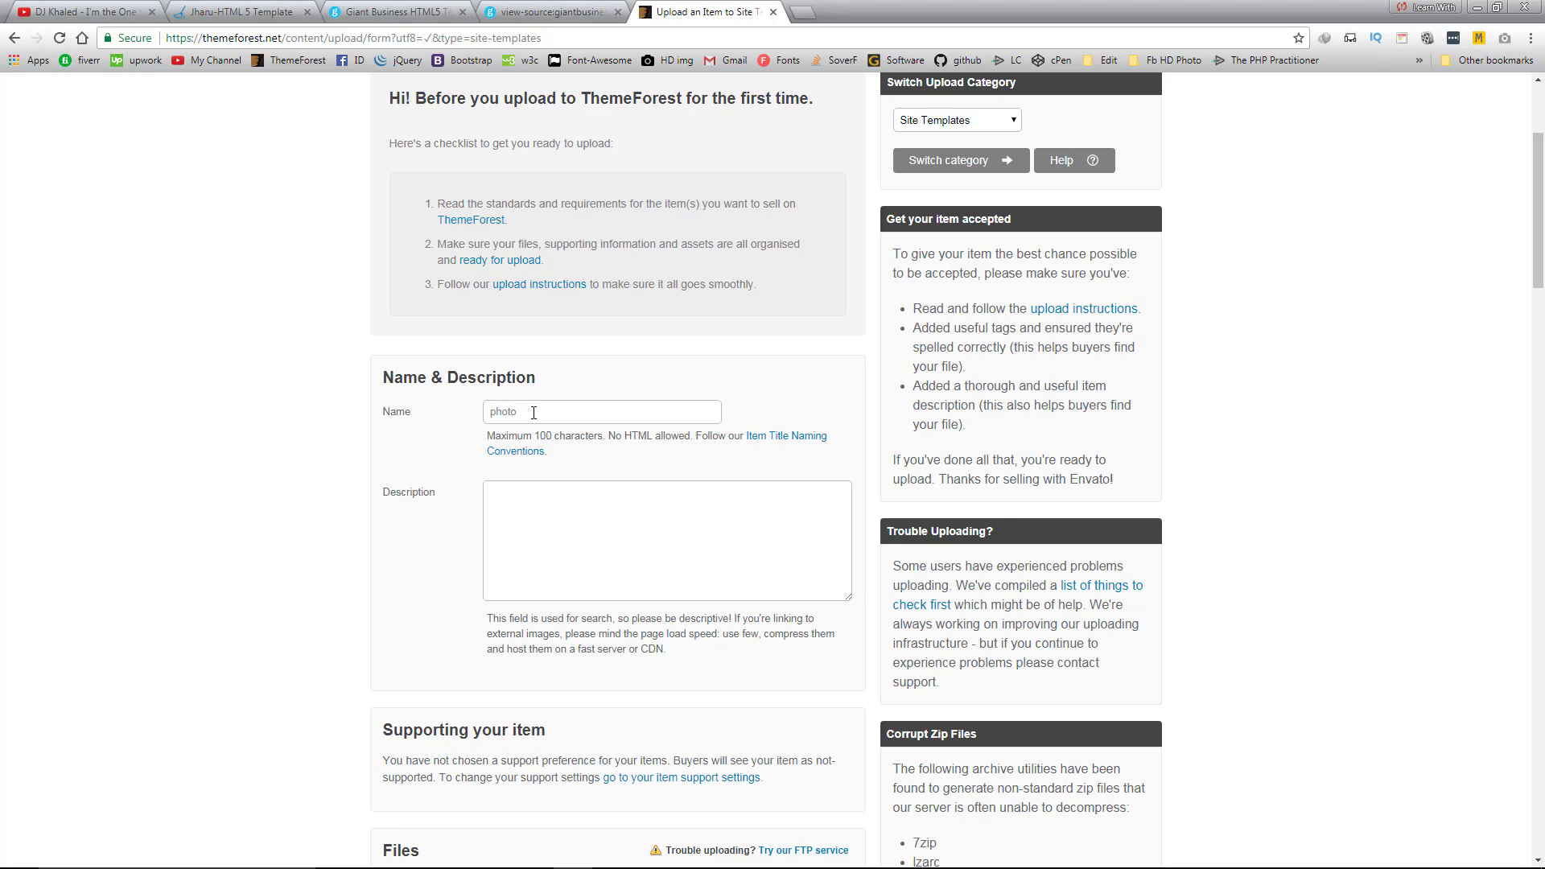
pyautogui.press('BackSpace')
pyautogui.press('BackSpace')
pyautogui.press('BackSpace')
pyautogui.press('BackSpace')
pyautogui.press('BackSpace')
pyautogui.press('BackSpace')
pyautogui.write('P')
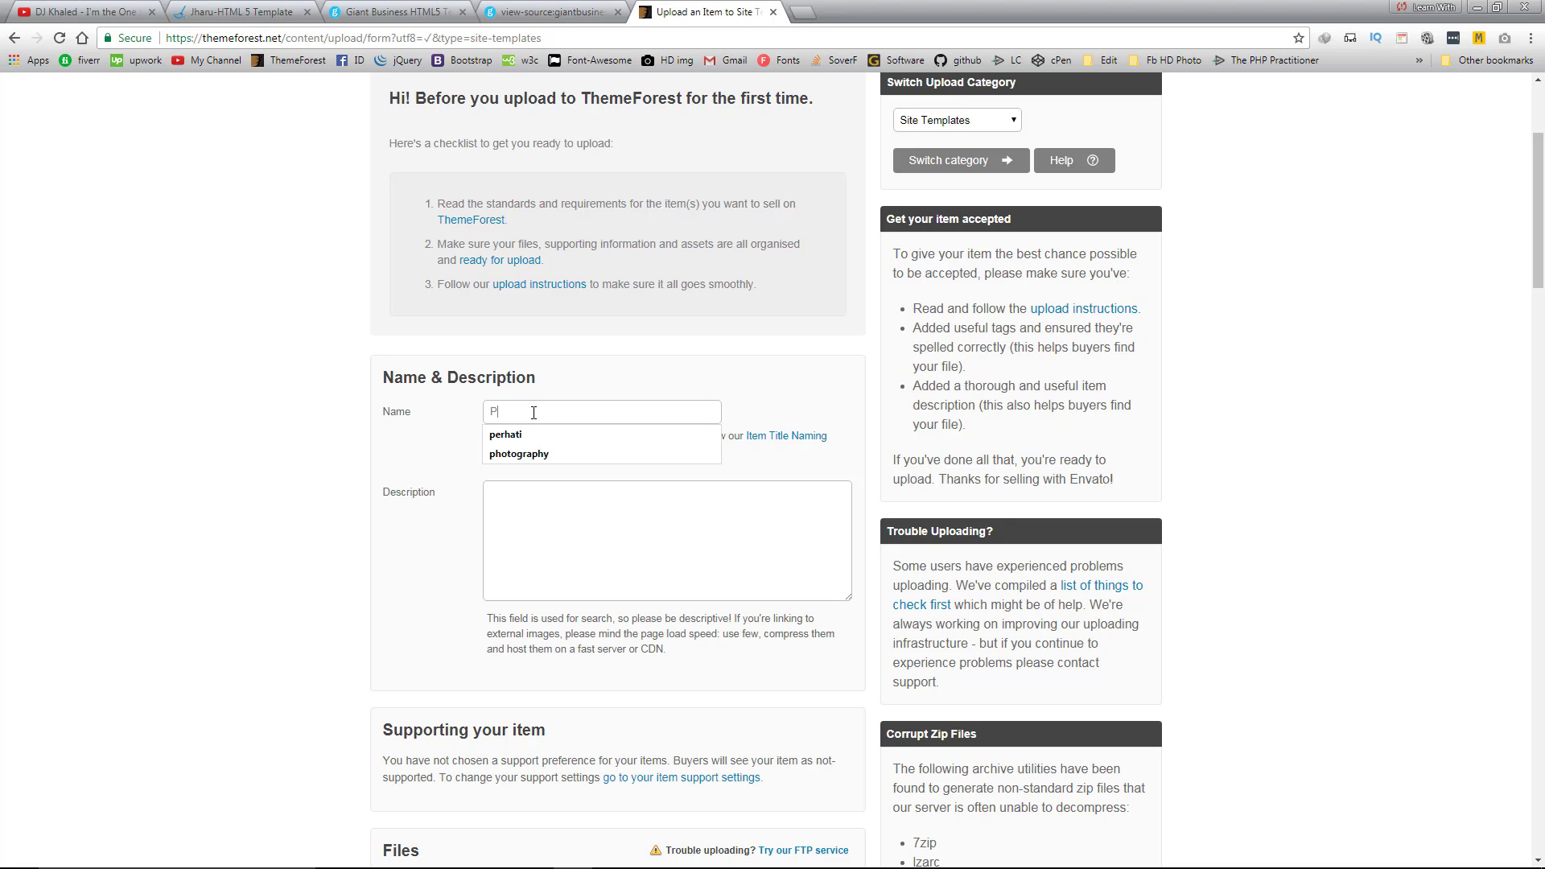
pyautogui.write('hoto')
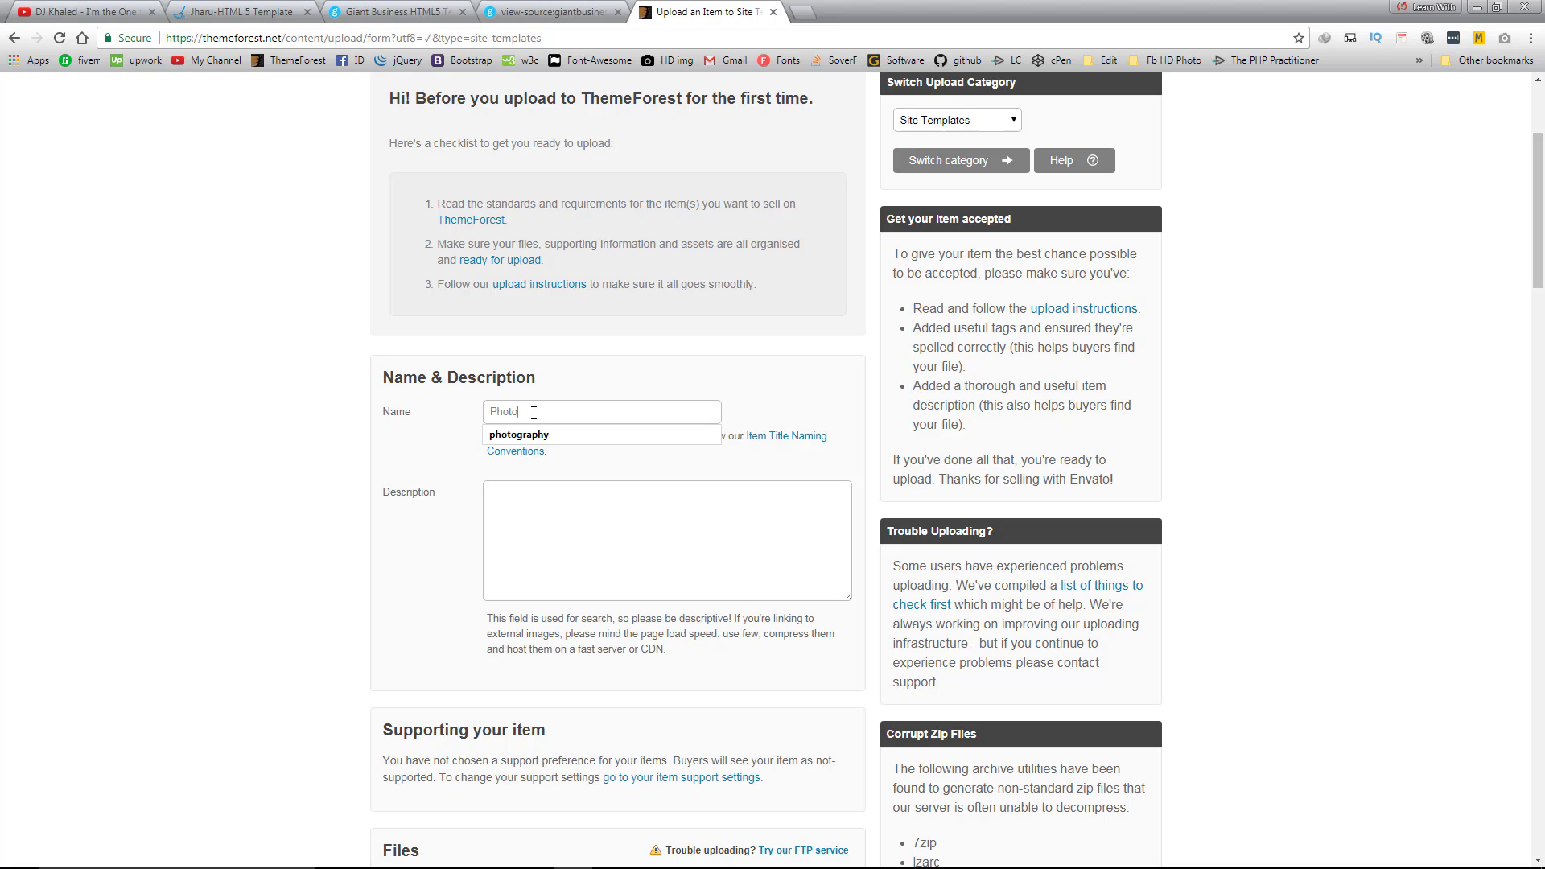
pyautogui.write('graphy || ')
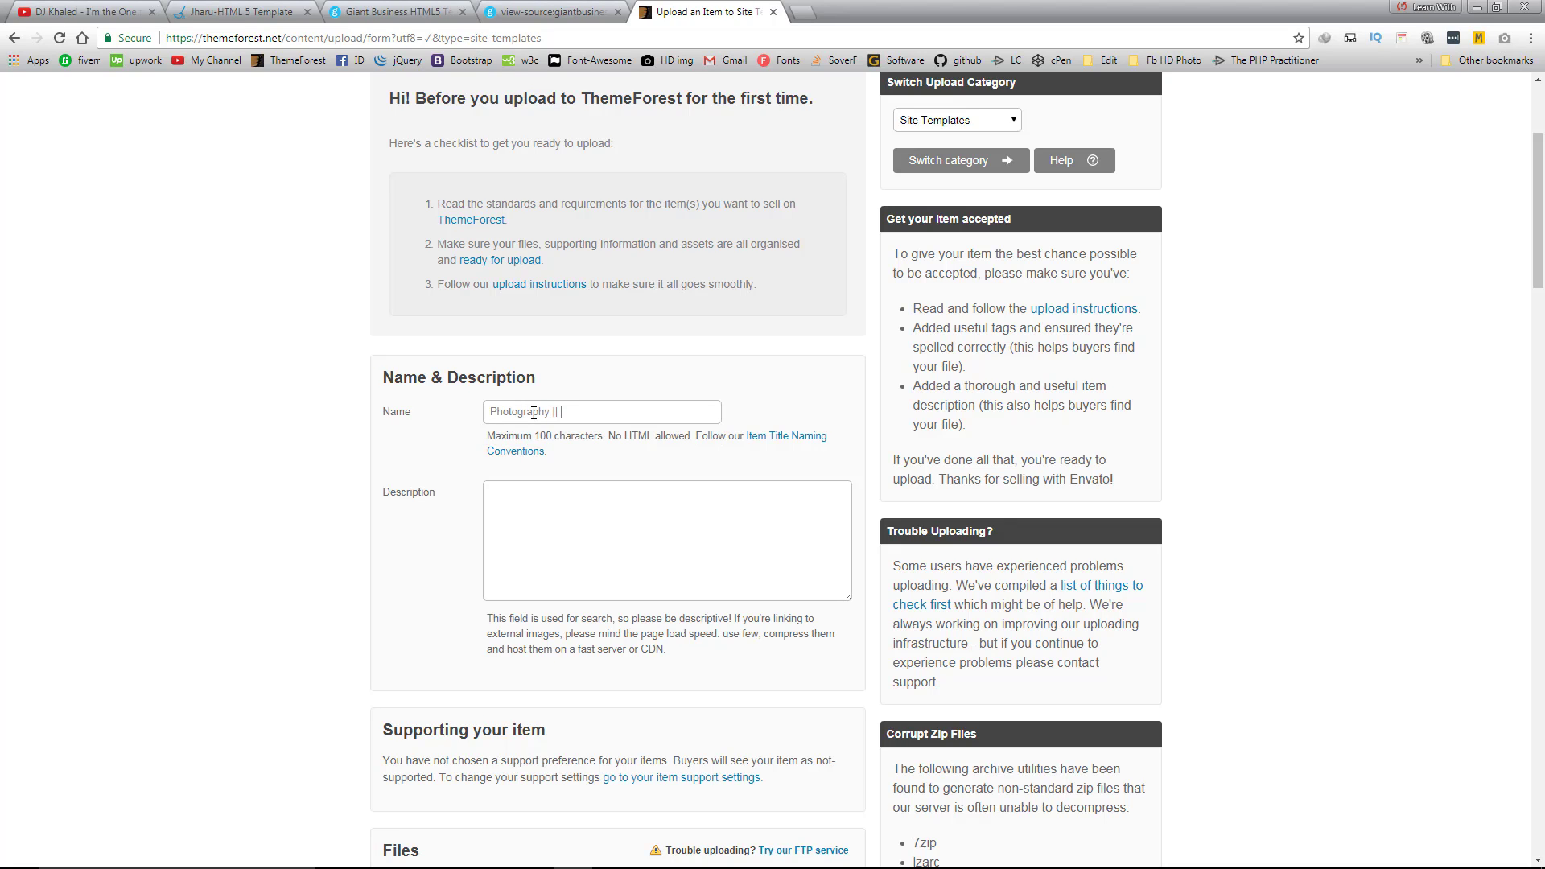
pyautogui.write('Alamin Photography Portfolio Template')
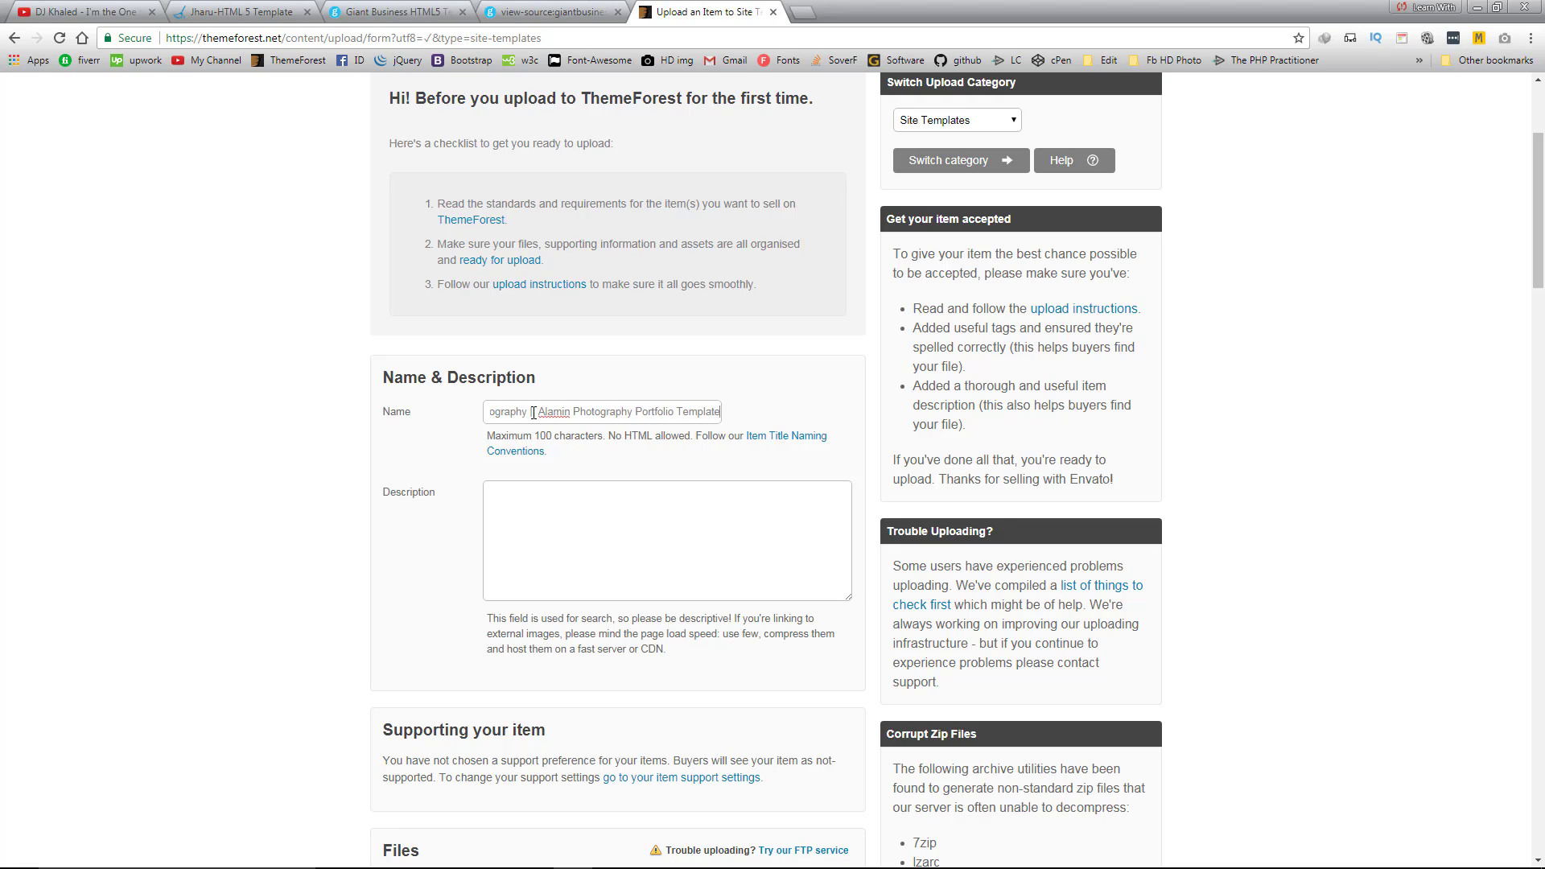
pyautogui.click(605, 512)
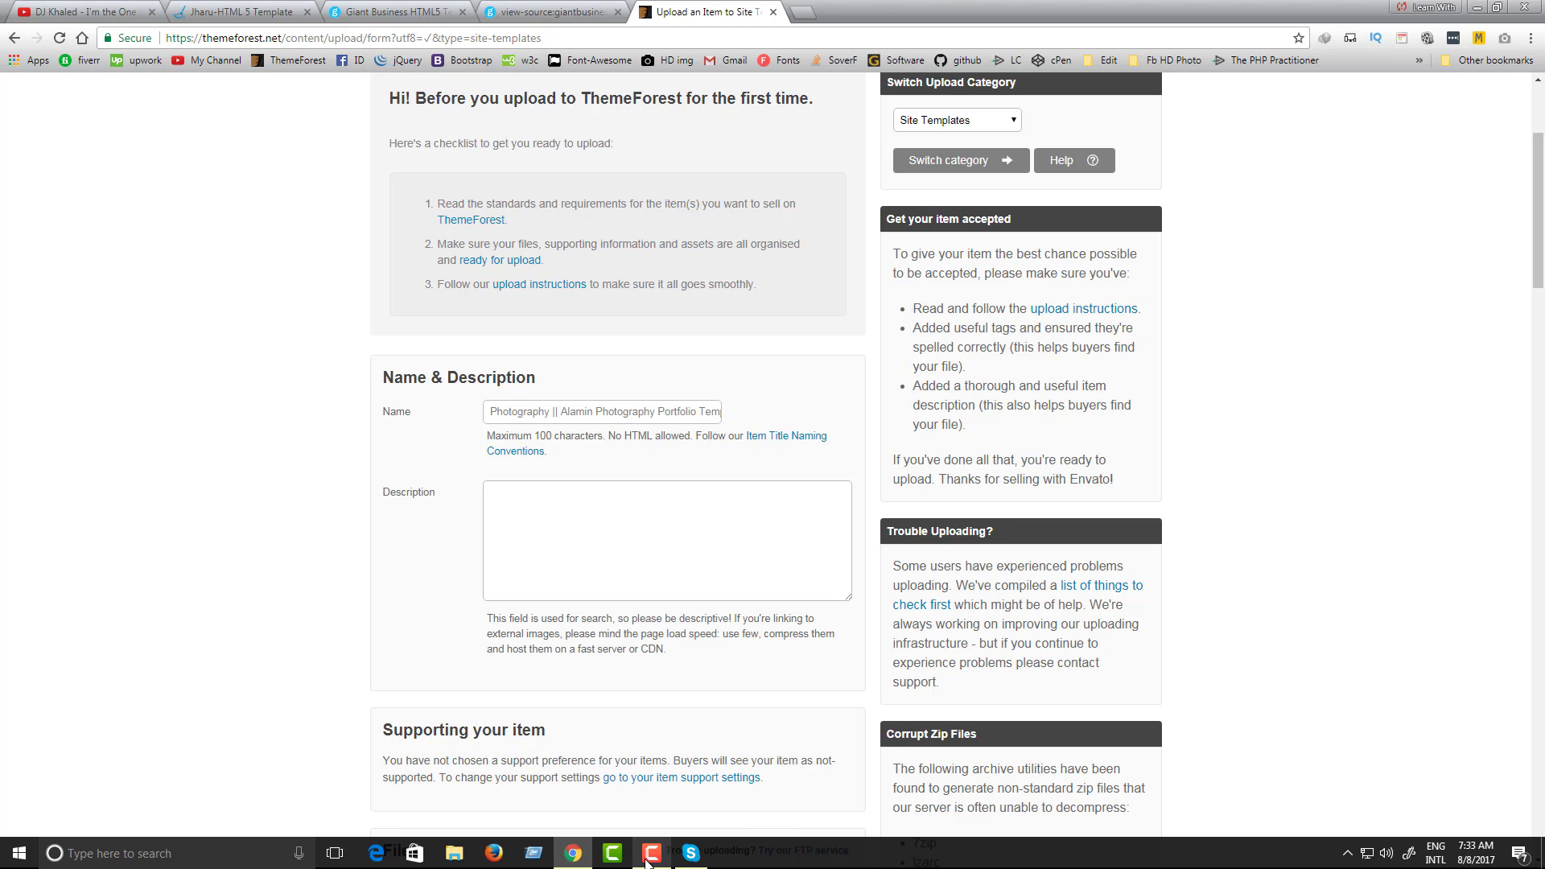
pyautogui.click(652, 855)
pyautogui.click(1468, 810)
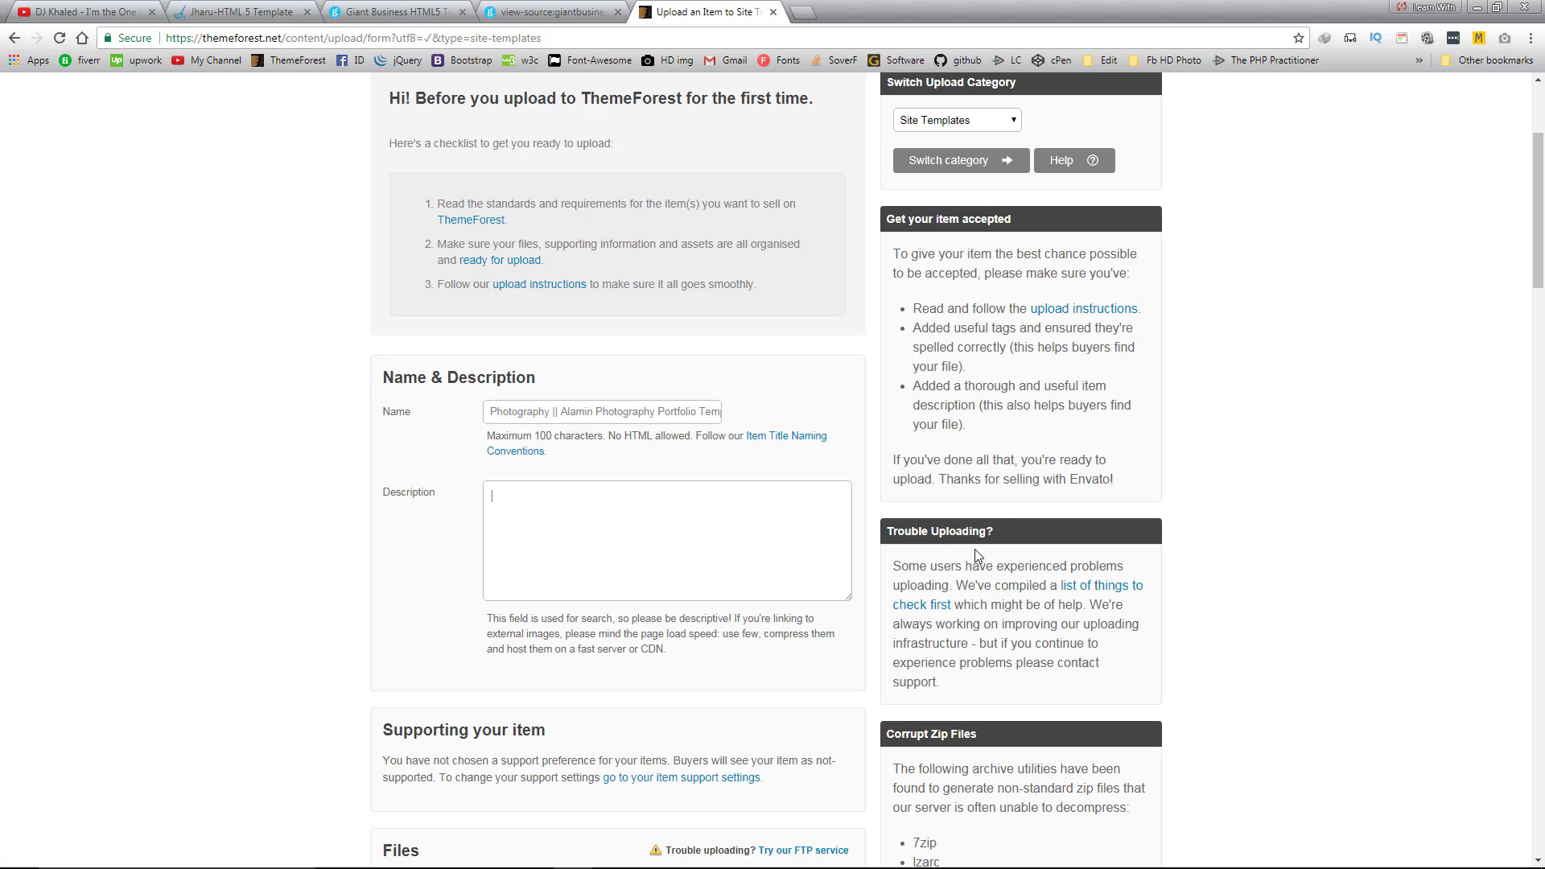
pyautogui.scroll(-1, 684, 511)
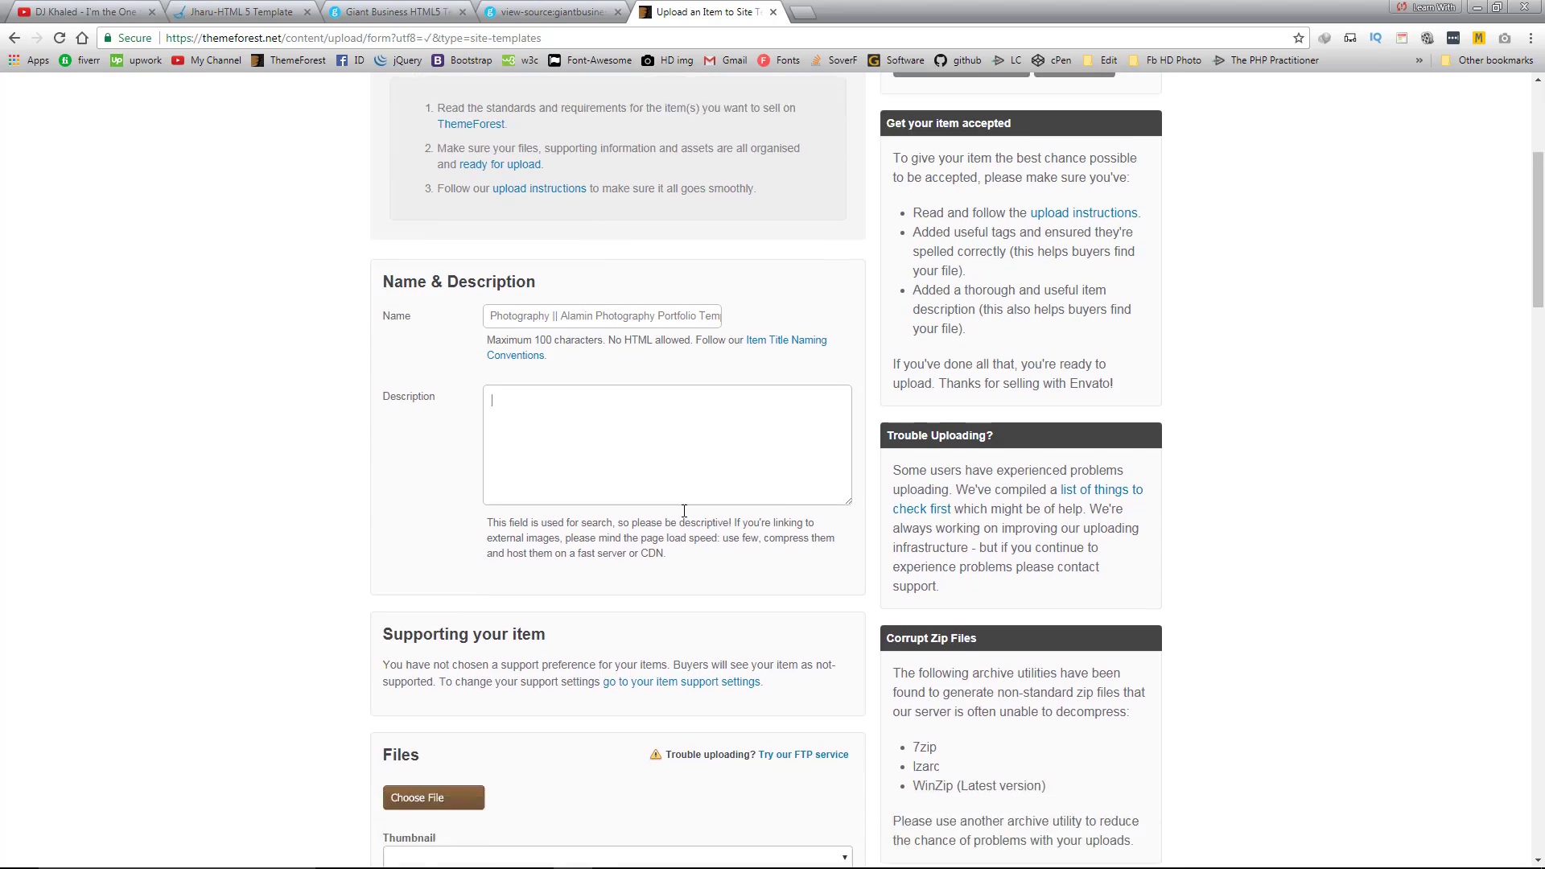
pyautogui.scroll(1, 717, 531)
pyautogui.scroll(-1, 732, 549)
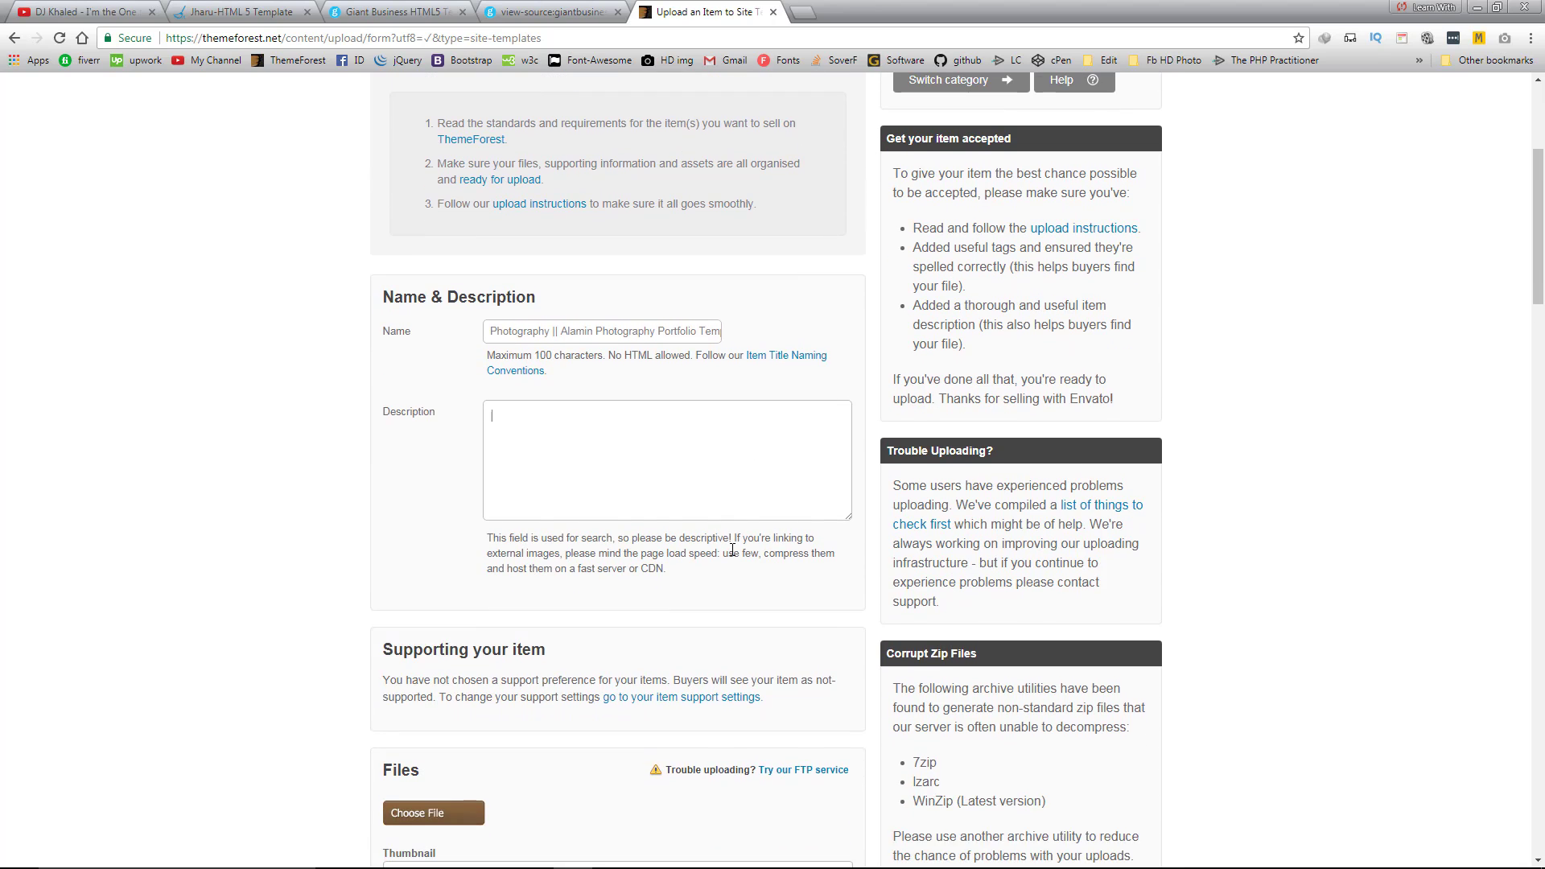
pyautogui.scroll(1, 734, 548)
# Switch to the "Photoraphy For CrewCder" folder, open description.html for editing in Notepad++ and enlarge the editor window
pyautogui.hotkey('alt', 'Tab')
pyautogui.click(1477, 7)
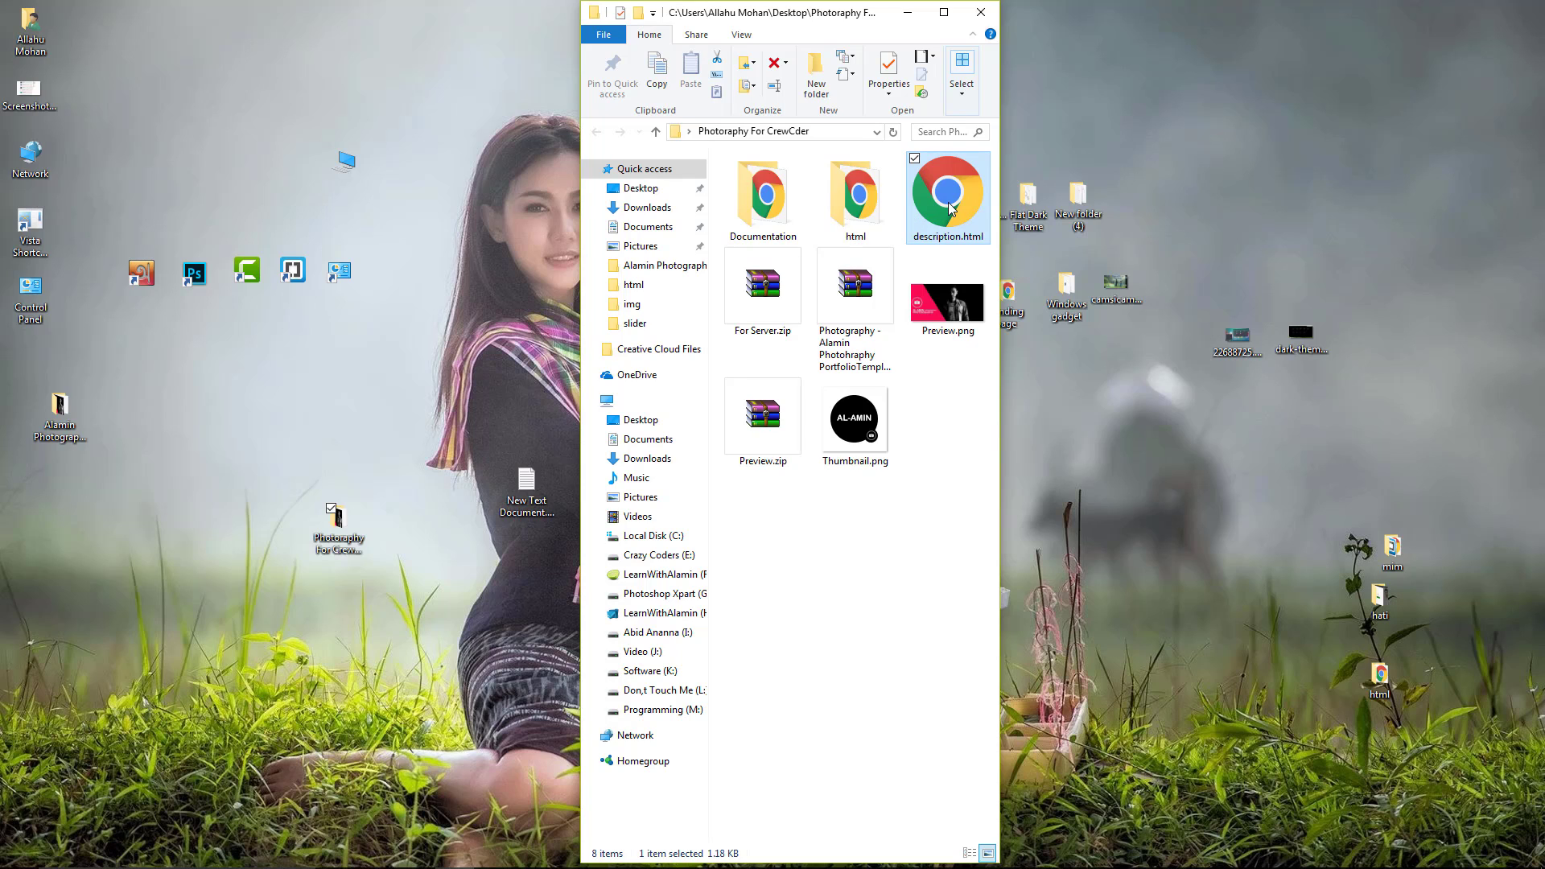
pyautogui.click(948, 439)
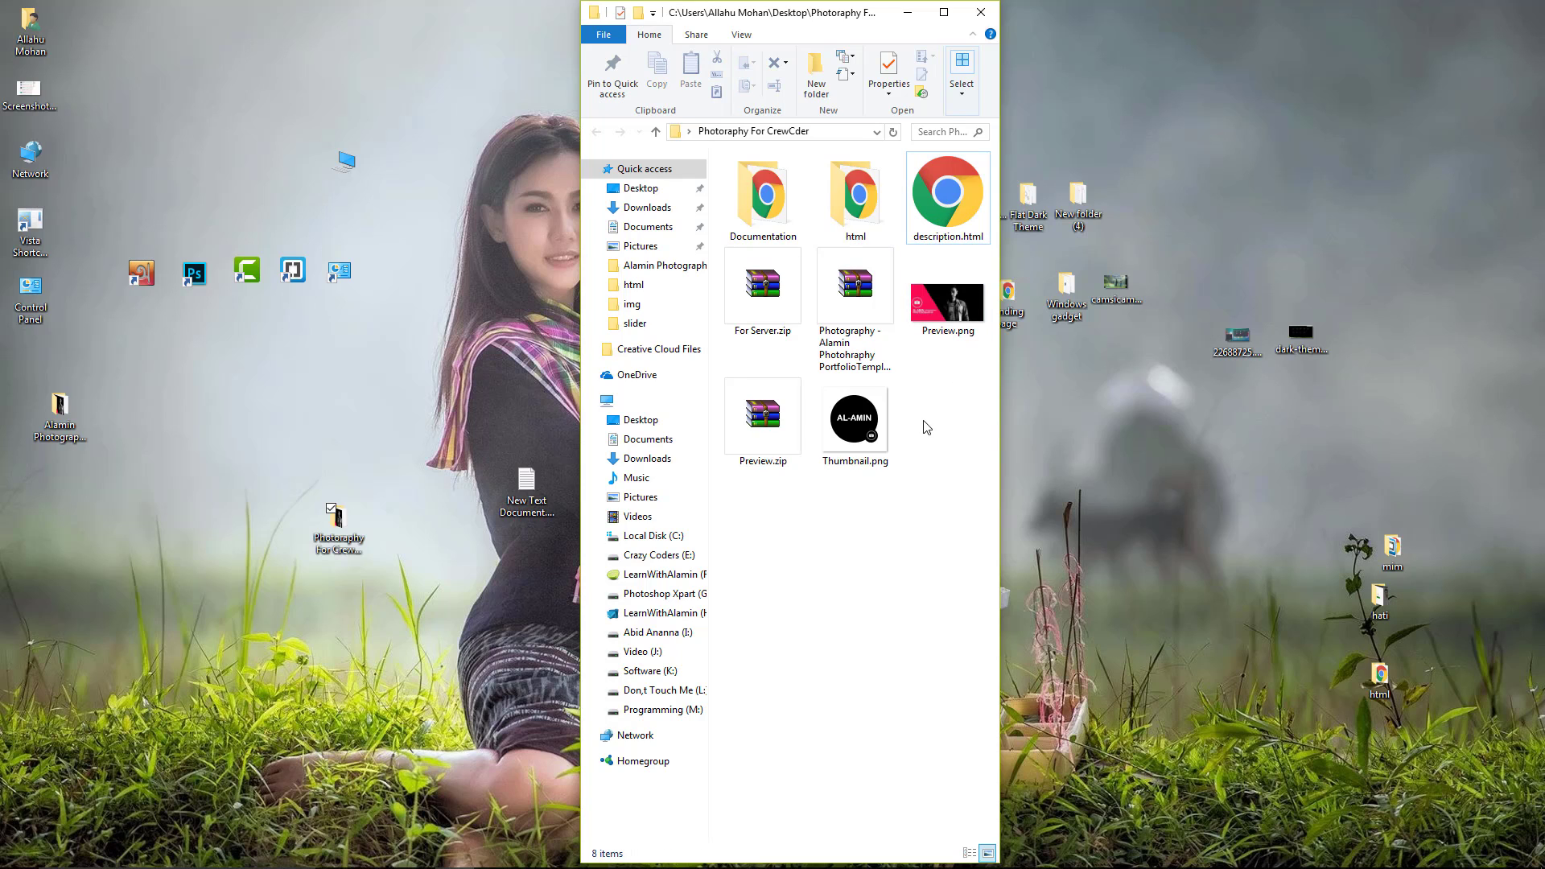
pyautogui.rightClick(947, 199)
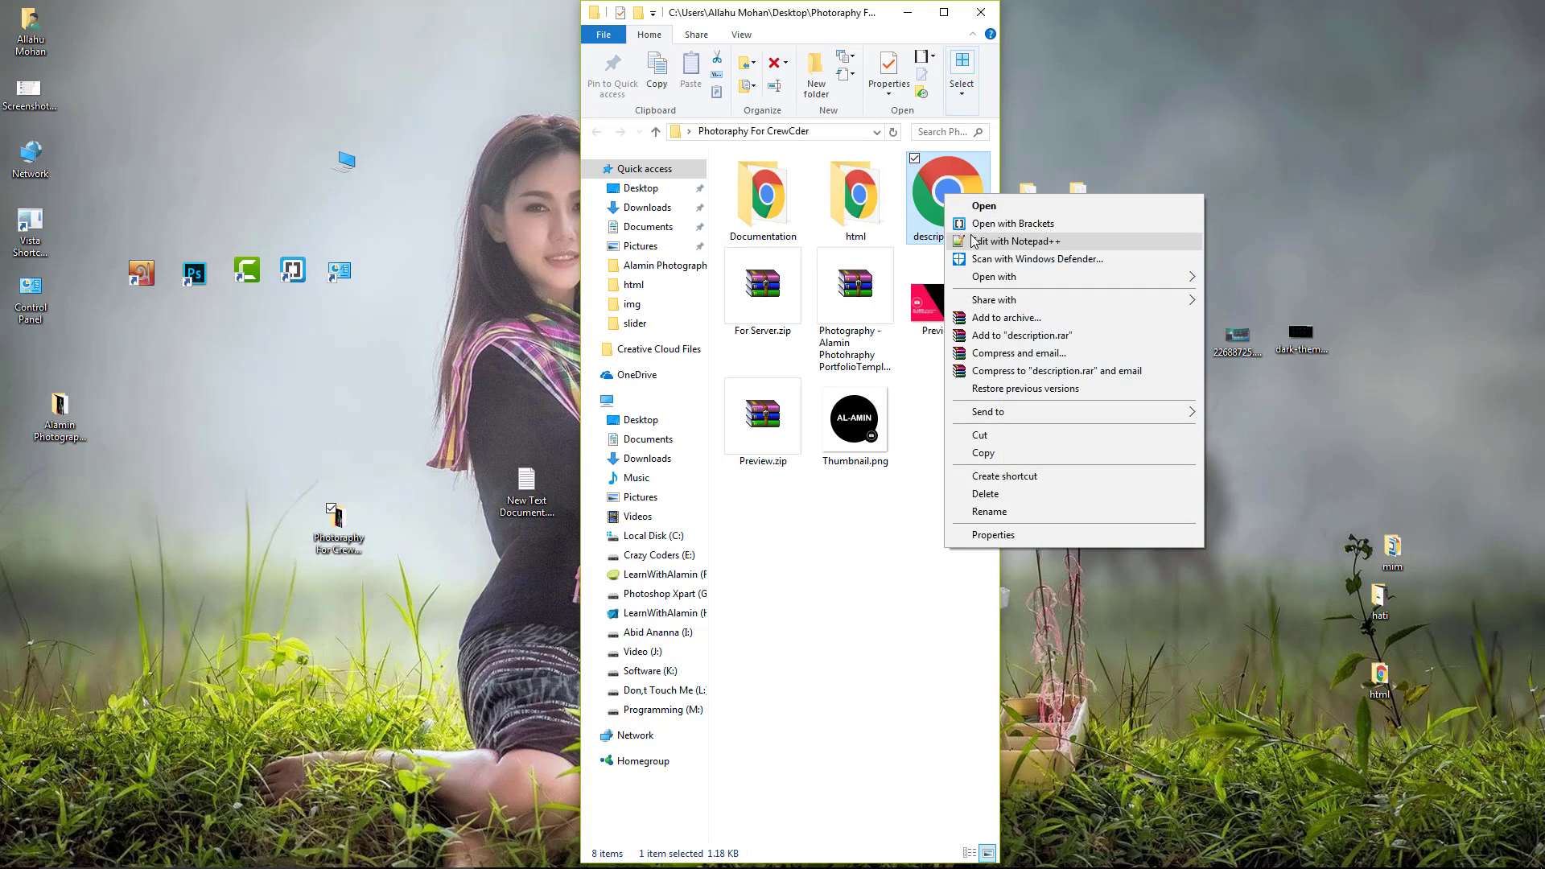
pyautogui.click(977, 241)
pyautogui.doubleClick(462, 14)
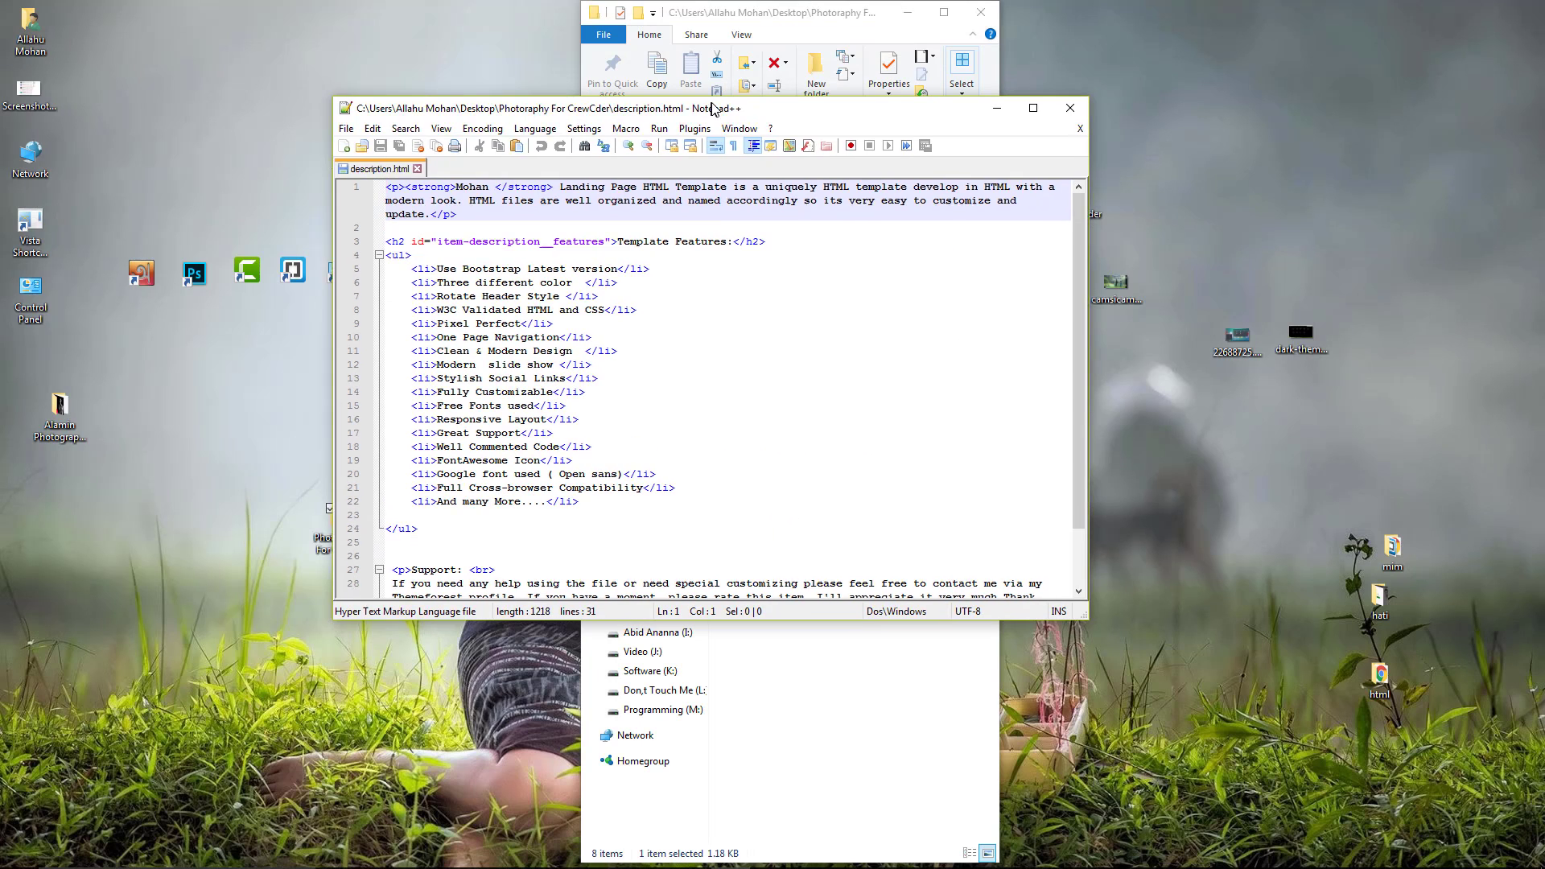
pyautogui.moveTo(1083, 616); pyautogui.dragTo(1354, 850)
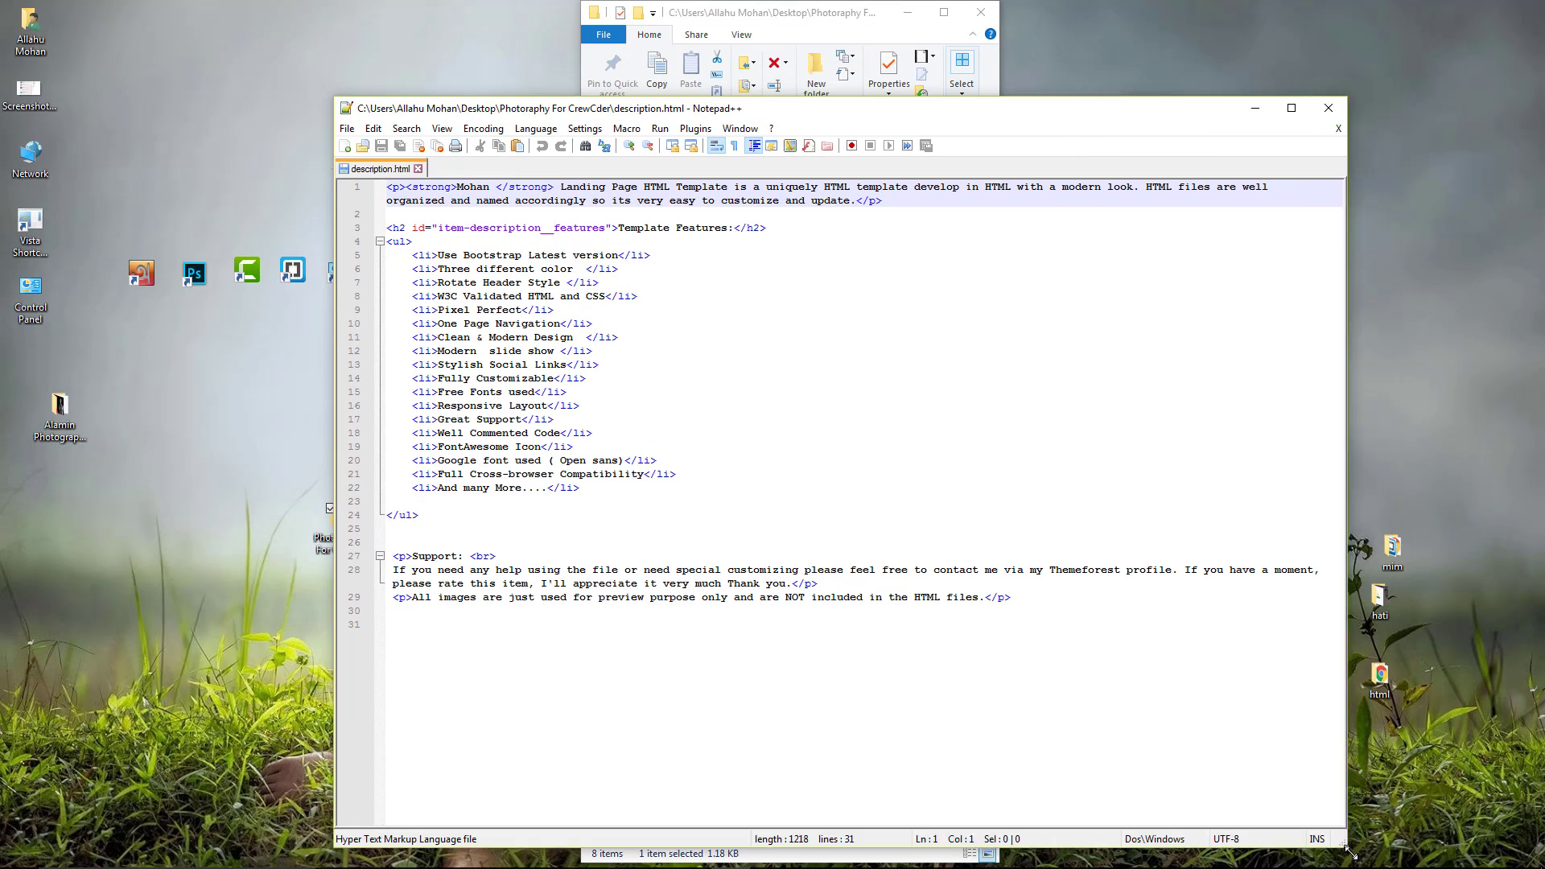
# Replace the bold template name in the opening paragraph with "Al-amin Photography"
pyautogui.doubleClick(433, 193)
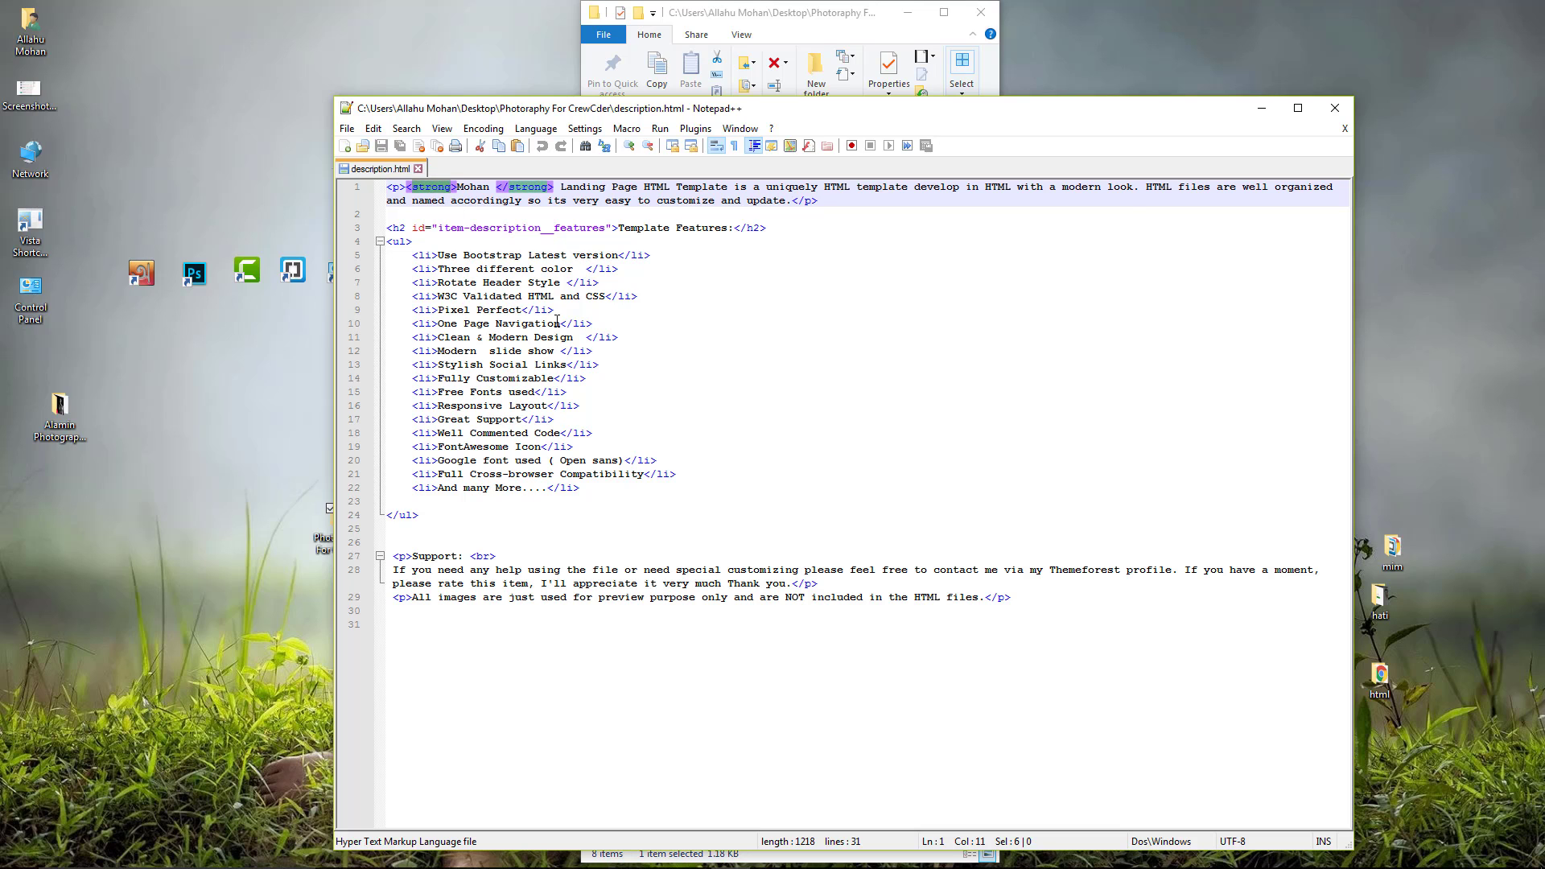
pyautogui.click(554, 323)
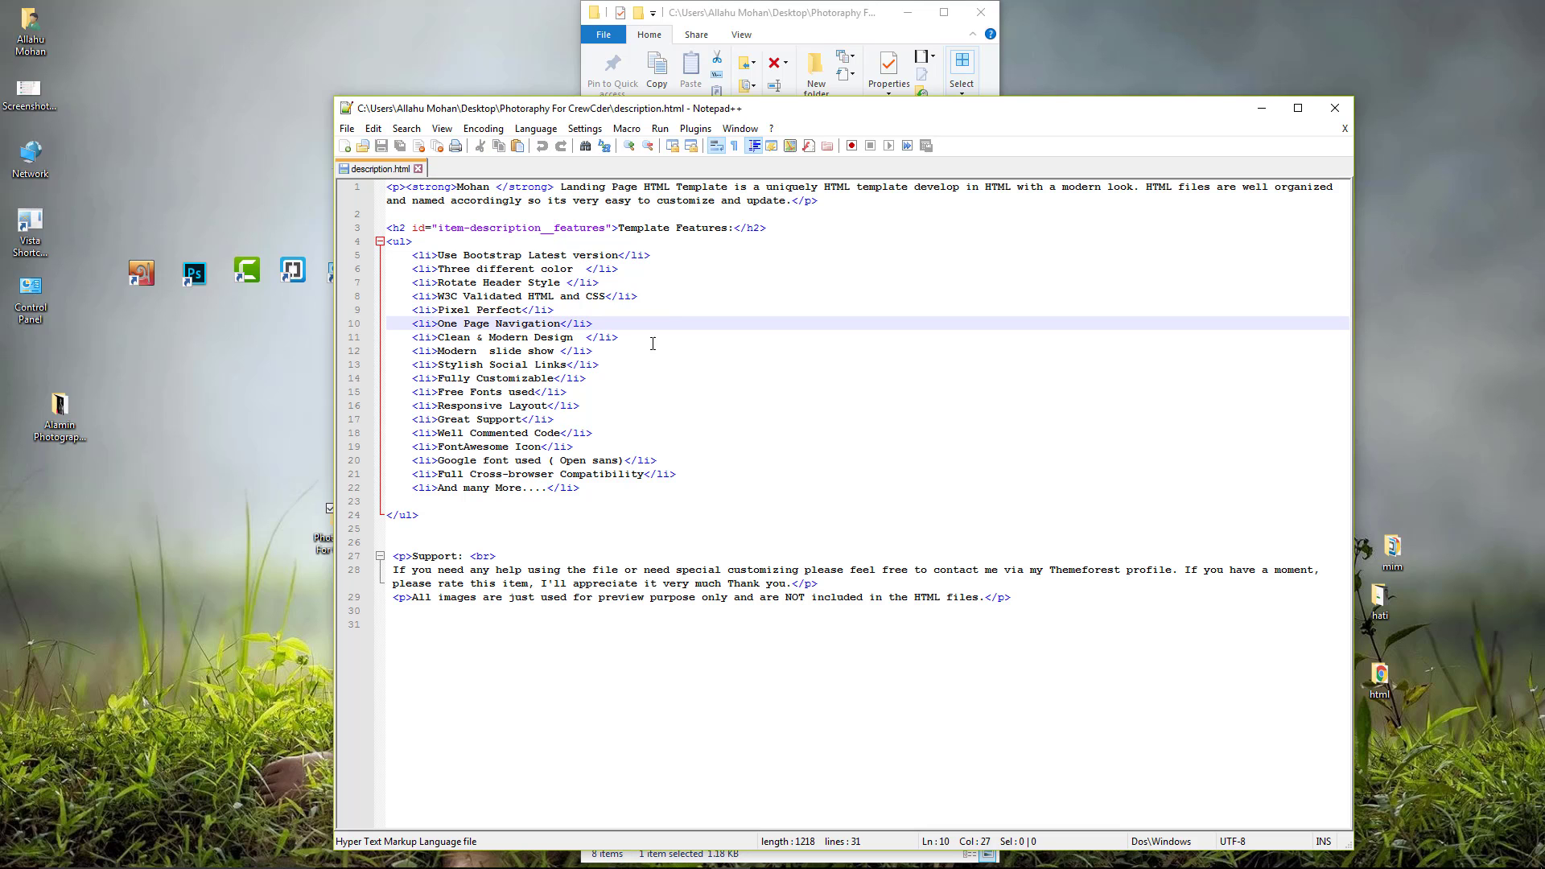
pyautogui.doubleClick(478, 187)
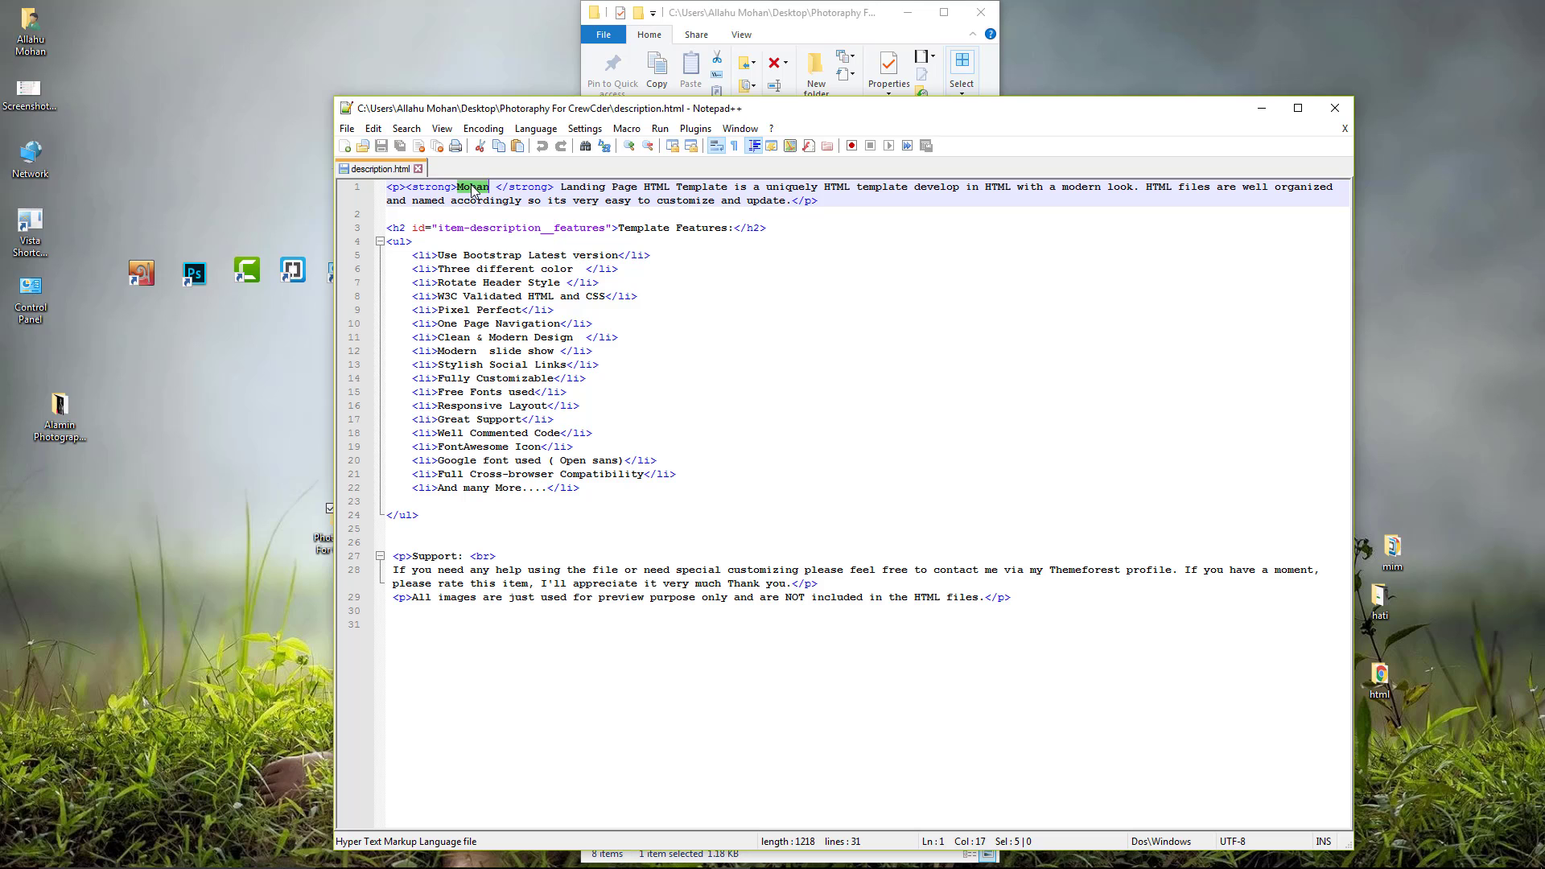
pyautogui.press('Delete')
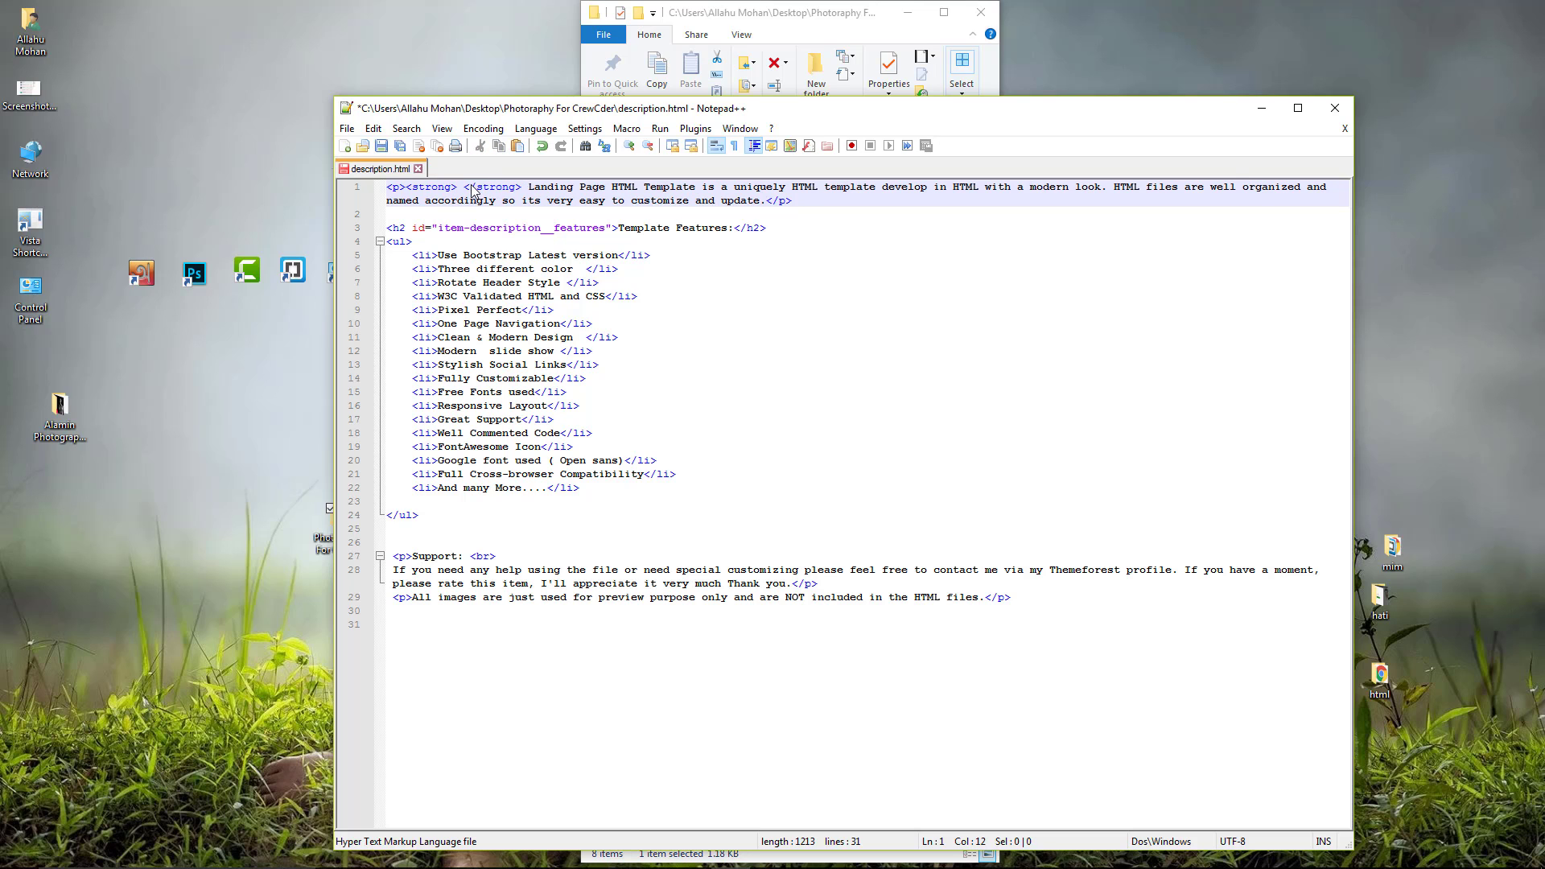
pyautogui.write('All')
pyautogui.press('BackSpace')
pyautogui.write('amin  ')
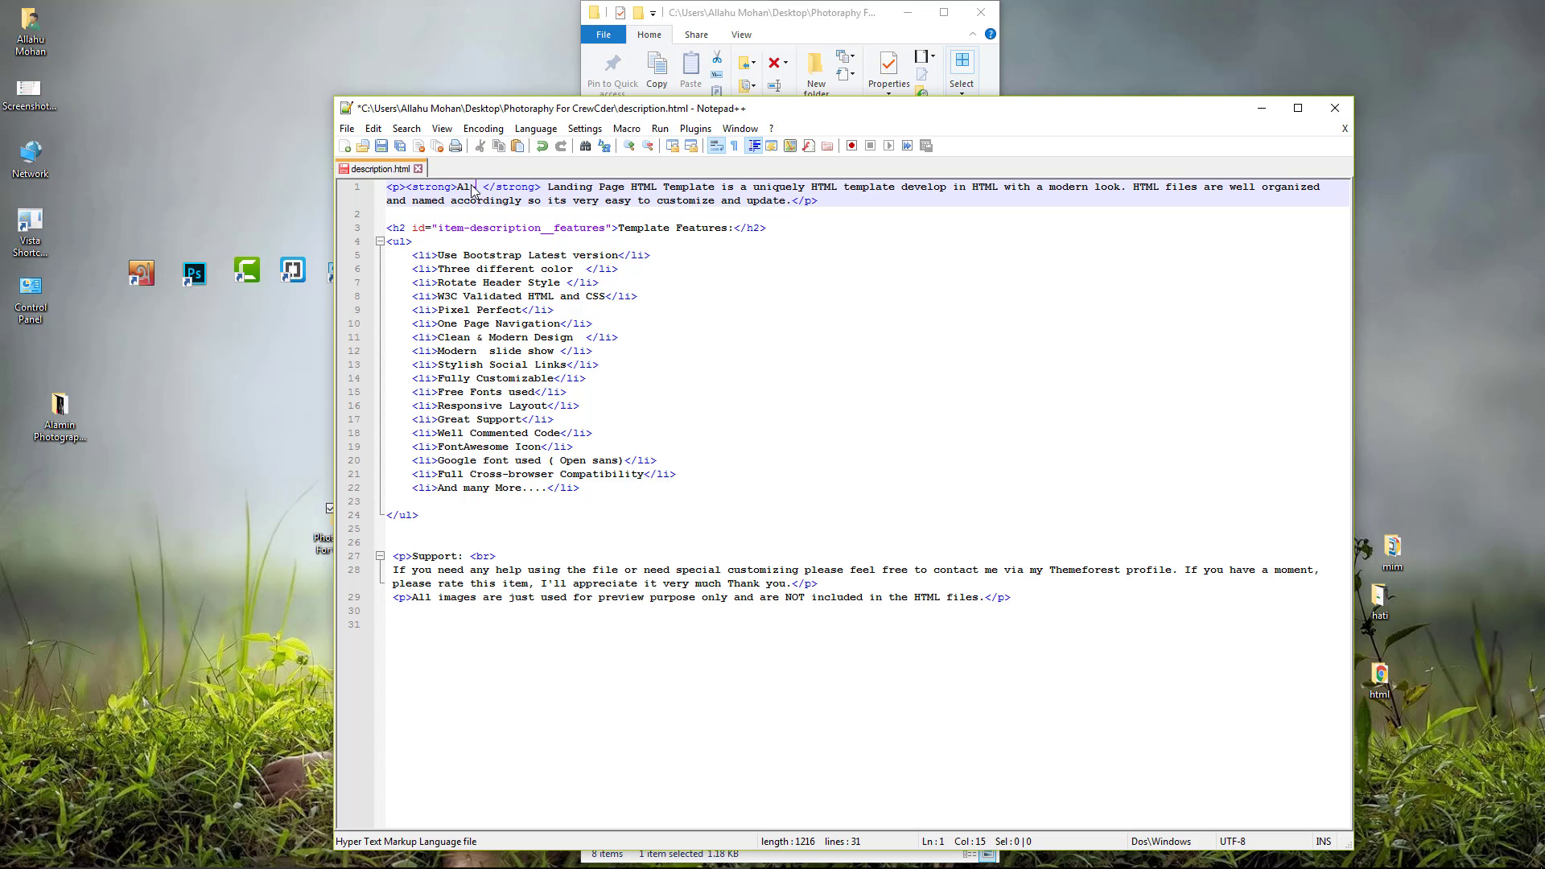
pyautogui.write('H')
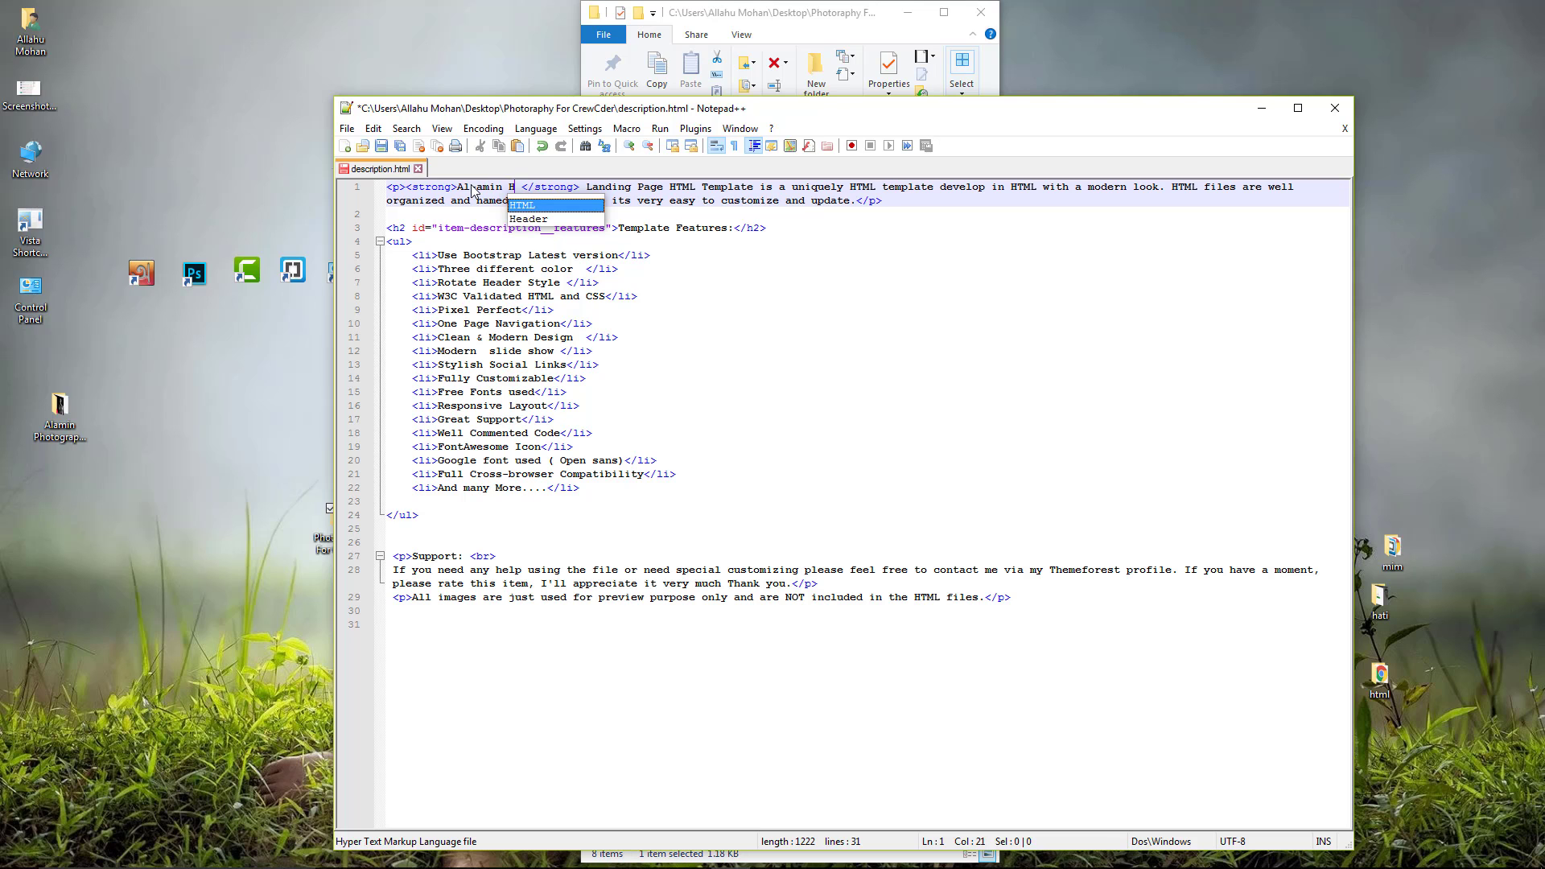
pyautogui.press('BackSpace')
pyautogui.write('Photo')
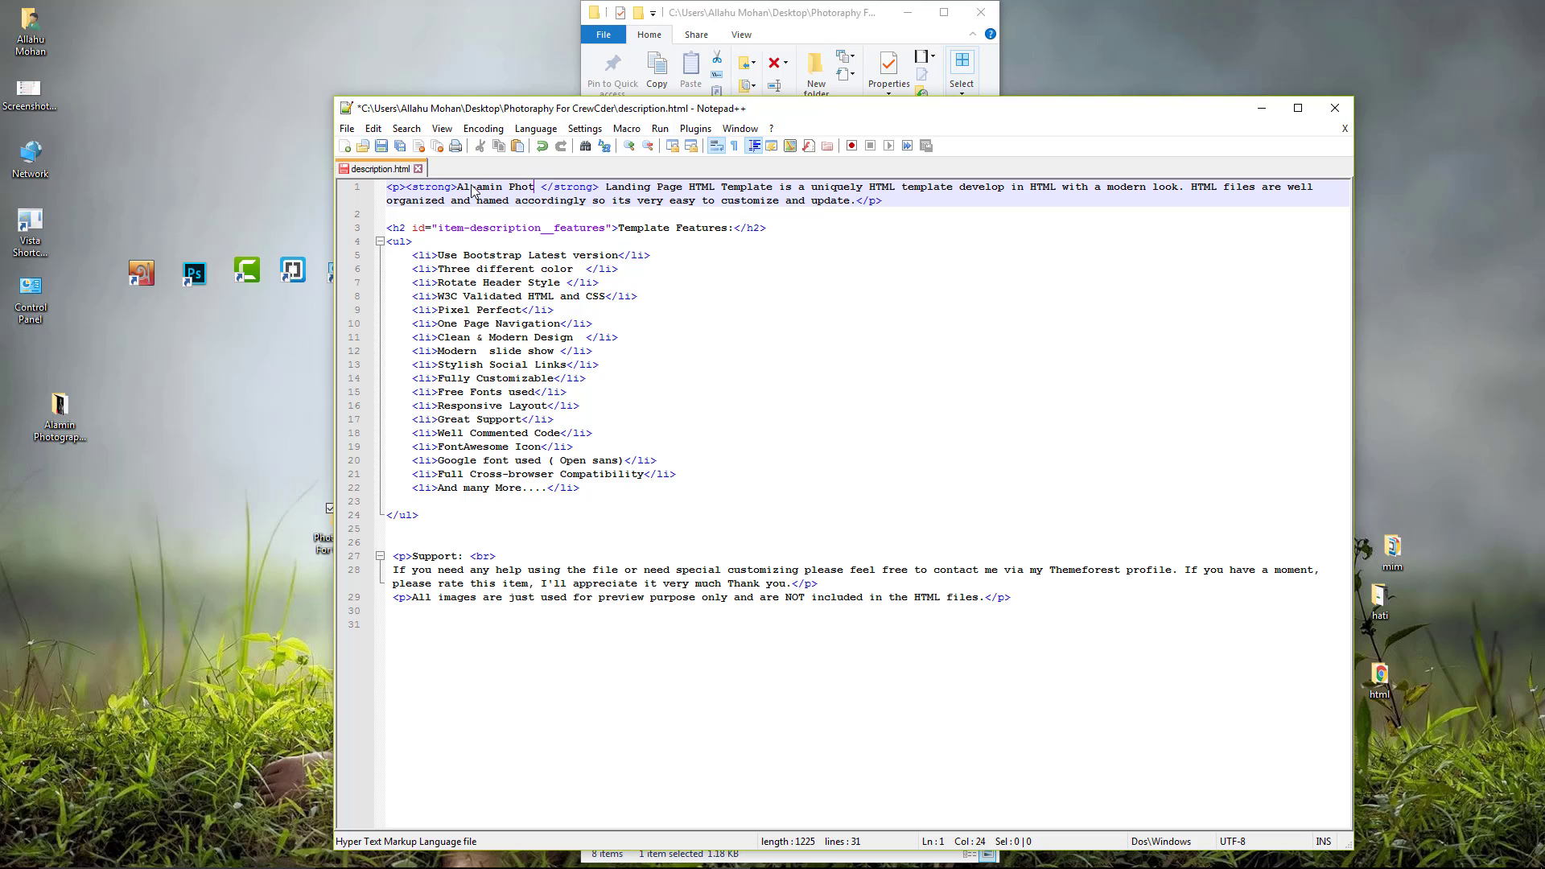
pyautogui.write('graphy')
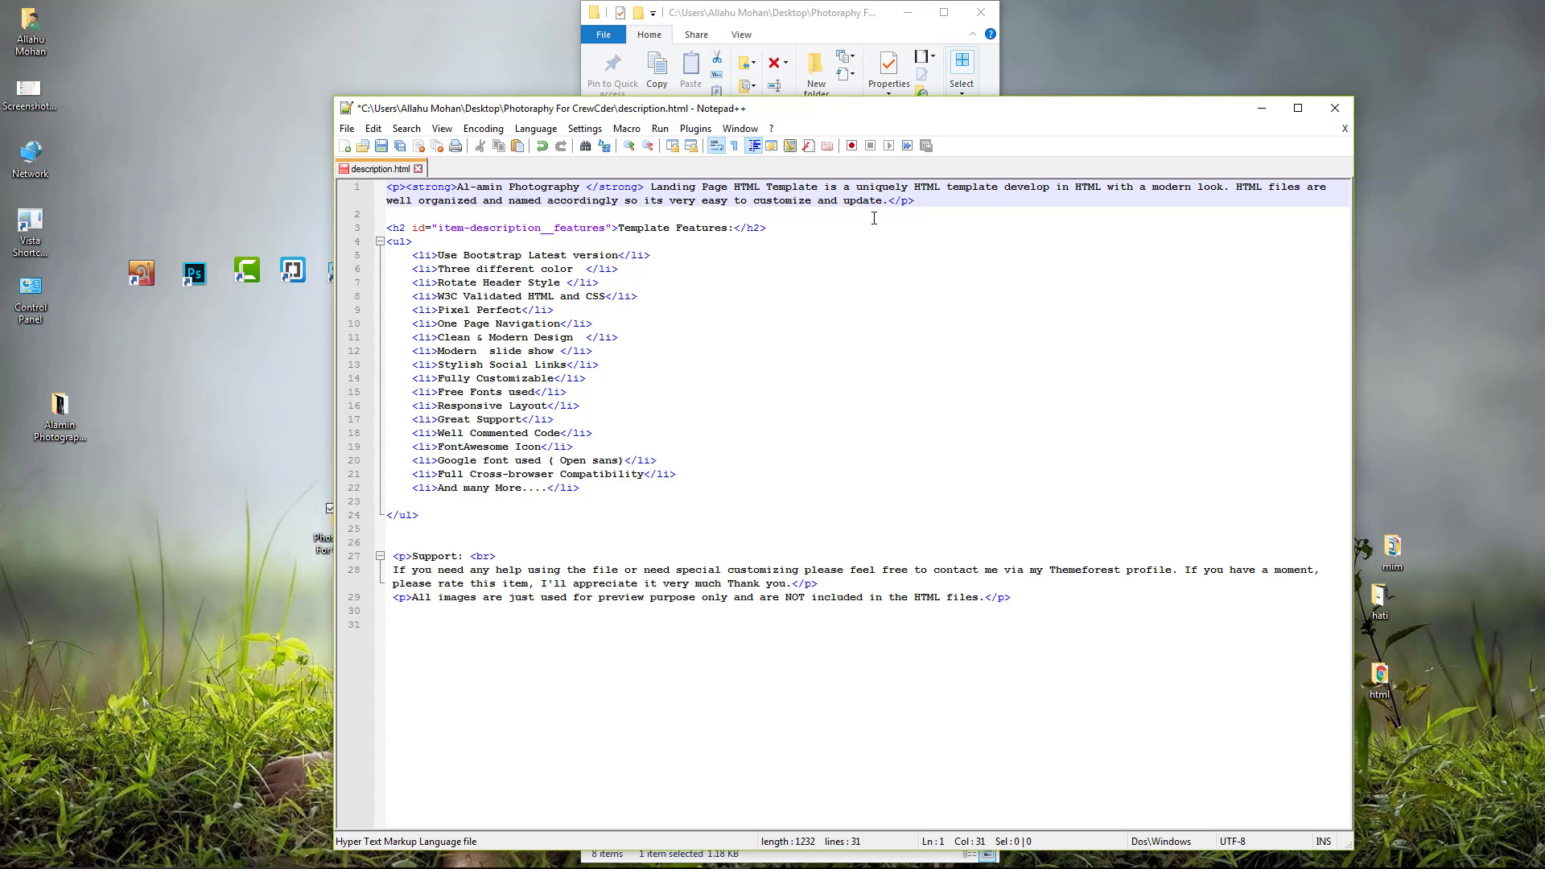
# Review the Template Features heading and the list items beneath it in description.html
pyautogui.click(467, 219)
pyautogui.click(418, 226)
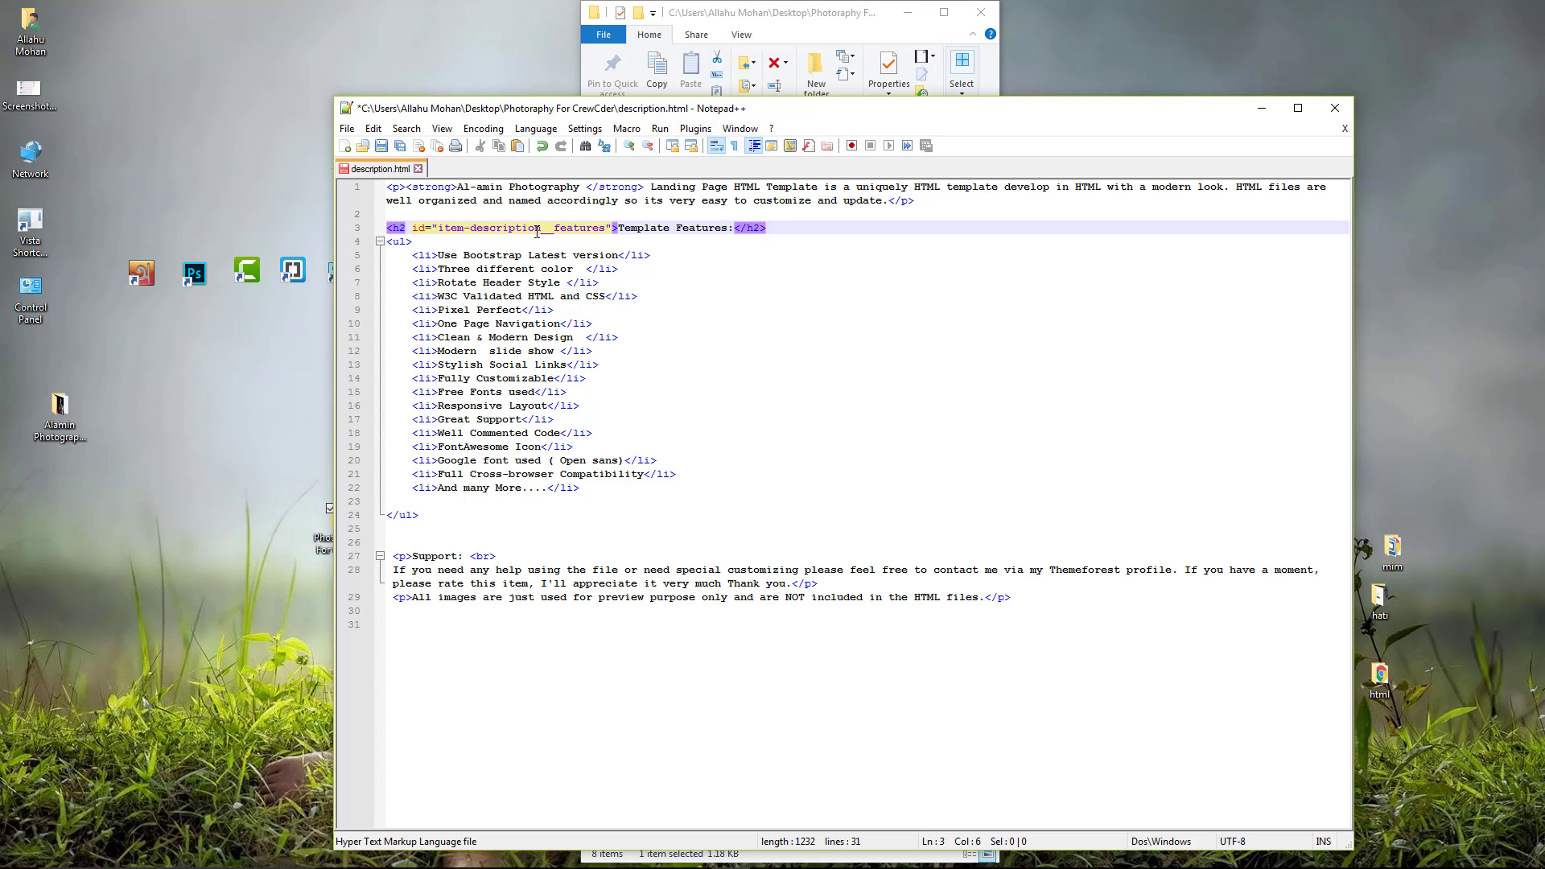
pyautogui.click(562, 228)
pyautogui.click(642, 227)
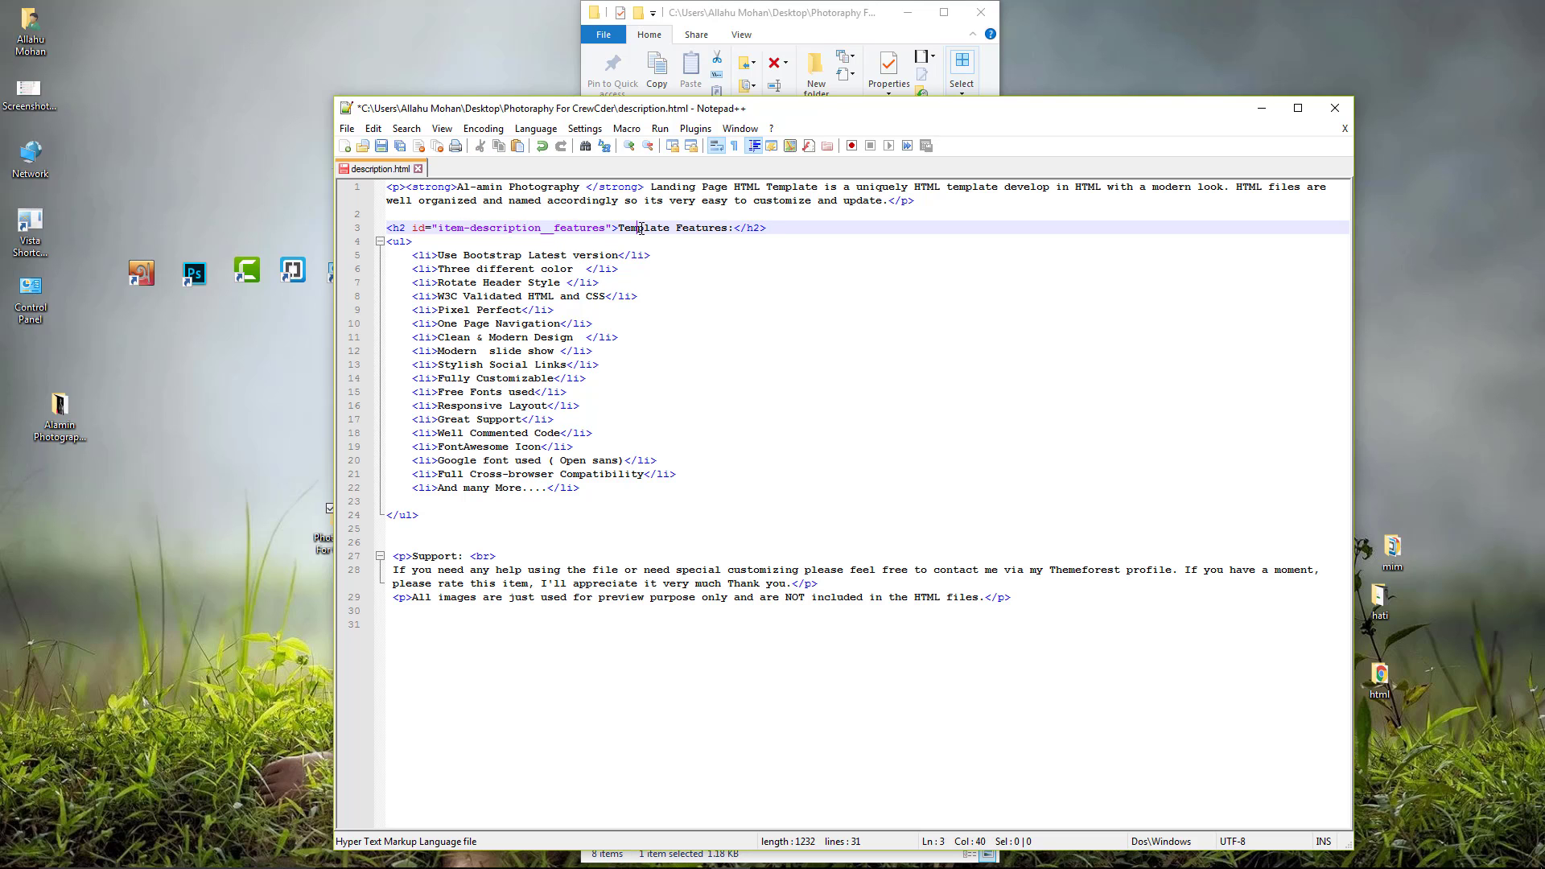
pyautogui.click(461, 252)
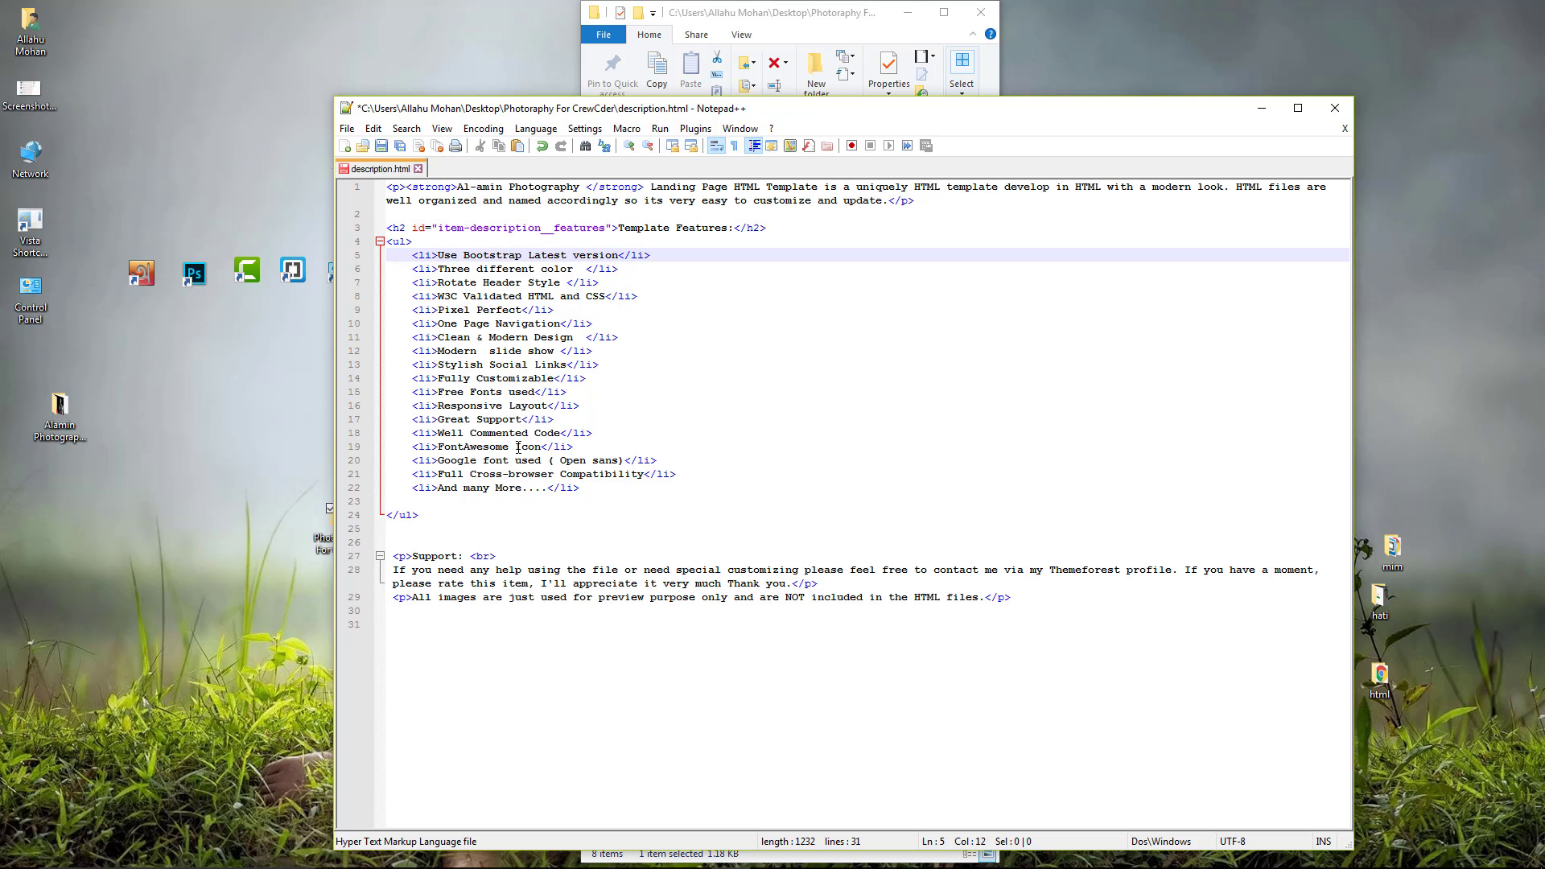
pyautogui.click(497, 488)
pyautogui.click(485, 433)
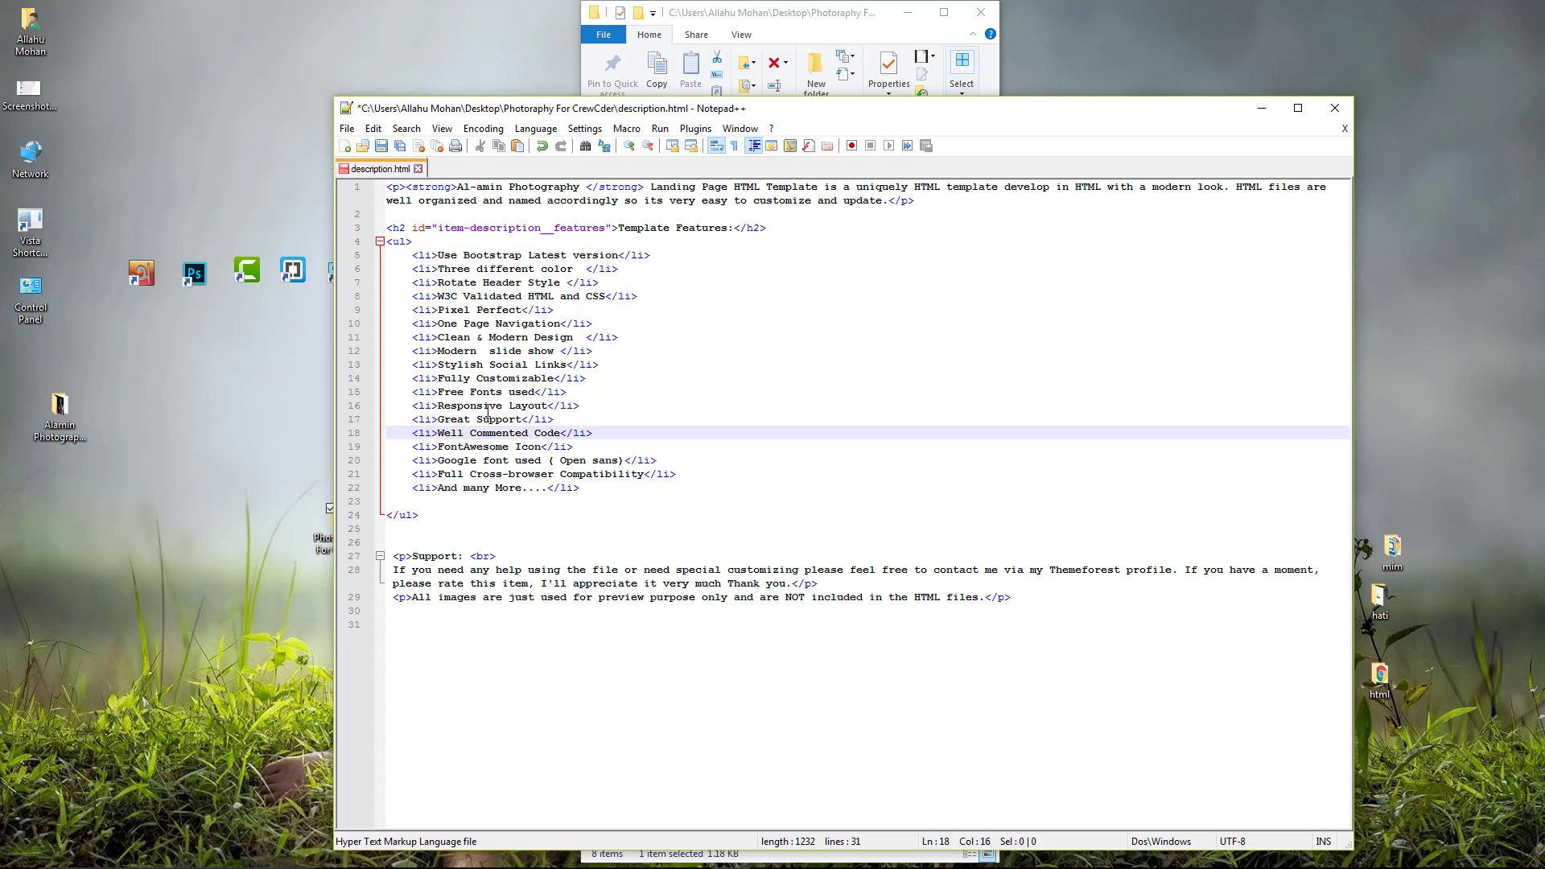
pyautogui.click(491, 405)
pyautogui.click(496, 365)
pyautogui.click(497, 337)
pyautogui.click(491, 296)
pyautogui.click(483, 255)
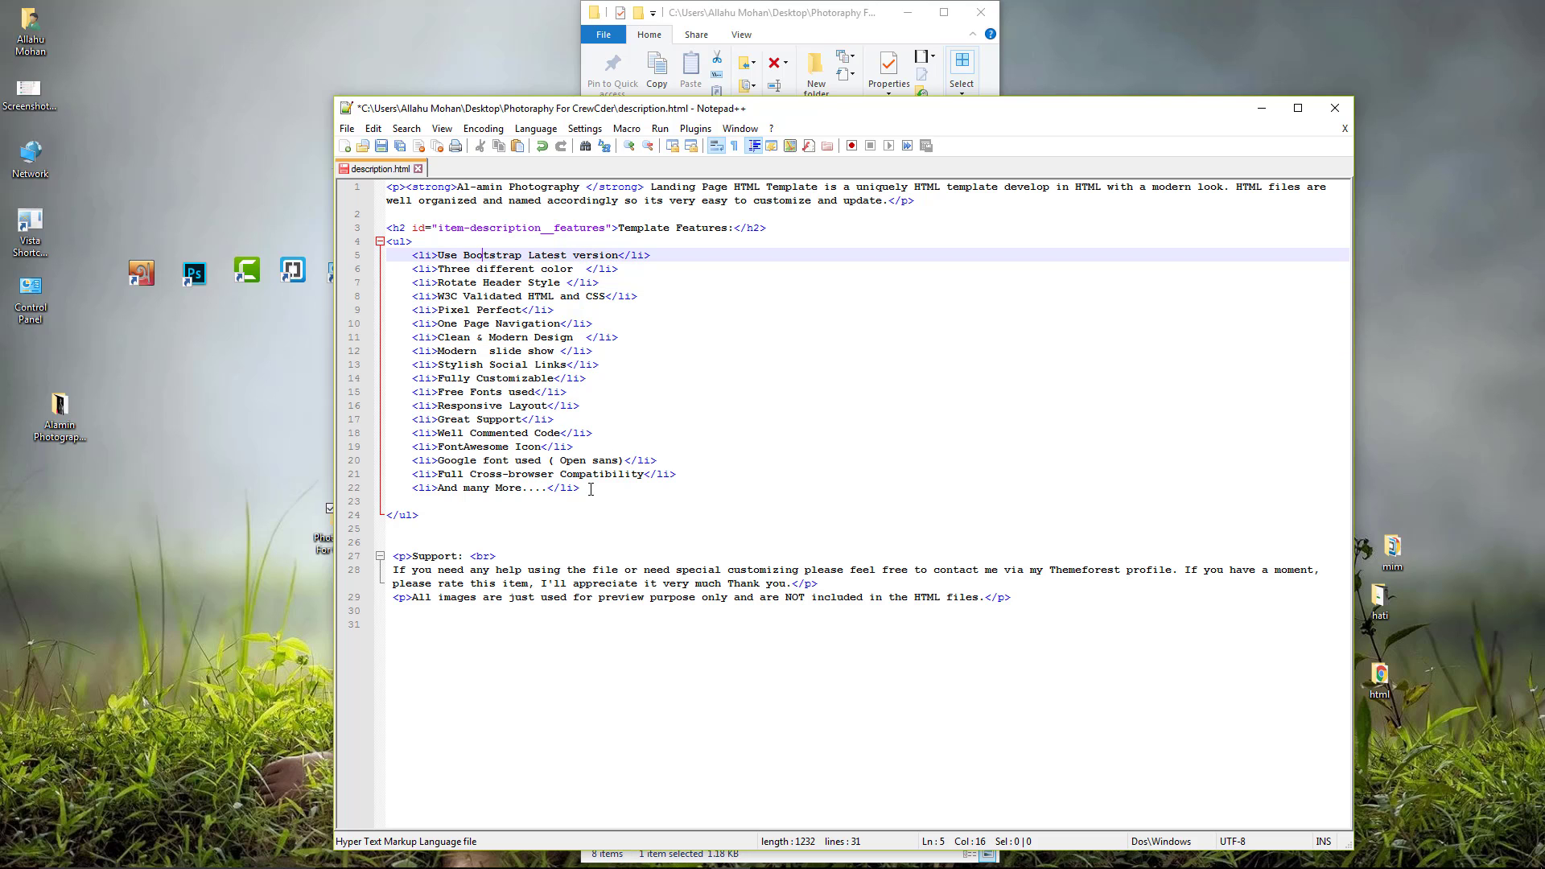
# Replace "Open sans" in the Google font list item of description.html with "Montesurat"
pyautogui.moveTo(591, 490); pyautogui.dragTo(501, 296)
pyautogui.click(547, 364)
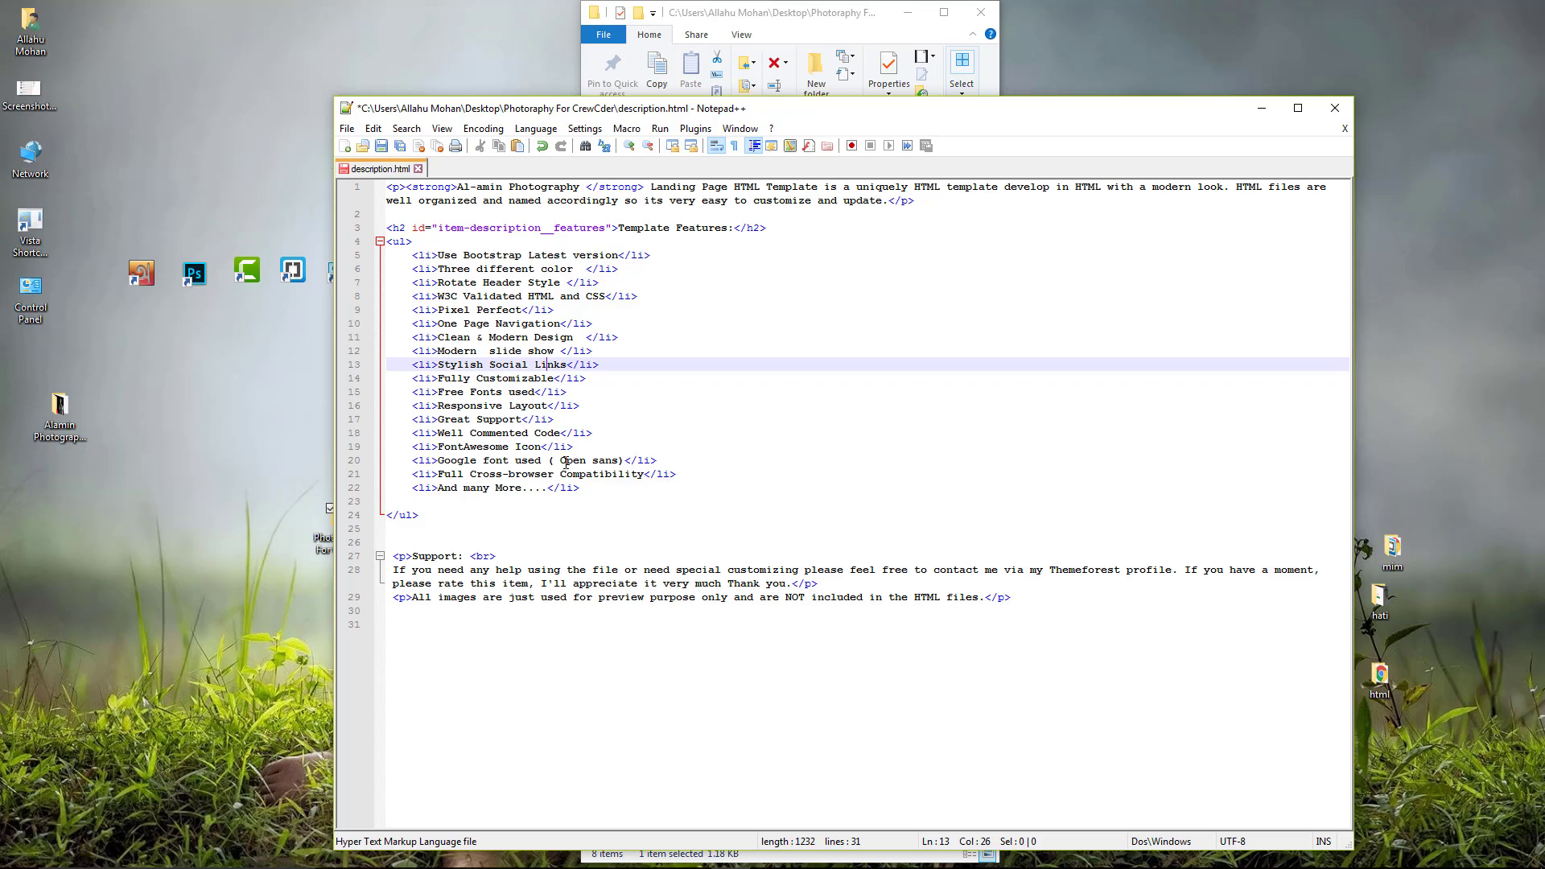
pyautogui.moveTo(562, 462); pyautogui.dragTo(620, 460)
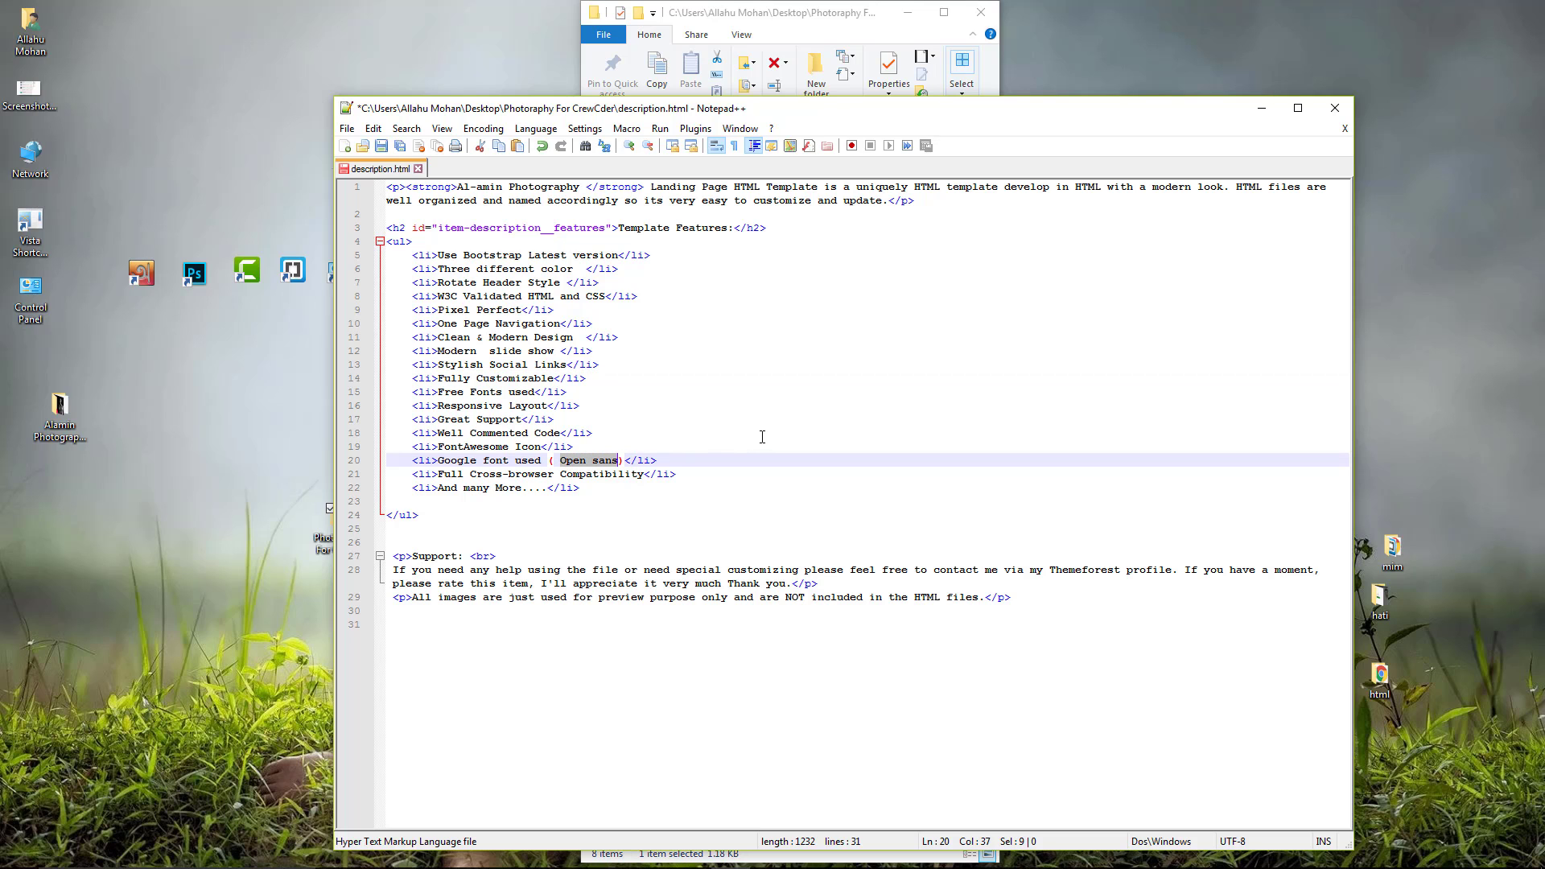
pyautogui.write('Mon')
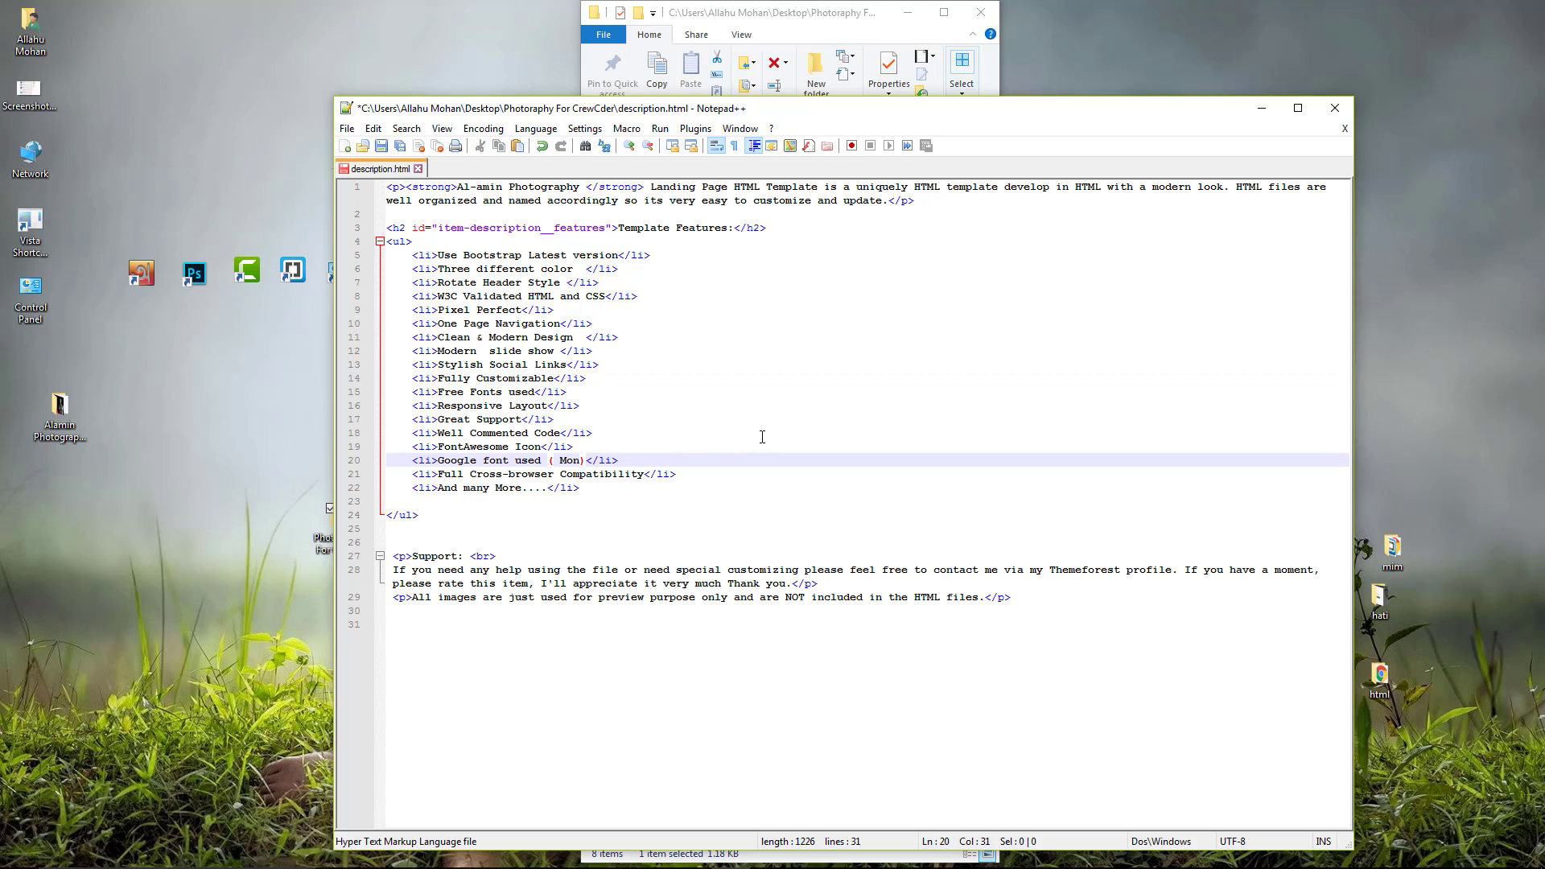
pyautogui.write('tesurat')
# Switch to Chrome and open the Google Fonts site in a new tab
pyautogui.click(573, 855)
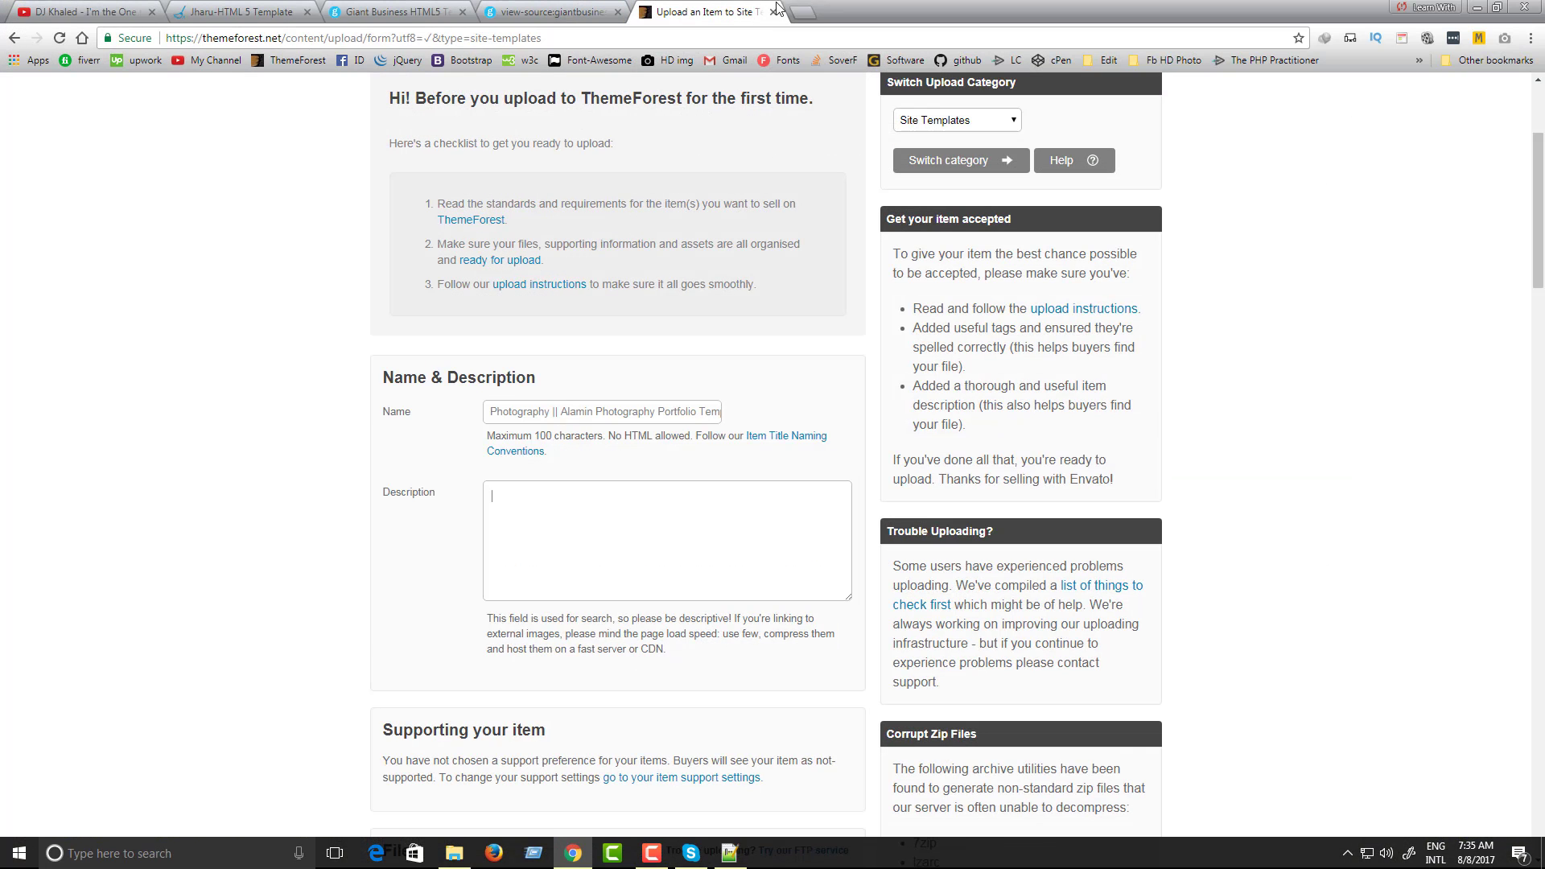
pyautogui.click(802, 9)
pyautogui.write('google.com')
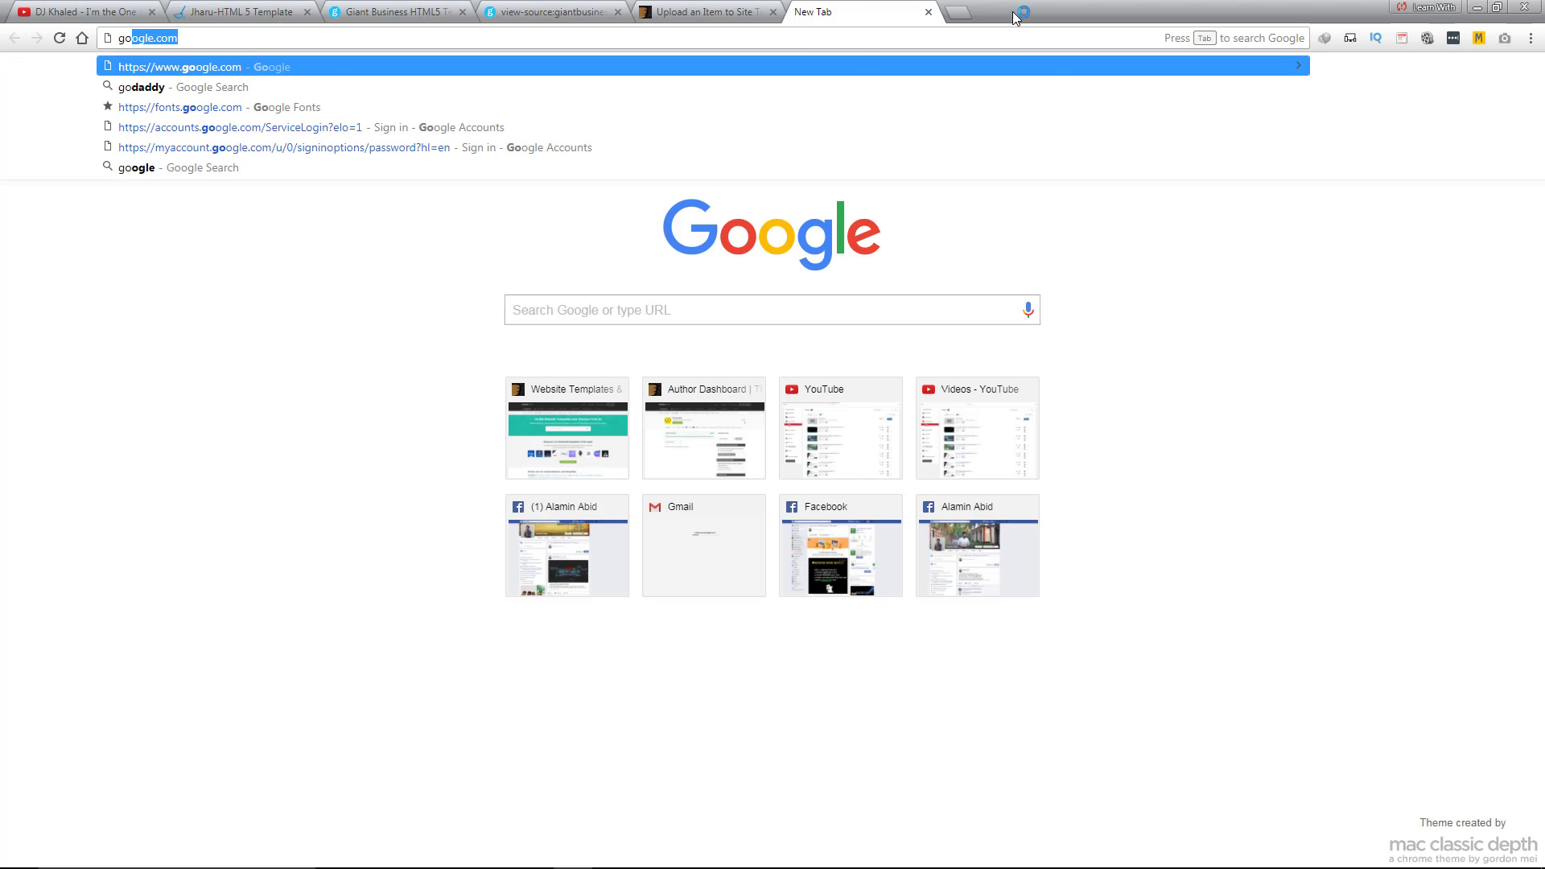
pyautogui.press('Return')
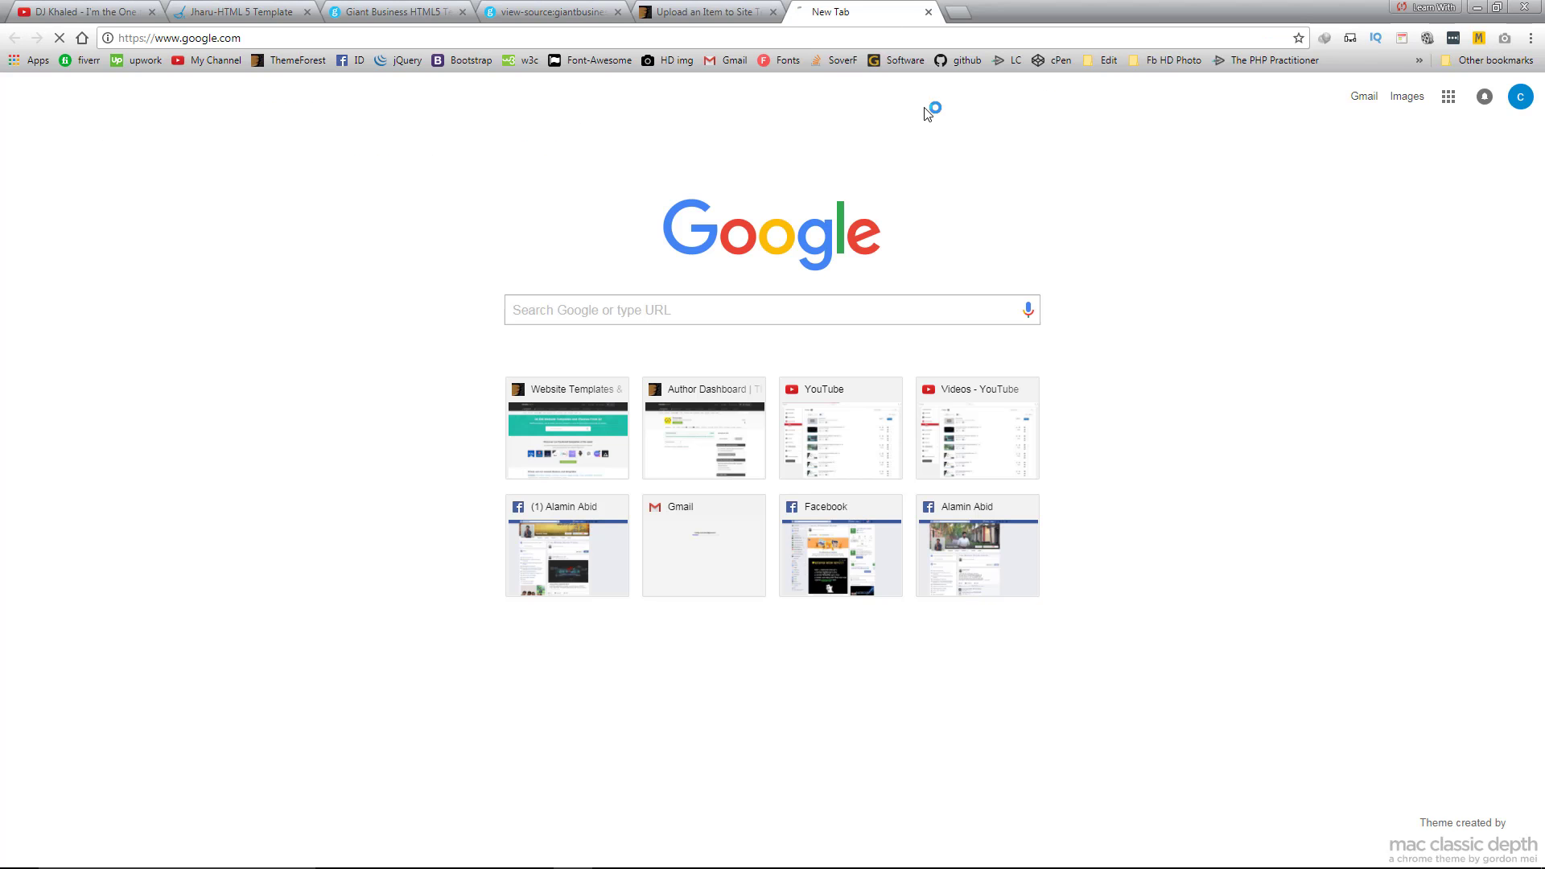
pyautogui.click(784, 60)
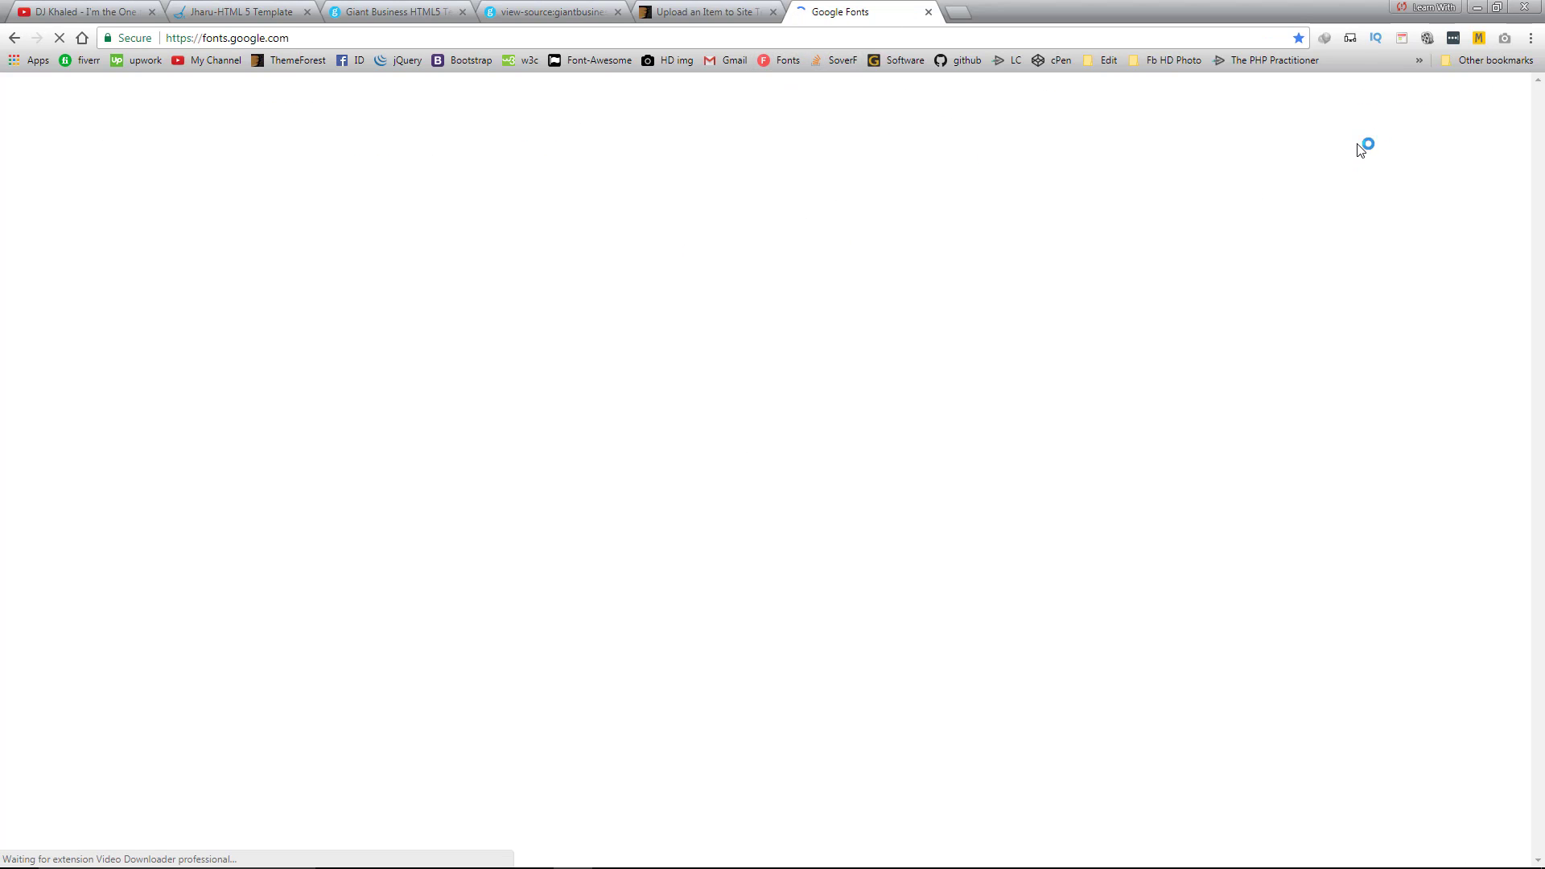
# Search Google Fonts for "mont", open the Montserrat font page and copy the font name from its address
pyautogui.click(1397, 98)
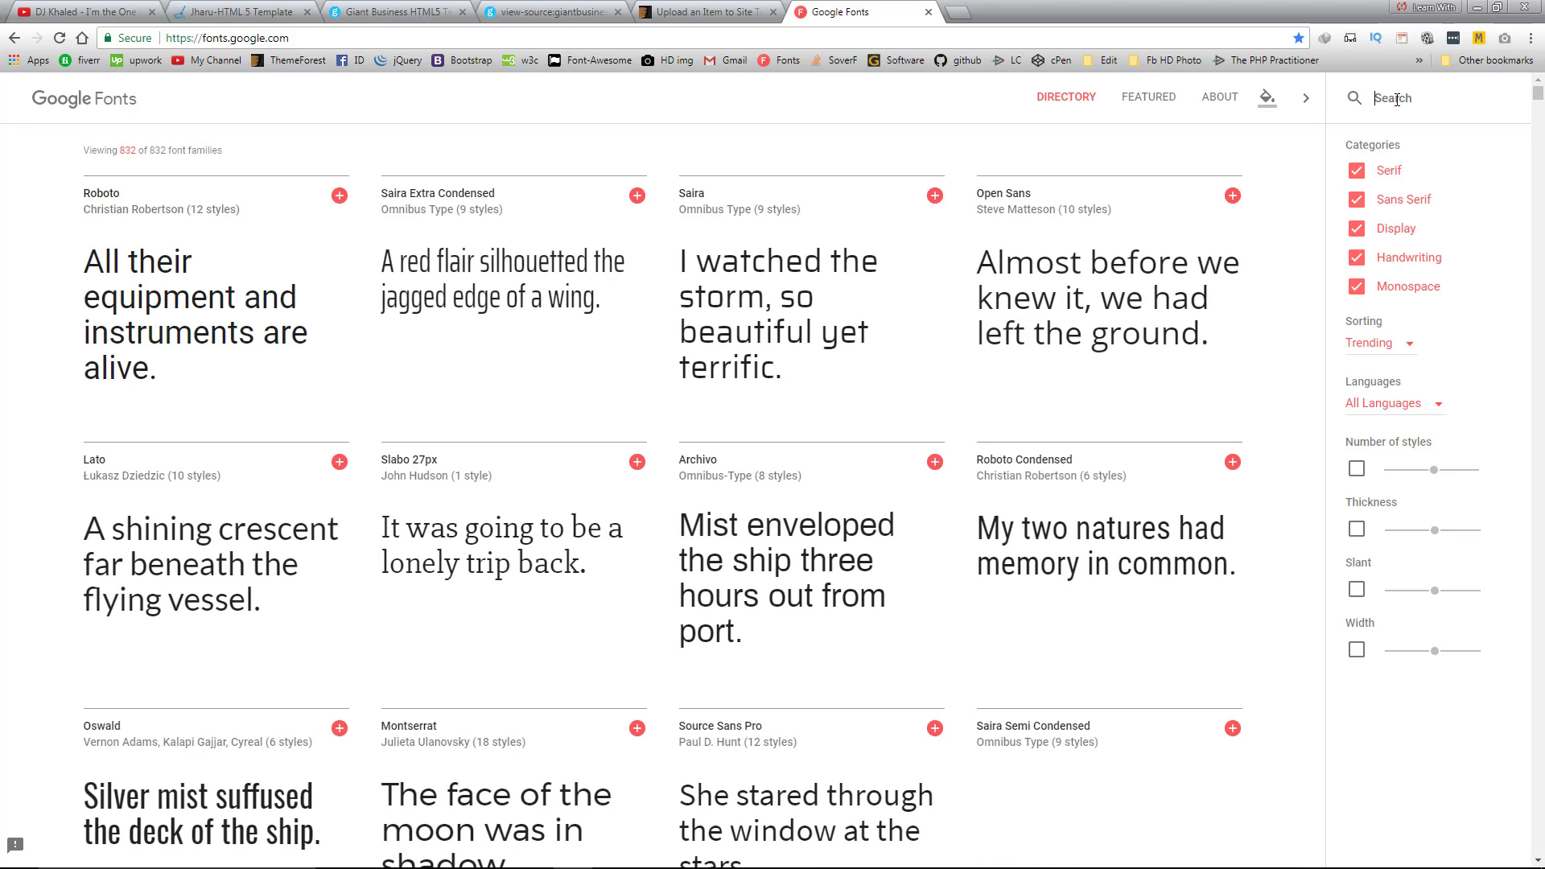
pyautogui.write('montes')
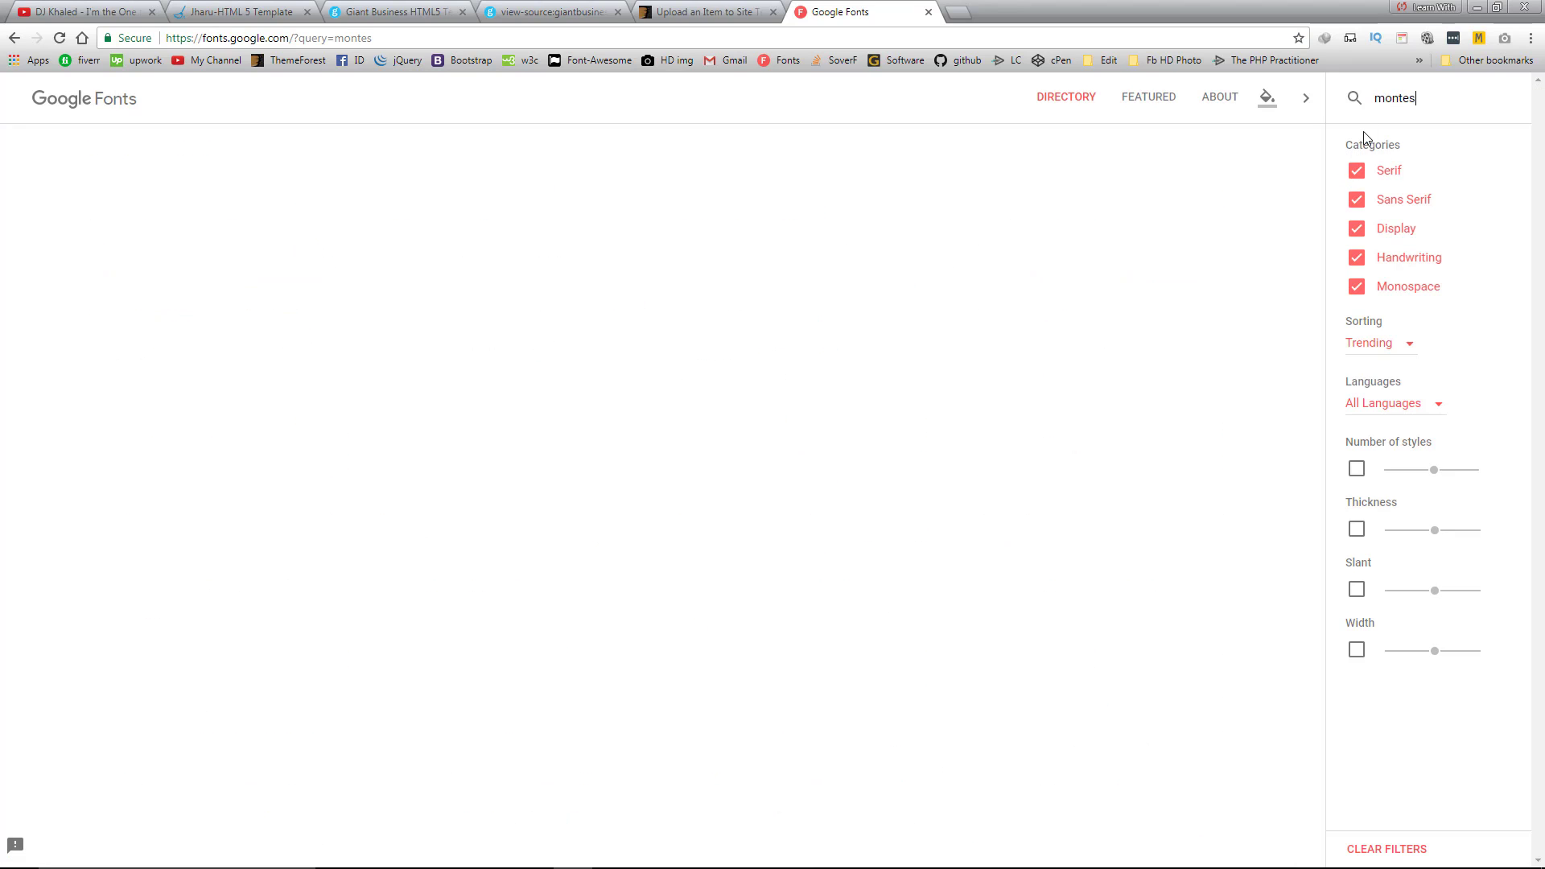
pyautogui.press('BackSpace')
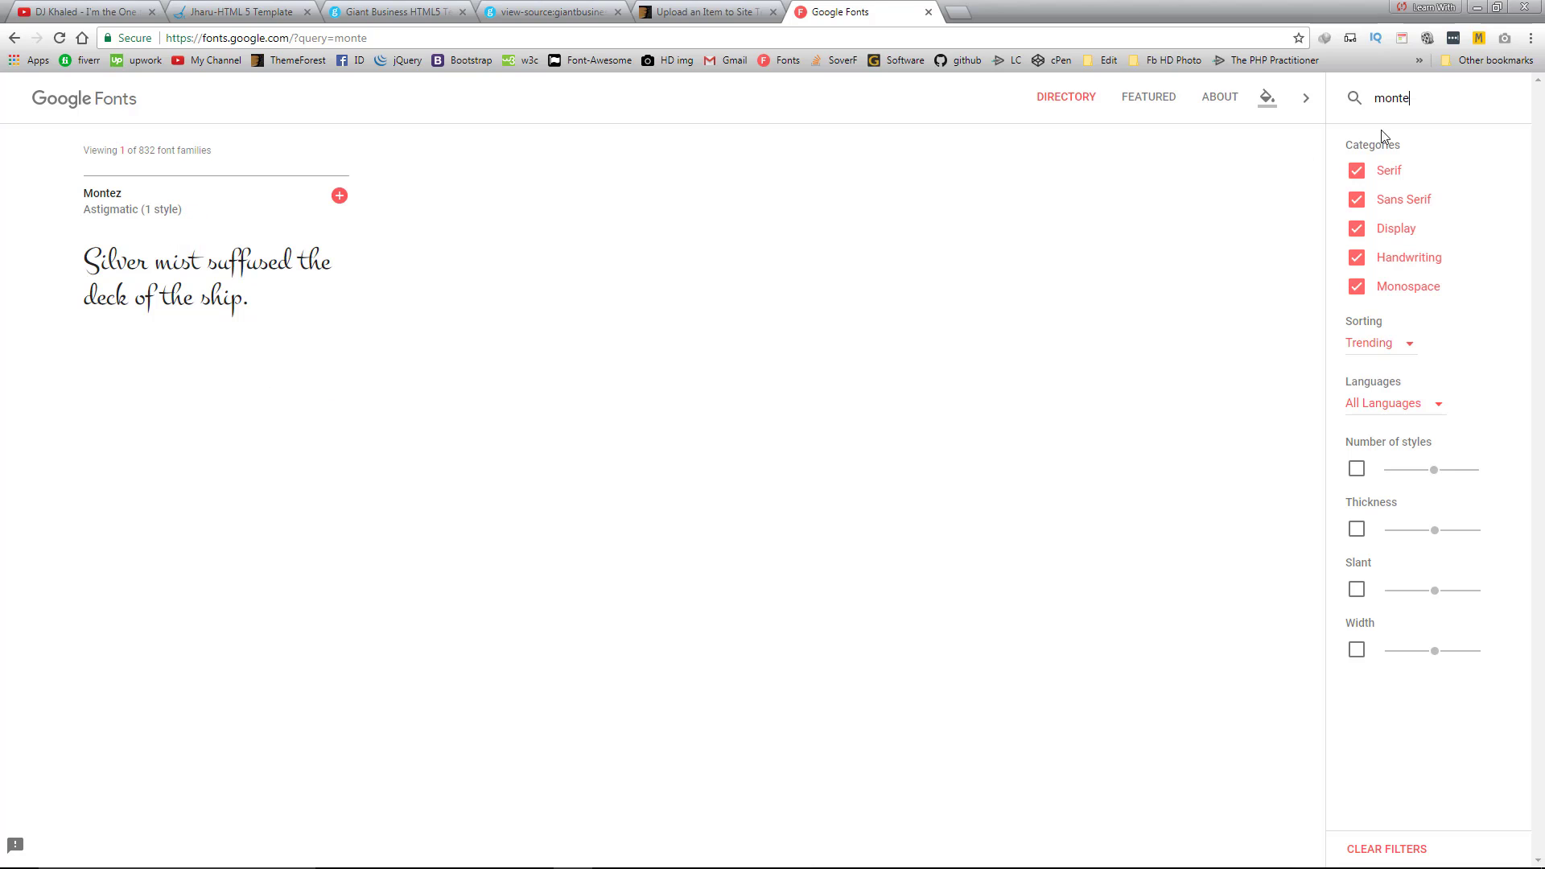
pyautogui.press('BackSpace')
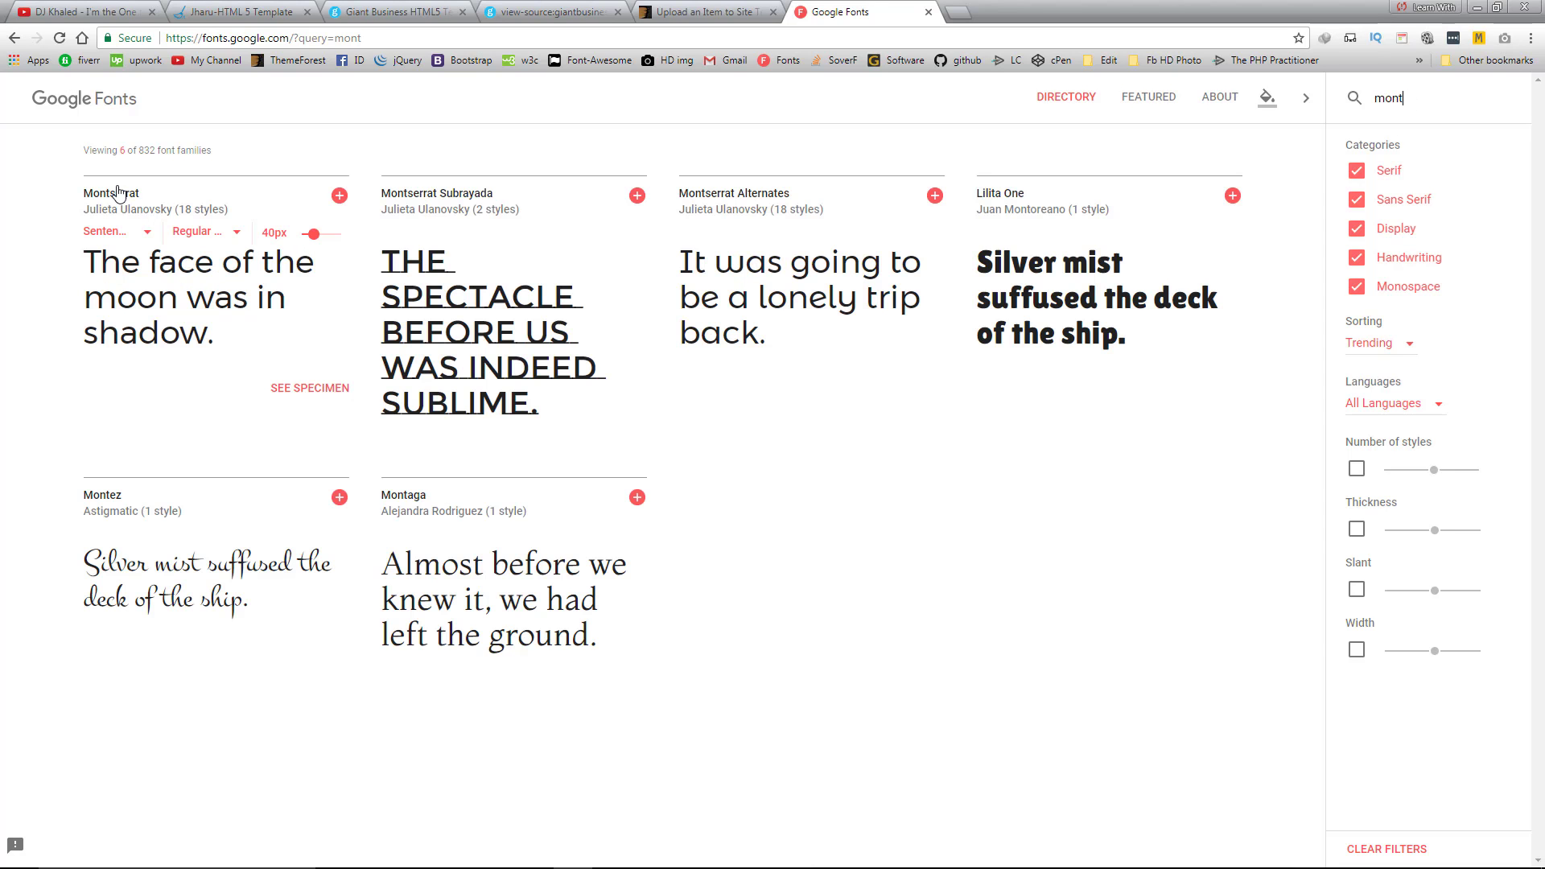
pyautogui.click(119, 198)
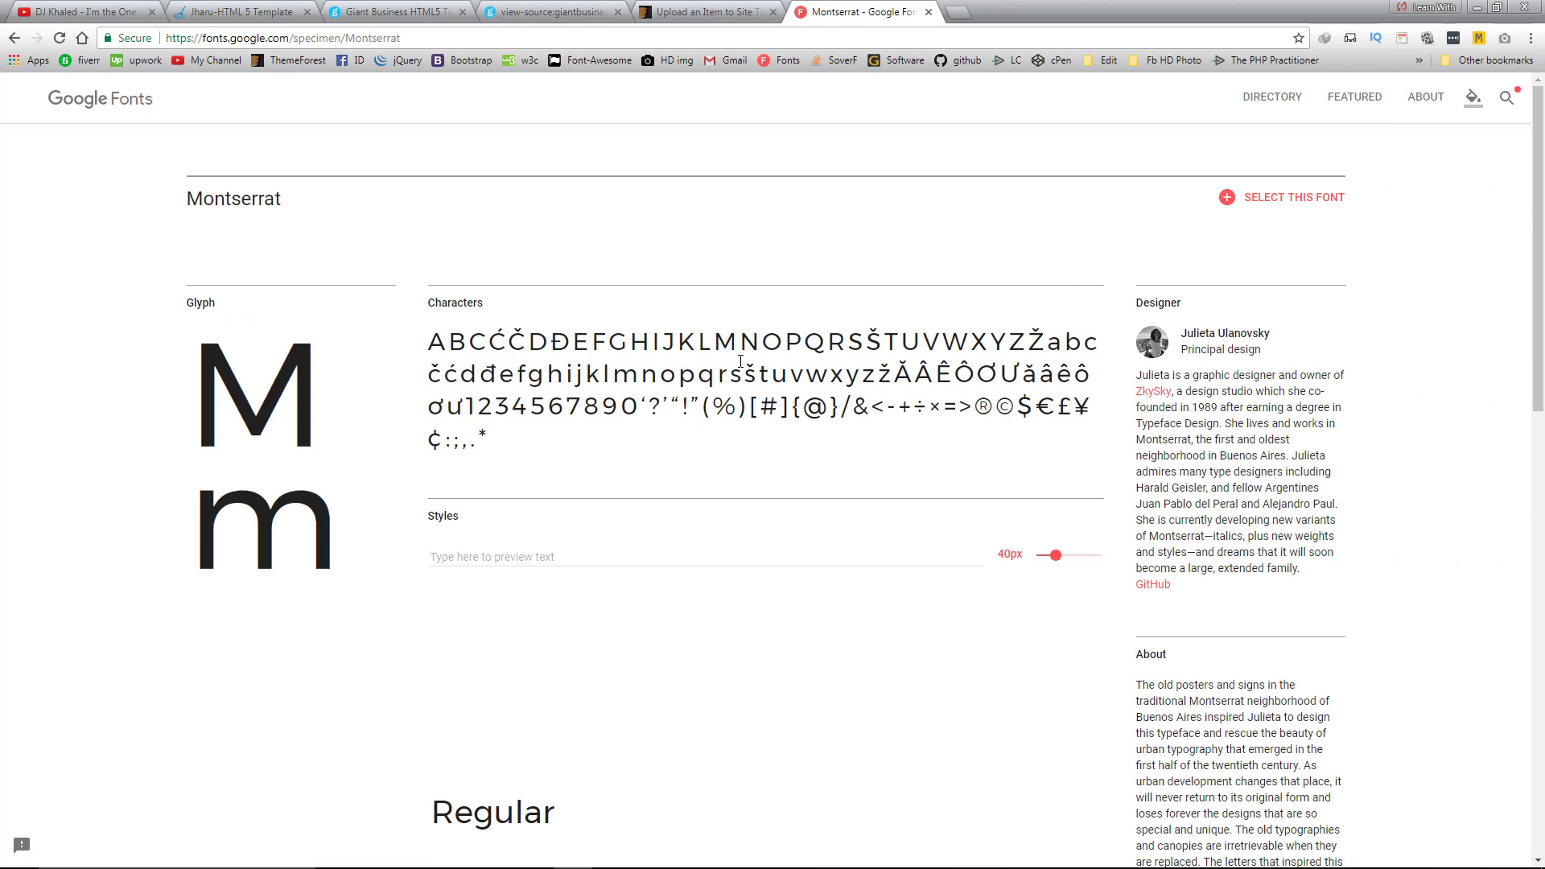
pyautogui.moveTo(346, 39); pyautogui.dragTo(451, 39)
pyautogui.hotkey('ctrl', 'c')
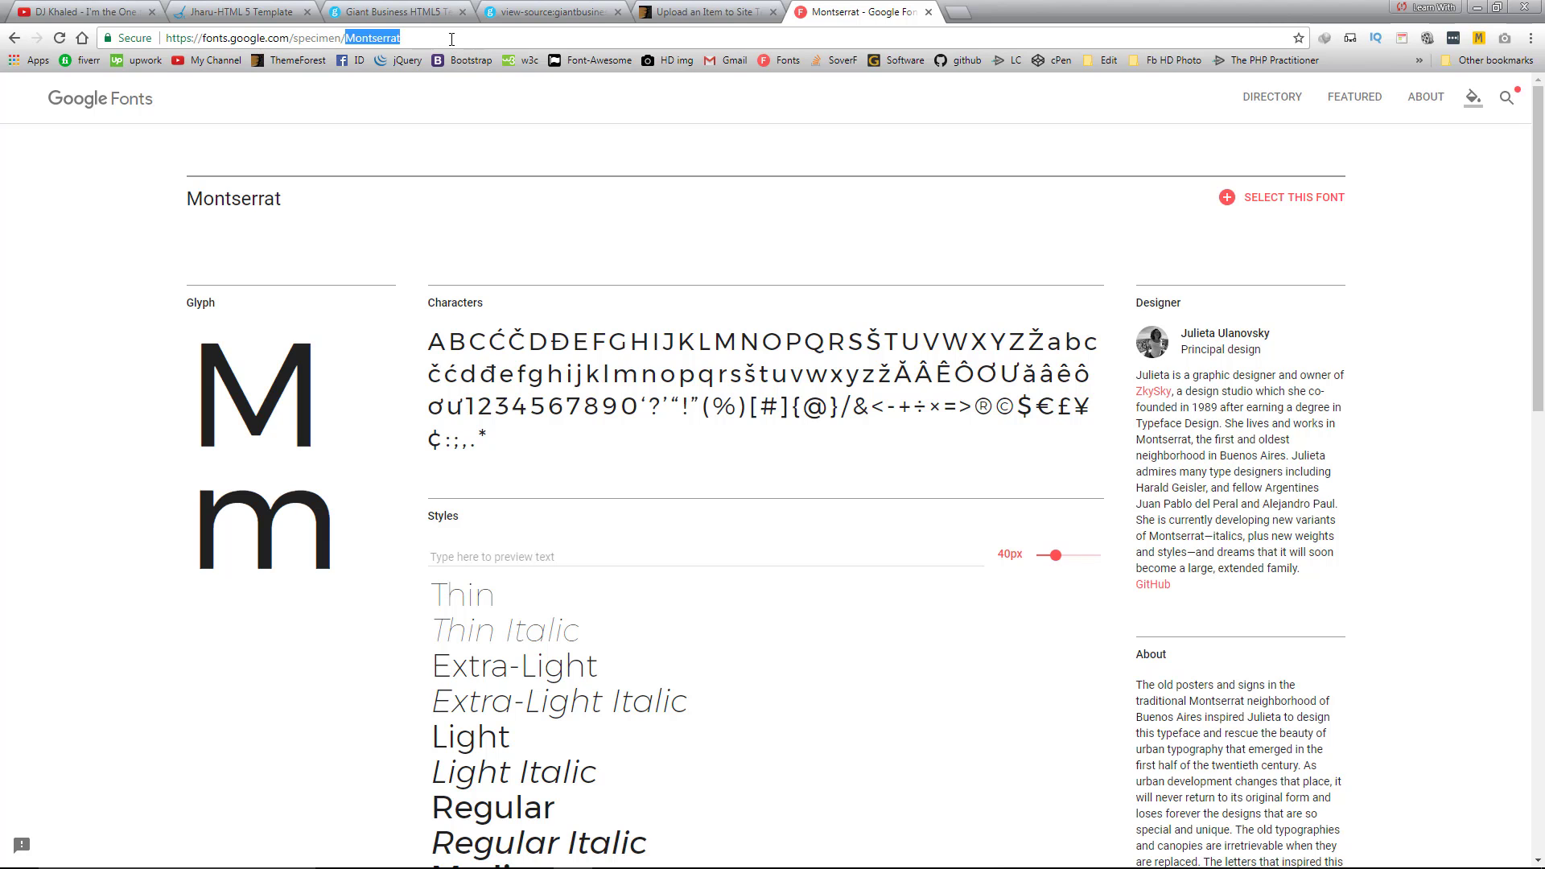
# Return to description.html in Notepad++ and replace the font name in the Google font item with the copied "Montserrat"
pyautogui.hotkey('alt', 'Tab')
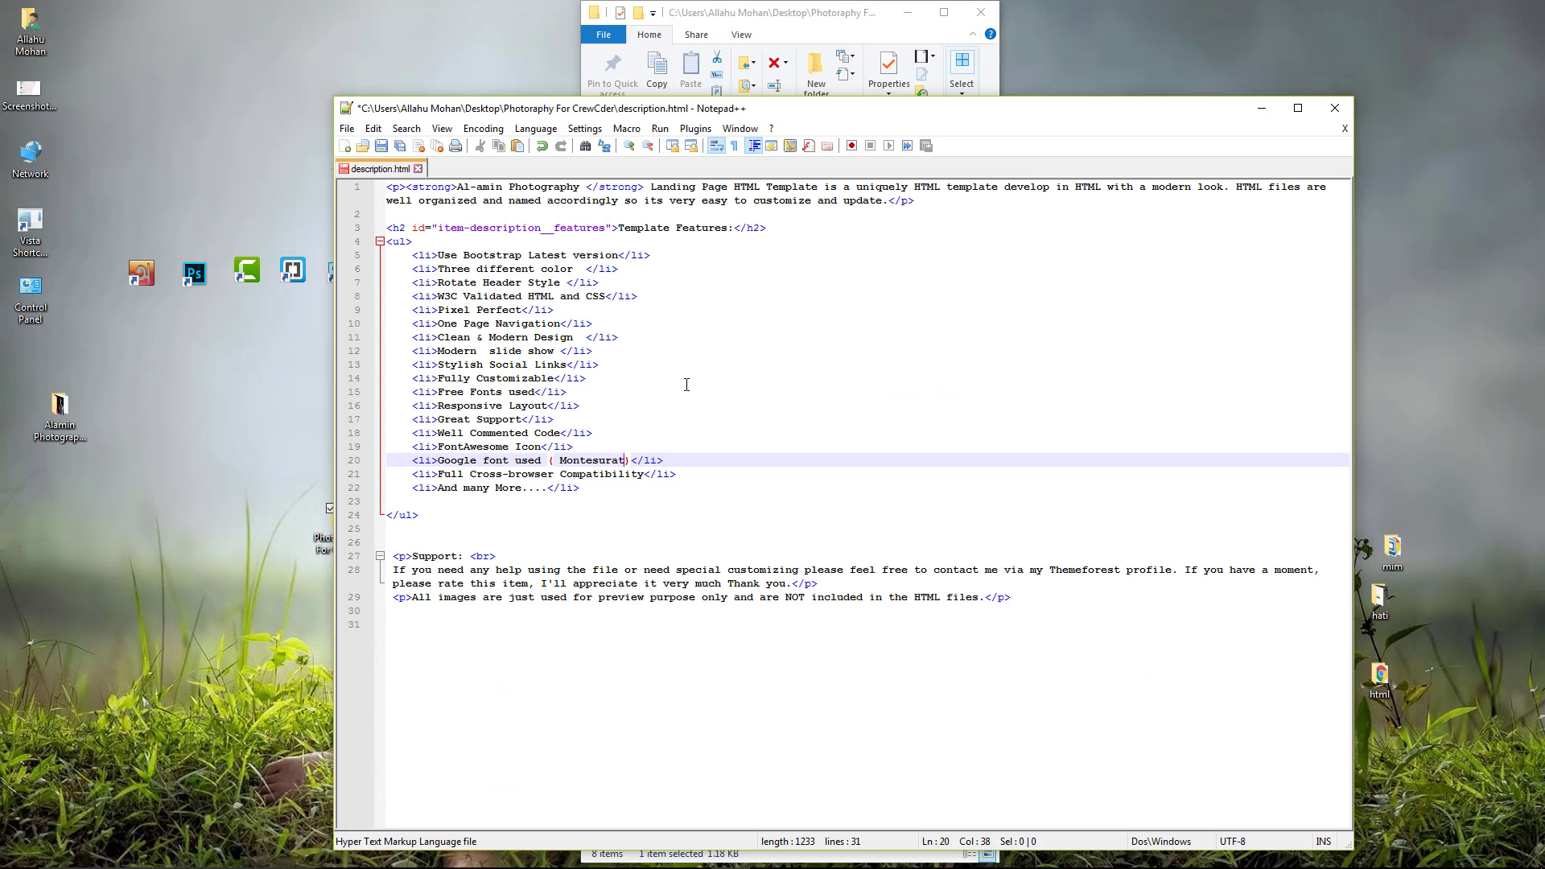
pyautogui.doubleClick(596, 462)
pyautogui.hotkey('ctrl', 'v')
pyautogui.click(532, 498)
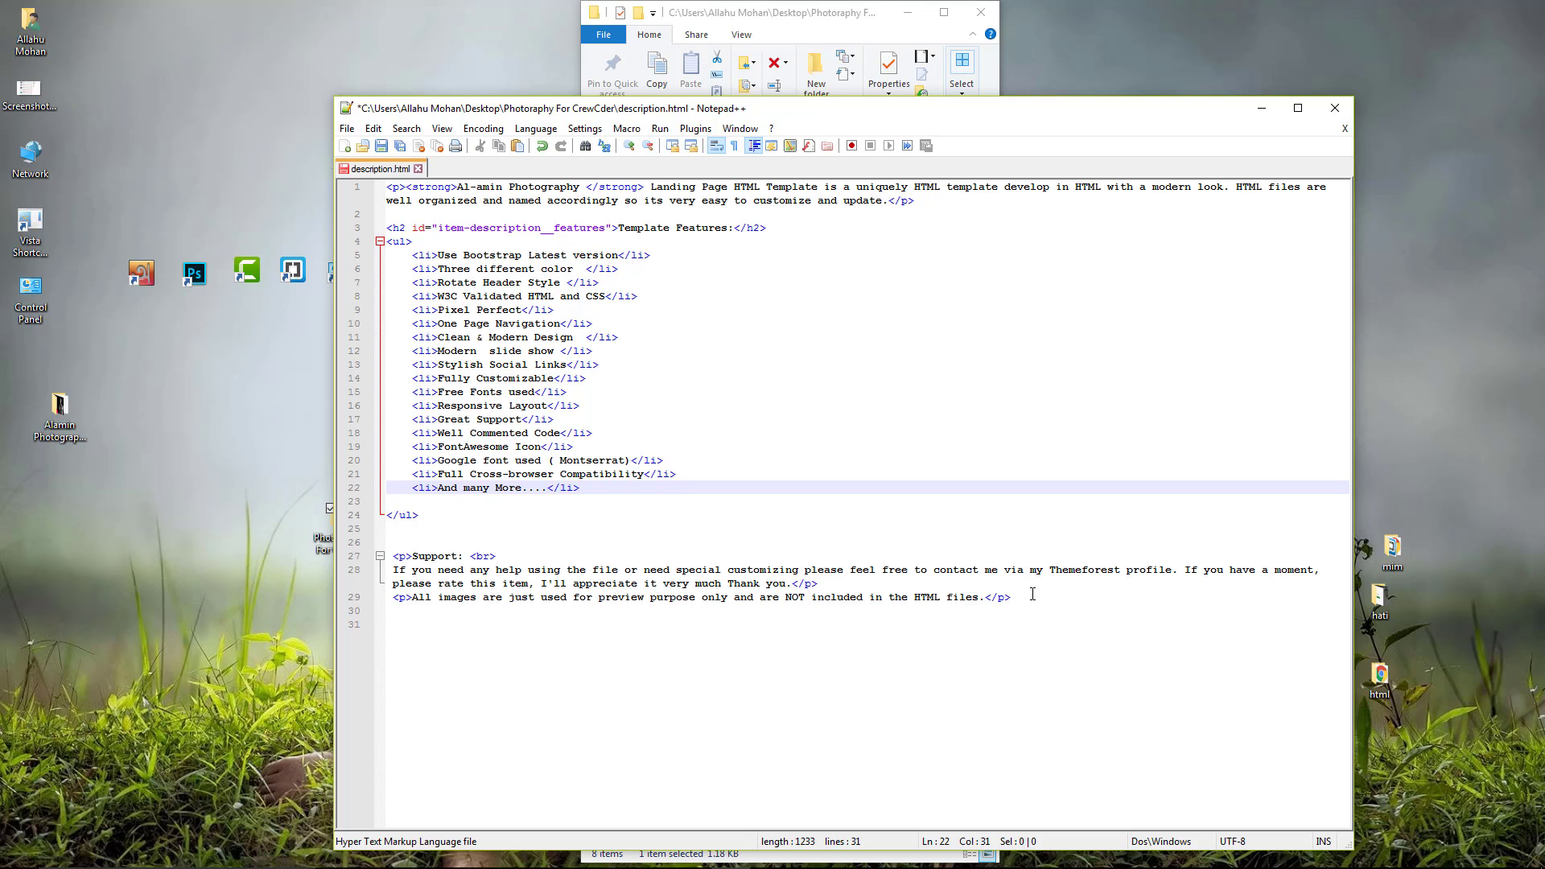
pyautogui.doubleClick(971, 569)
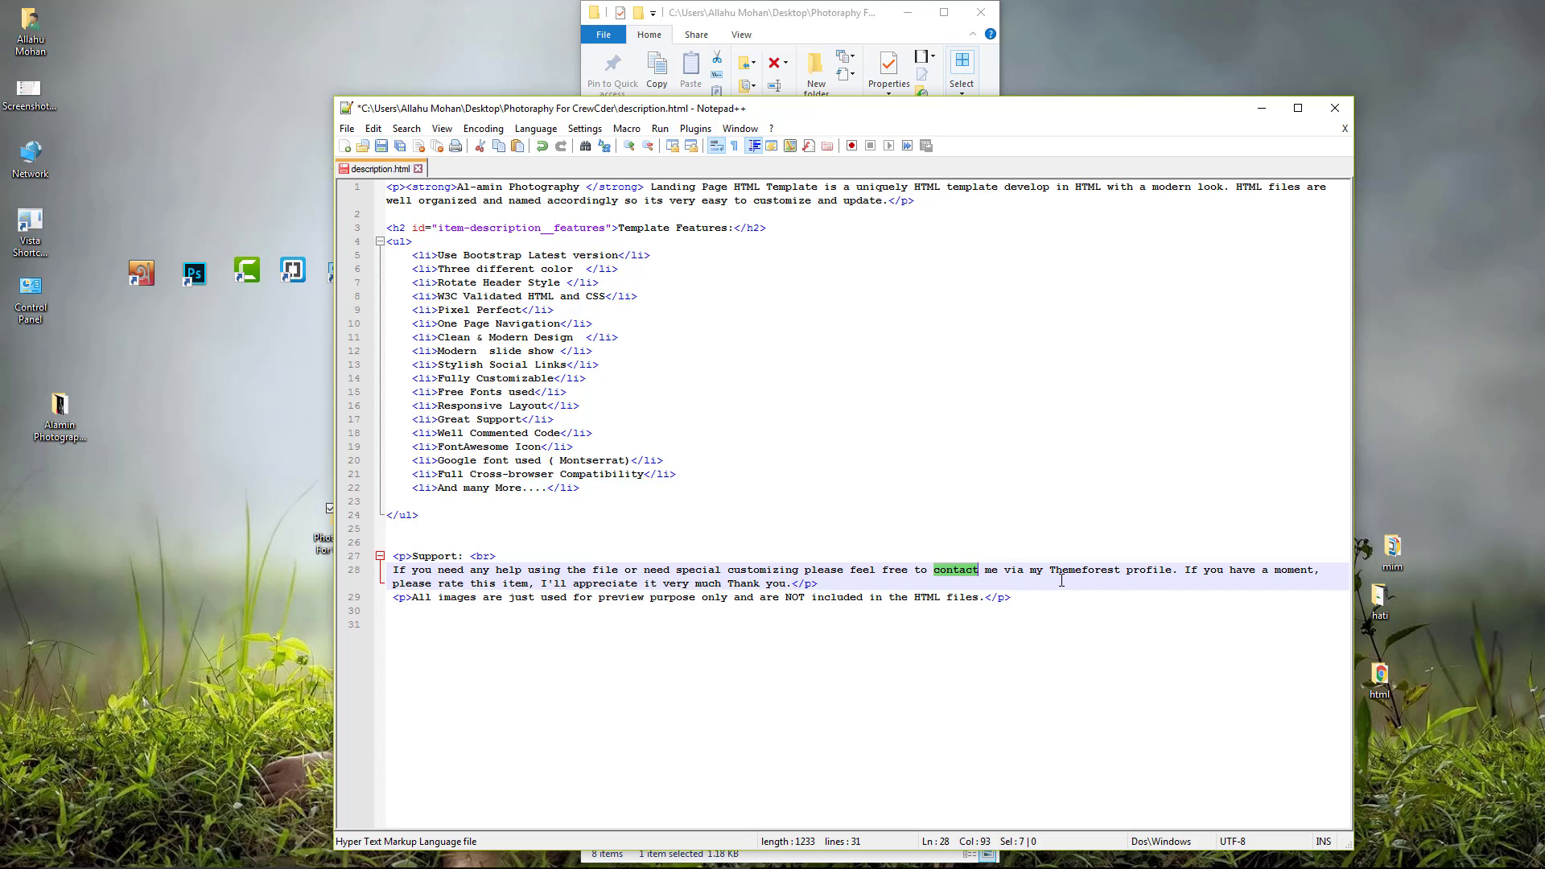
pyautogui.click(779, 518)
pyautogui.moveTo(618, 500); pyautogui.dragTo(518, 337)
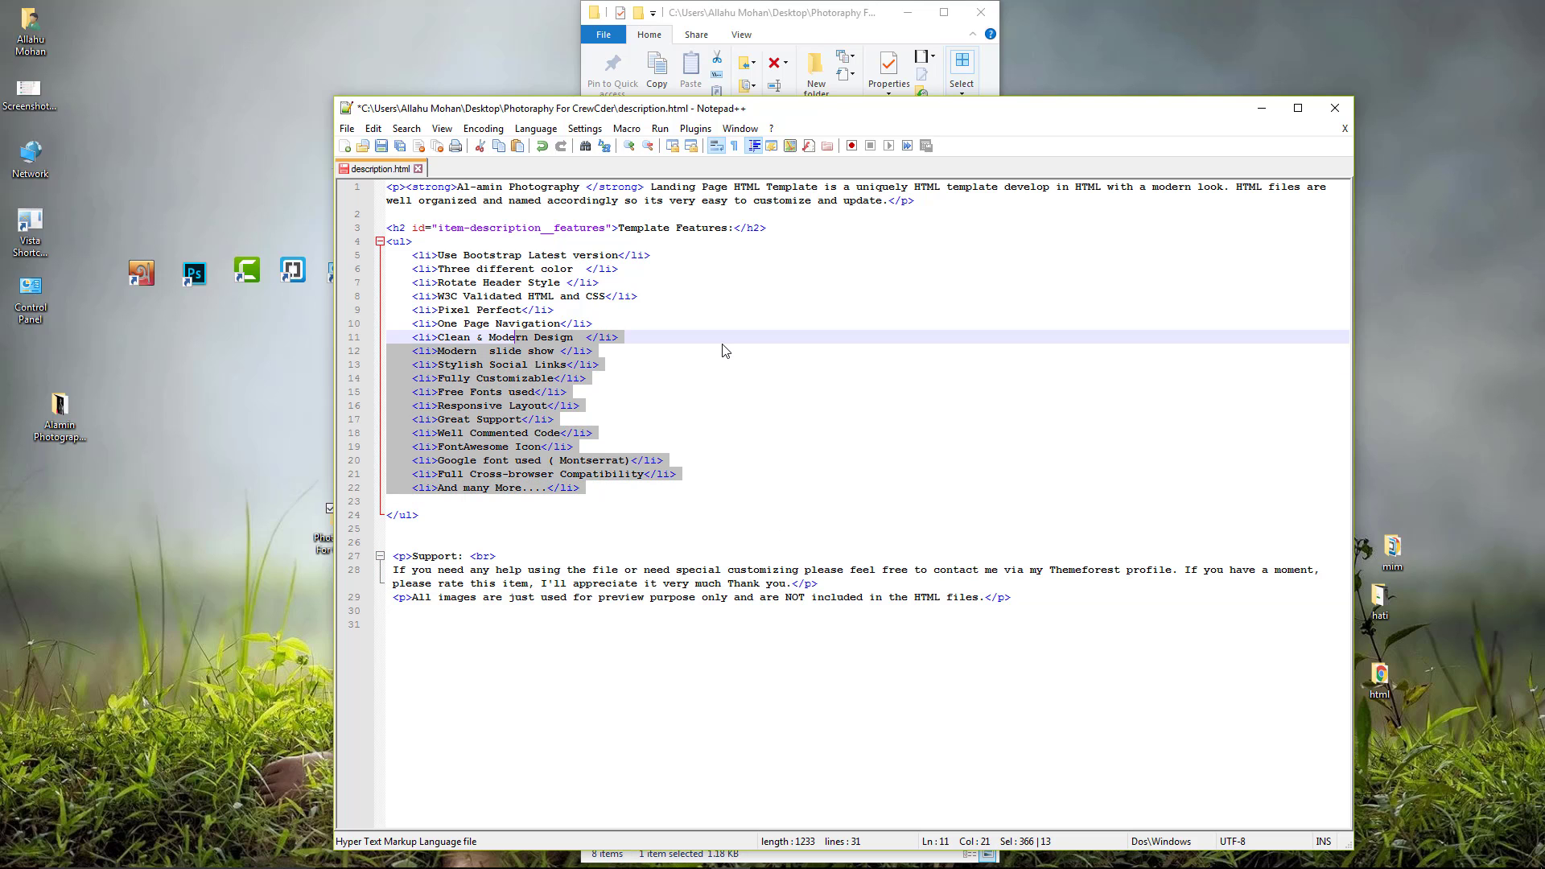
pyautogui.click(727, 351)
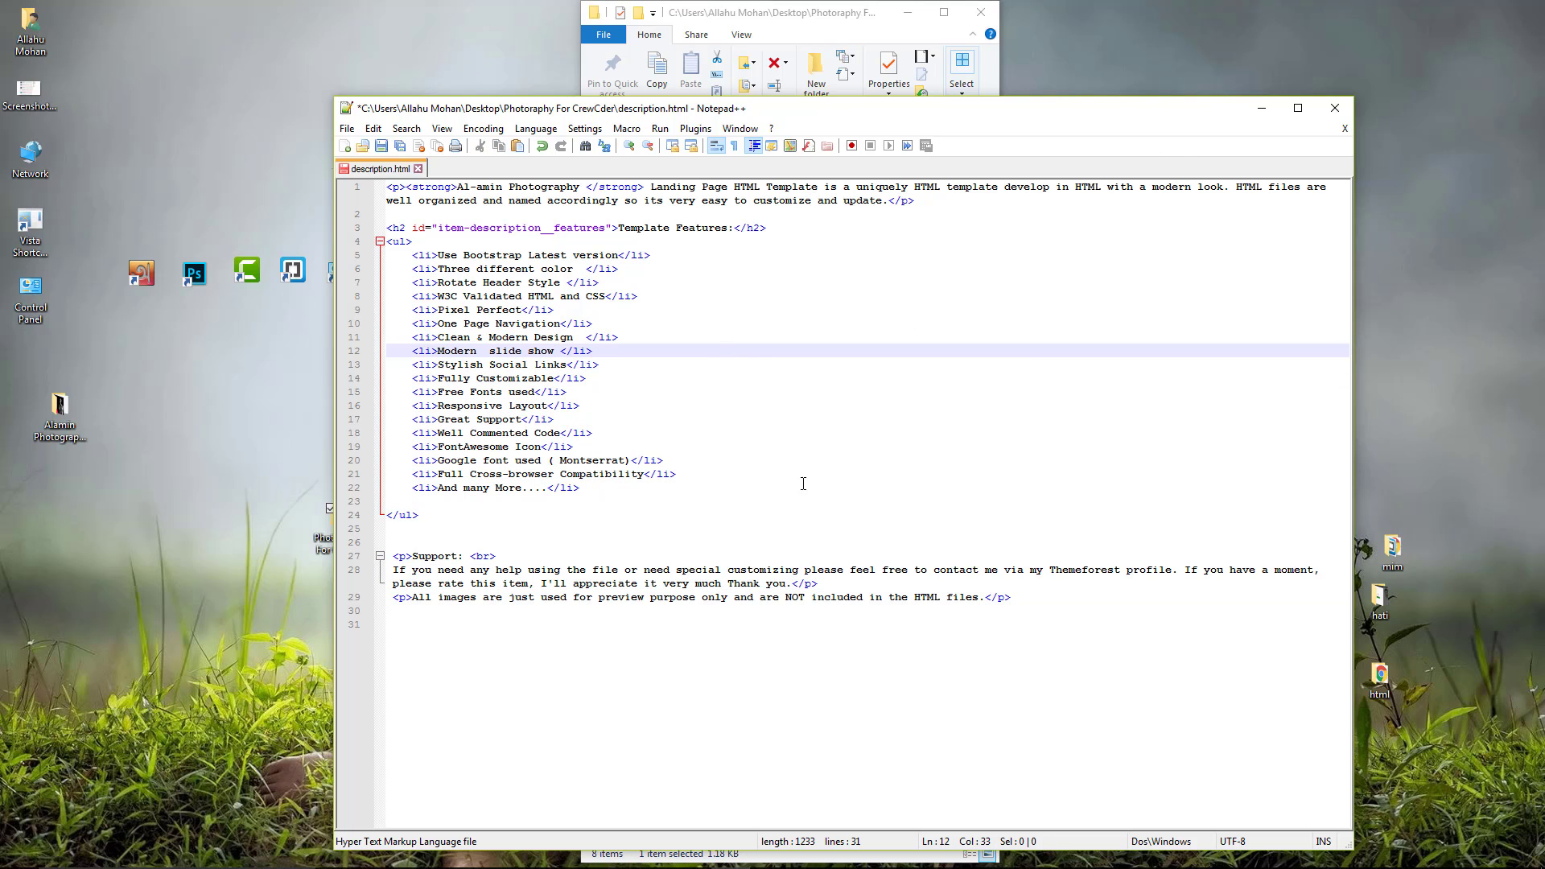
pyautogui.click(1030, 602)
pyautogui.press('Return')
pyautogui.hotkey('ctrl', 'v')
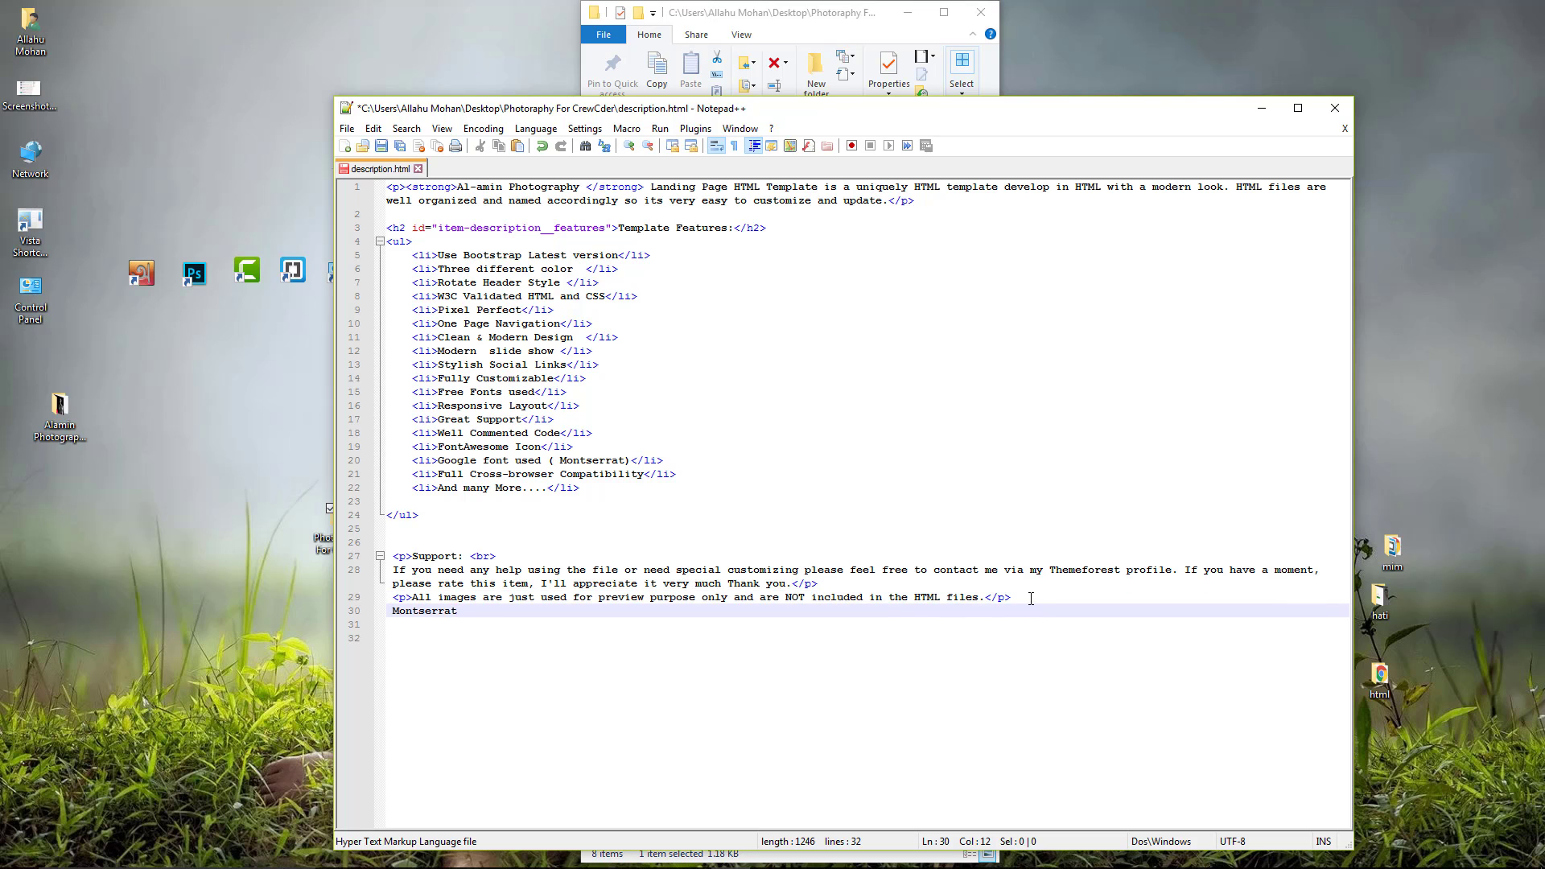
pyautogui.hotkey('ctrl', 'z')
# Copy the entire content of description.html and paste it into the Description field of the ThemeForest upload form in Chrome
pyautogui.hotkey('ctrl', 'a')
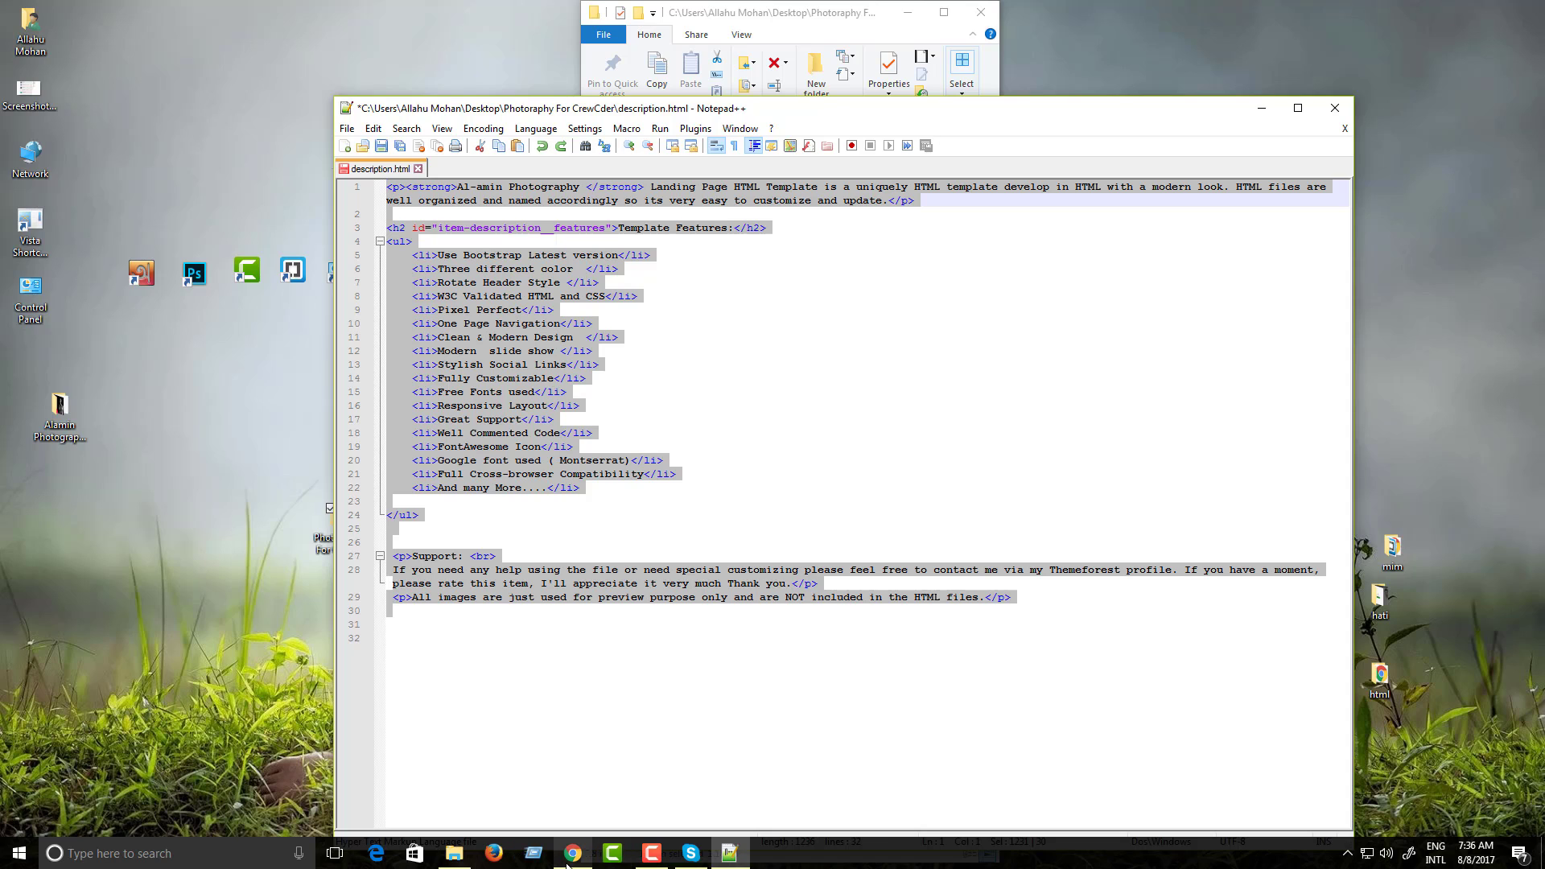
pyautogui.click(573, 860)
pyautogui.click(701, 11)
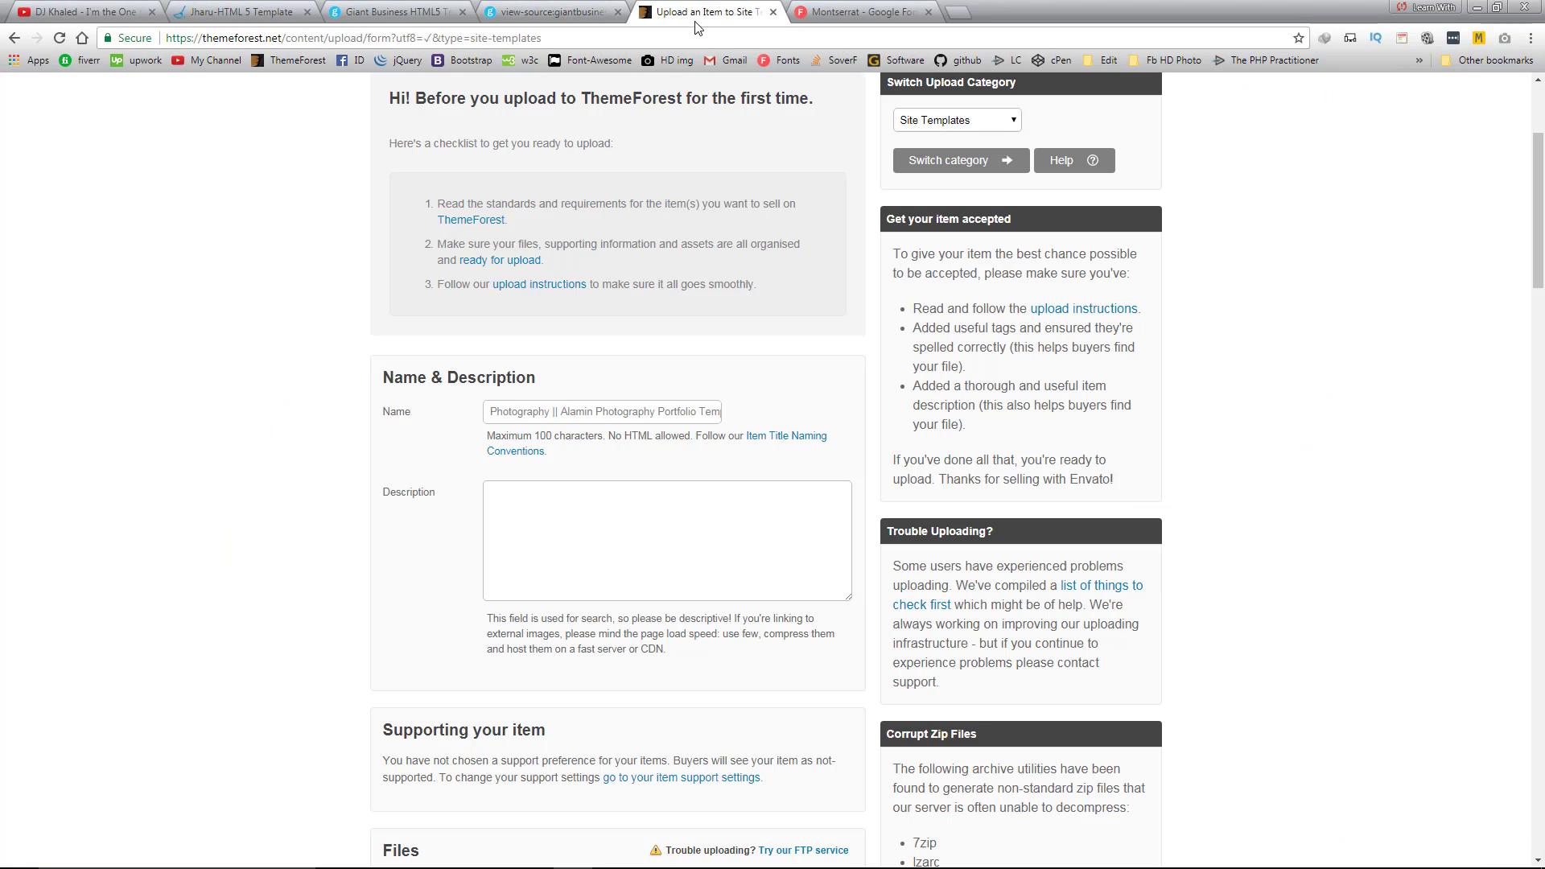
pyautogui.rightClick(525, 540)
pyautogui.click(555, 634)
# Enlarge the Description box vertically and show the pasted HTML from its beginning
pyautogui.scroll(-2, 718, 508)
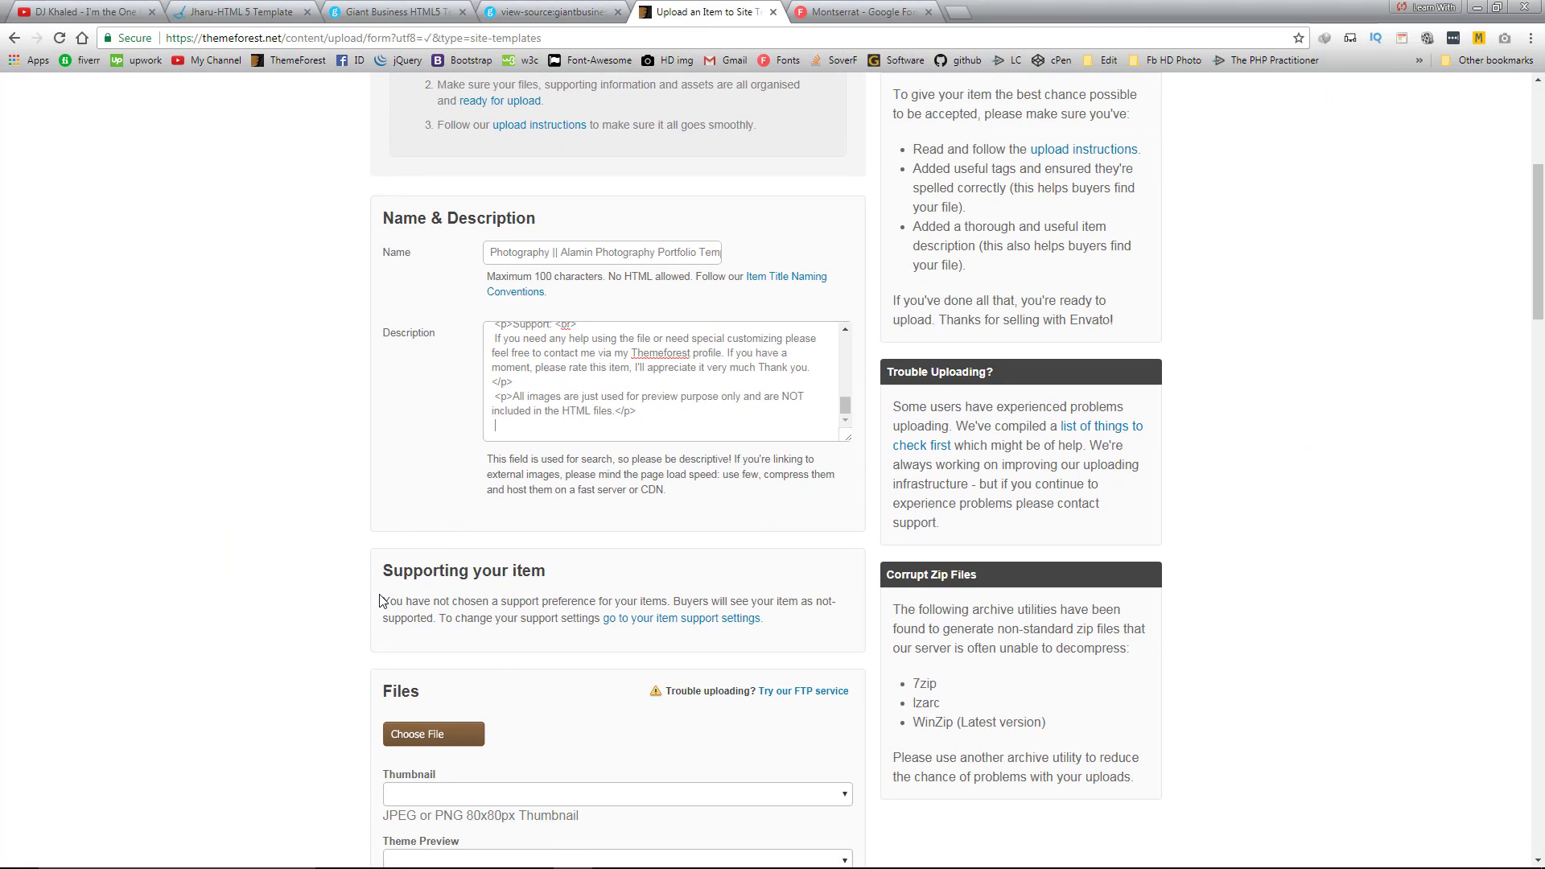
pyautogui.moveTo(848, 437); pyautogui.dragTo(855, 588)
pyautogui.scroll(10, 708, 515)
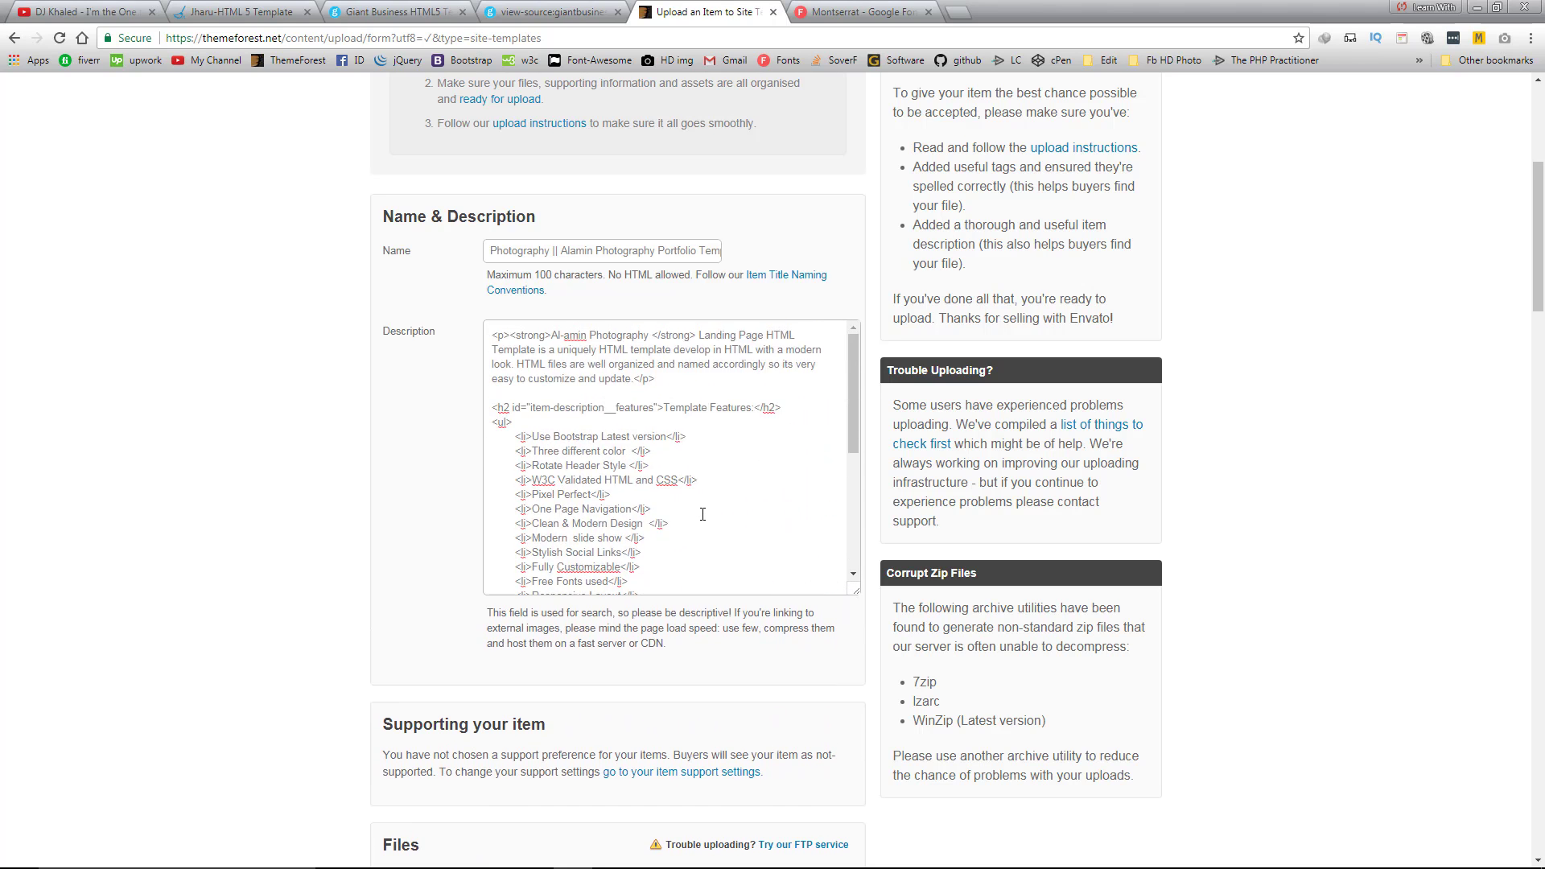
# Start choosing files for the Files section and open the "Photoraphy For CrewCder" folder on the Desktop
pyautogui.scroll(-6, 457, 581)
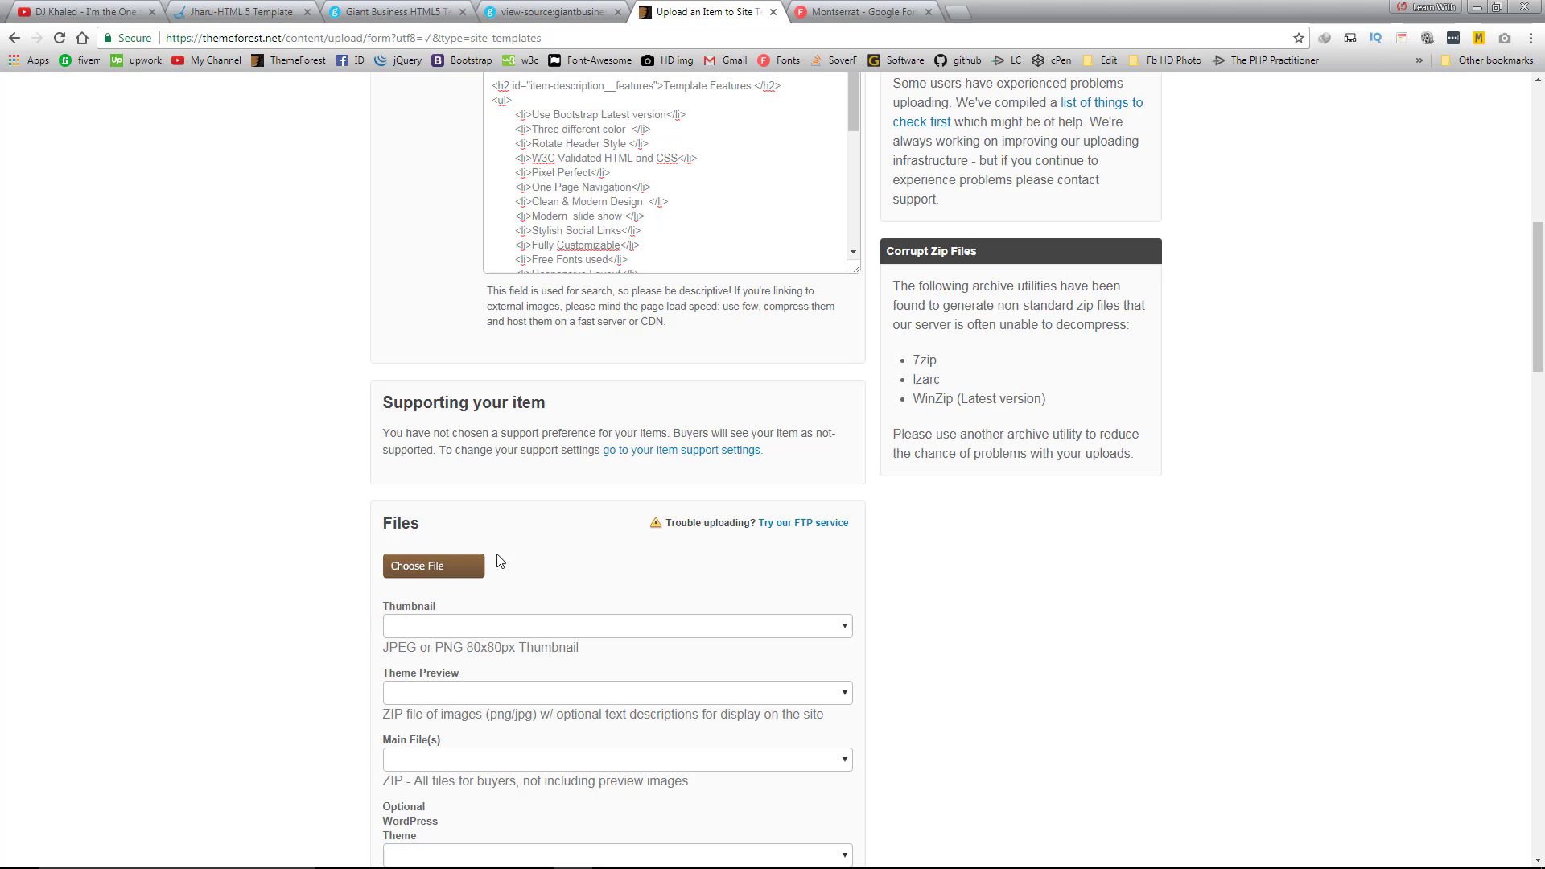
pyautogui.click(442, 572)
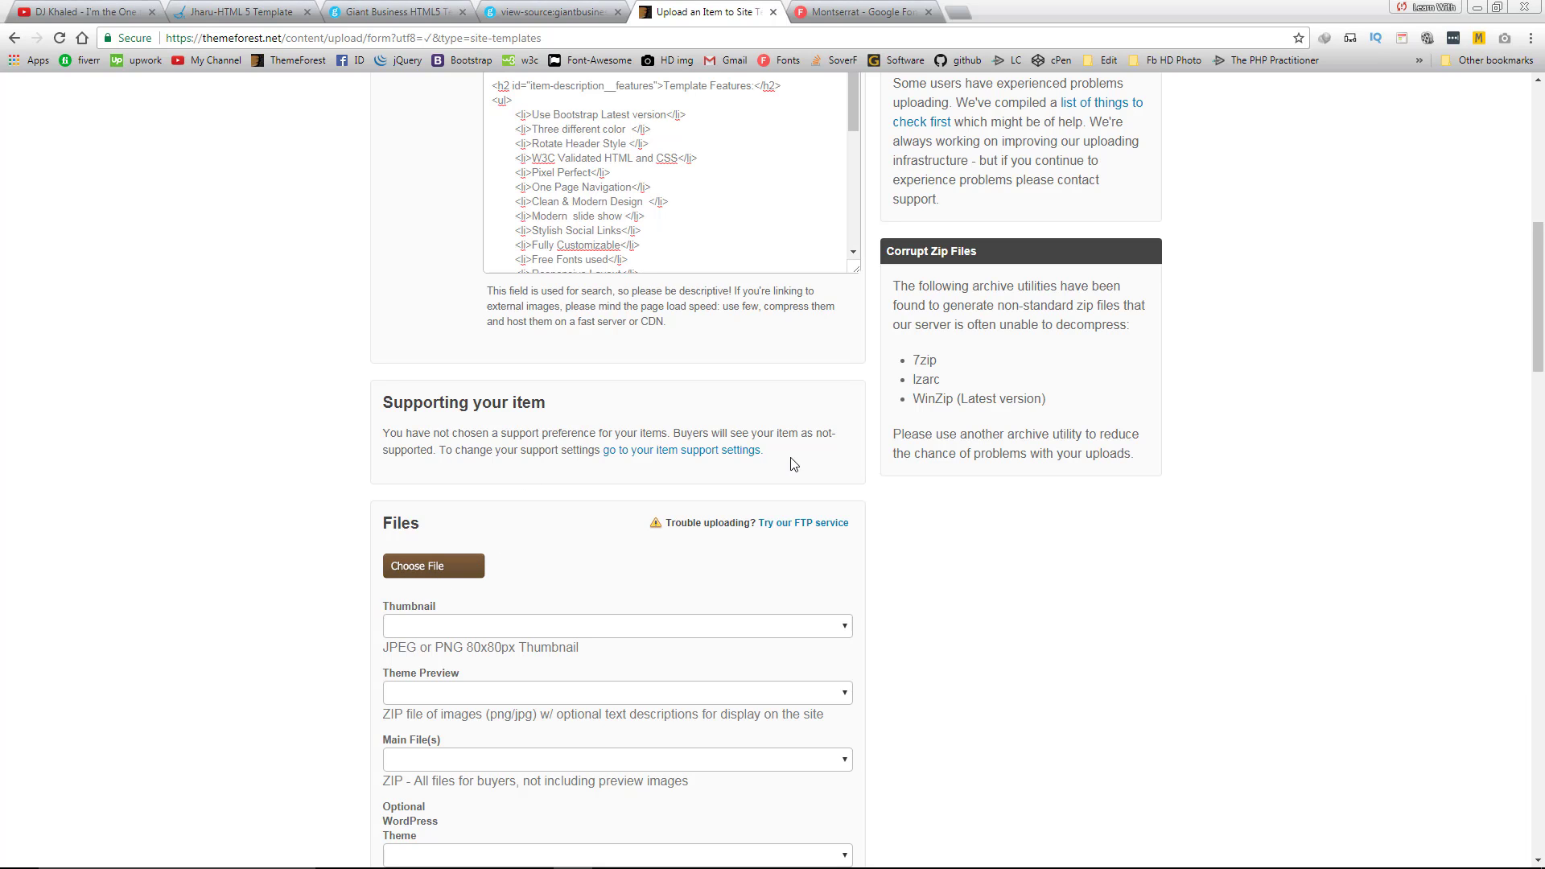
pyautogui.click(80, 38)
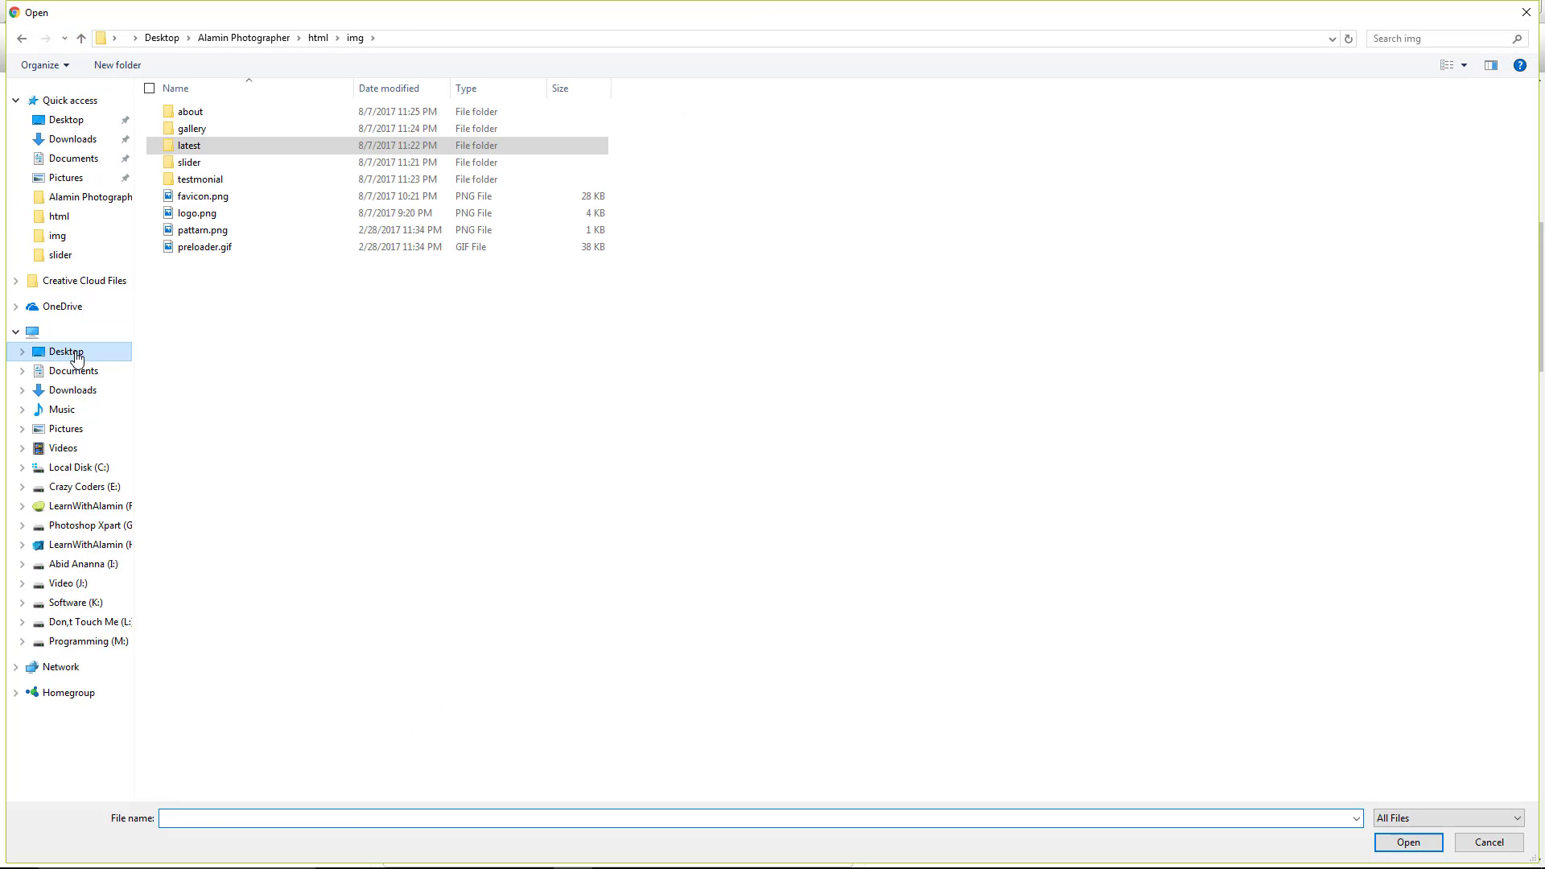
pyautogui.click(66, 352)
pyautogui.click(290, 158)
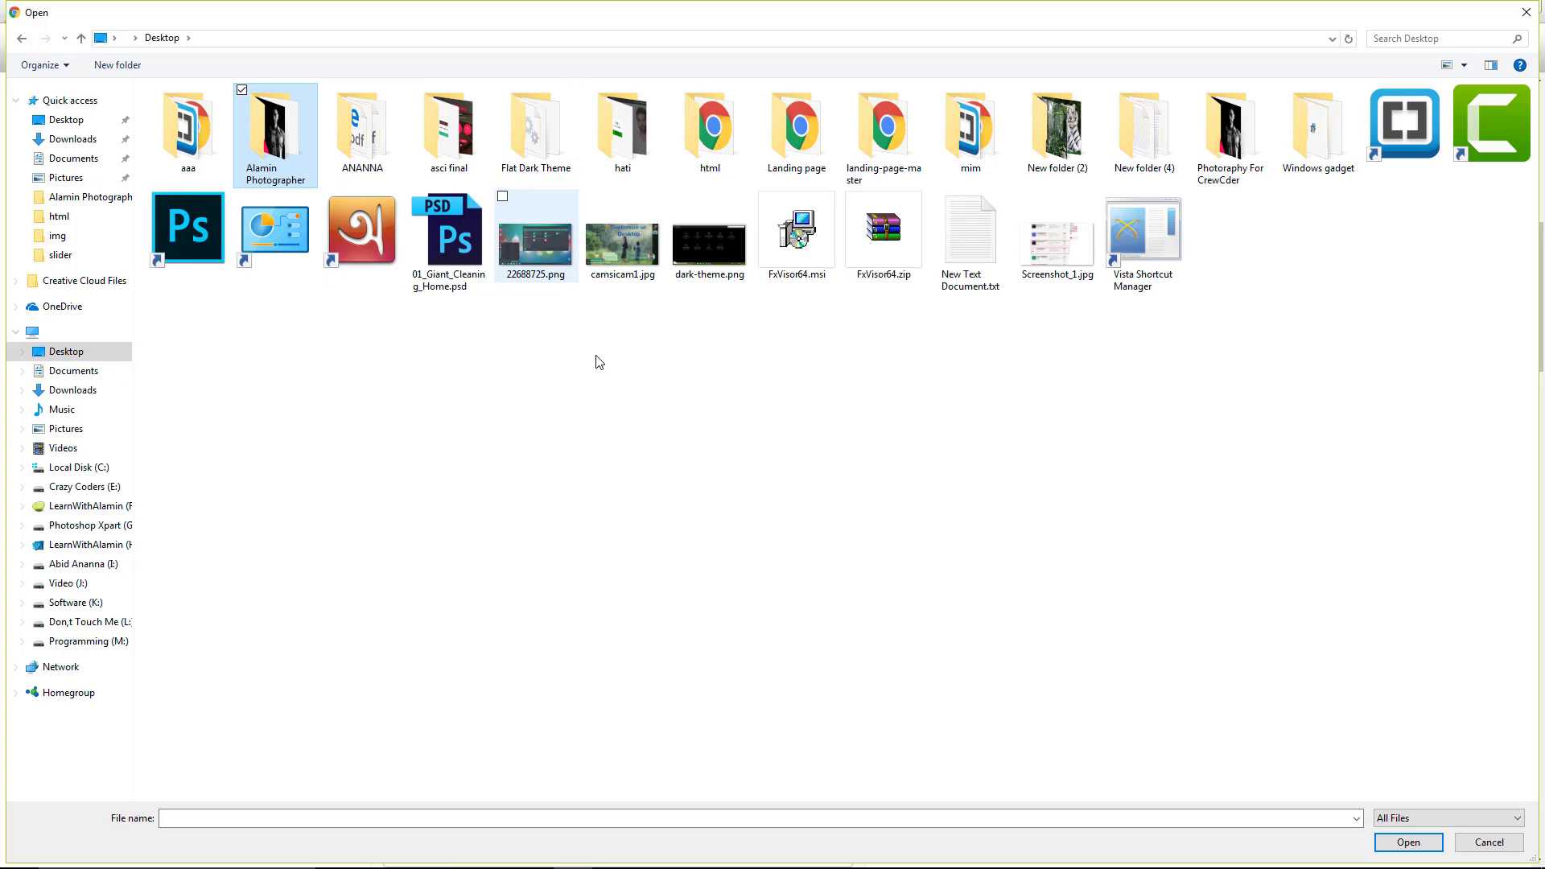
pyautogui.click(907, 294)
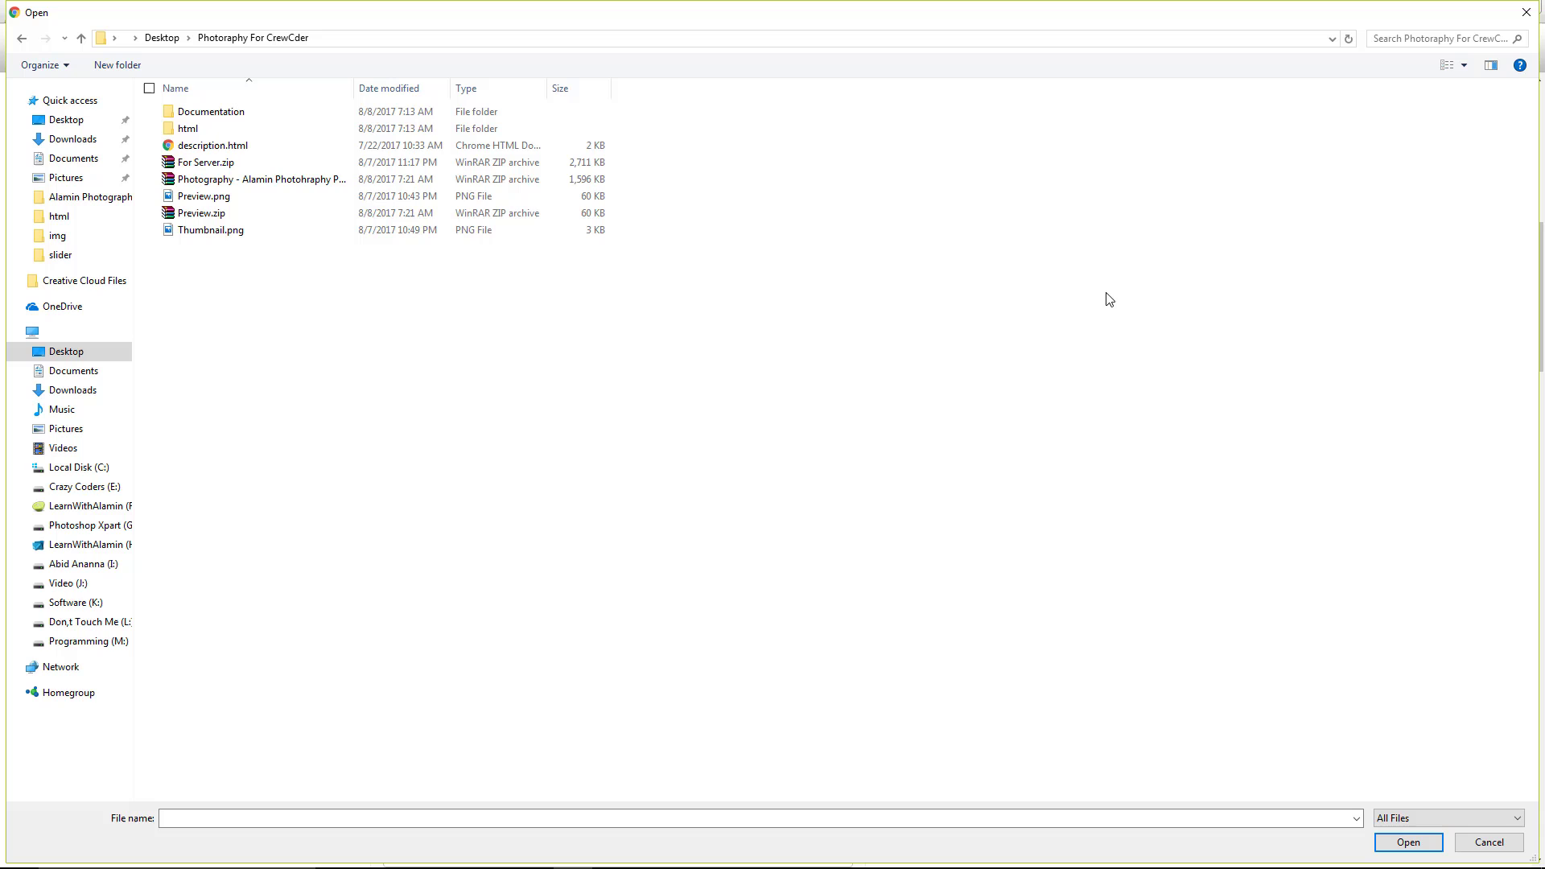
# Upload Preview.zip, Thumbnail.png and "Photography - Alamin Photohraphy PortfolioTemplate.zip" together
pyautogui.click(217, 212)
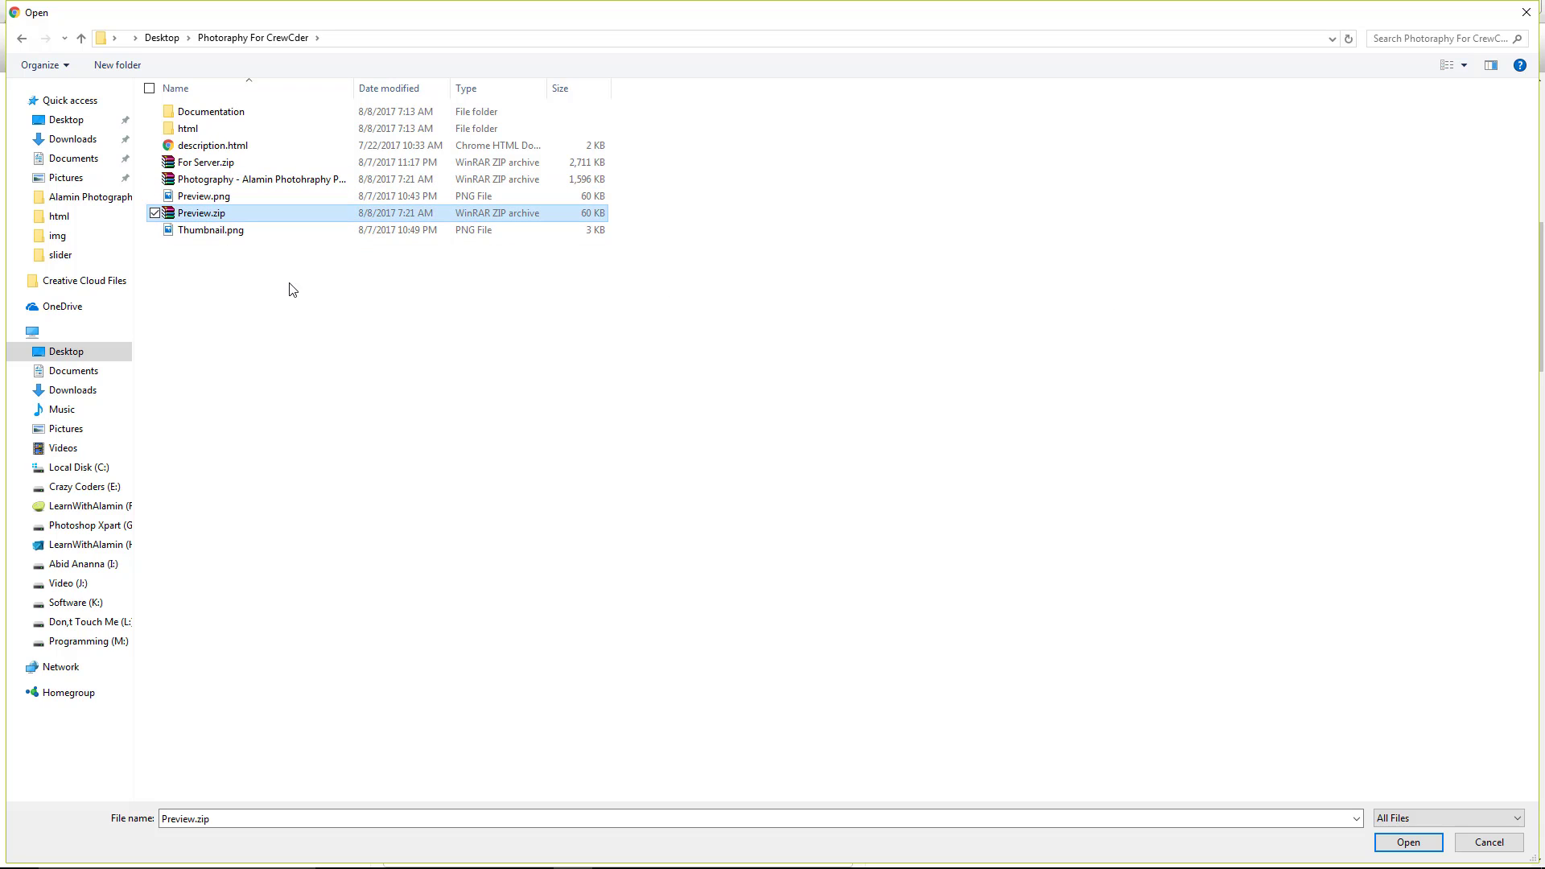
pyautogui.keyDown('ctrl'); pyautogui.click(217, 233); pyautogui.keyUp('ctrl')
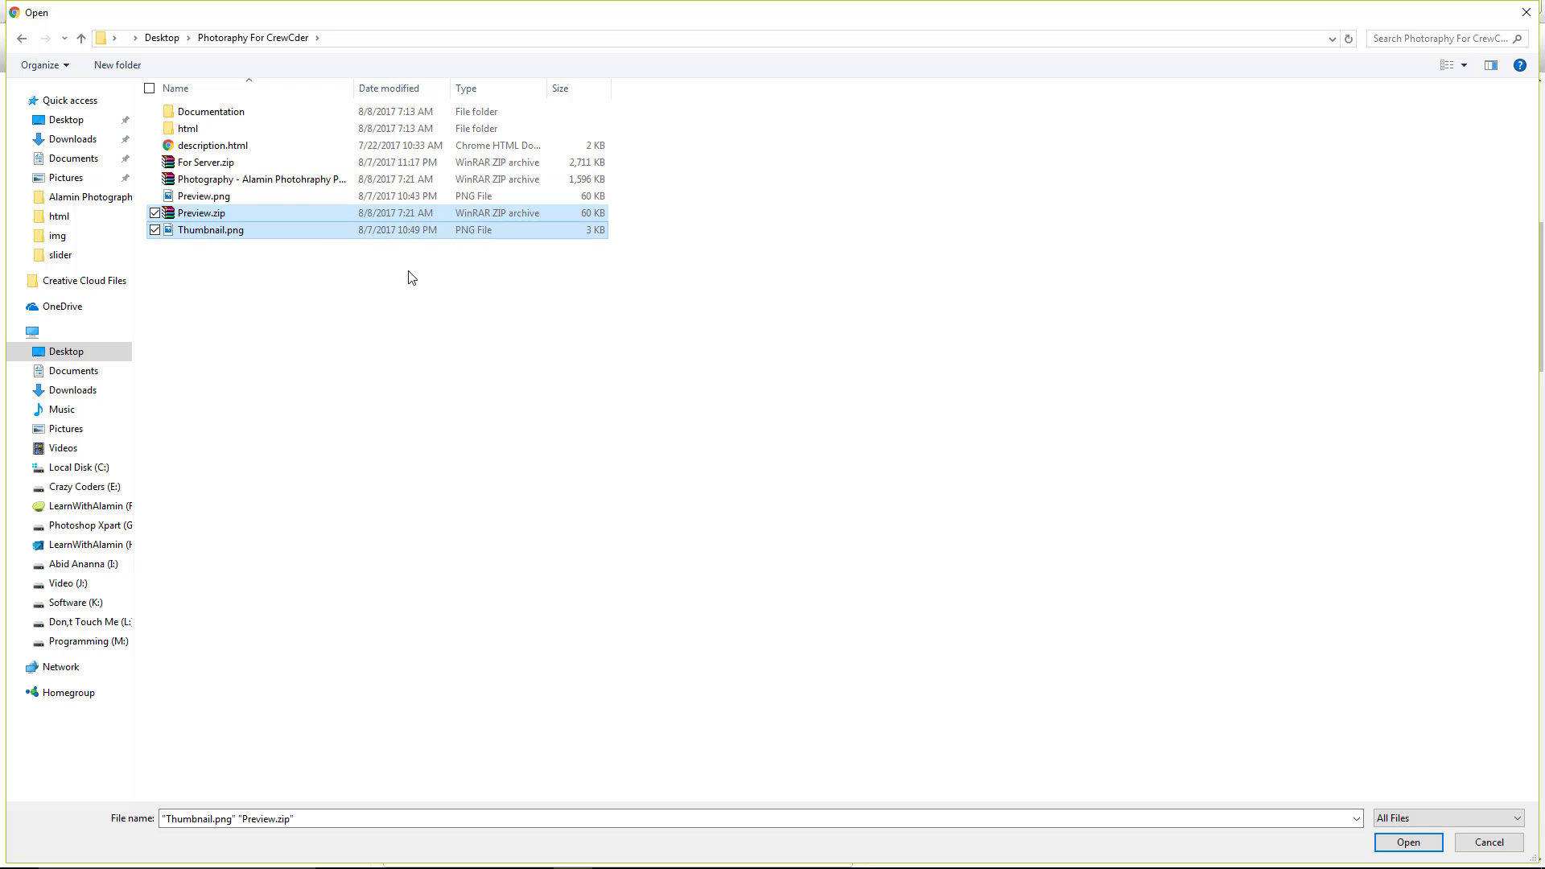
pyautogui.keyDown('ctrl'); pyautogui.click(214, 180); pyautogui.keyUp('ctrl')
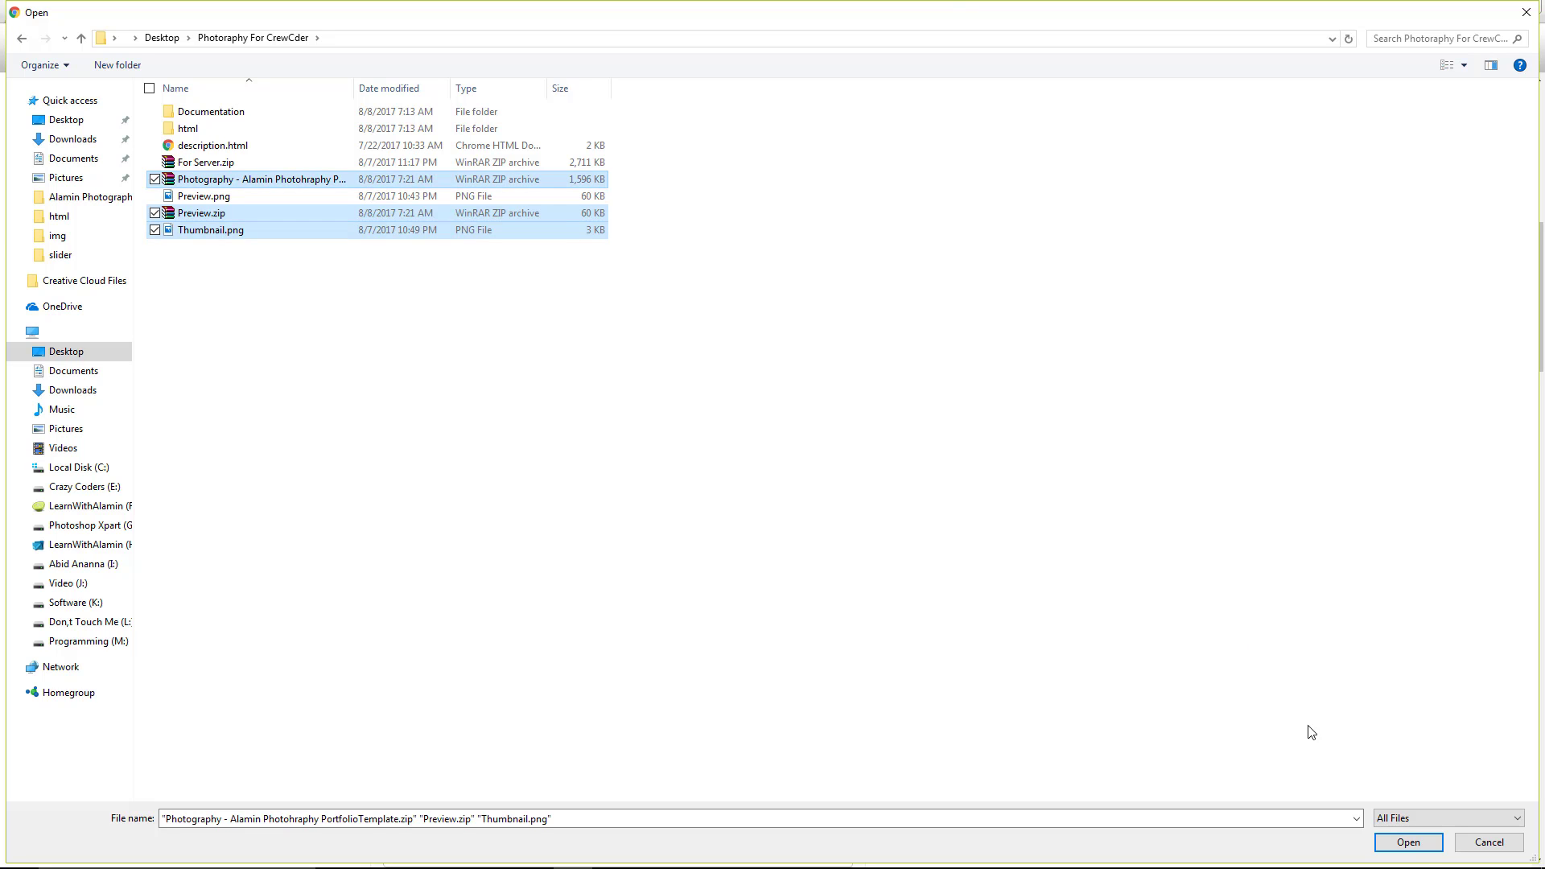
pyautogui.click(1409, 842)
pyautogui.scroll(-2, 805, 580)
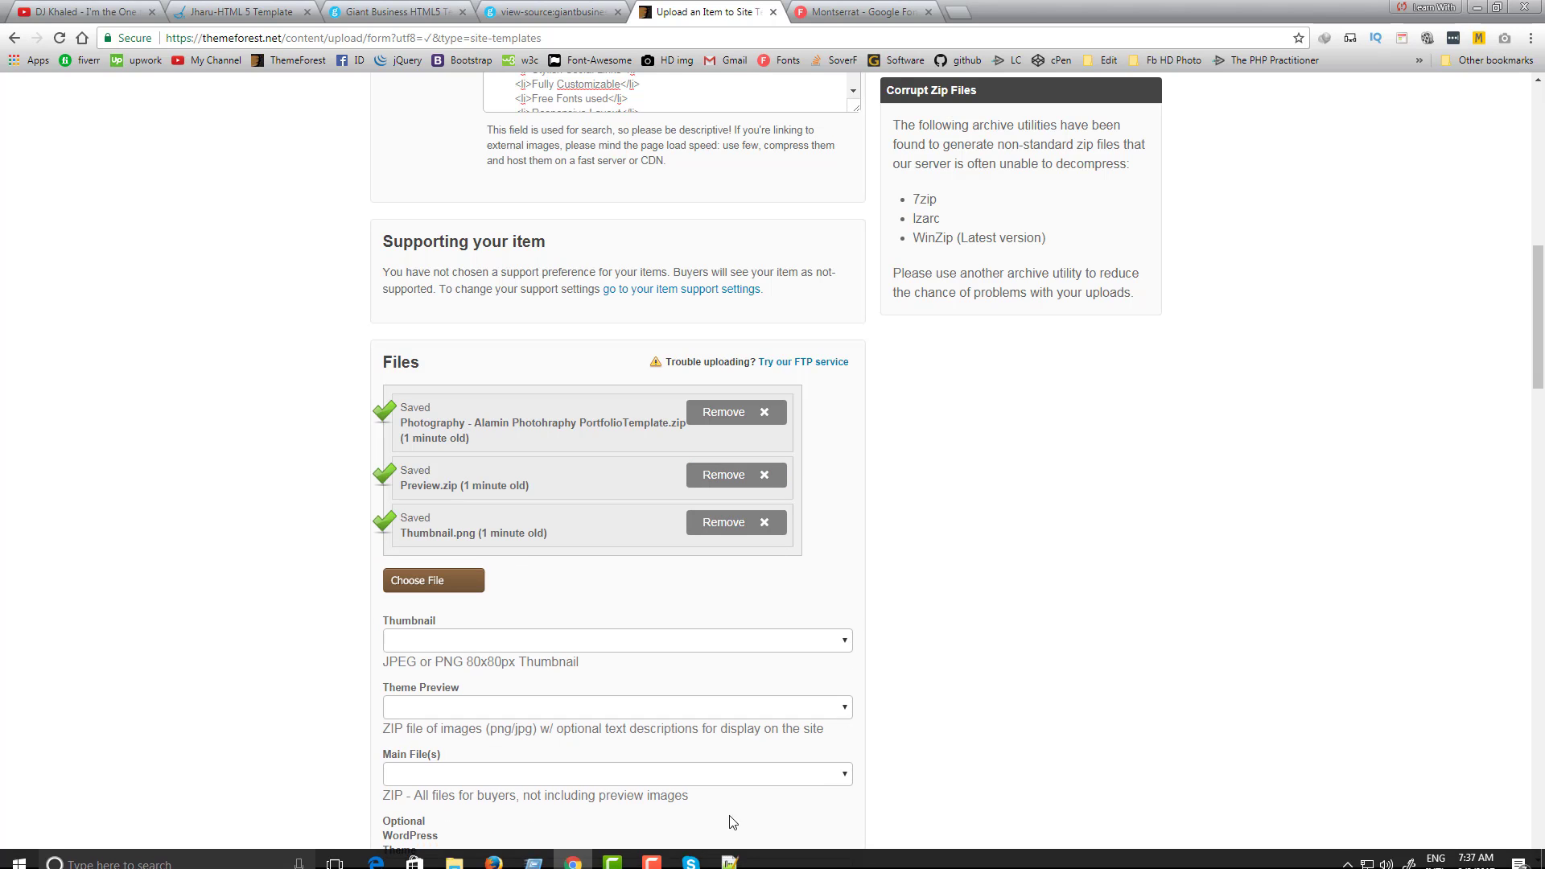
pyautogui.click(659, 853)
pyautogui.click(1467, 811)
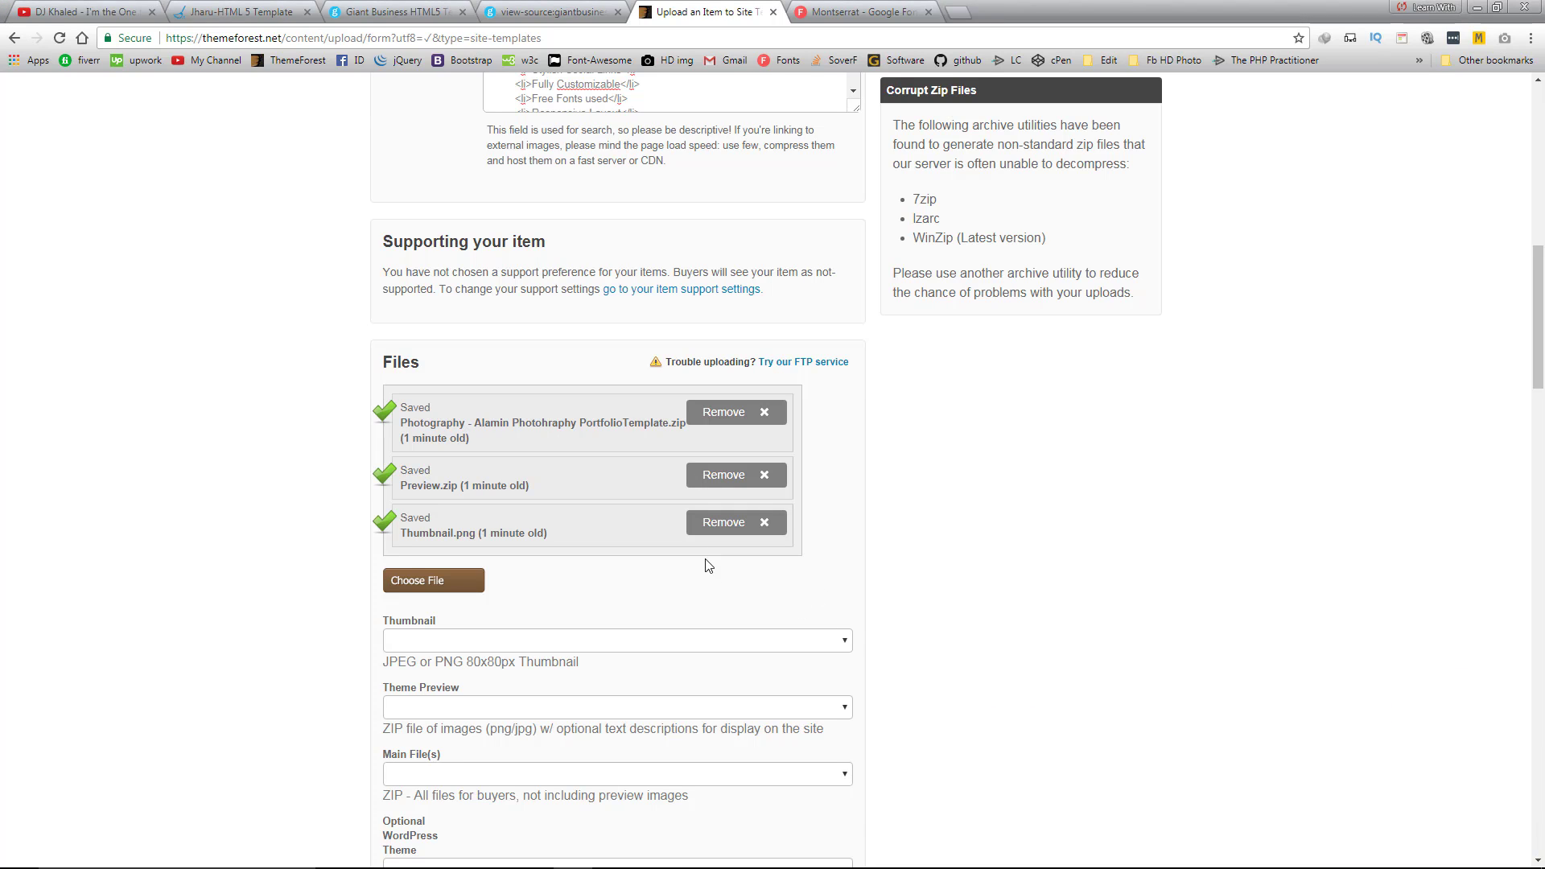
# Assign Thumbnail.png as the item's Thumbnail in the Files section
pyautogui.scroll(-1, 651, 439)
pyautogui.click(517, 561)
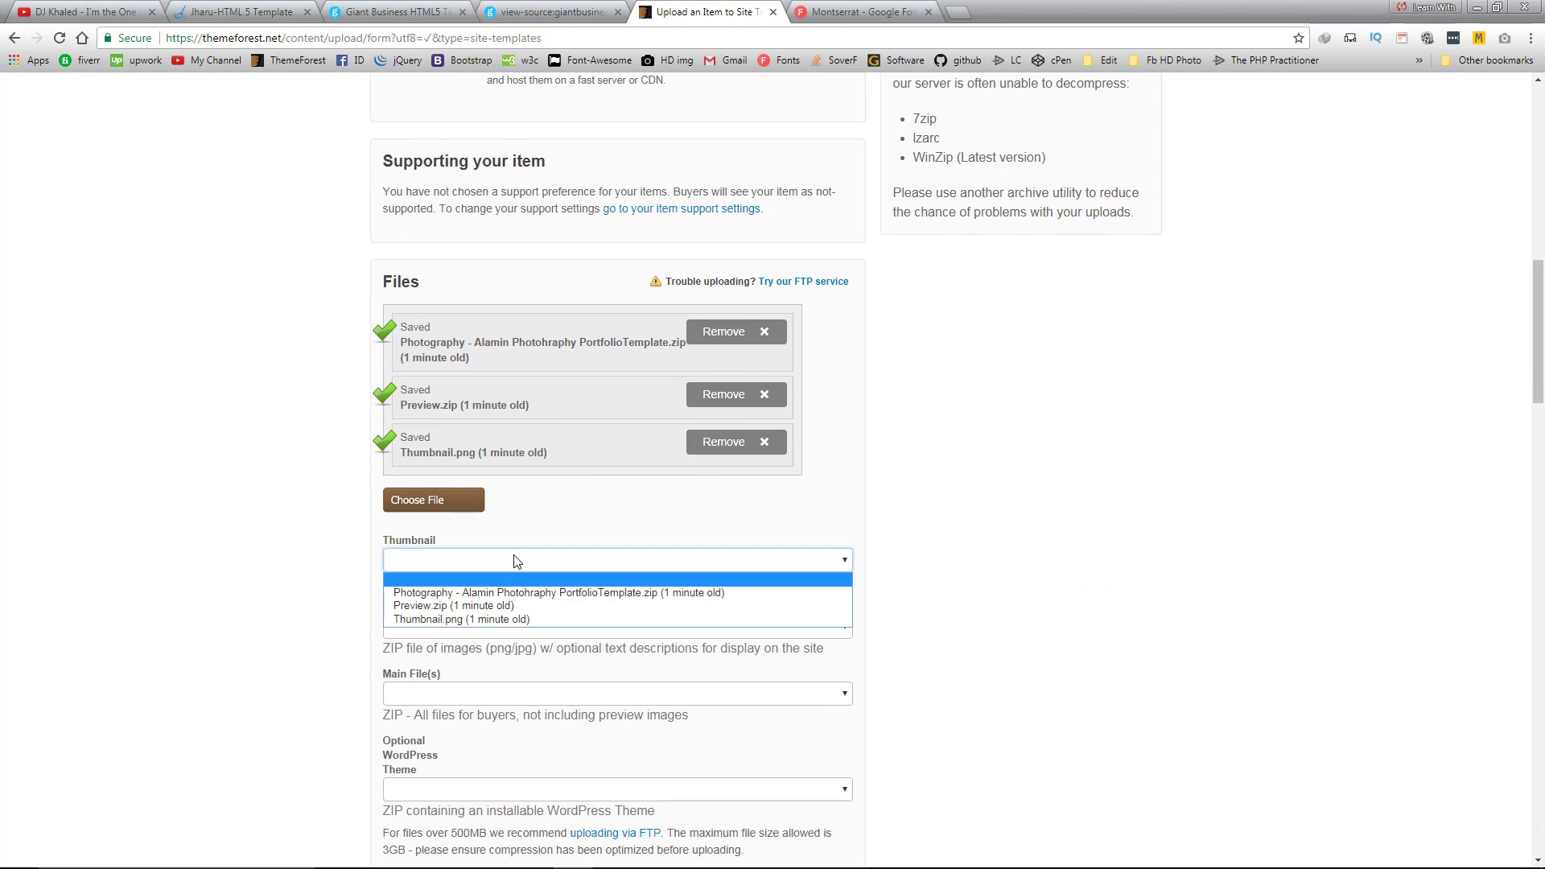
pyautogui.click(515, 560)
pyautogui.click(515, 561)
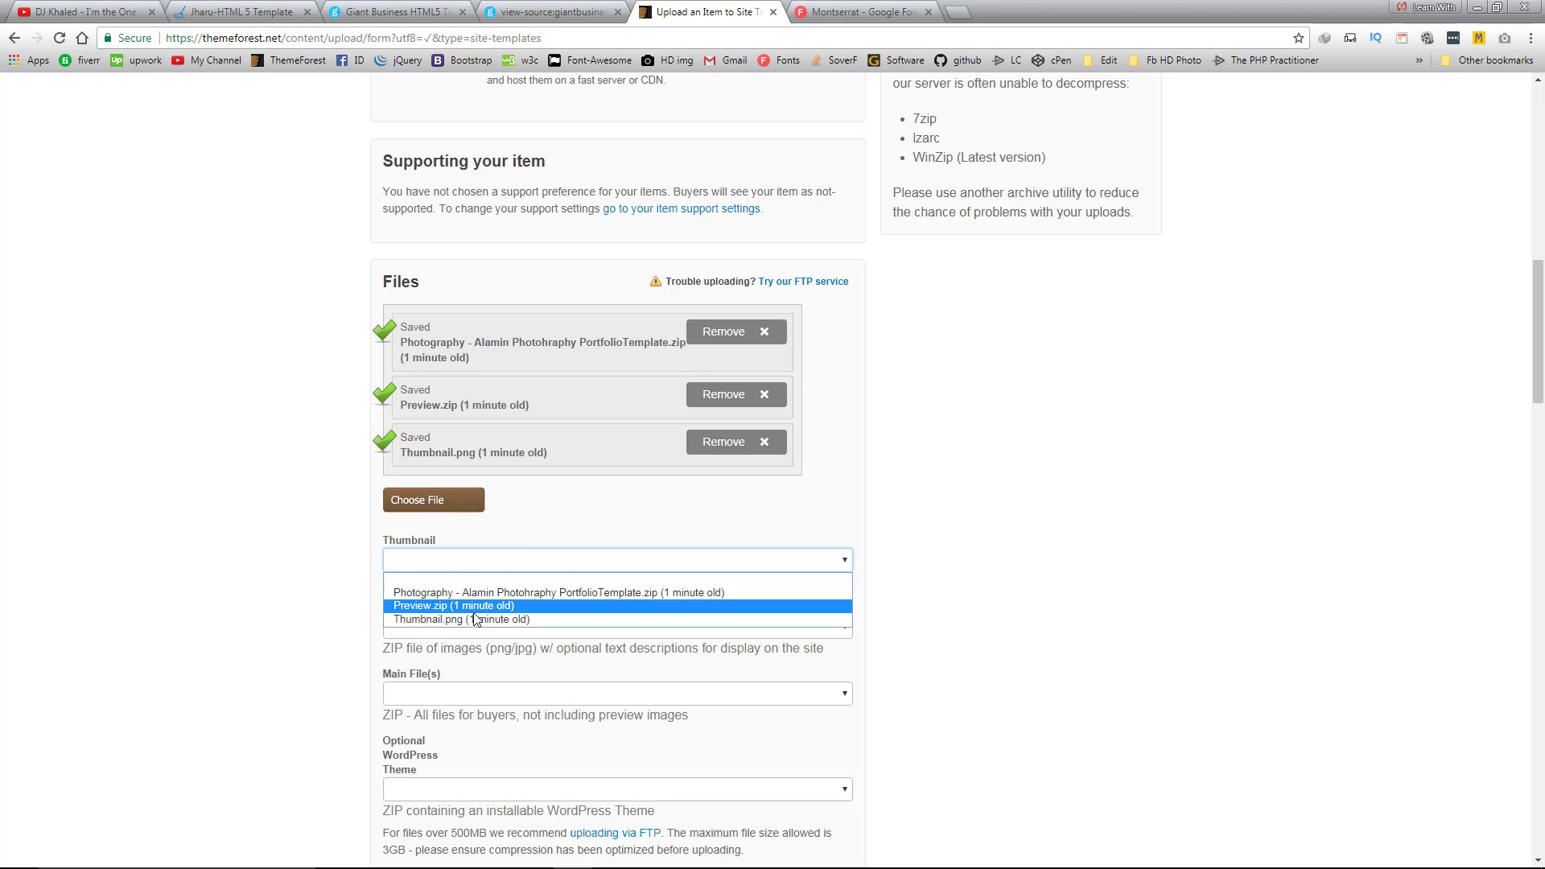
pyautogui.click(519, 619)
# Assign Preview.zip as the Theme Preview and "Photography - Alamin Photohraphy PortfolioTemplate.zip" as the Main File(s)
pyautogui.scroll(-1, 606, 587)
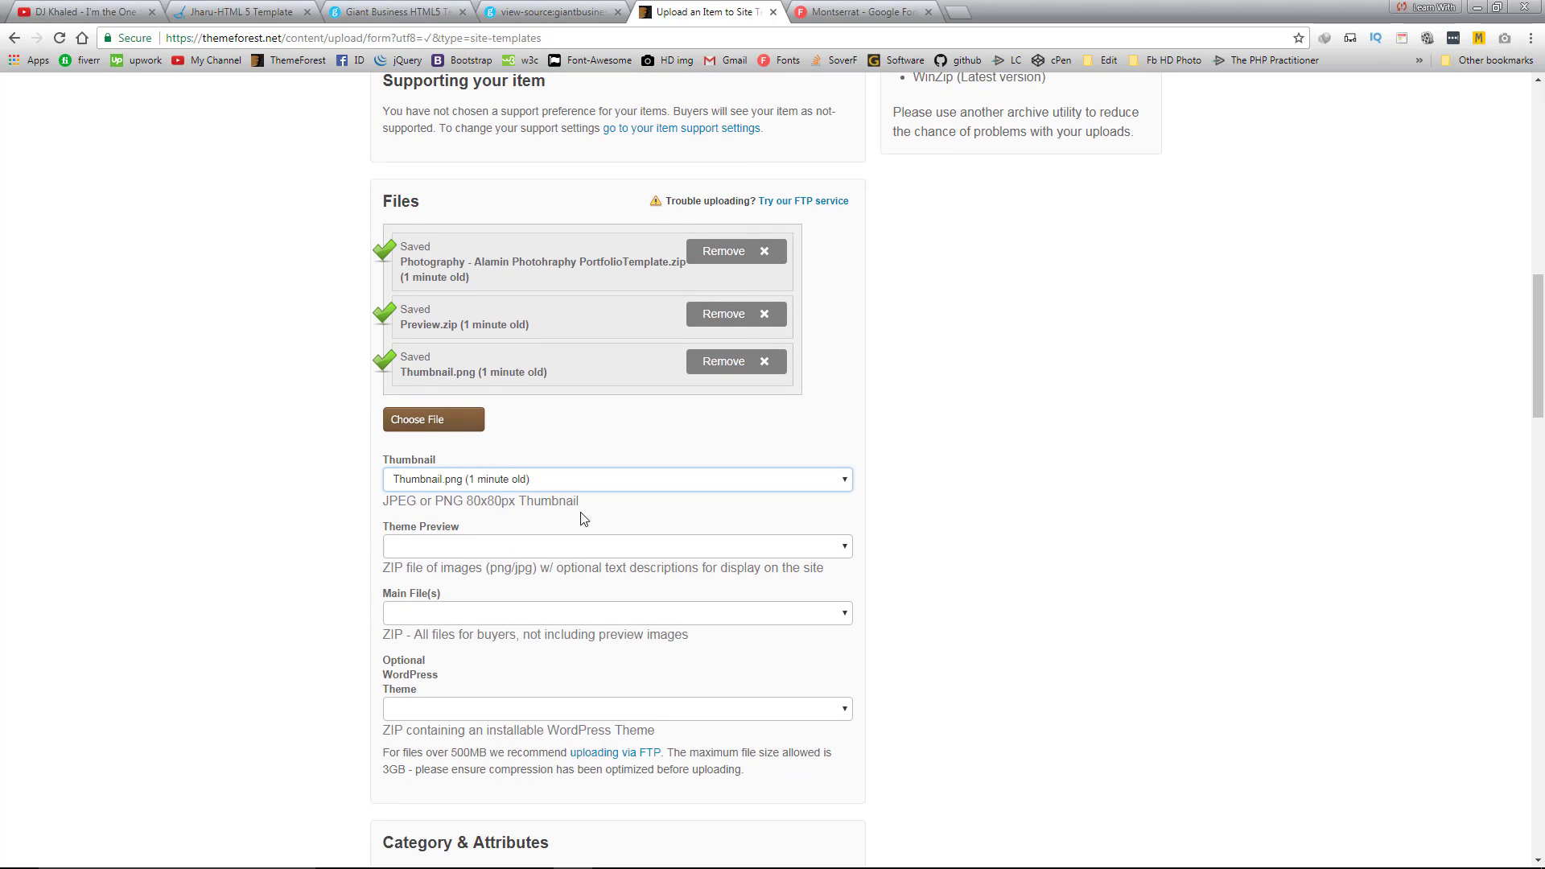
pyautogui.click(560, 544)
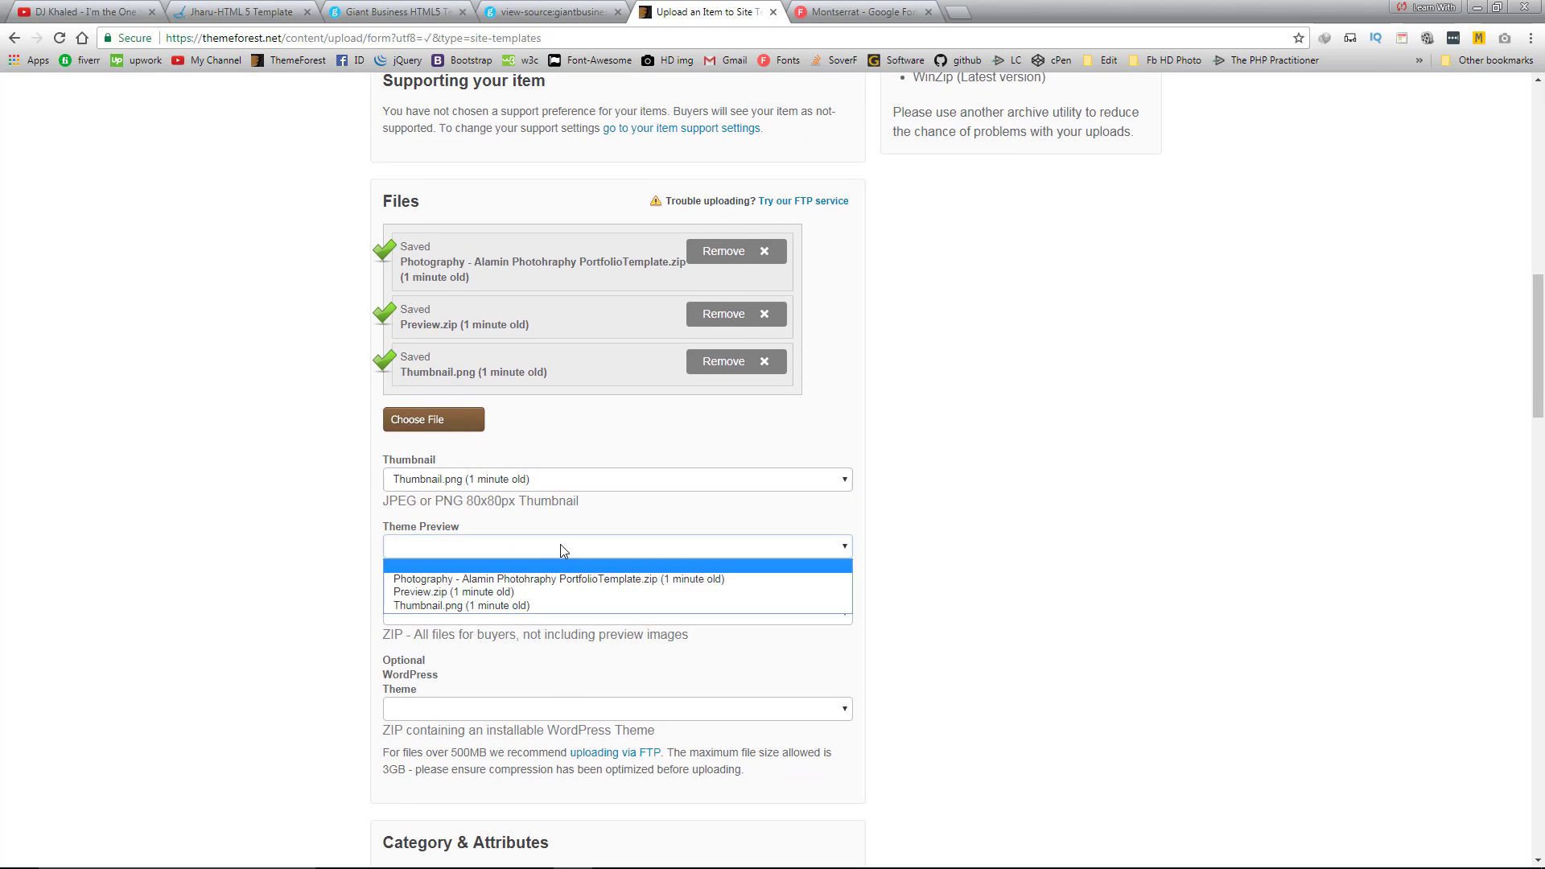
pyautogui.click(484, 592)
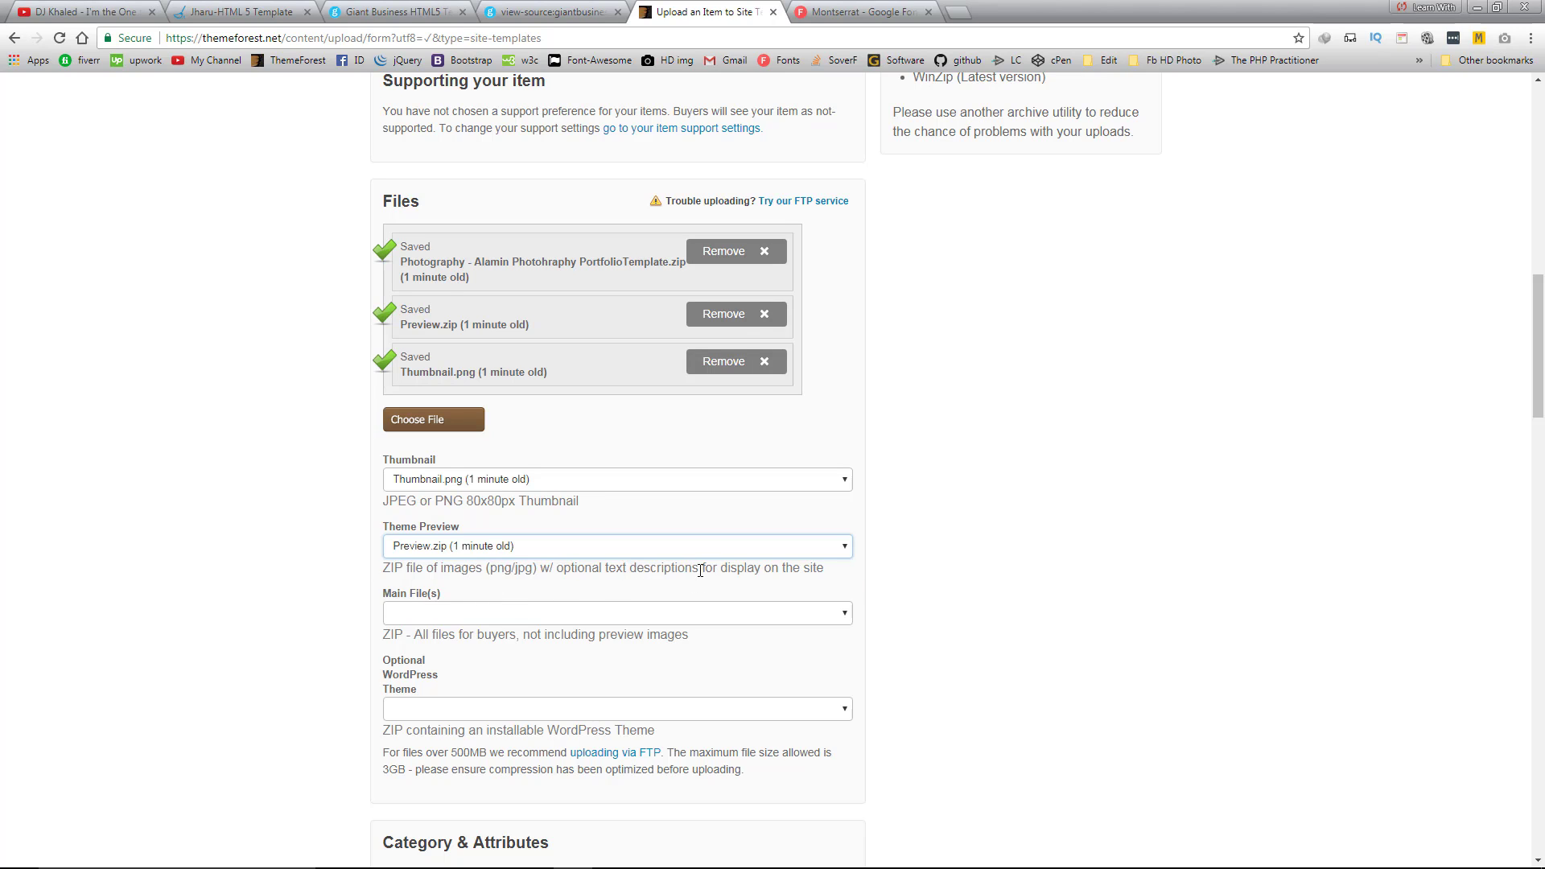
pyautogui.scroll(-1, 801, 581)
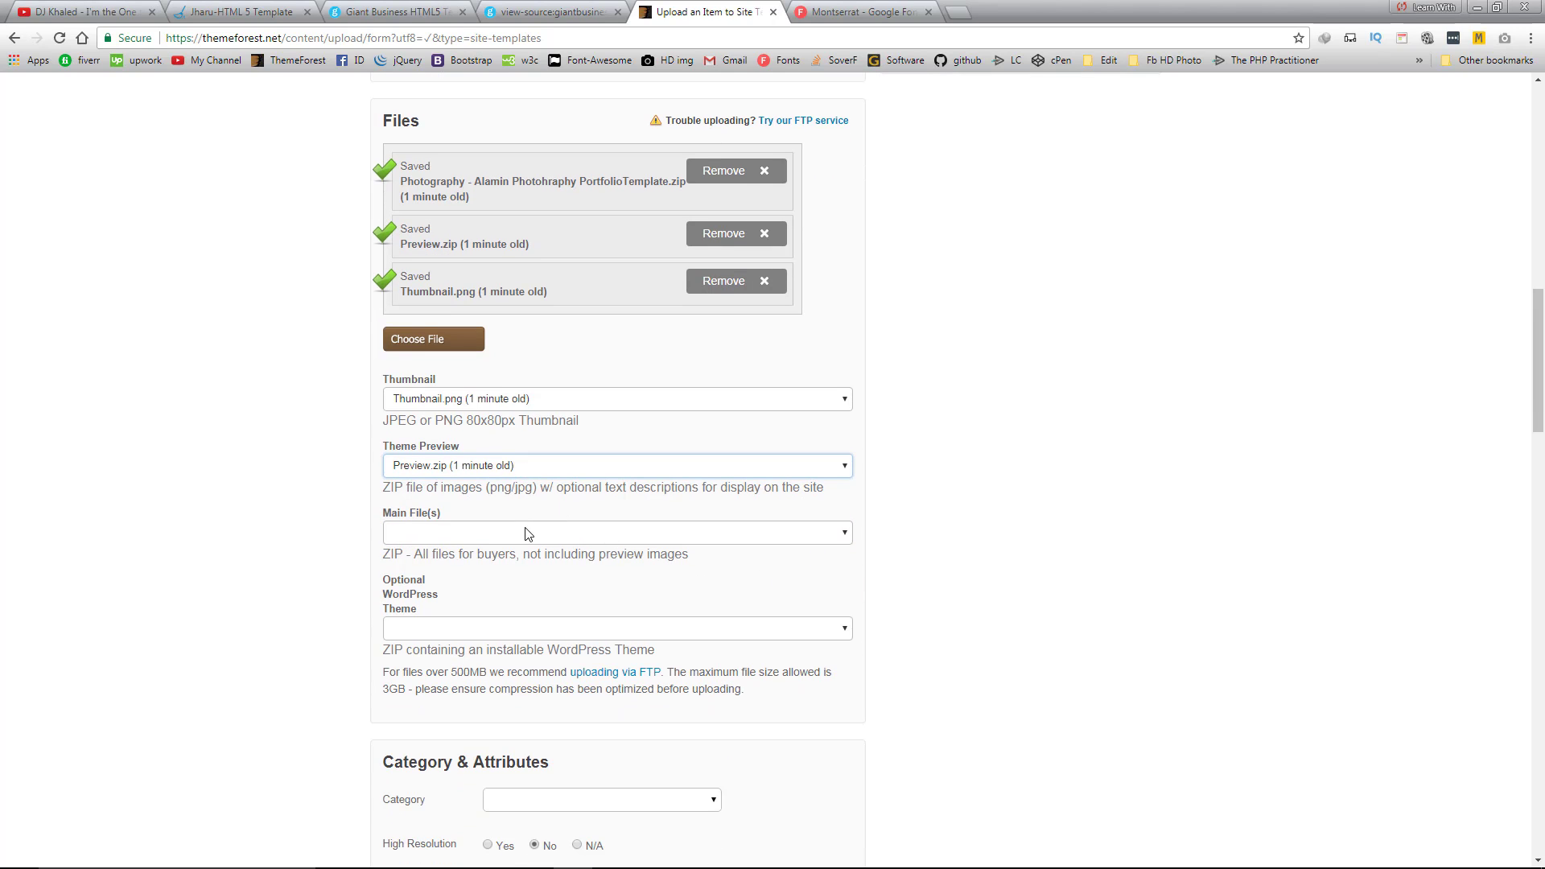
pyautogui.click(527, 533)
pyautogui.click(494, 566)
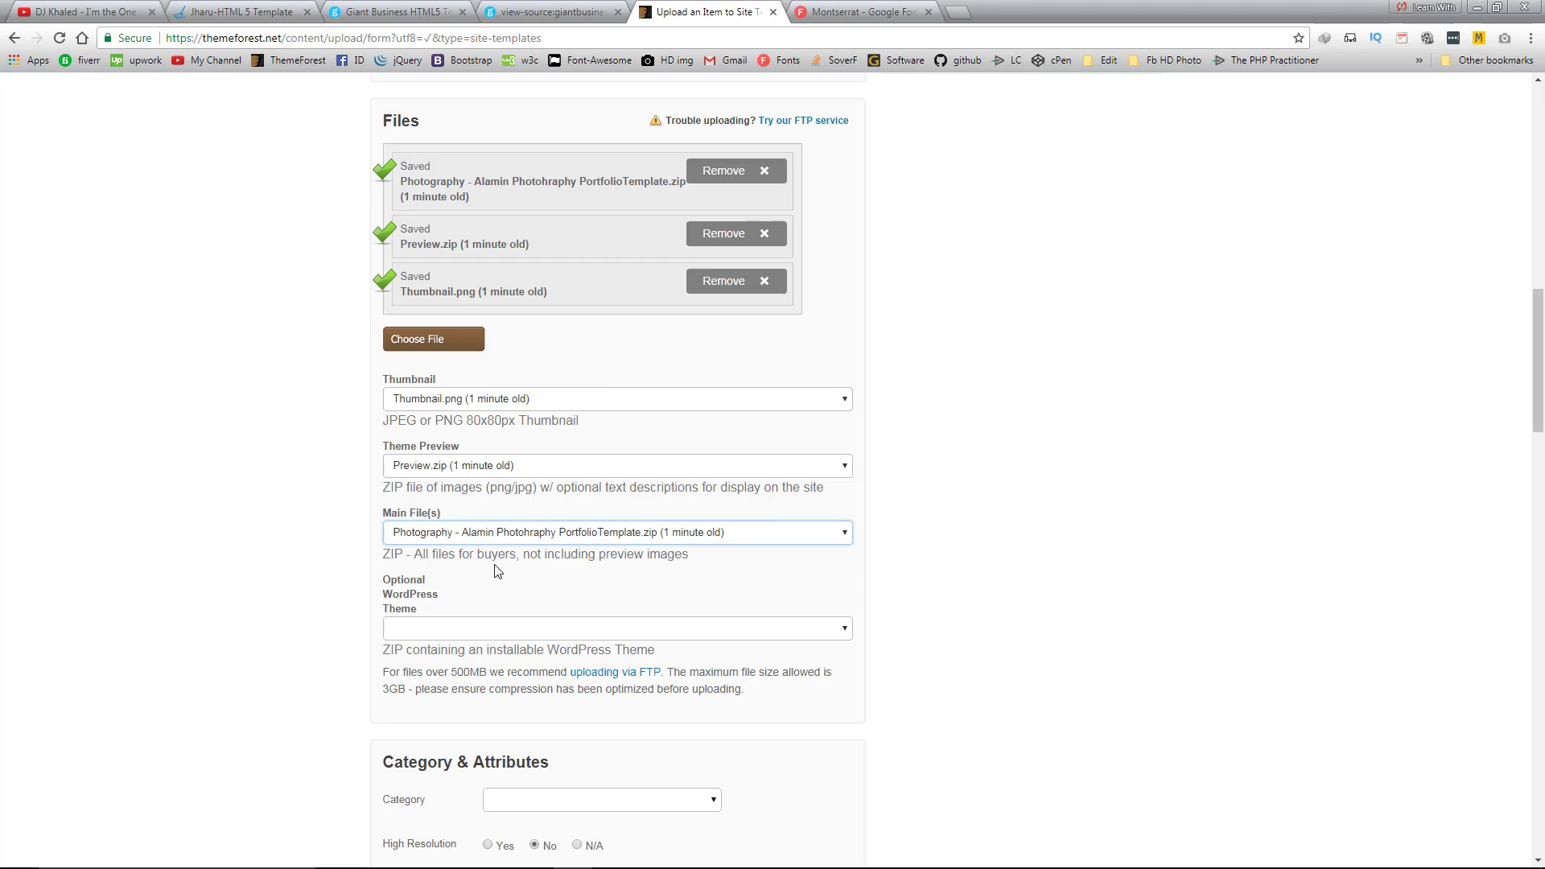
pyautogui.click(538, 626)
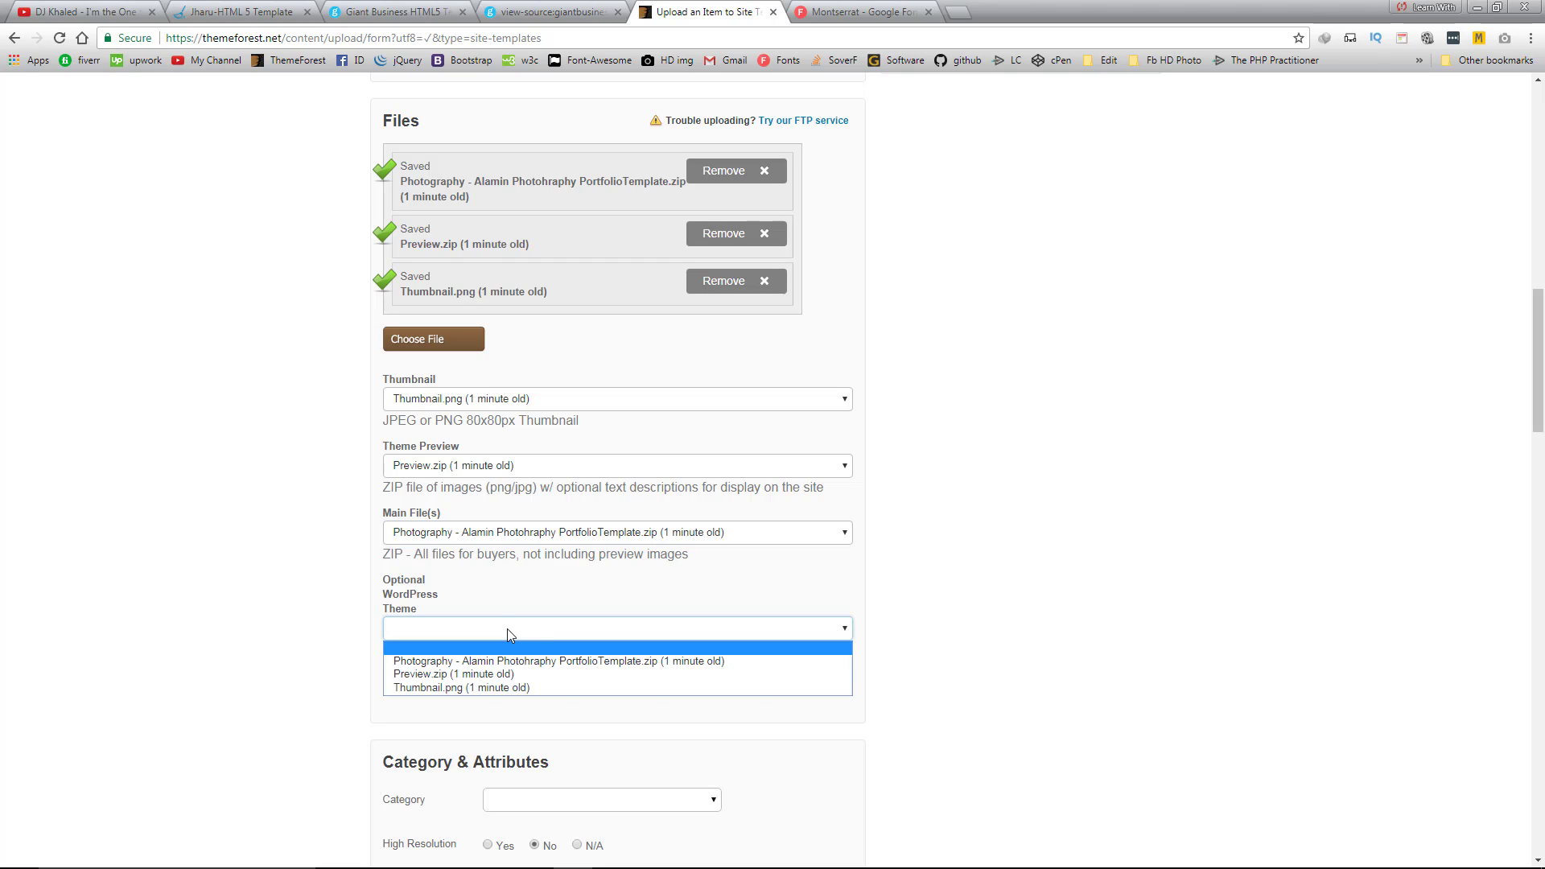
pyautogui.click(507, 629)
# Try the Portfolio, Creative and Site Templates options as the item's Category
pyautogui.scroll(1, 320, 564)
pyautogui.scroll(-3, 322, 569)
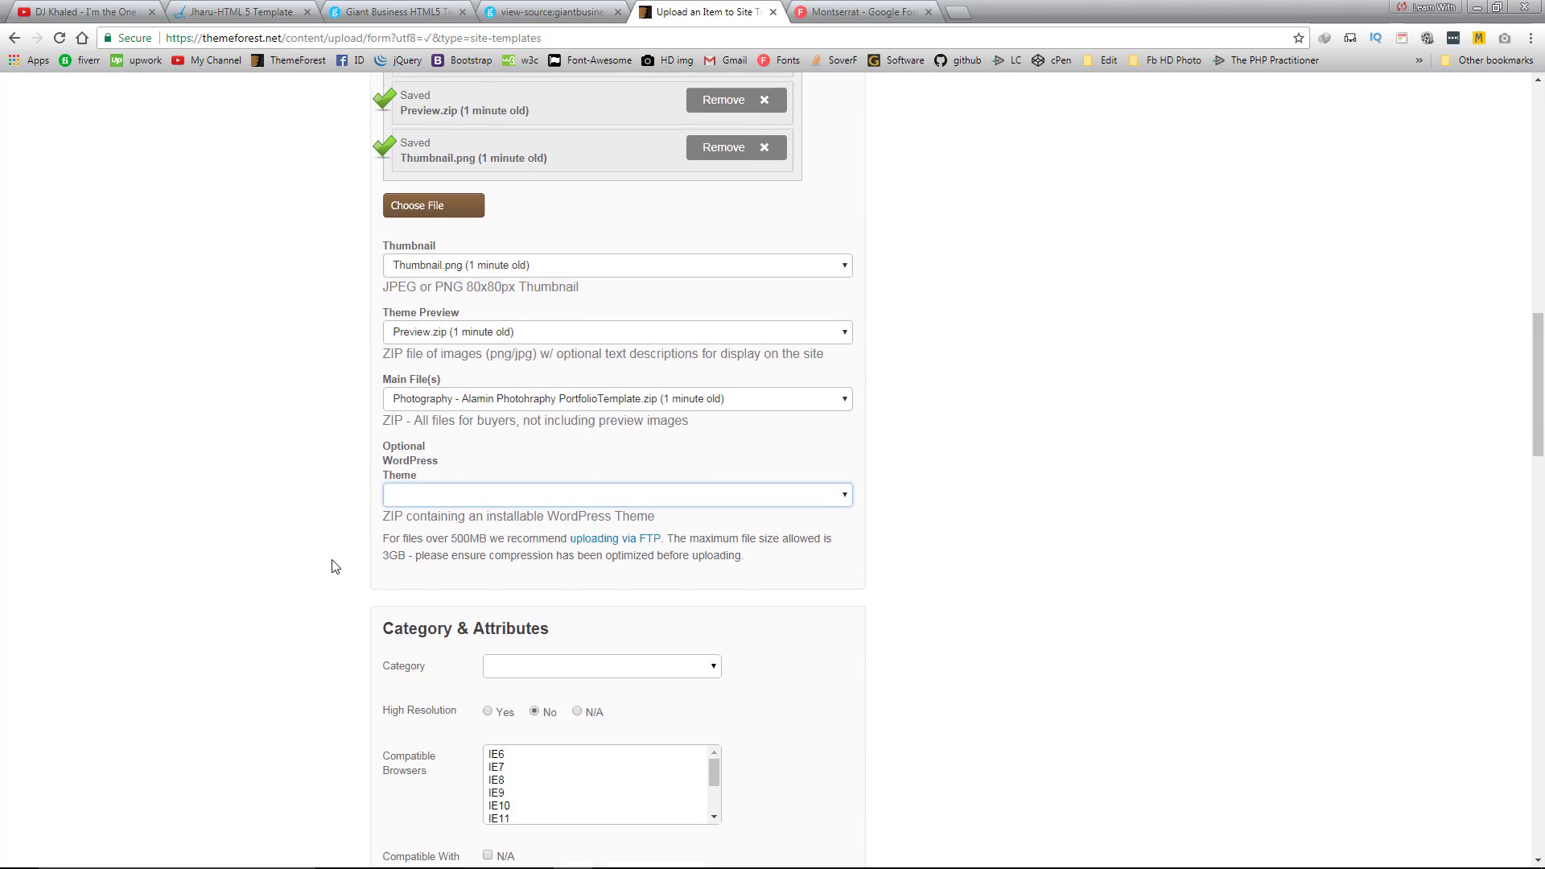
pyautogui.click(567, 557)
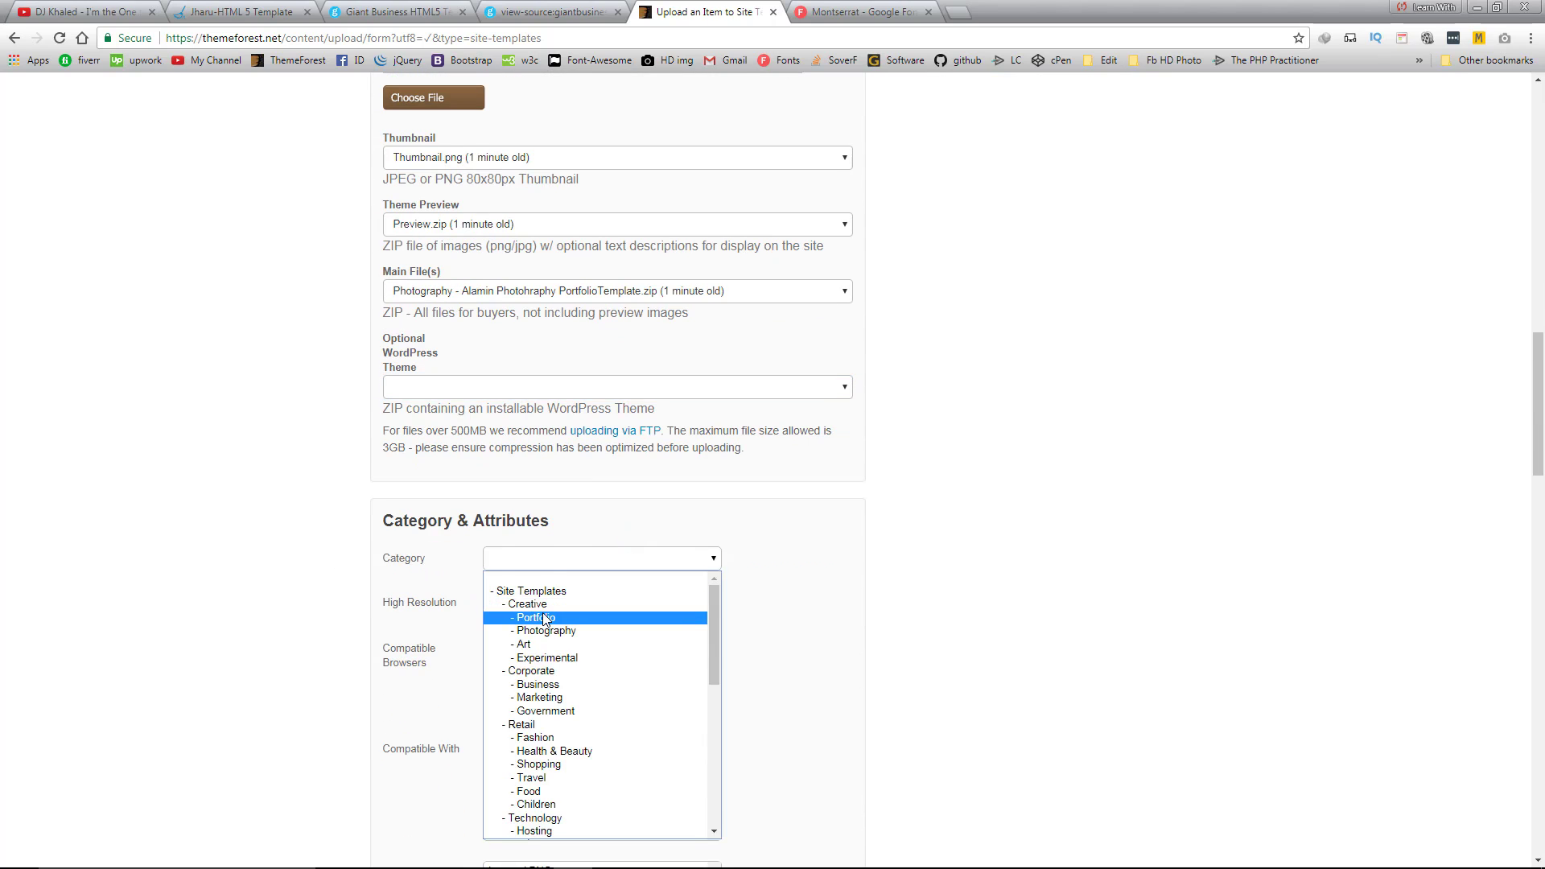
pyautogui.click(543, 617)
pyautogui.click(551, 561)
pyautogui.click(541, 605)
pyautogui.click(535, 558)
pyautogui.click(535, 590)
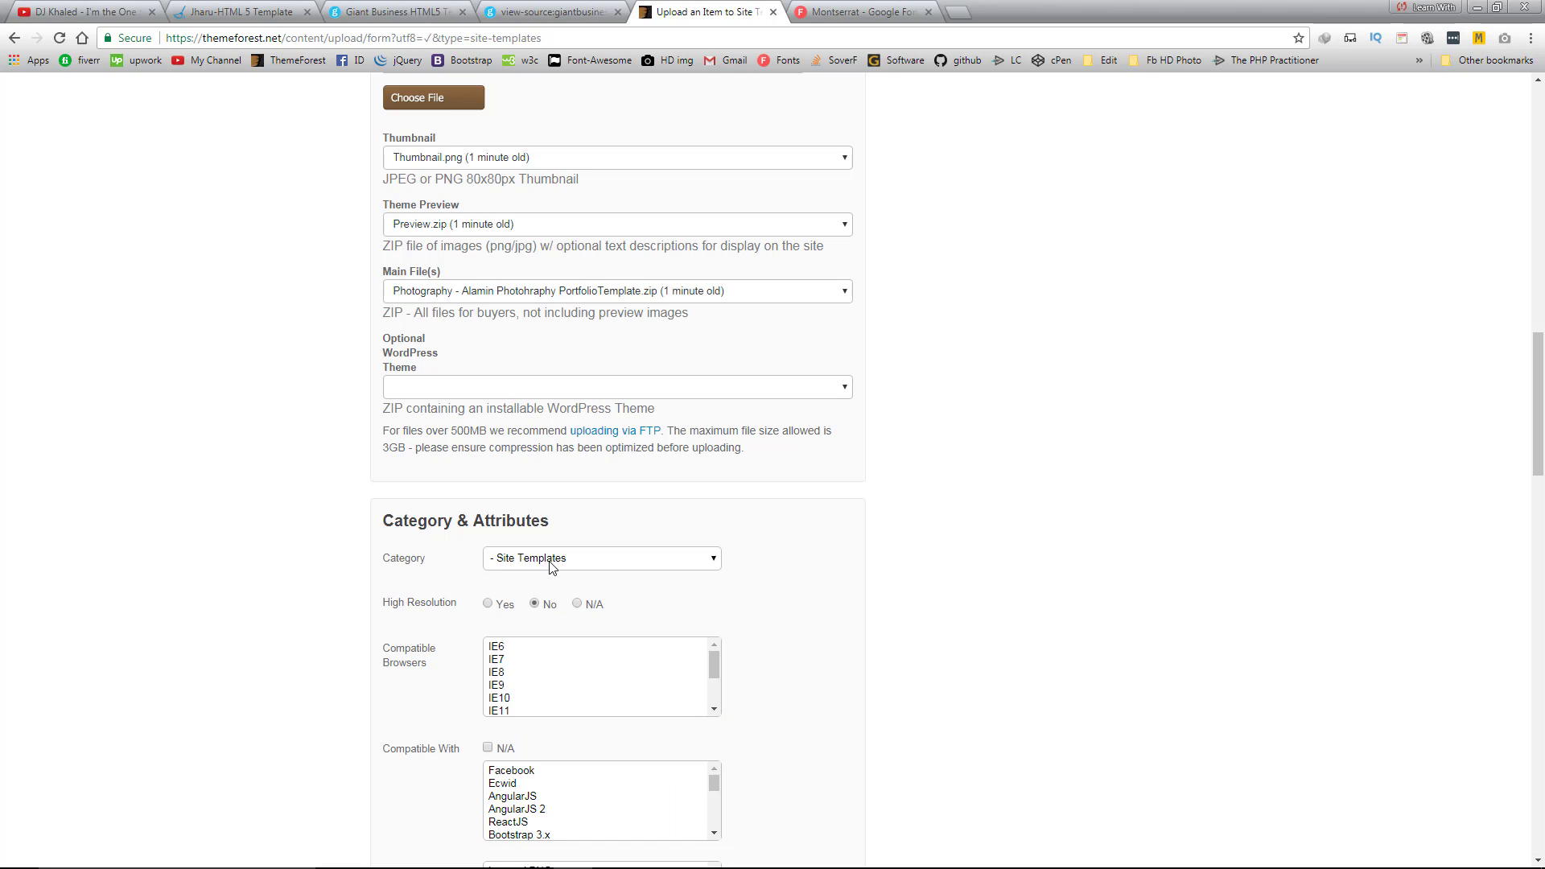
pyautogui.click(533, 558)
pyautogui.click(531, 610)
pyautogui.click(563, 558)
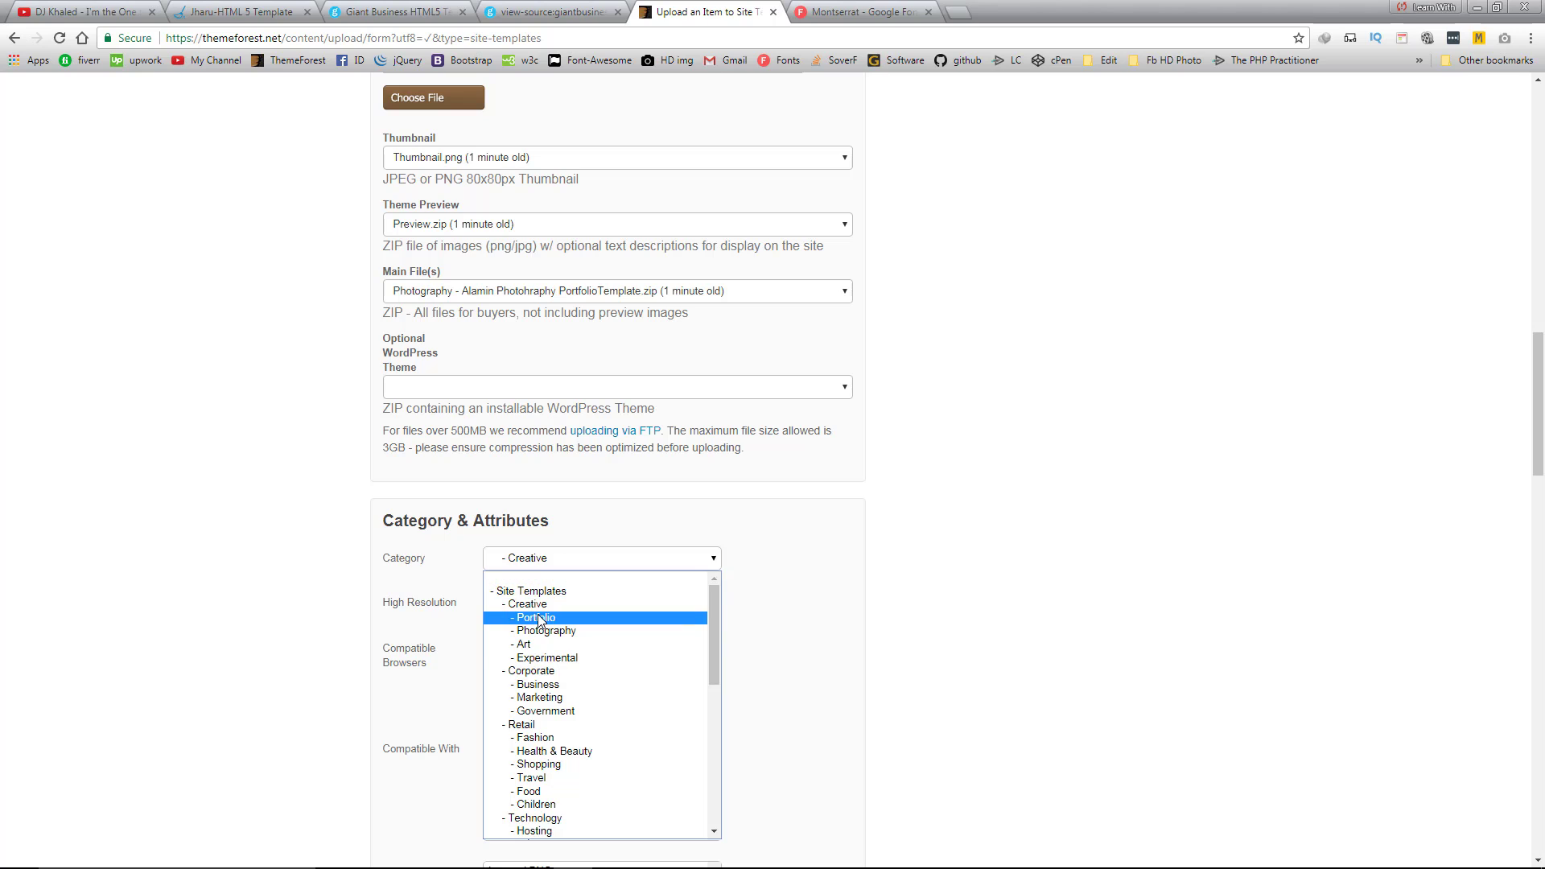
pyautogui.click(539, 617)
# Set the Category to Photography under Creative, and set High Resolution to Yes
pyautogui.click(565, 563)
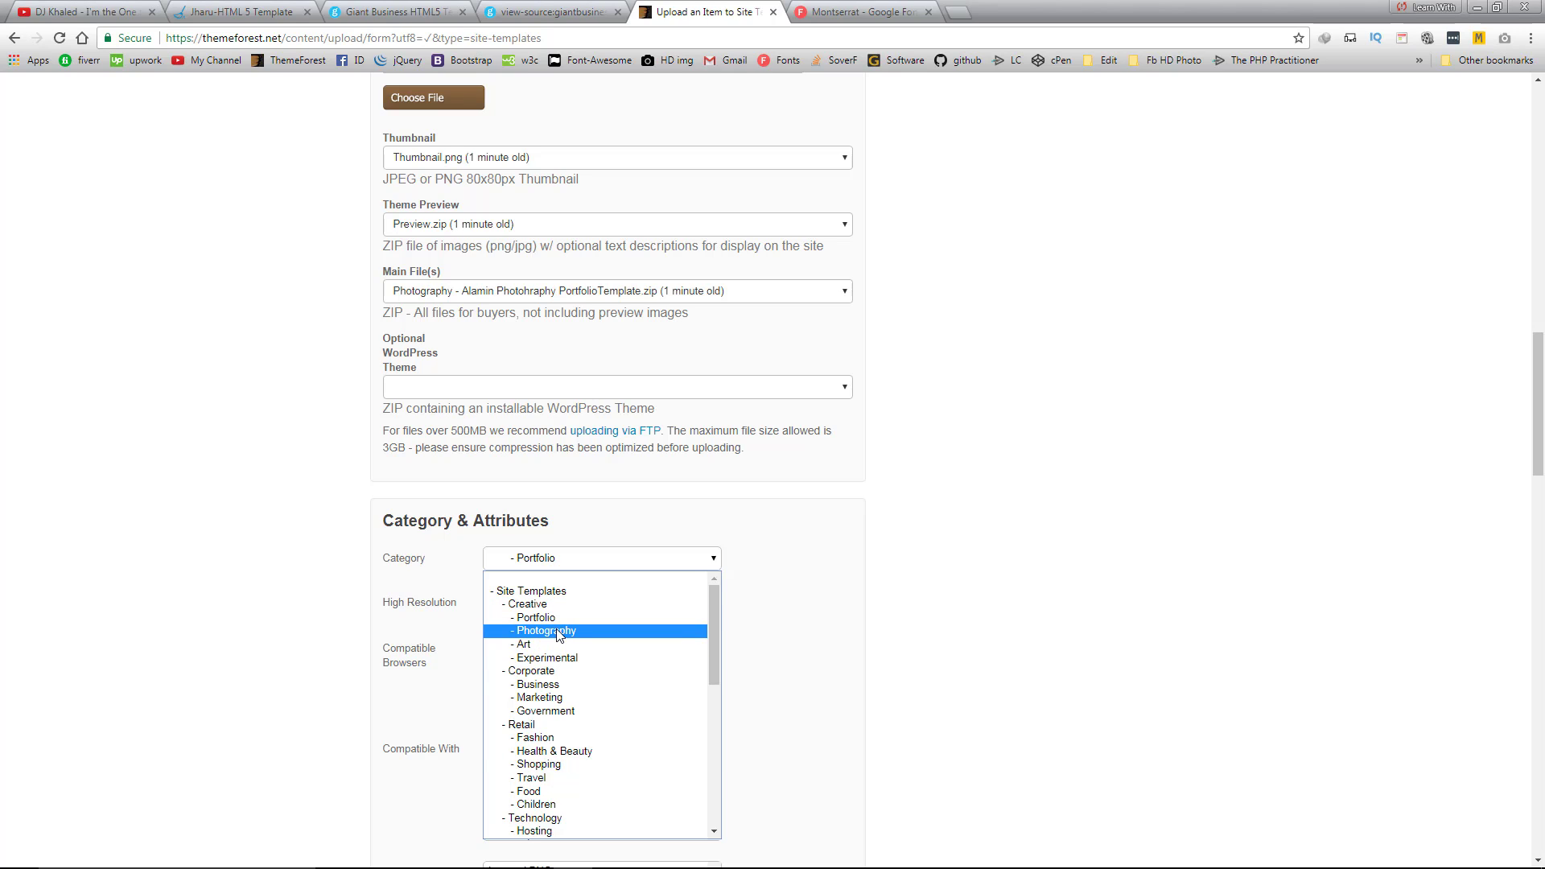
pyautogui.click(560, 631)
pyautogui.click(569, 563)
pyautogui.click(576, 562)
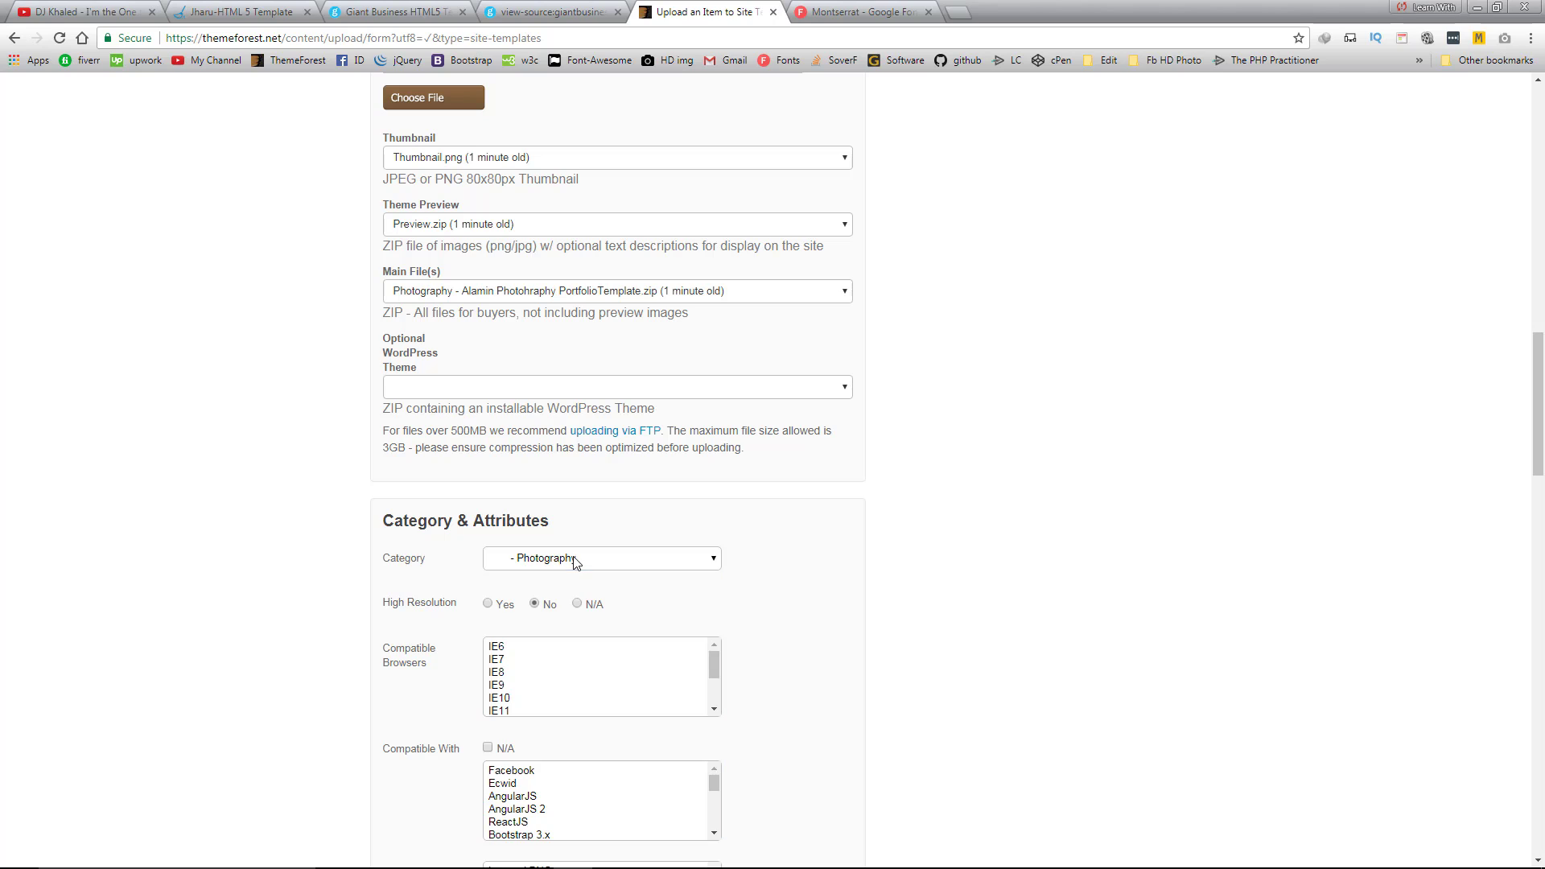
pyautogui.click(487, 603)
# Select the item's Compatible Browsers, including IE11, Firefox, Safari, Opera, Chrome and Edge
pyautogui.scroll(-1, 241, 621)
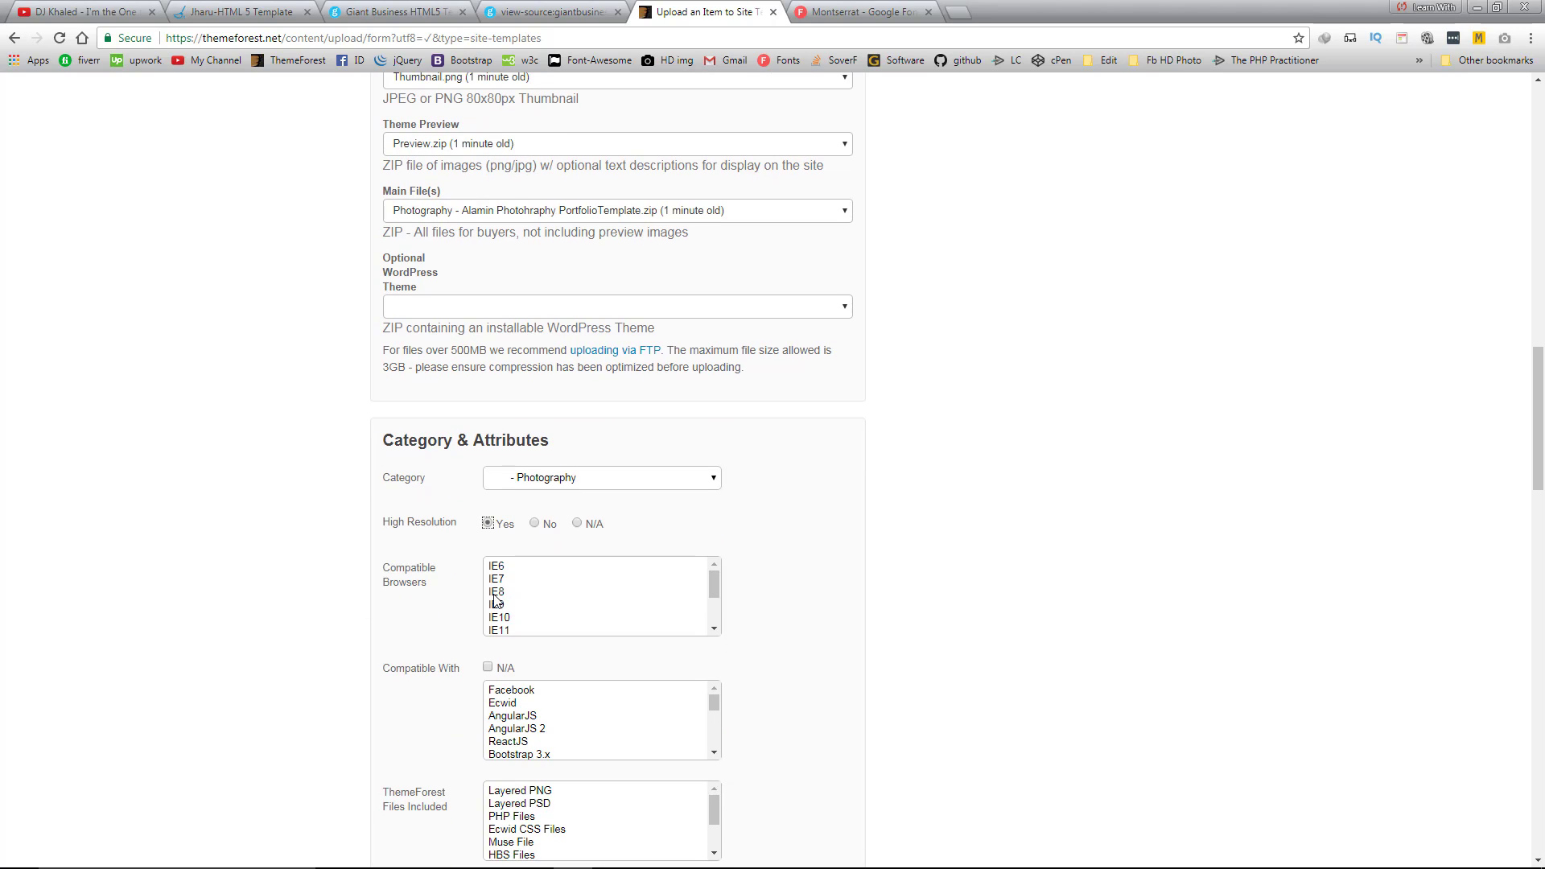
pyautogui.scroll(-3, 621, 600)
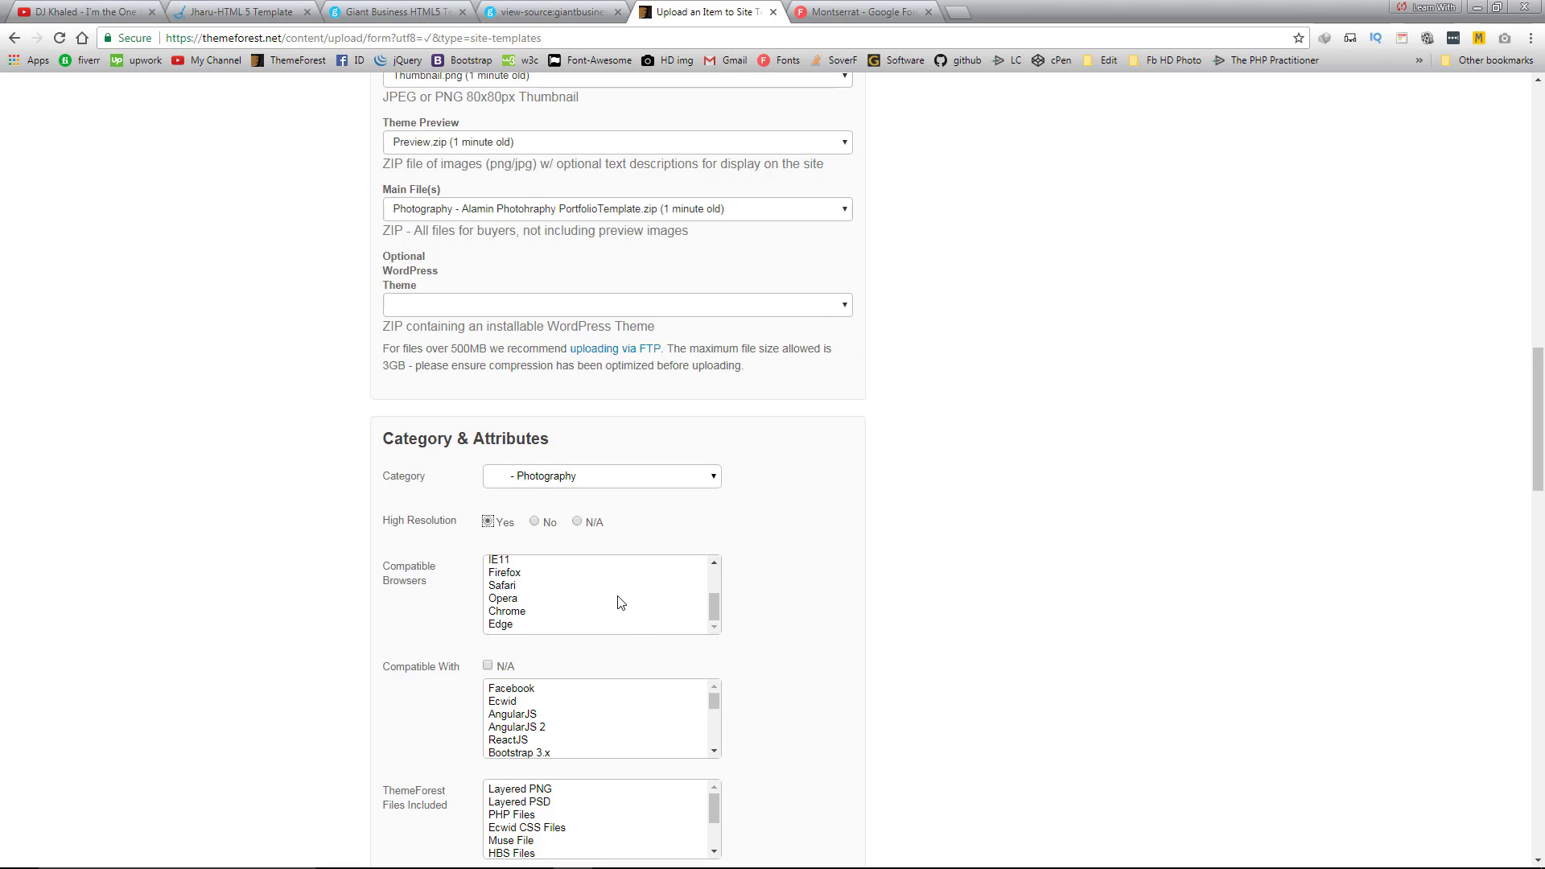
pyautogui.scroll(1, 641, 524)
pyautogui.scroll(2, 641, 524)
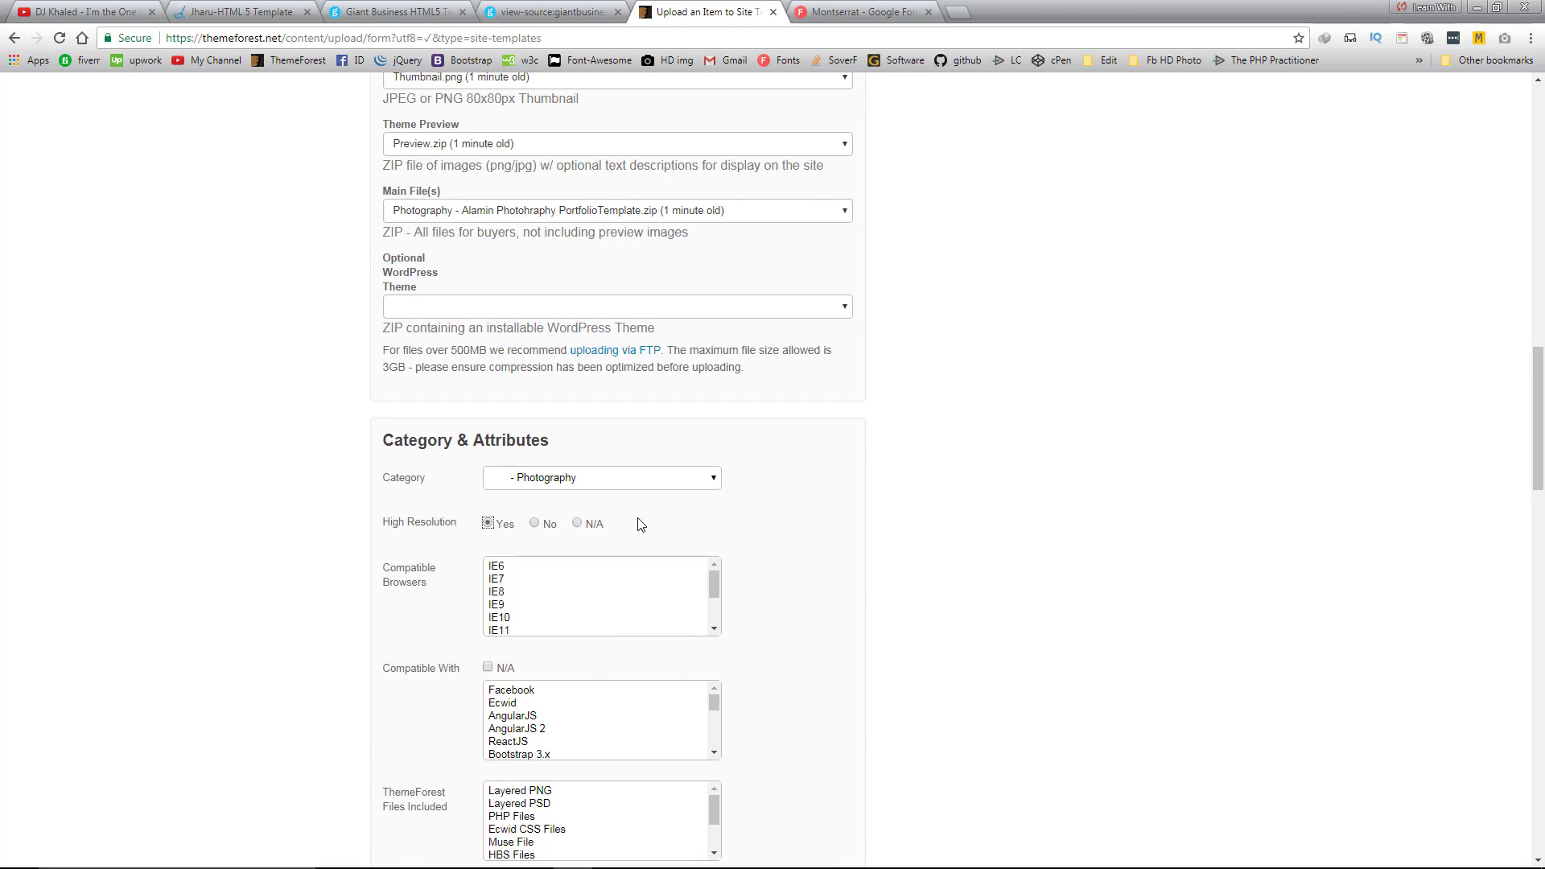
pyautogui.scroll(-1, 636, 524)
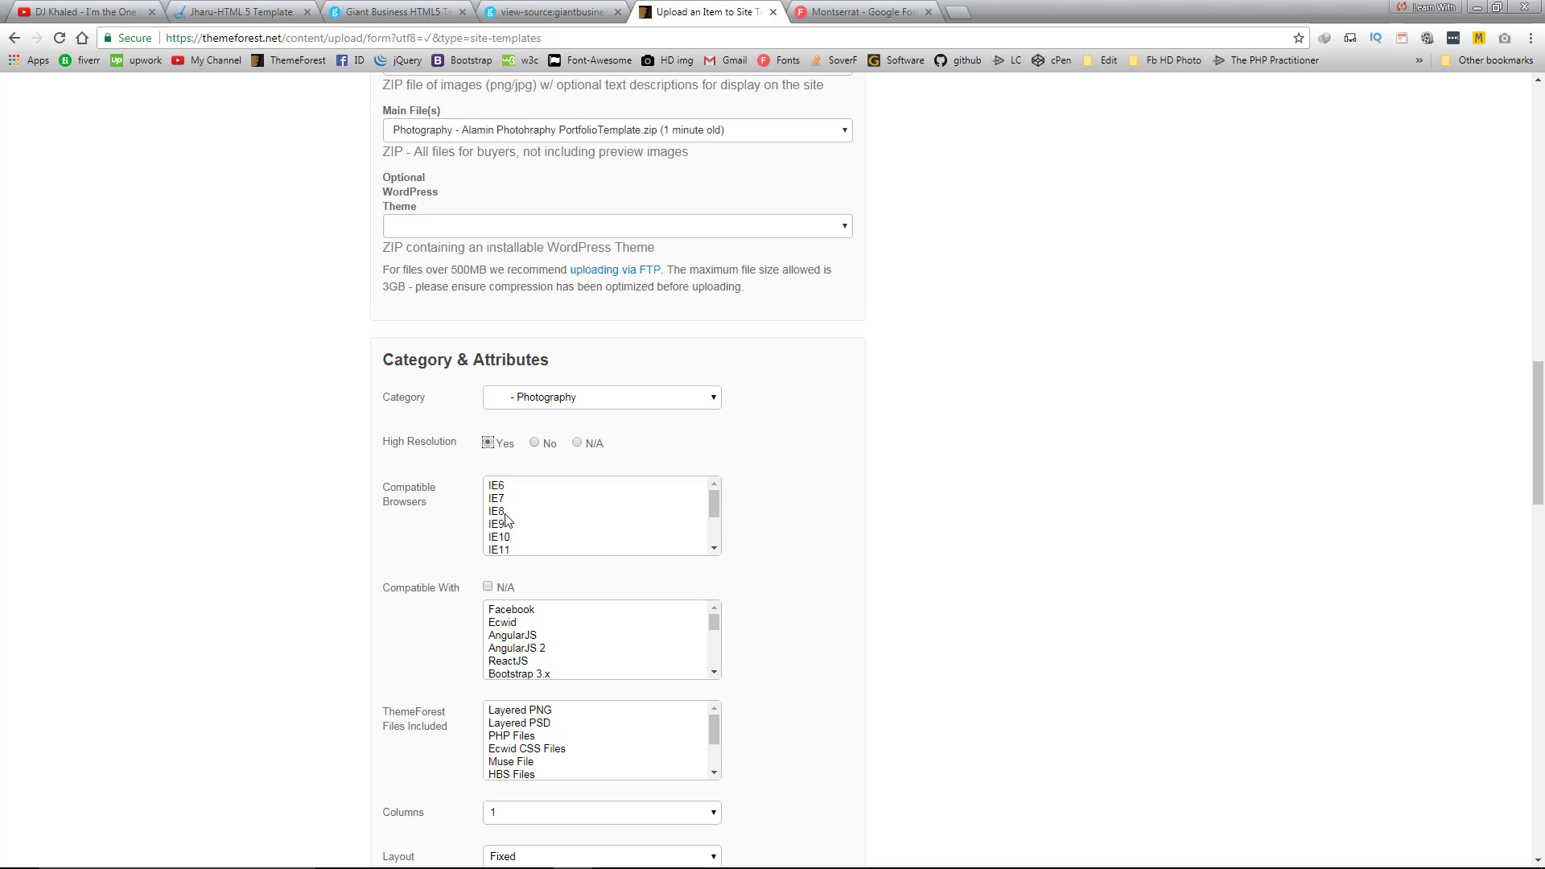
pyautogui.moveTo(505, 514); pyautogui.dragTo(522, 539)
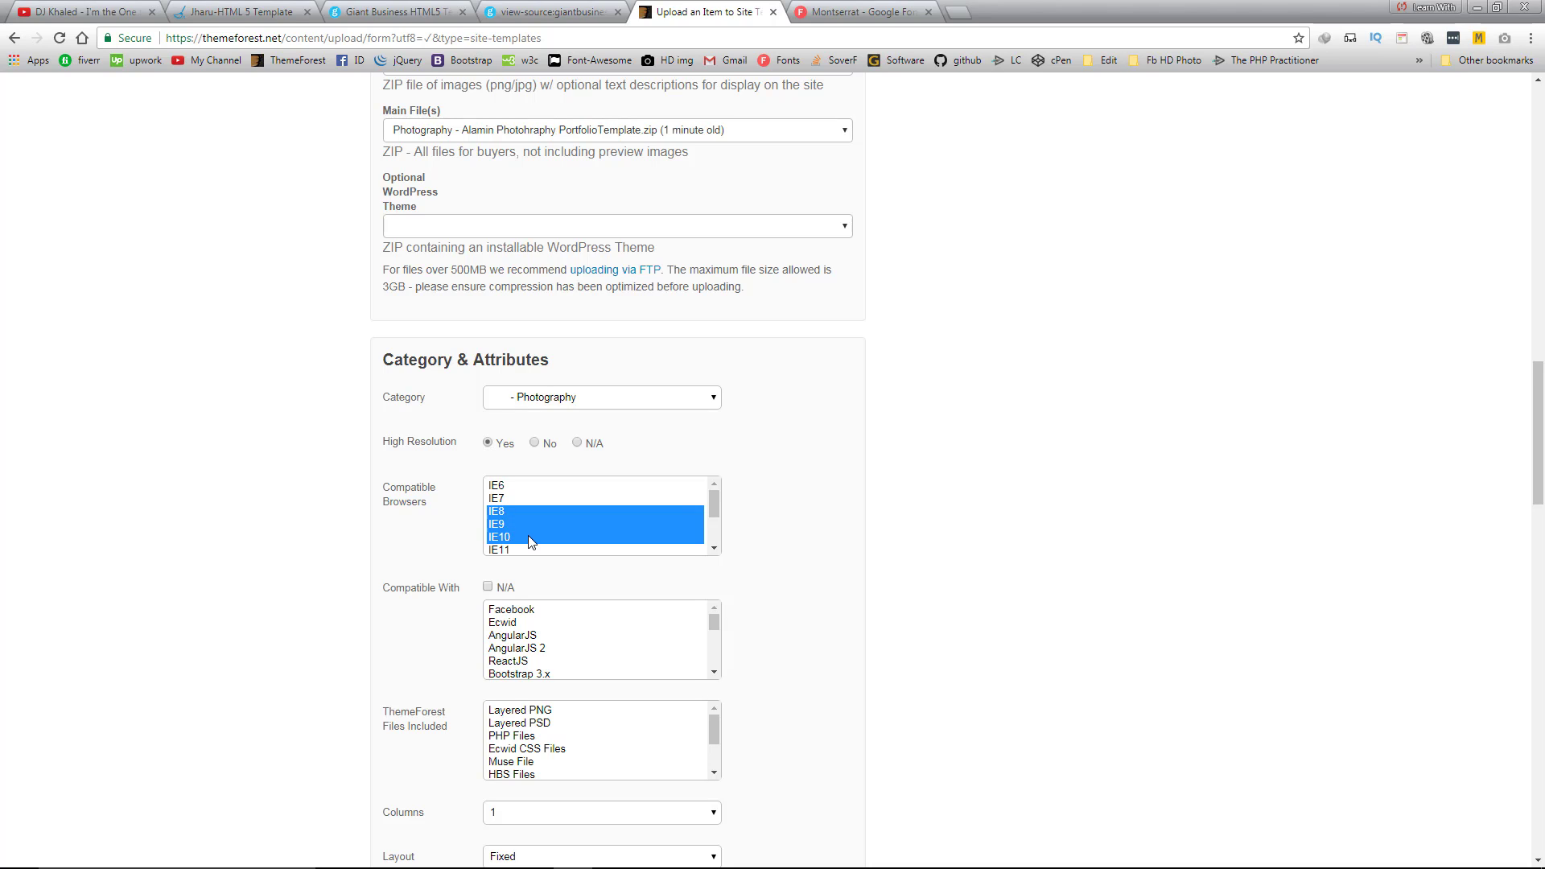
pyautogui.scroll(-2, 530, 539)
pyautogui.moveTo(515, 483); pyautogui.dragTo(578, 530)
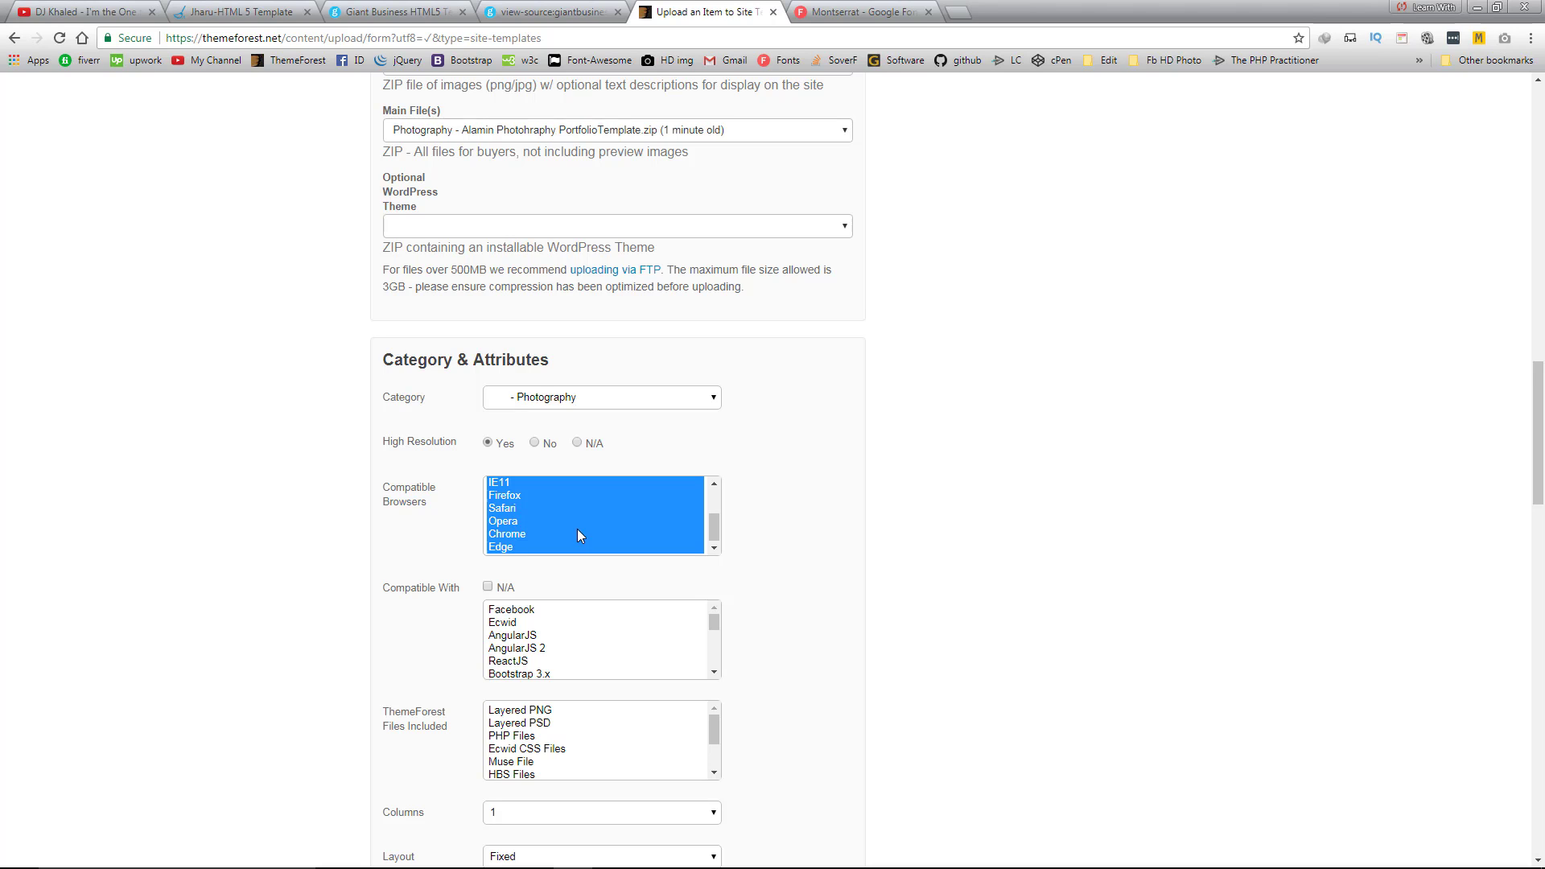
# Mark the item as Compatible With Bootstrap 3.x, Bootstrap 2.3.x, Bootstrap 2.2.2 and Bootstrap 2.2.1
pyautogui.scroll(-1, 457, 599)
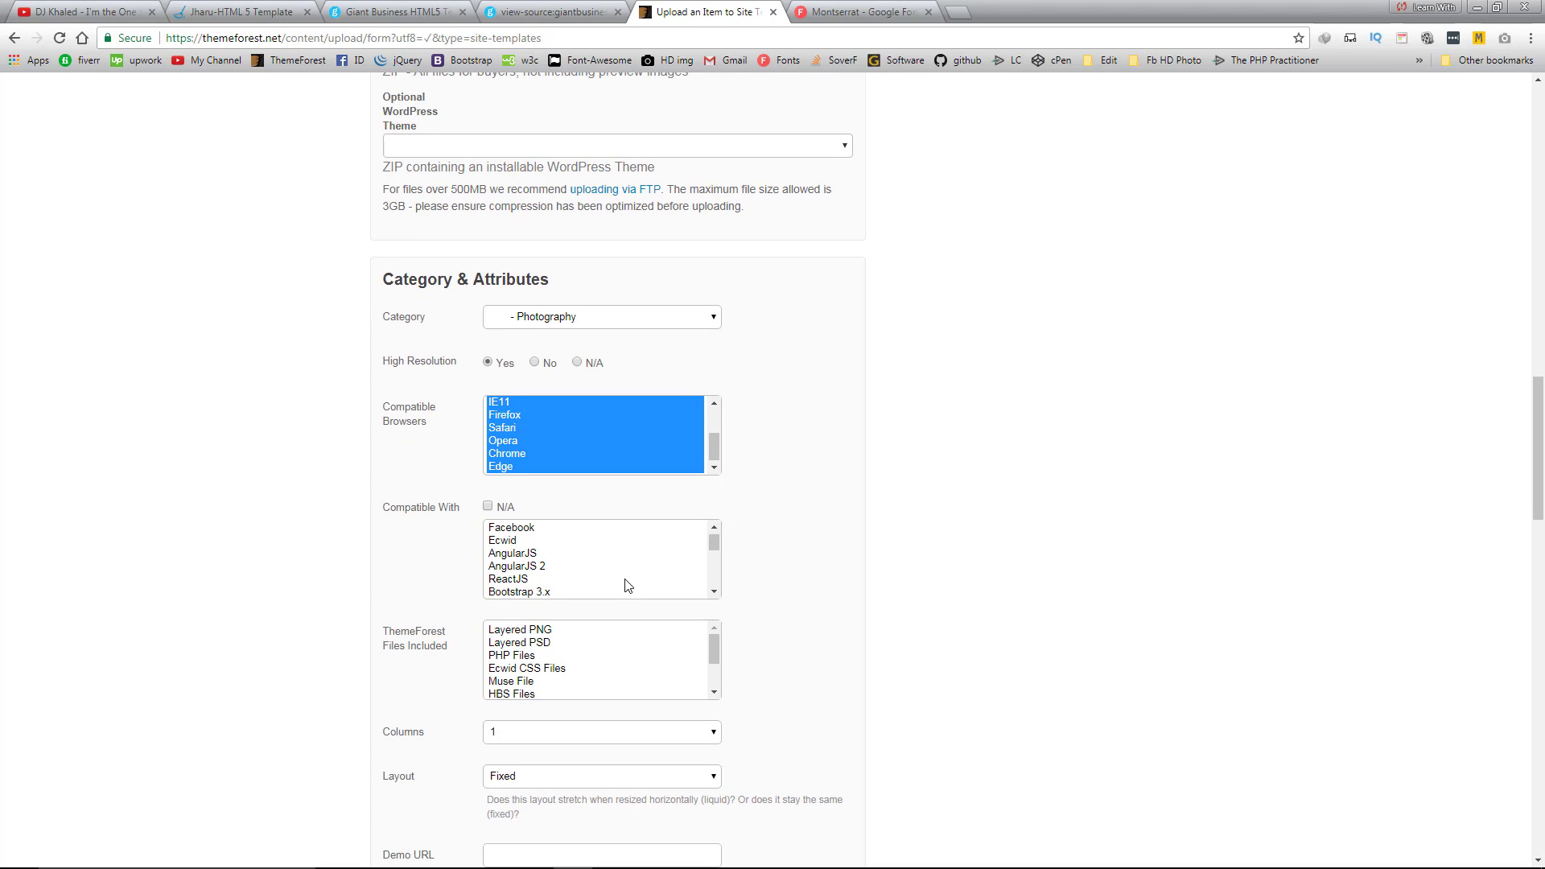
pyautogui.scroll(-3, 628, 585)
pyautogui.scroll(3, 572, 558)
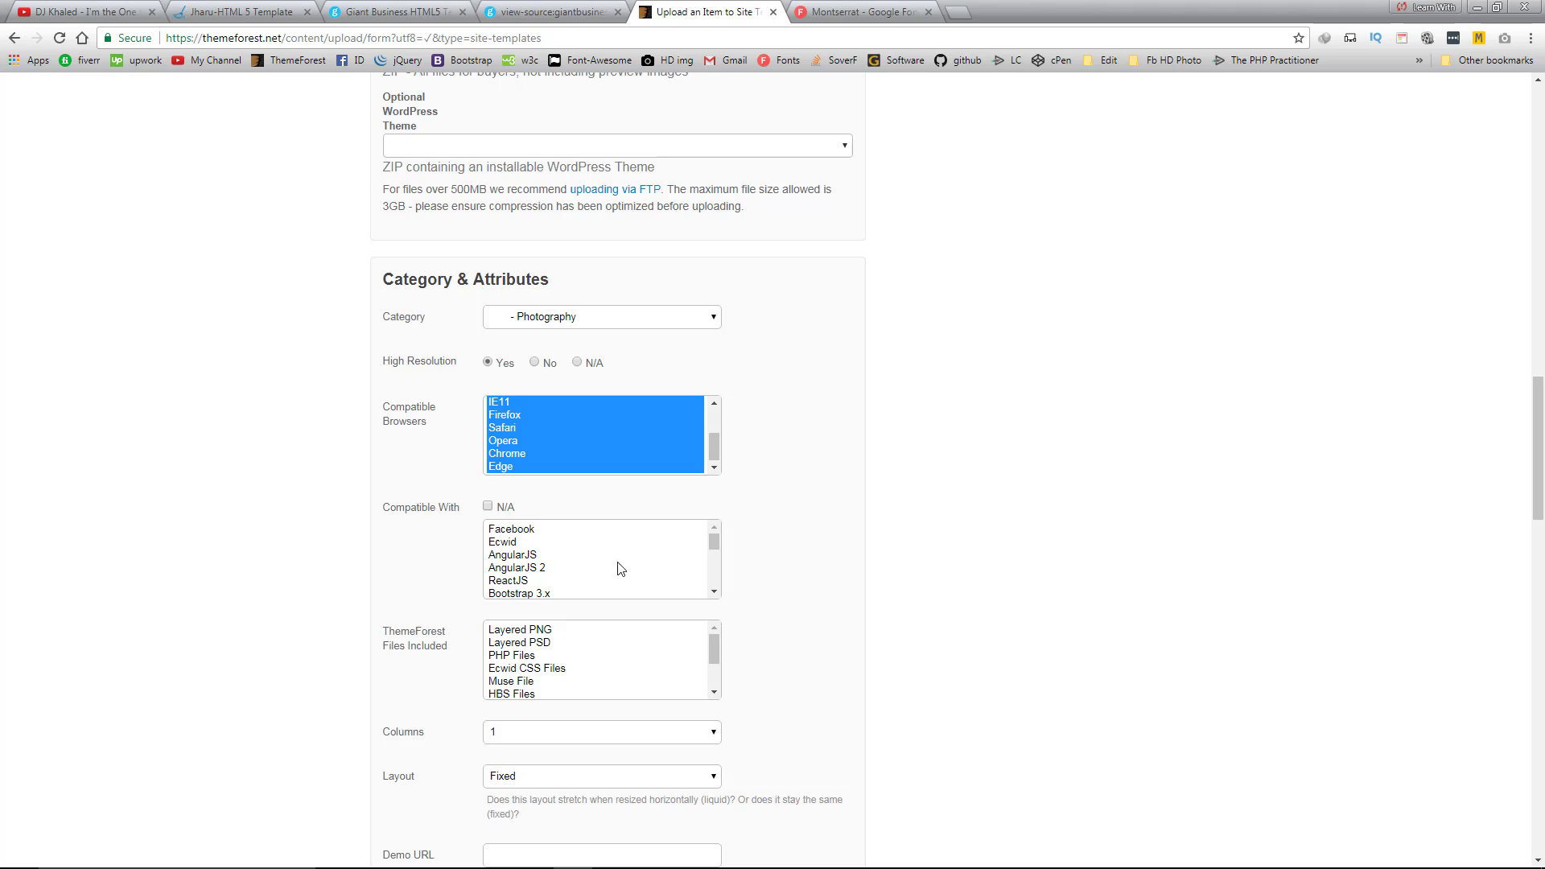
pyautogui.moveTo(713, 541); pyautogui.dragTo(716, 554)
pyautogui.click(525, 575)
pyautogui.keyDown('ctrl'); pyautogui.click(547, 549); pyautogui.keyUp('ctrl')
pyautogui.keyDown('ctrl'); pyautogui.click(549, 563); pyautogui.keyUp('ctrl')
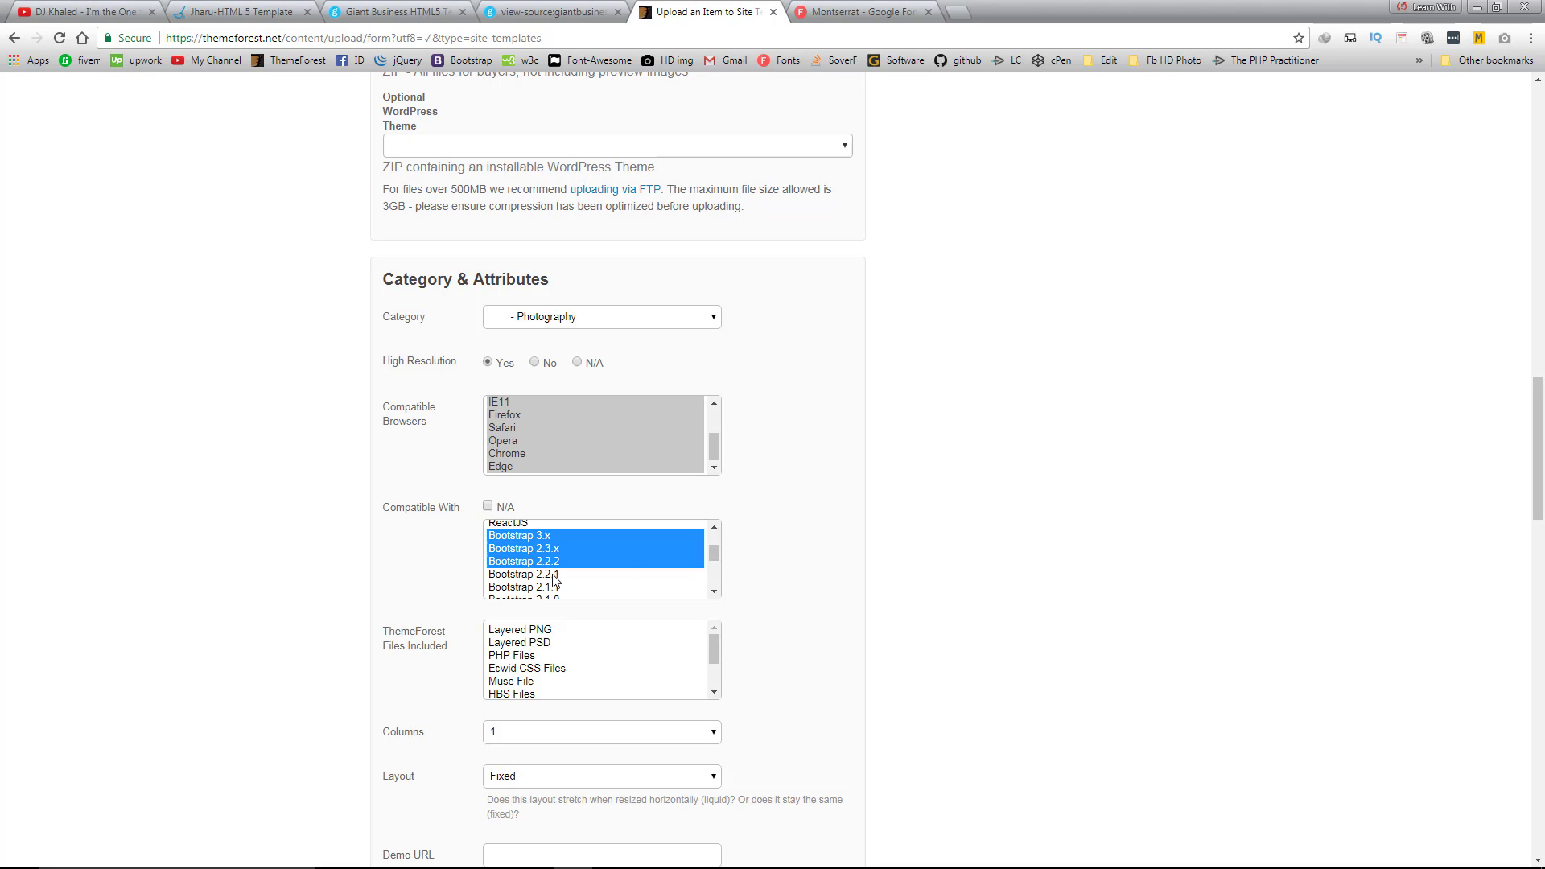
pyautogui.keyDown('ctrl'); pyautogui.click(590, 573); pyautogui.keyUp('ctrl')
pyautogui.scroll(-3, 596, 569)
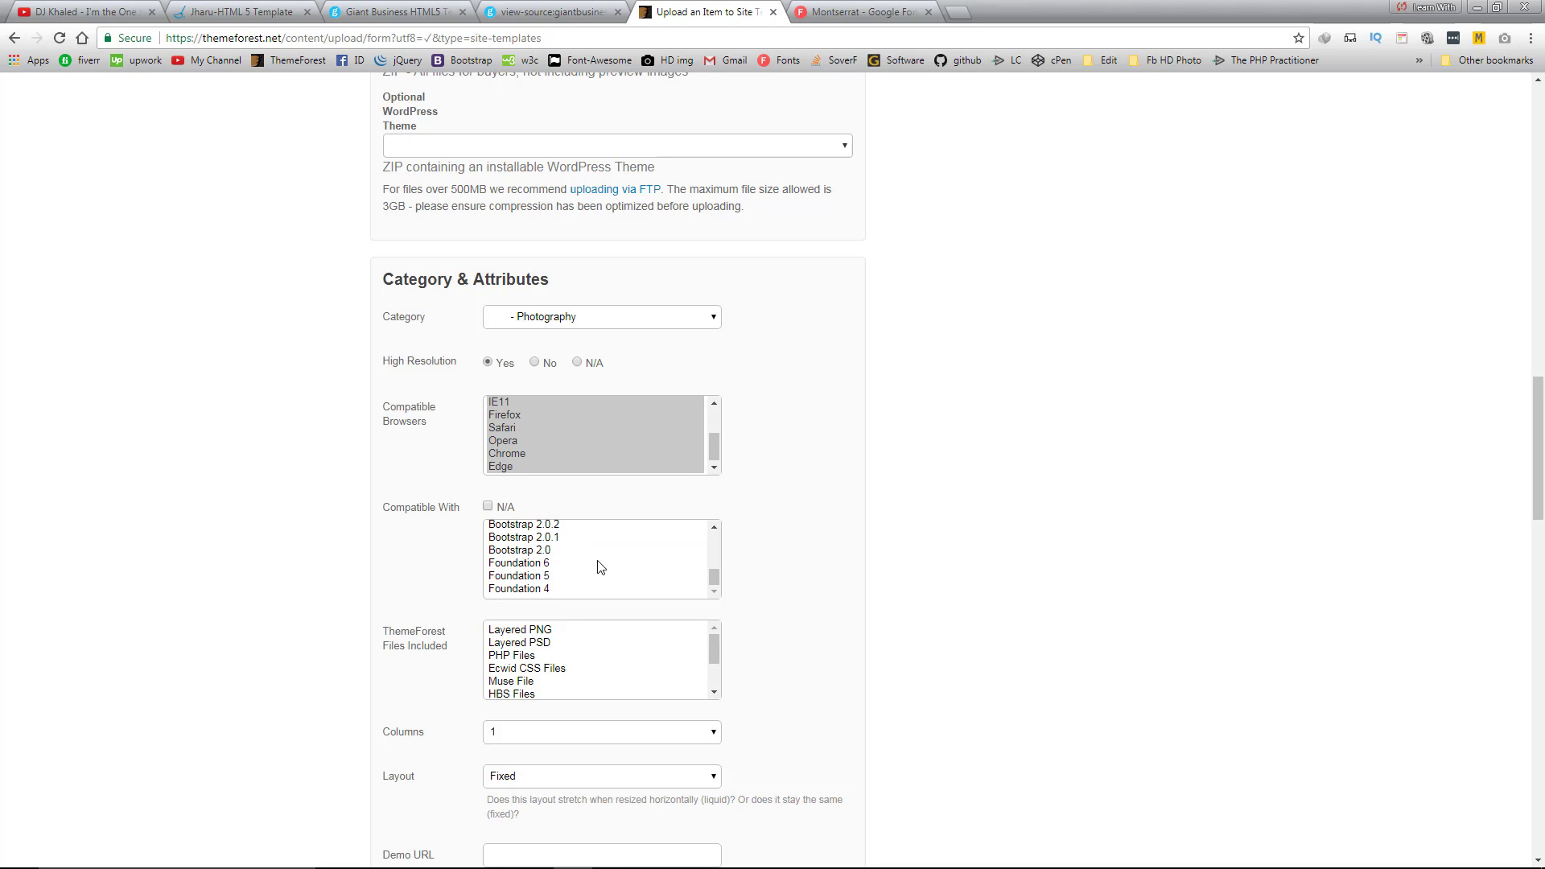
# Select JS Files, CSS Files and HTML Files as the ThemeForest Files Included
pyautogui.scroll(-1, 583, 606)
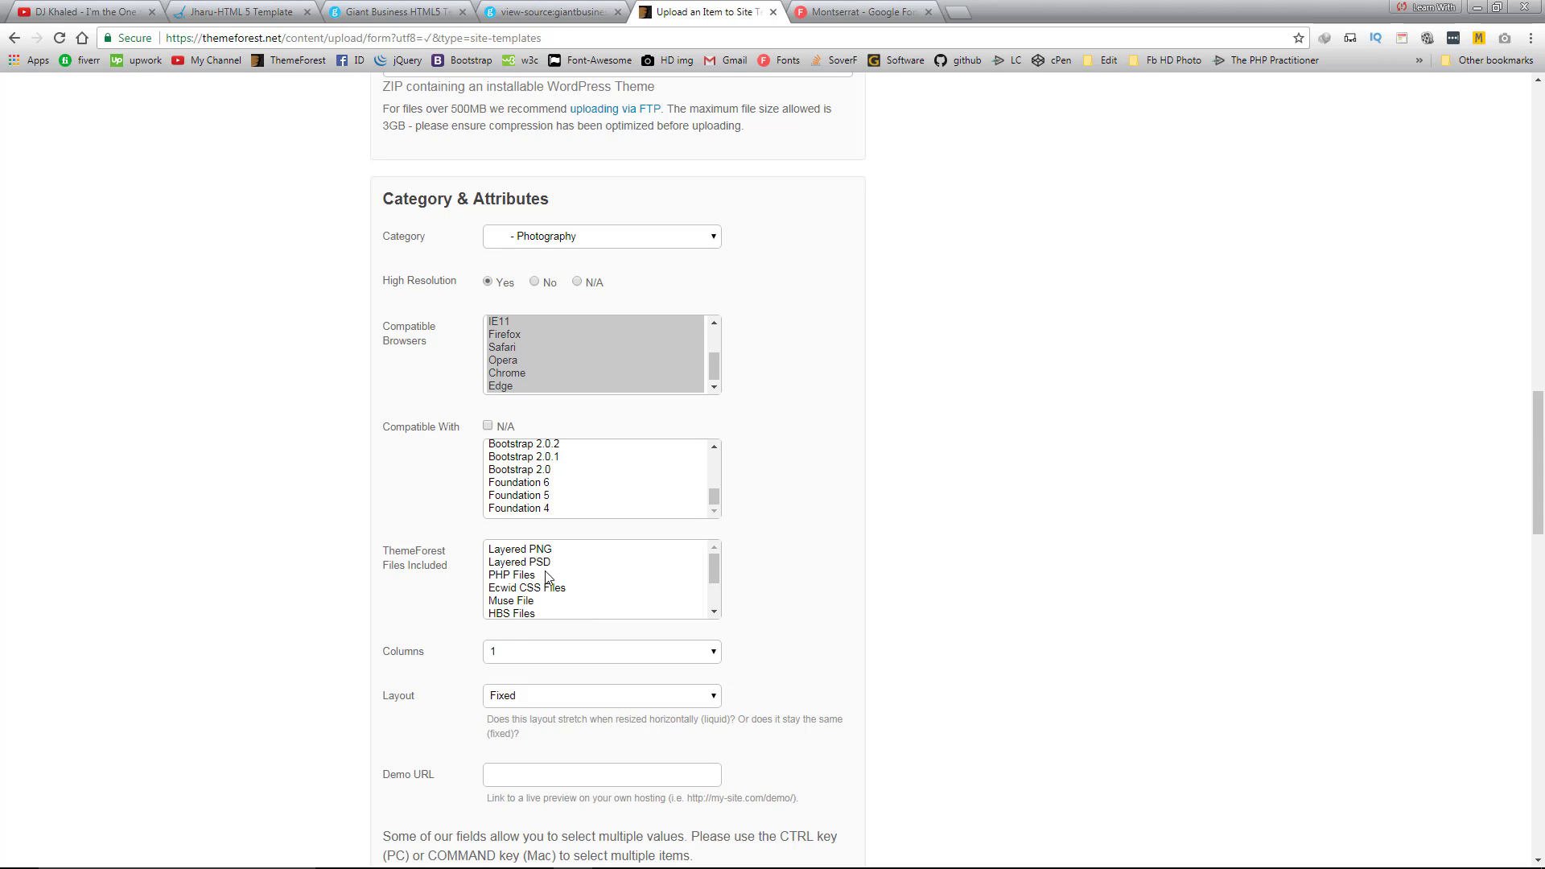
pyautogui.scroll(-2, 578, 571)
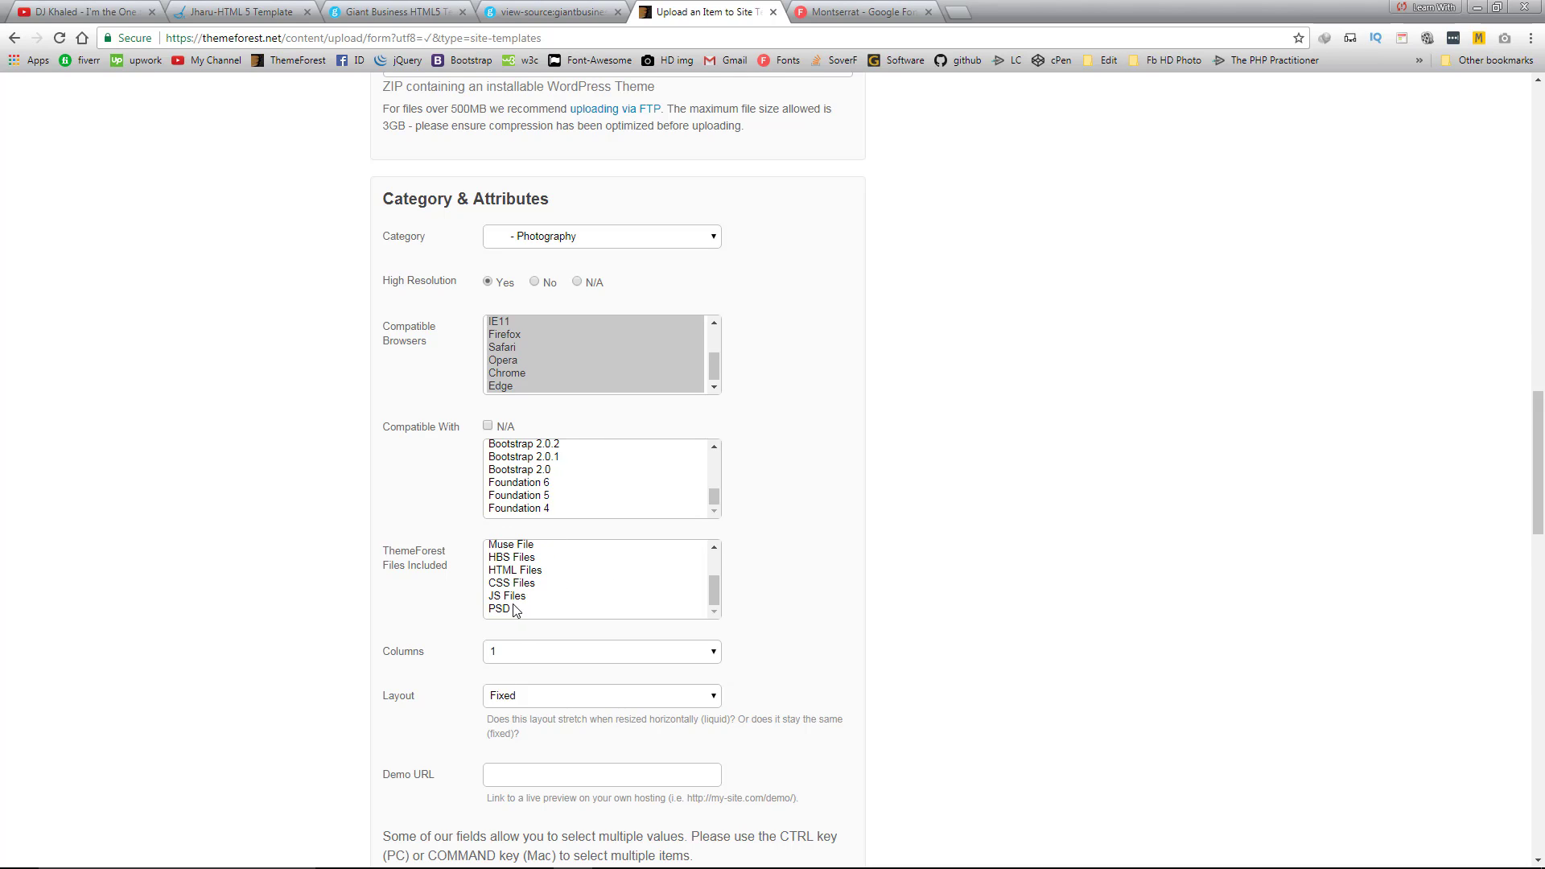
pyautogui.click(531, 599)
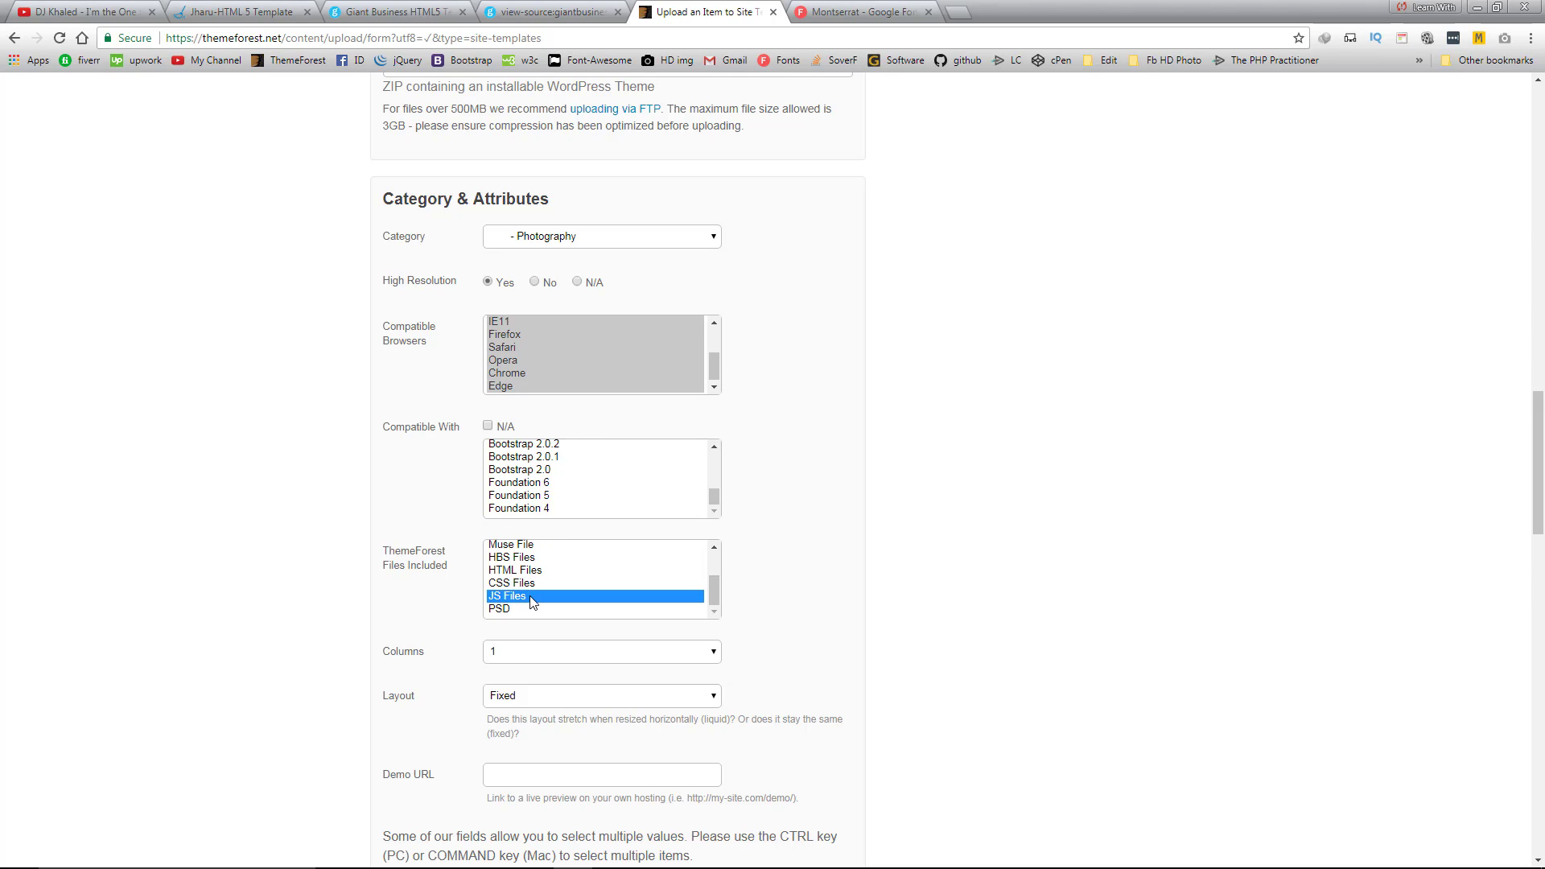
pyautogui.keyDown('ctrl'); pyautogui.click(539, 584); pyautogui.keyUp('ctrl')
pyautogui.keyDown('ctrl'); pyautogui.click(576, 569); pyautogui.keyUp('ctrl')
pyautogui.scroll(2, 577, 569)
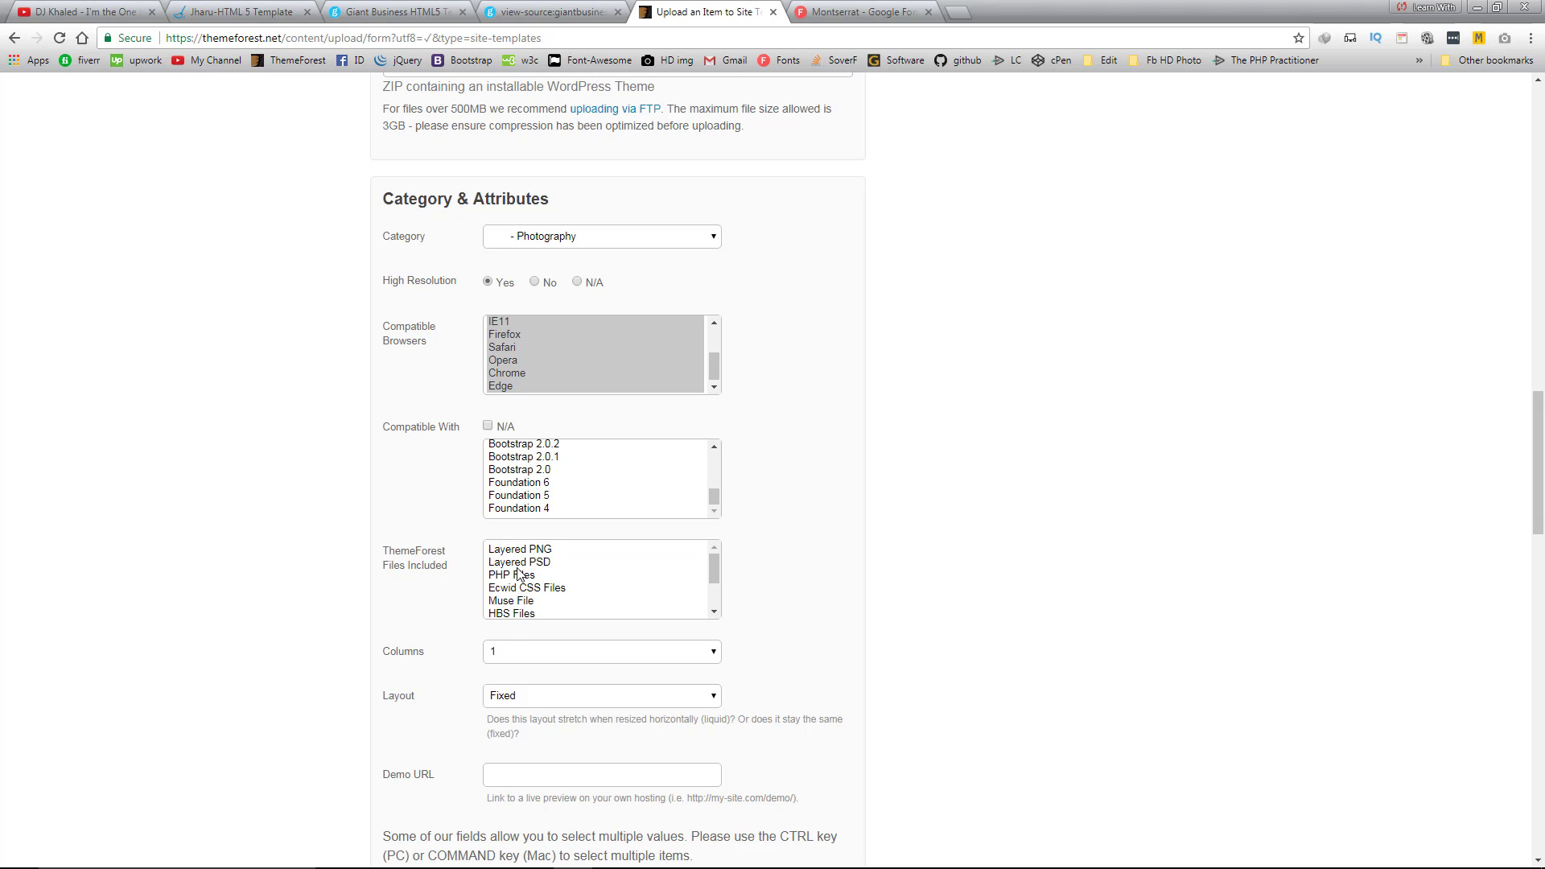
pyautogui.scroll(1, 538, 565)
pyautogui.scroll(-2, 537, 645)
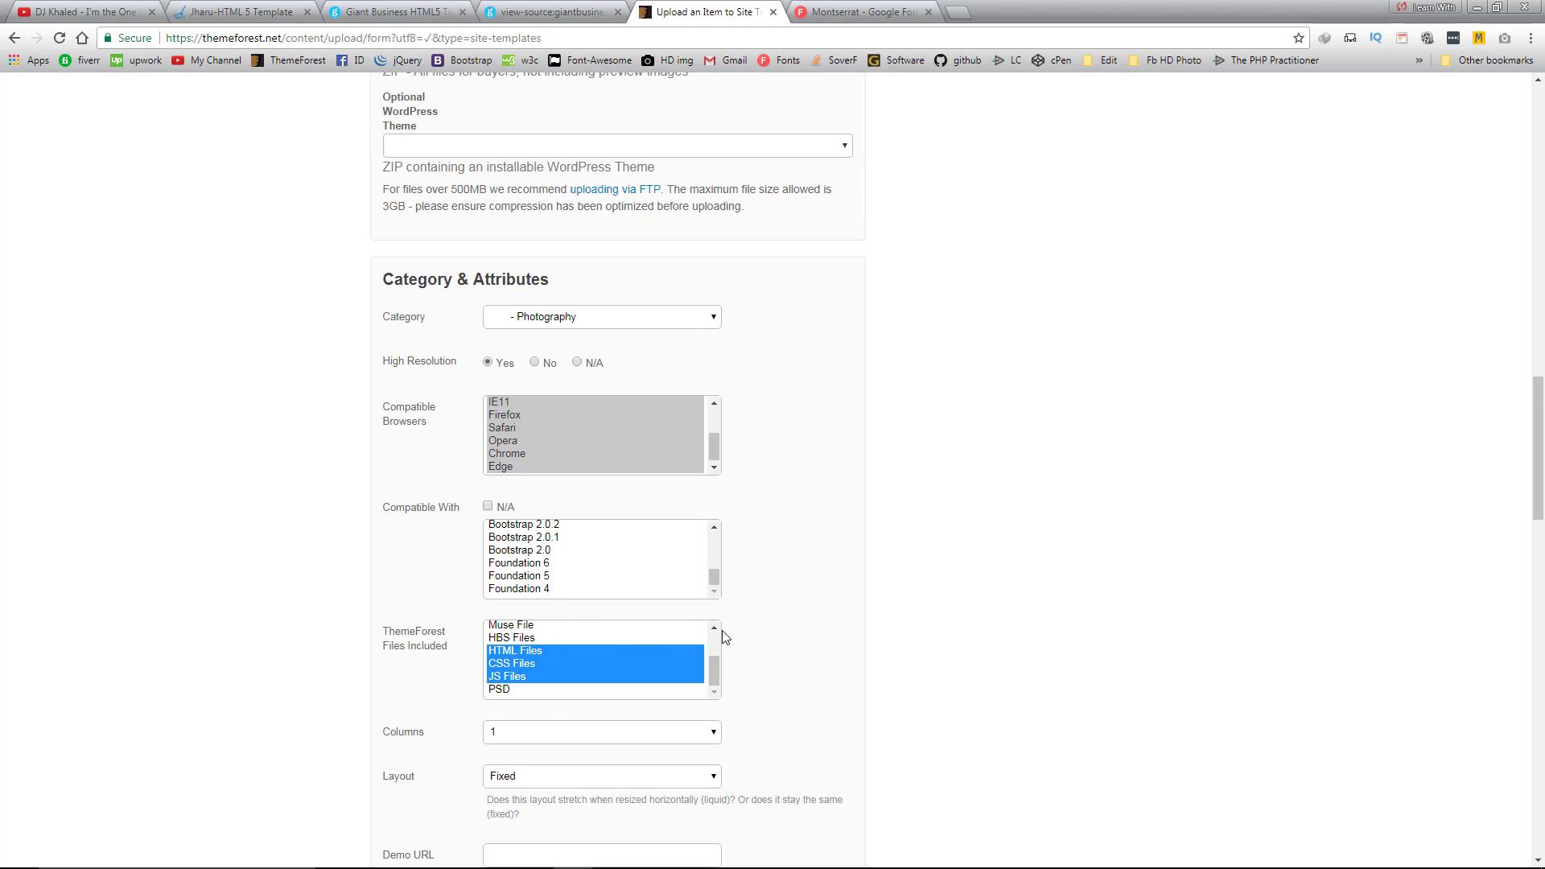
# Check which options the Columns attribute offers
pyautogui.scroll(-1, 611, 658)
pyautogui.click(609, 654)
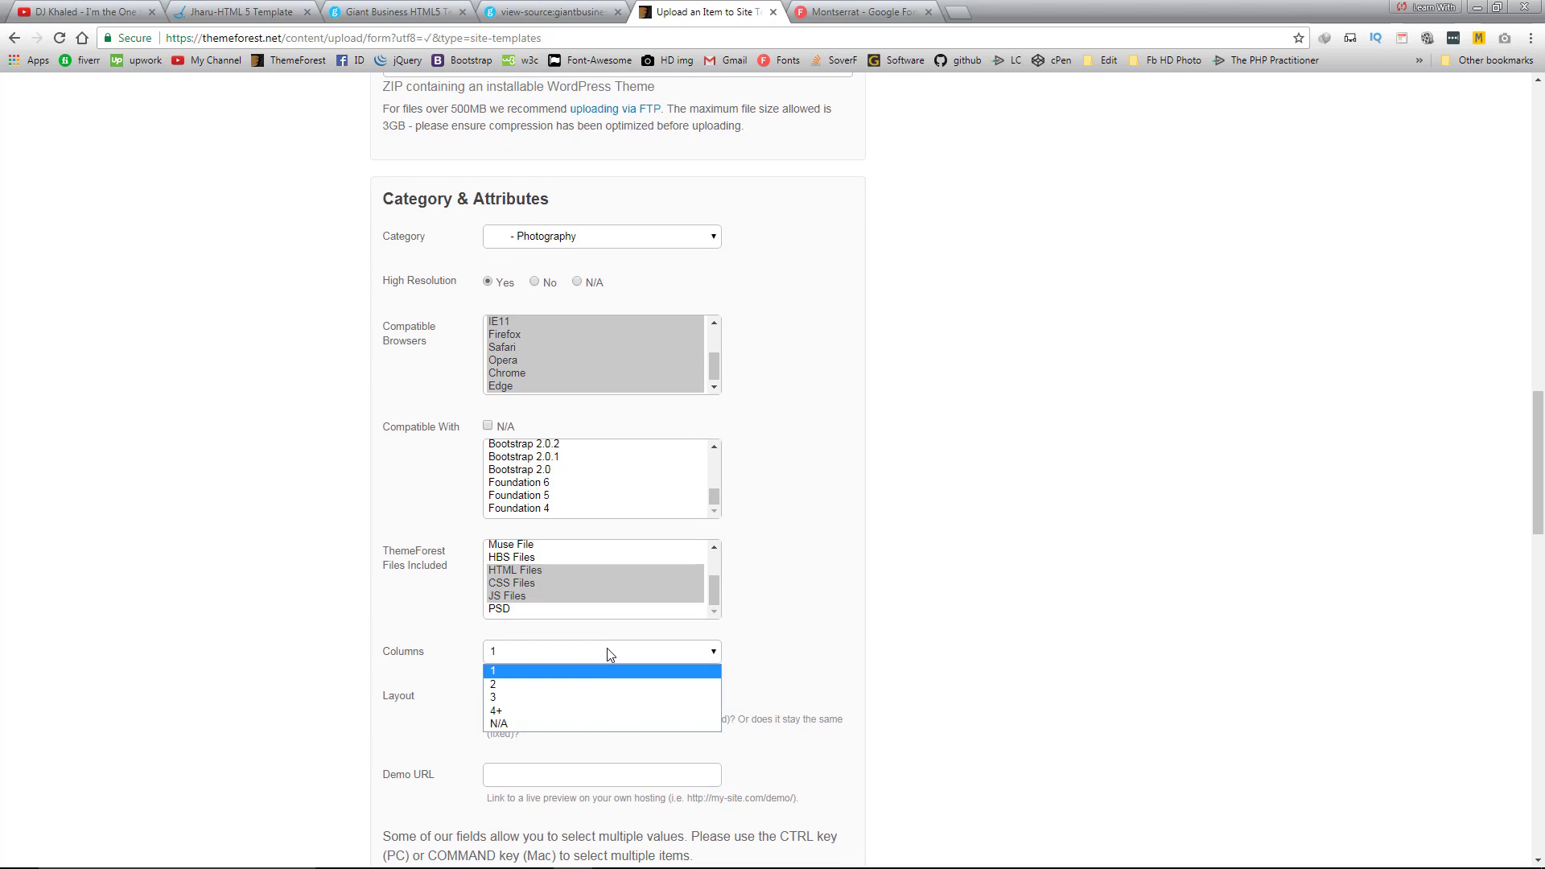
pyautogui.click(609, 655)
# Minimize the browser, close description.html in Notepad++, and open index.html from the template's html folder
pyautogui.click(1478, 8)
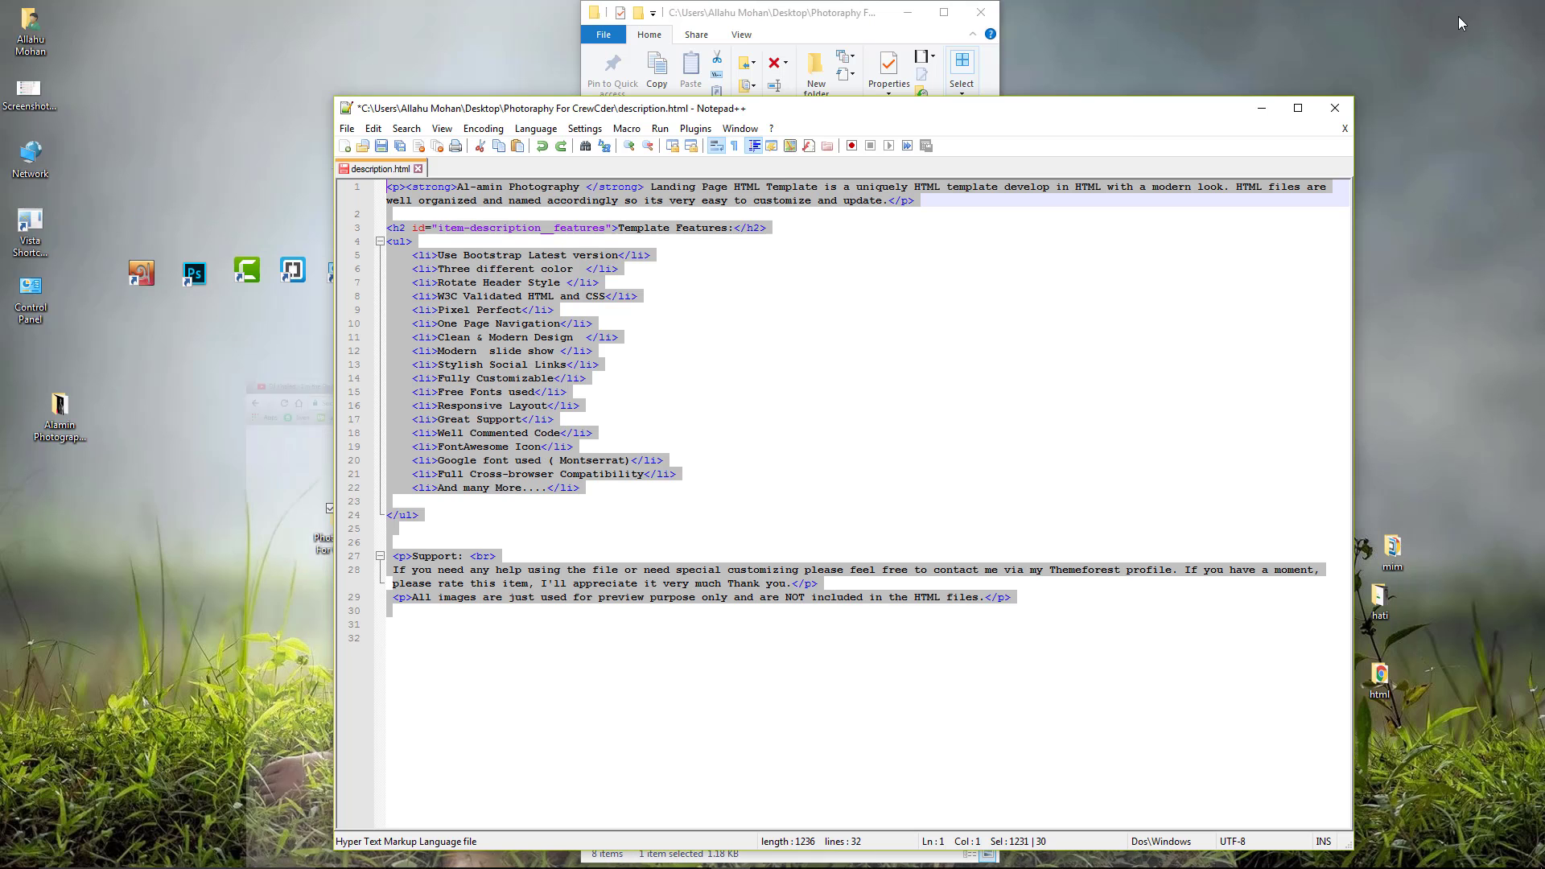
pyautogui.click(1336, 102)
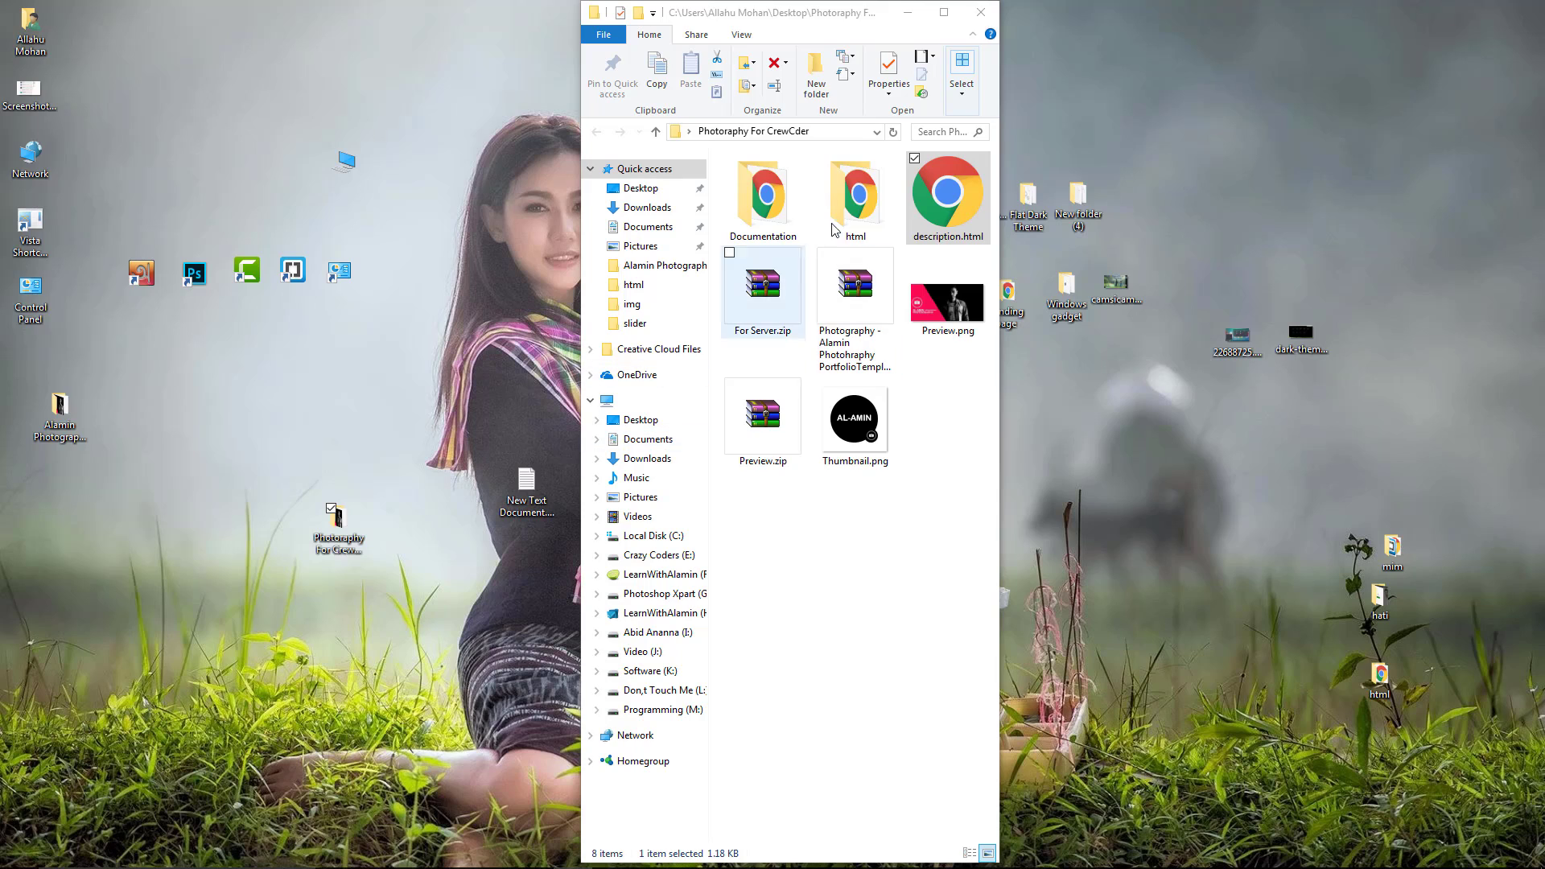
pyautogui.doubleClick(875, 232)
pyautogui.doubleClick(786, 256)
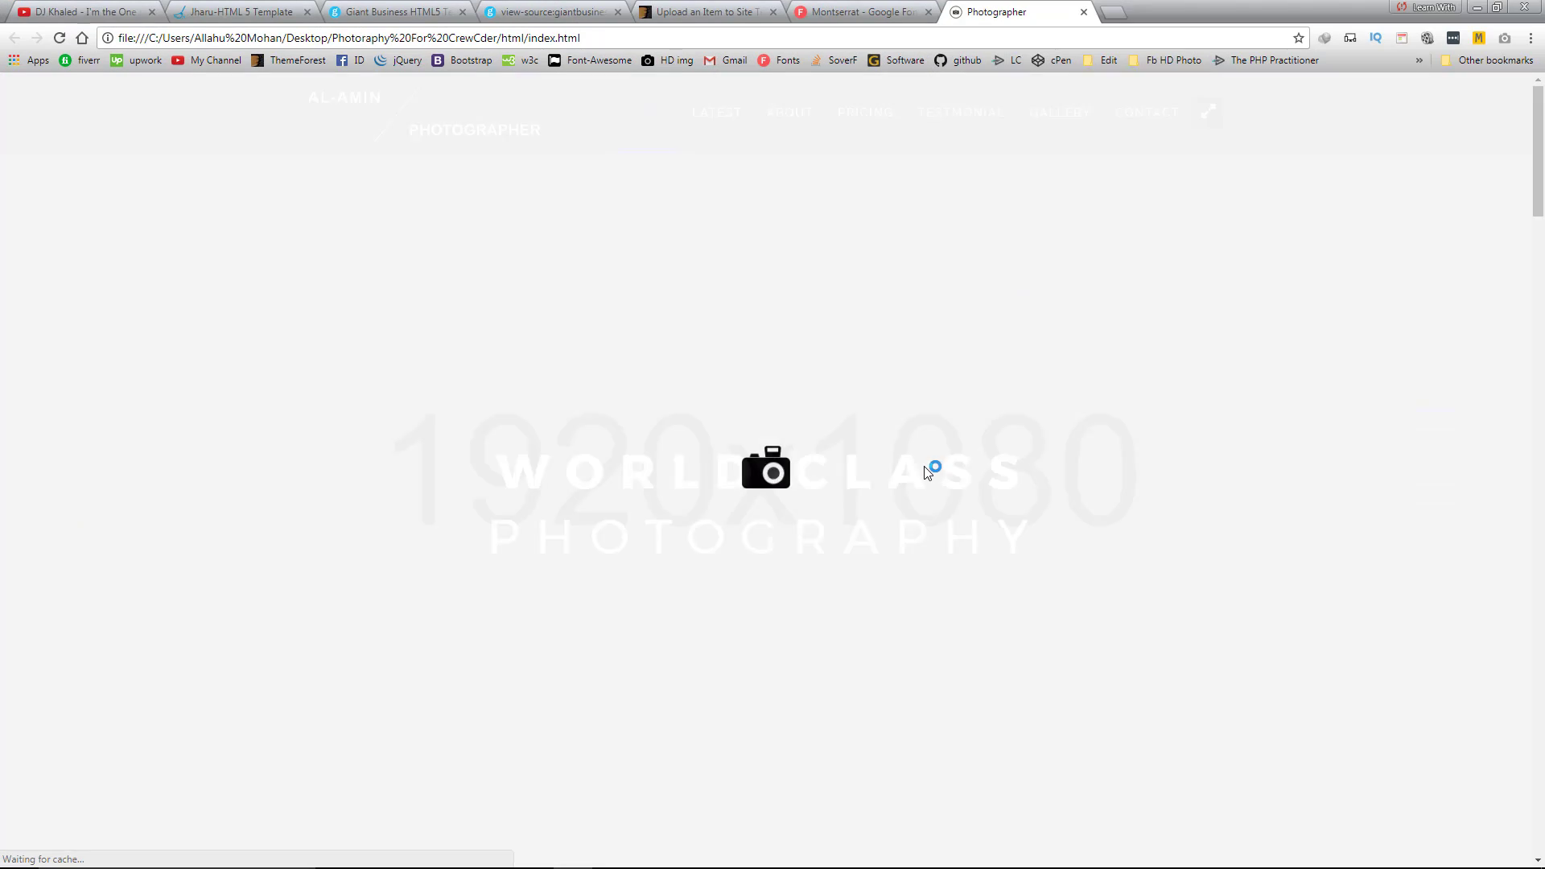
# Look through the template page's sections down to Get In Touch, and close the page
pyautogui.scroll(-10, 924, 466)
pyautogui.scroll(-13, 924, 476)
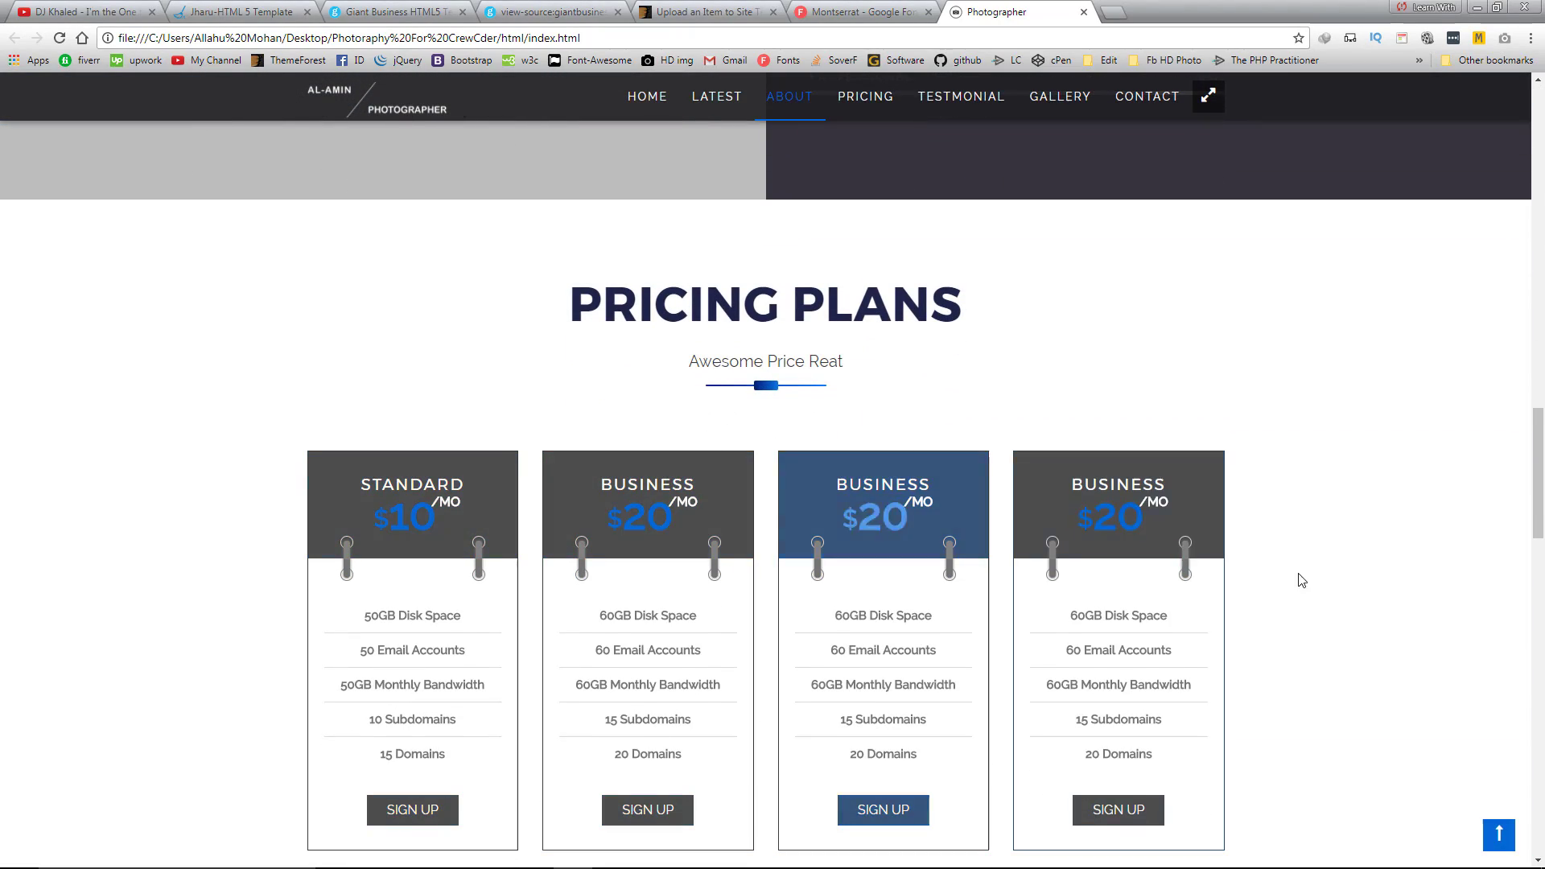
pyautogui.scroll(-12, 1300, 576)
pyautogui.middleClick(1003, 8)
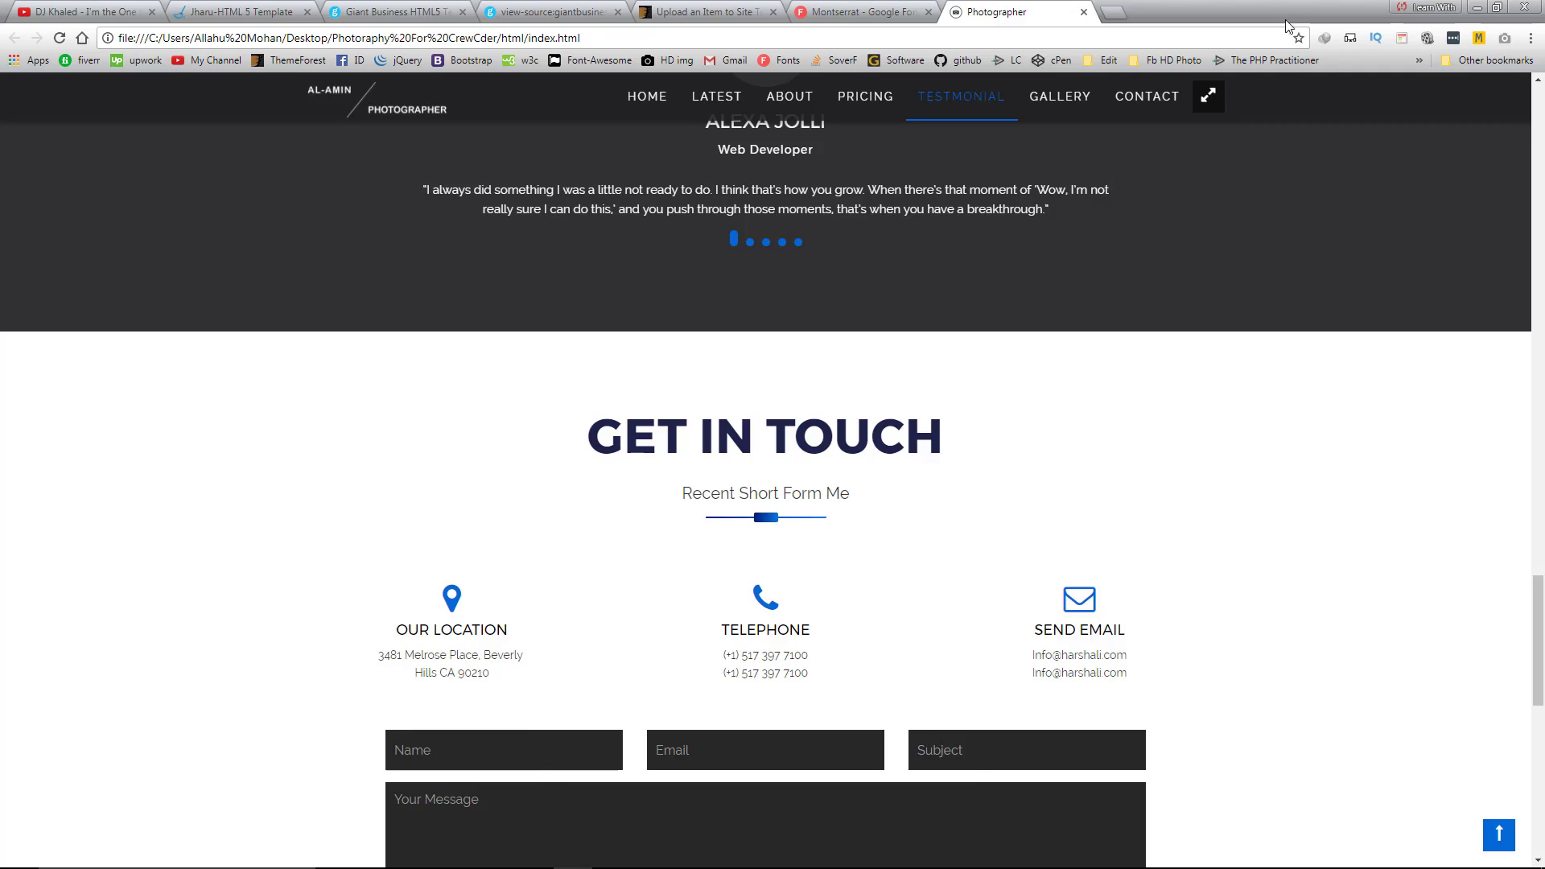
# Return to the ThemeForest upload form in the browser and set Columns to 4+ and Layout to Responsive
pyautogui.click(1478, 7)
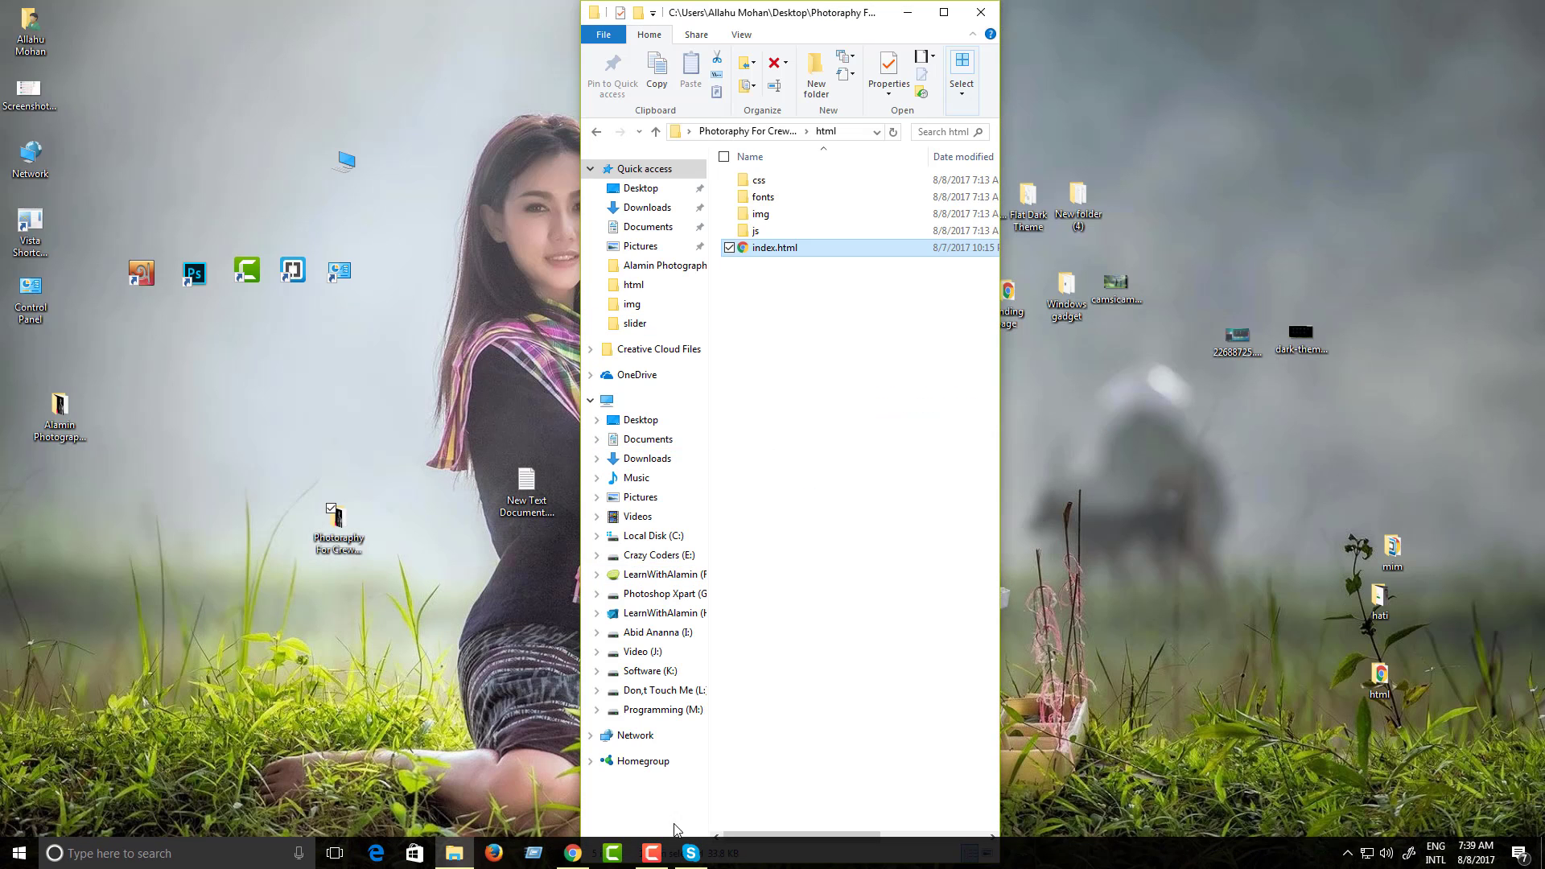
pyautogui.click(592, 853)
pyautogui.click(716, 12)
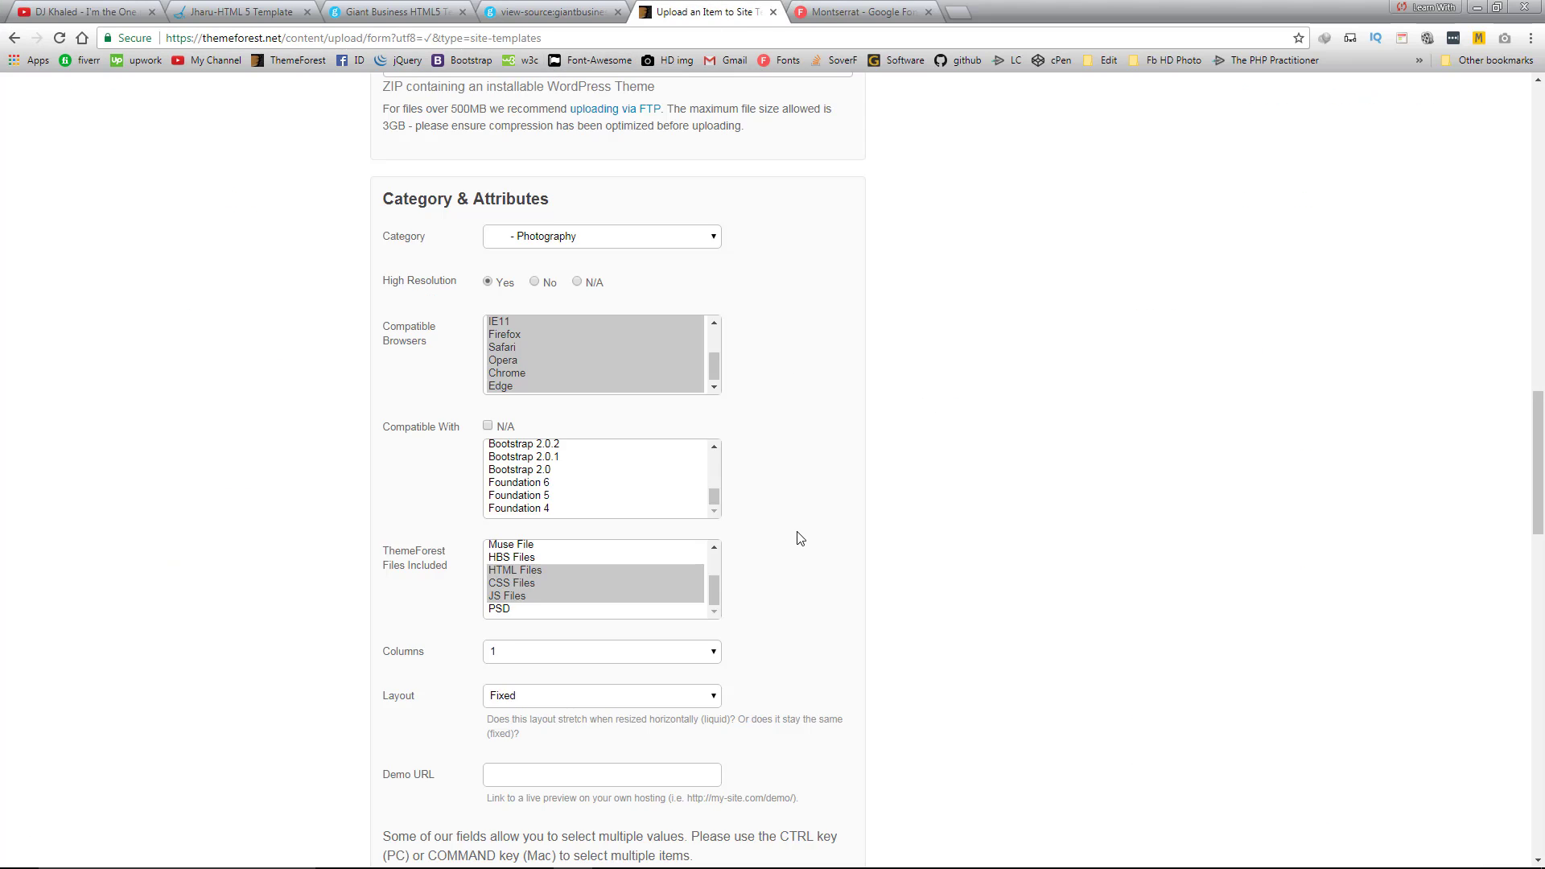
pyautogui.click(547, 660)
pyautogui.click(508, 713)
pyautogui.scroll(-2, 867, 563)
pyautogui.click(544, 536)
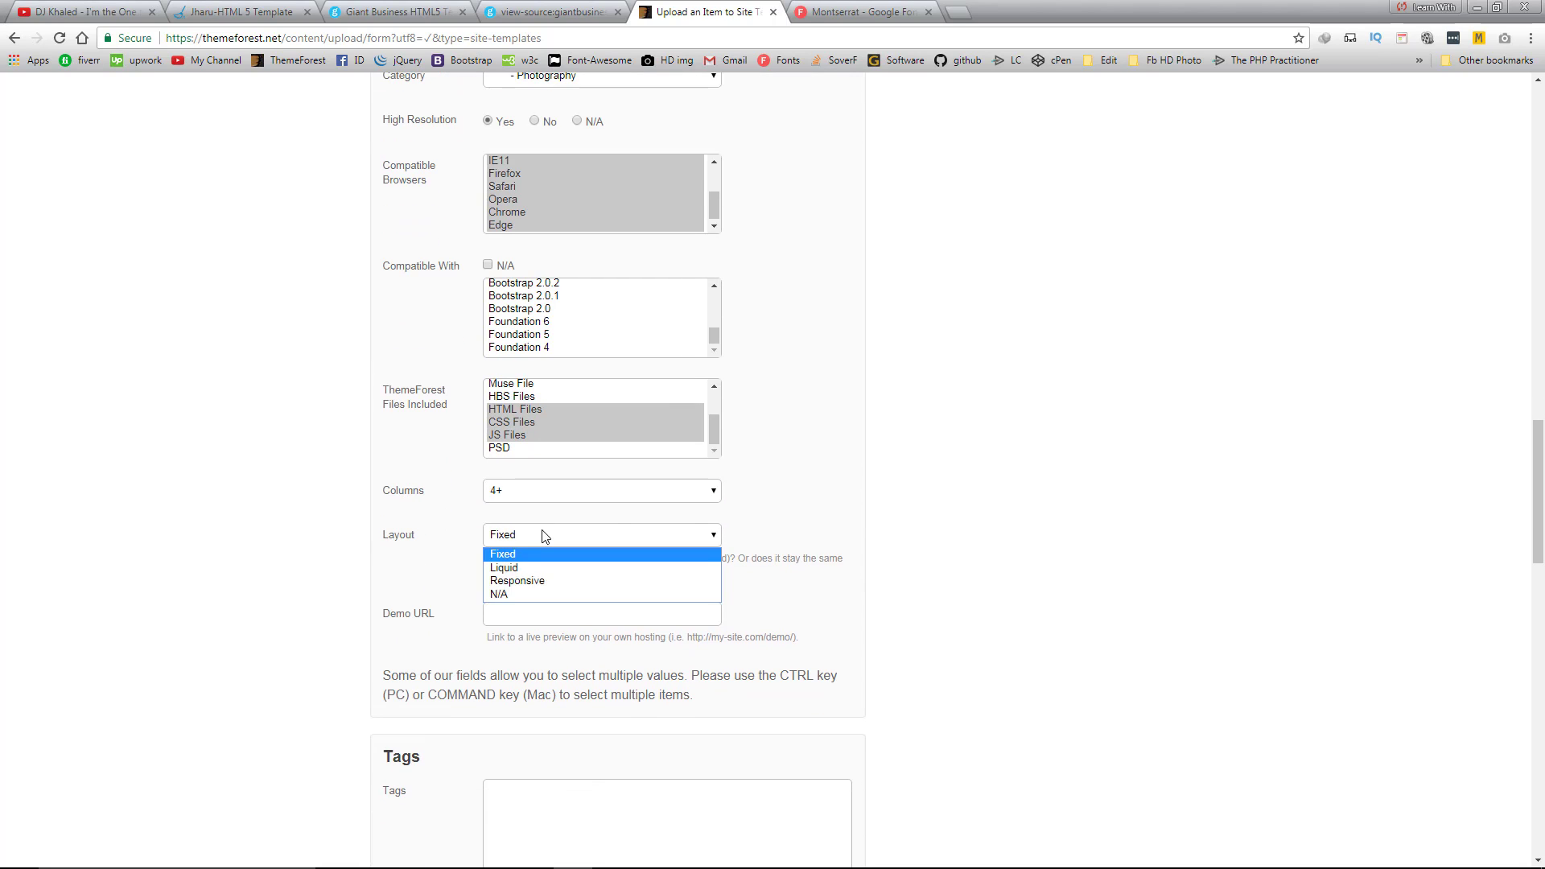
pyautogui.click(544, 536)
pyautogui.click(526, 539)
pyautogui.click(524, 581)
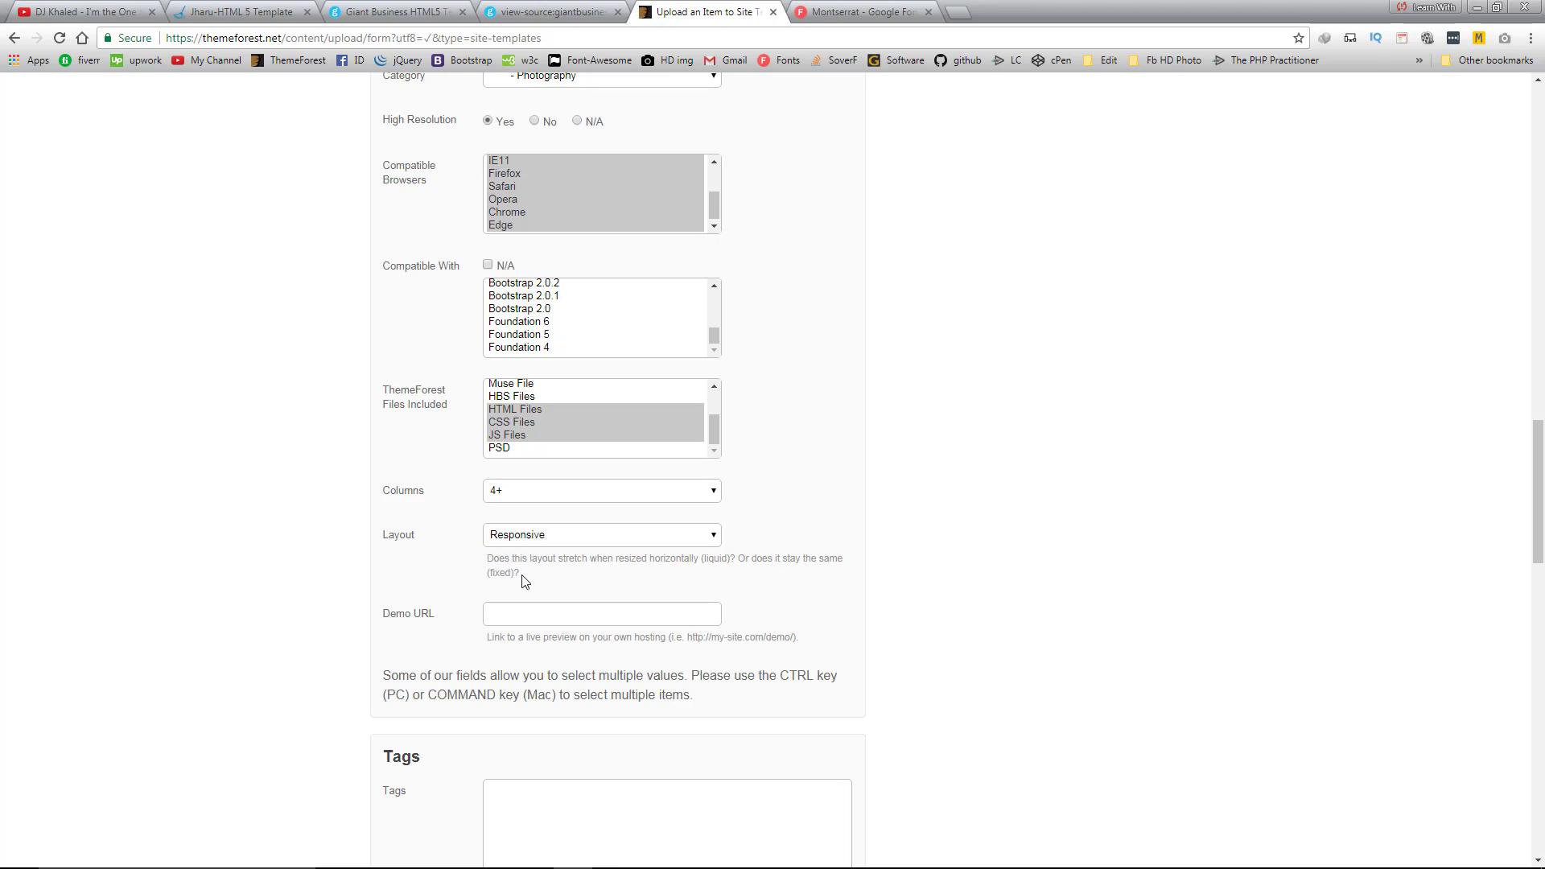
pyautogui.scroll(-1, 579, 542)
pyautogui.click(587, 542)
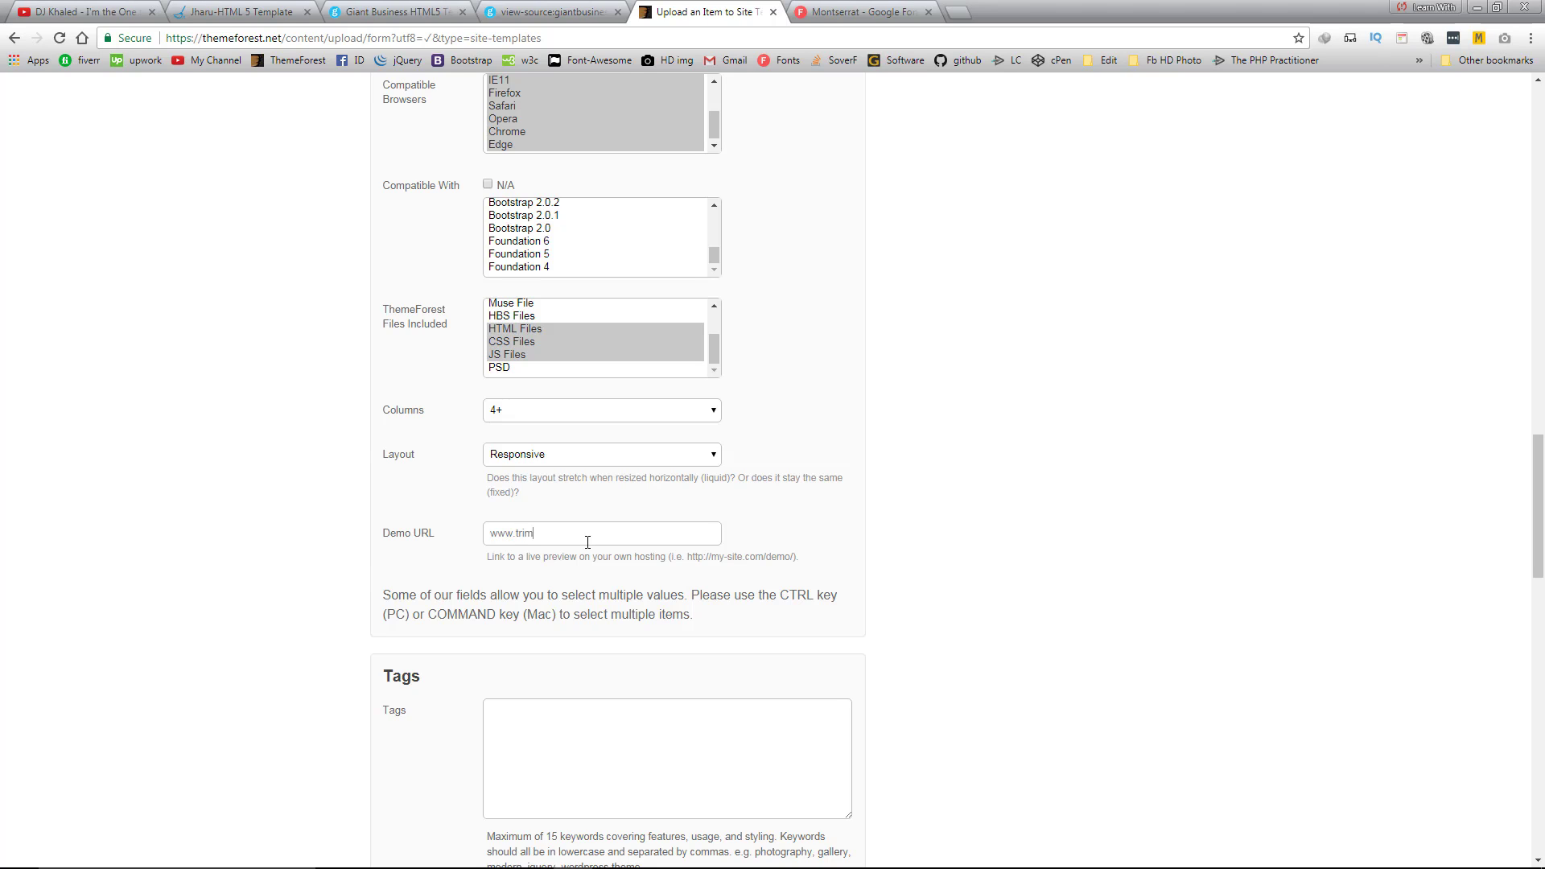
pyautogui.write('www.trimcoder.com/photography')
# Enter the tags agency, business, clean, creative, fullscreen, gallery, one page, parallax, personal blog, photo, photographer, photography, photography theme, portfolio, responsive
pyautogui.click(603, 735)
pyautogui.scroll(-1, 697, 655)
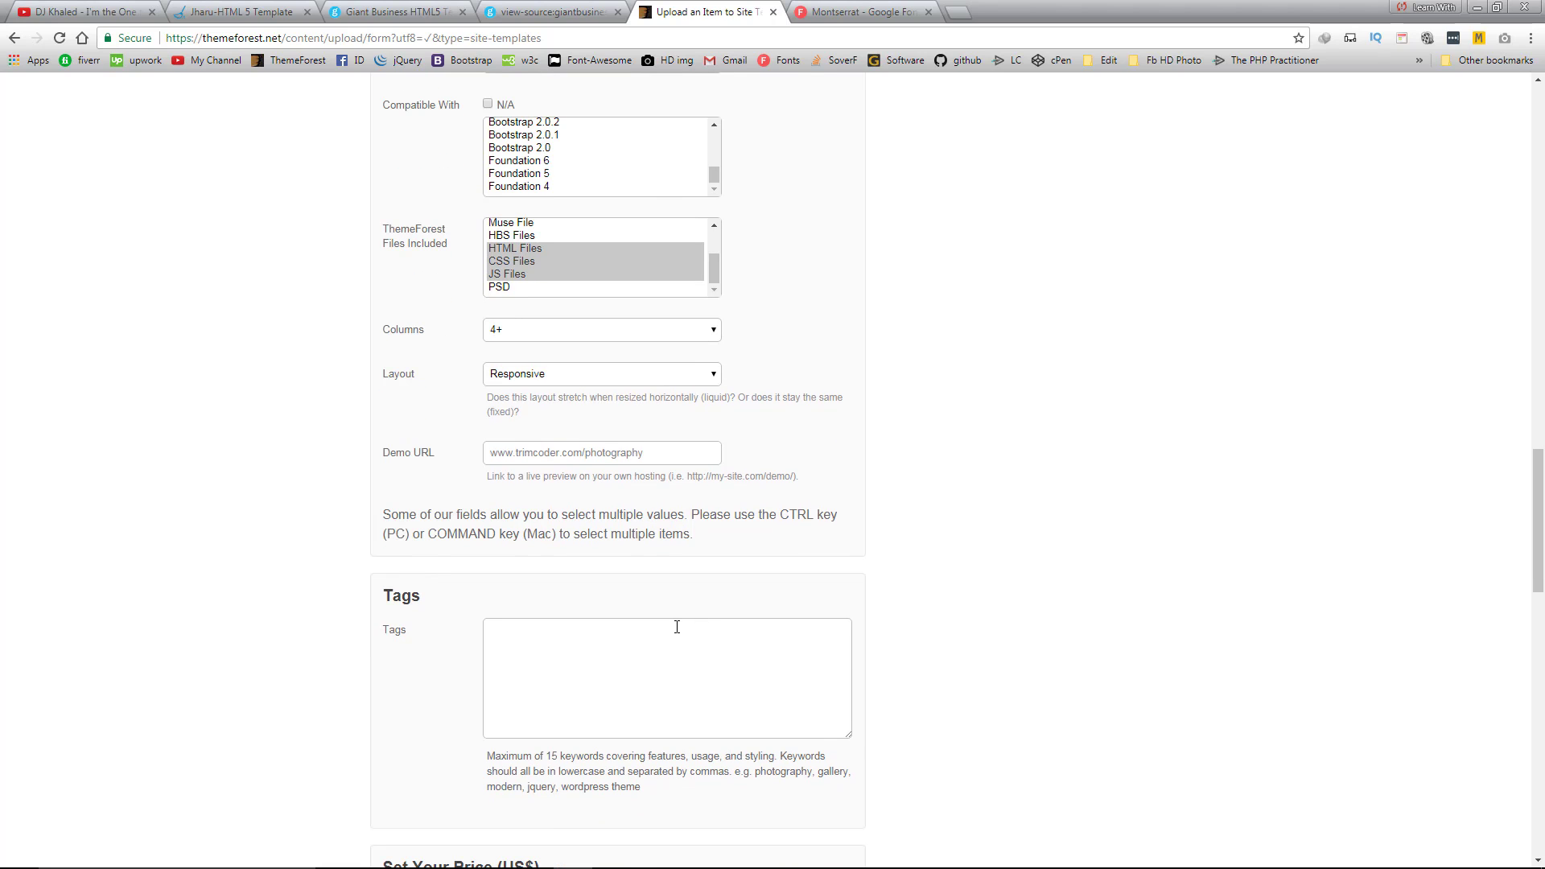
pyautogui.write('agency, business, clean, creative, fullscreen, gallery, one page, parallax, personal blog, photo, photographer, photography, photography theme, portfolio, responsive')
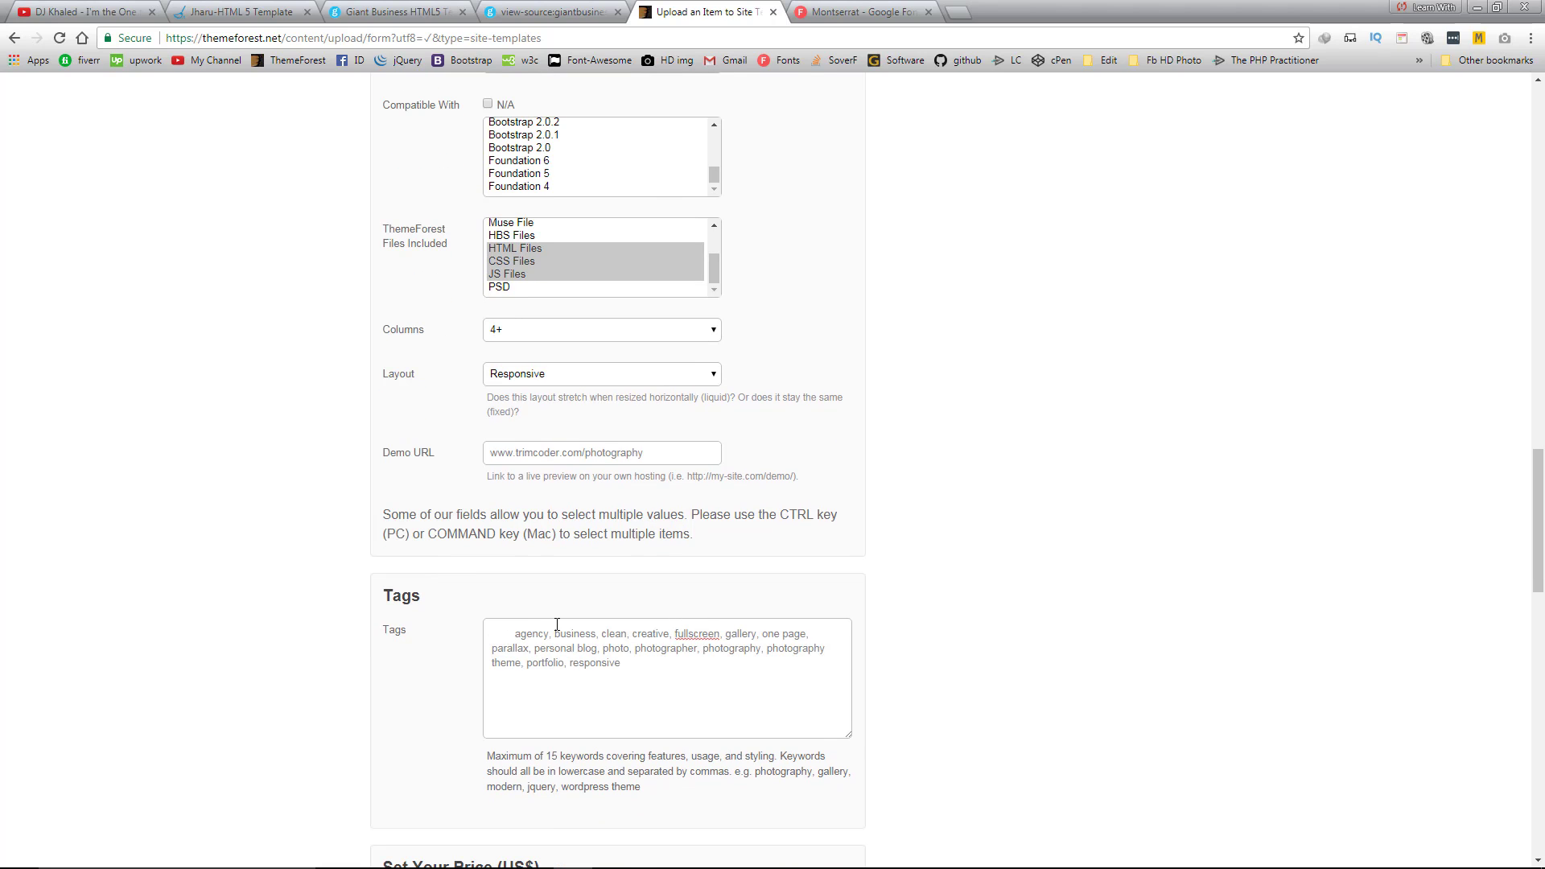
pyautogui.press('BackSpace')
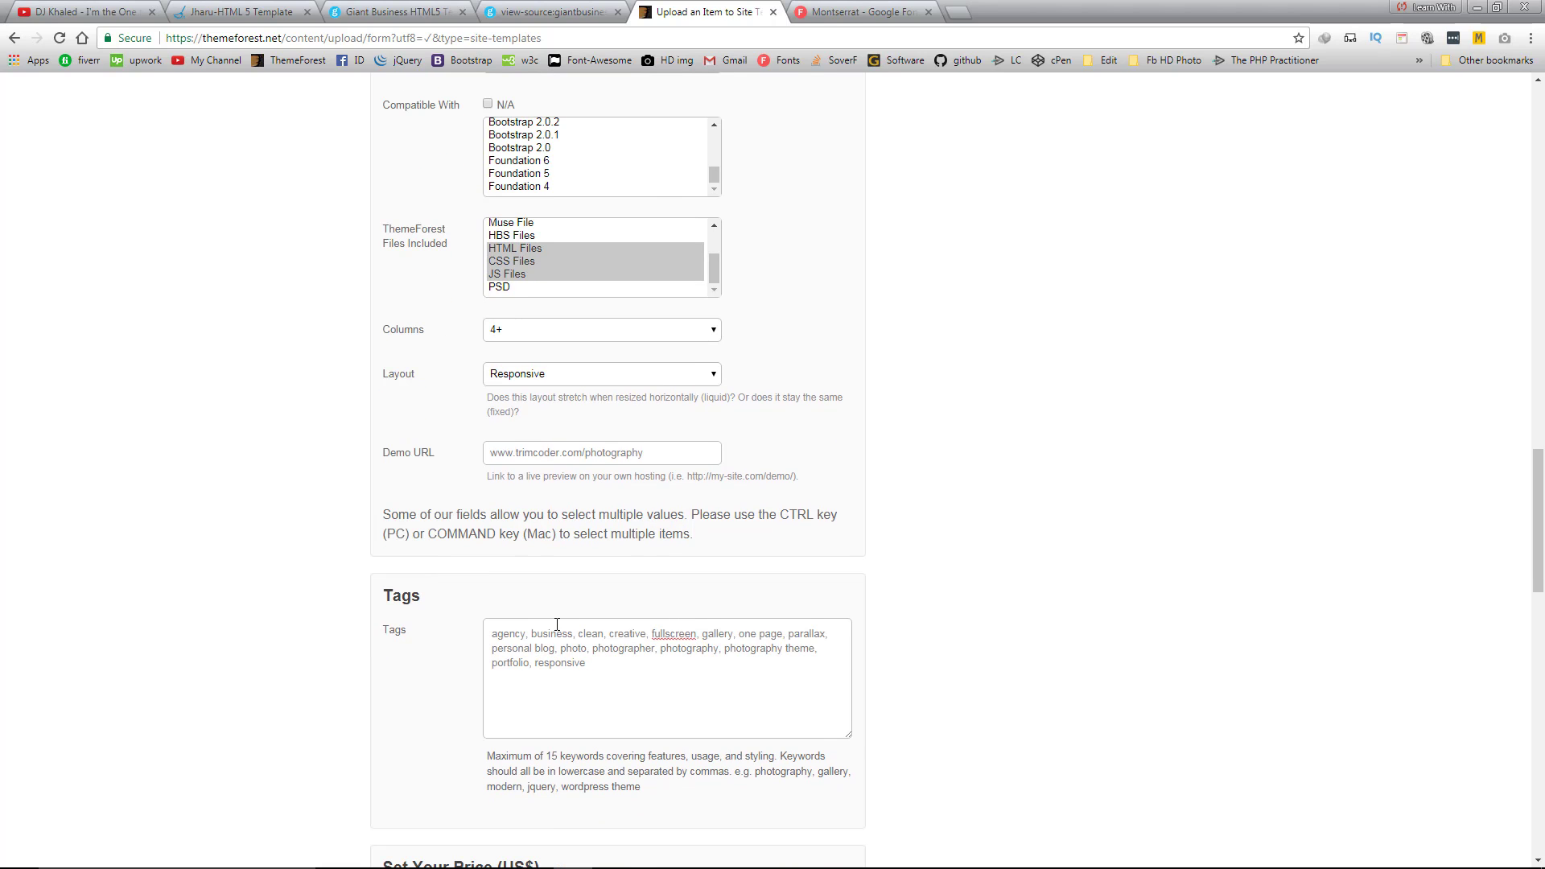
# Review the entered tags and append trimcoder, huntcoder and crewcoder to the end of the list
pyautogui.doubleClick(512, 634)
pyautogui.doubleClick(551, 633)
pyautogui.doubleClick(591, 633)
pyautogui.doubleClick(620, 634)
pyautogui.doubleClick(674, 635)
pyautogui.doubleClick(717, 635)
pyautogui.doubleClick(748, 634)
pyautogui.doubleClick(807, 634)
pyautogui.doubleClick(560, 663)
pyautogui.click(603, 666)
pyautogui.scroll(-2, 600, 667)
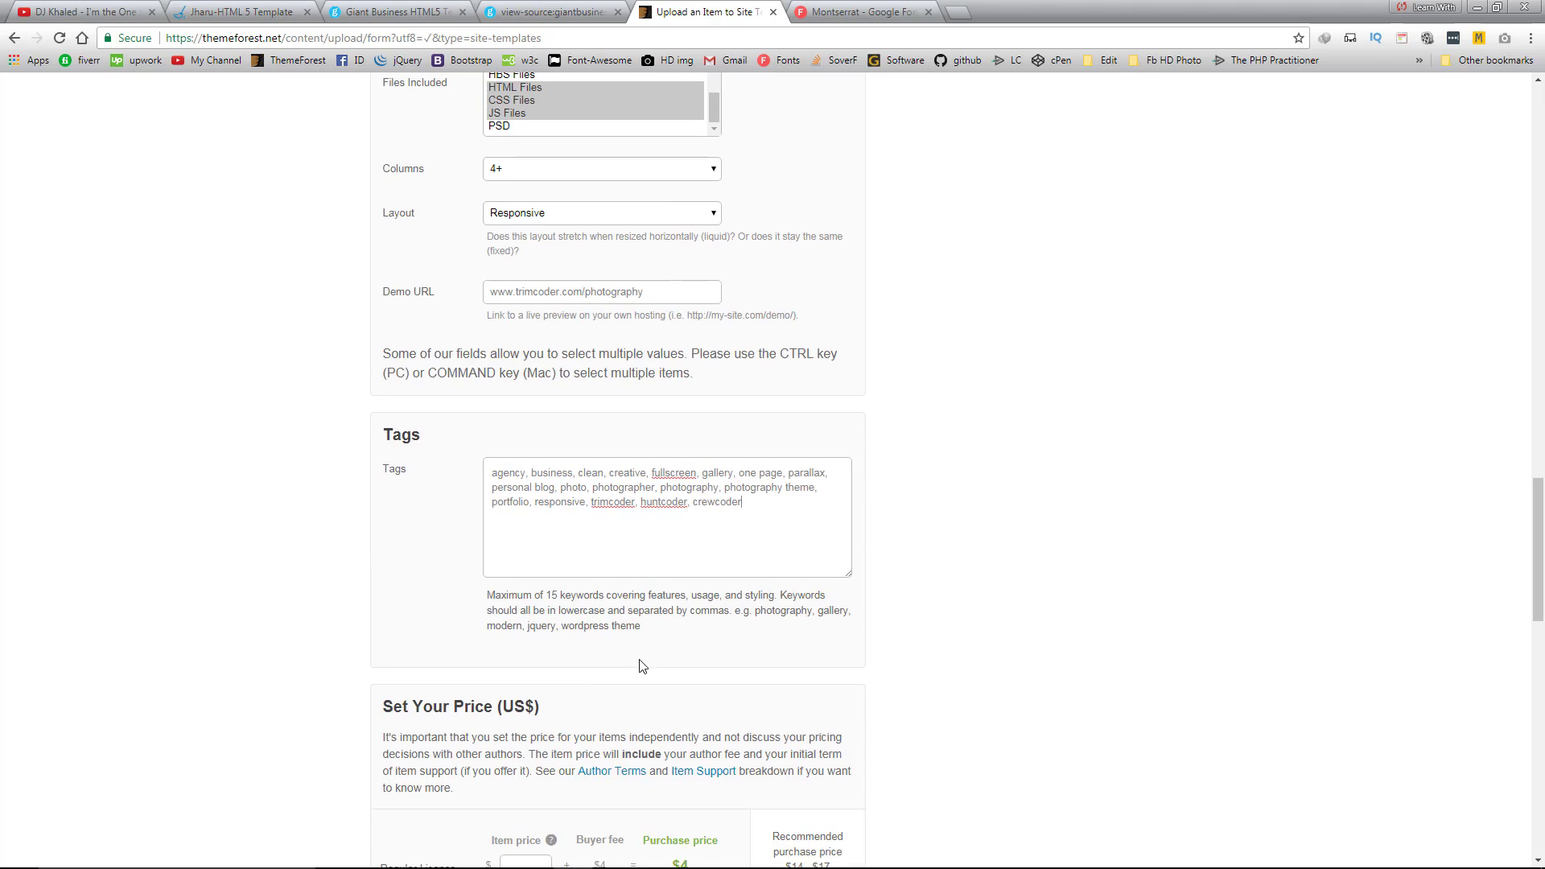
pyautogui.scroll(4, 828, 482)
pyautogui.moveTo(662, 614); pyautogui.dragTo(475, 643)
pyautogui.hotkey('ctrl', 'c')
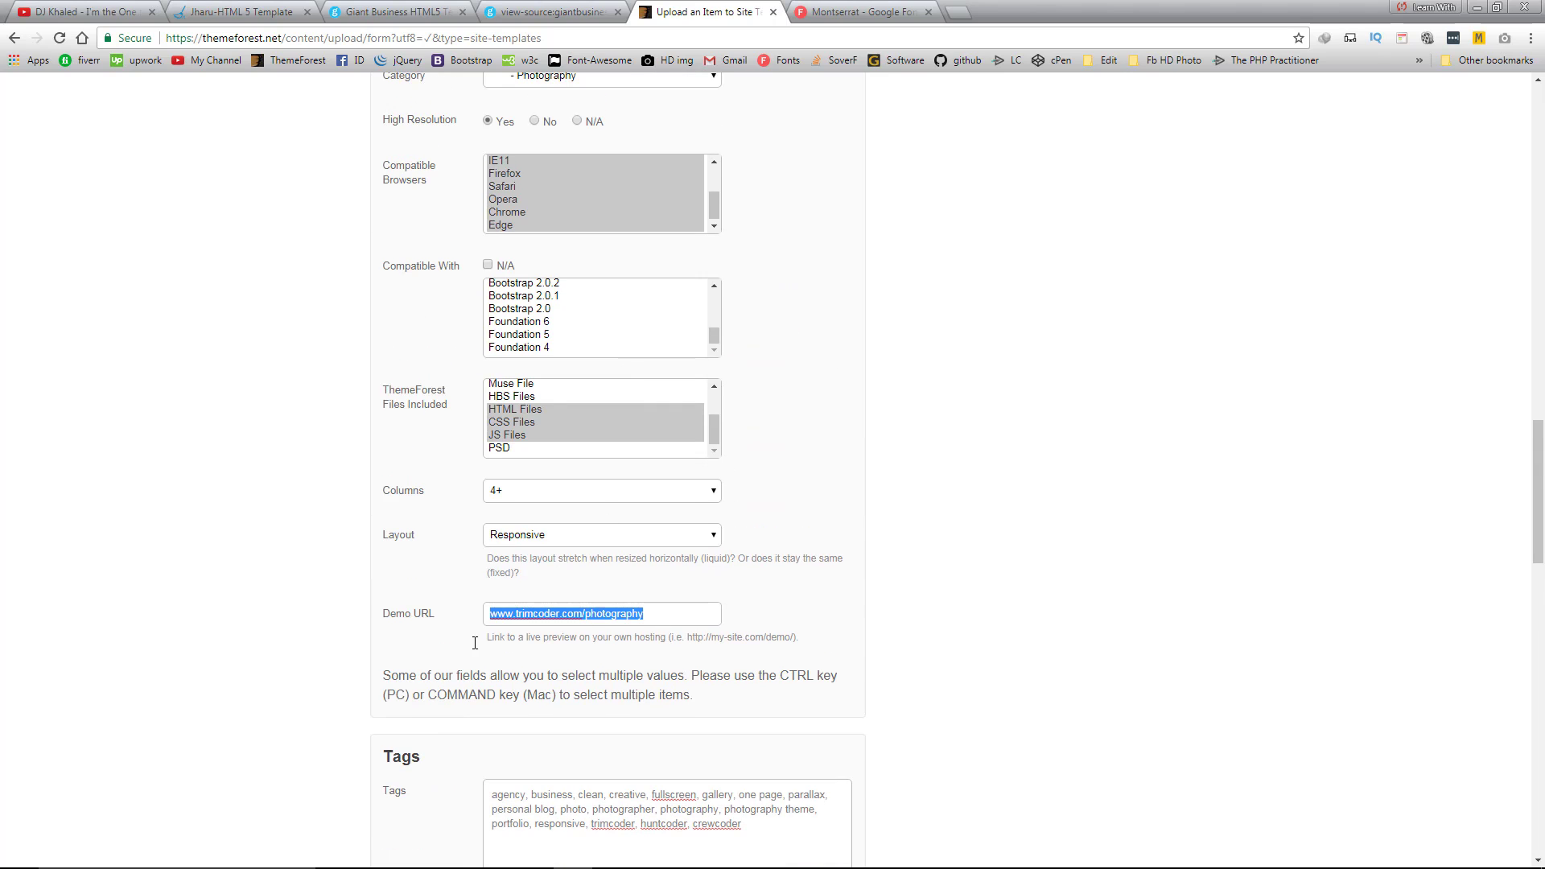
pyautogui.click(905, 12)
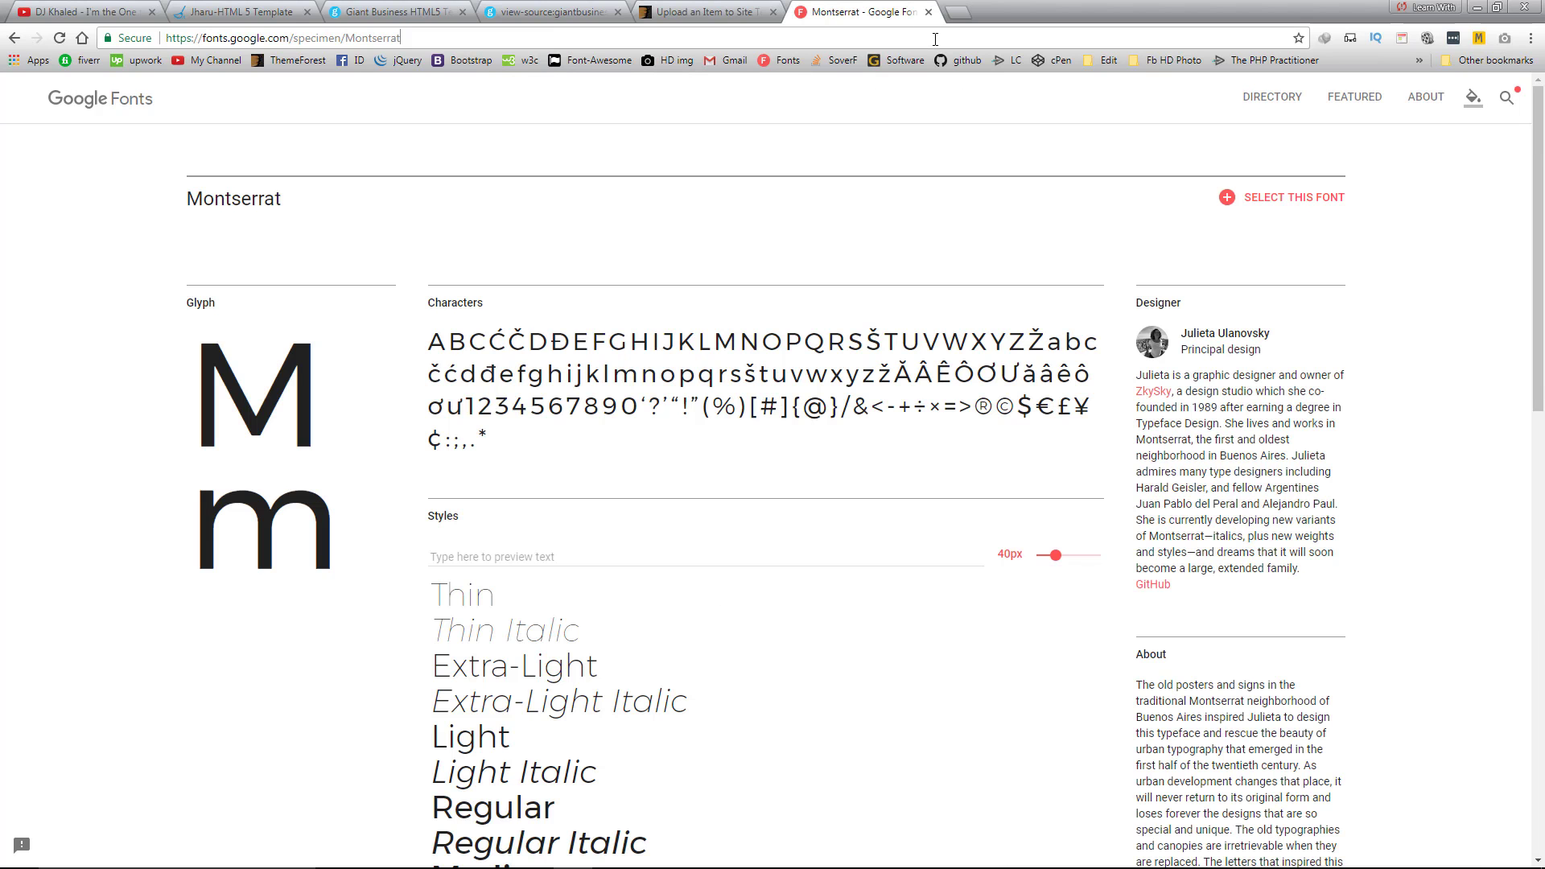
pyautogui.hotkey('ctrl', 'v')
pyautogui.press('Return')
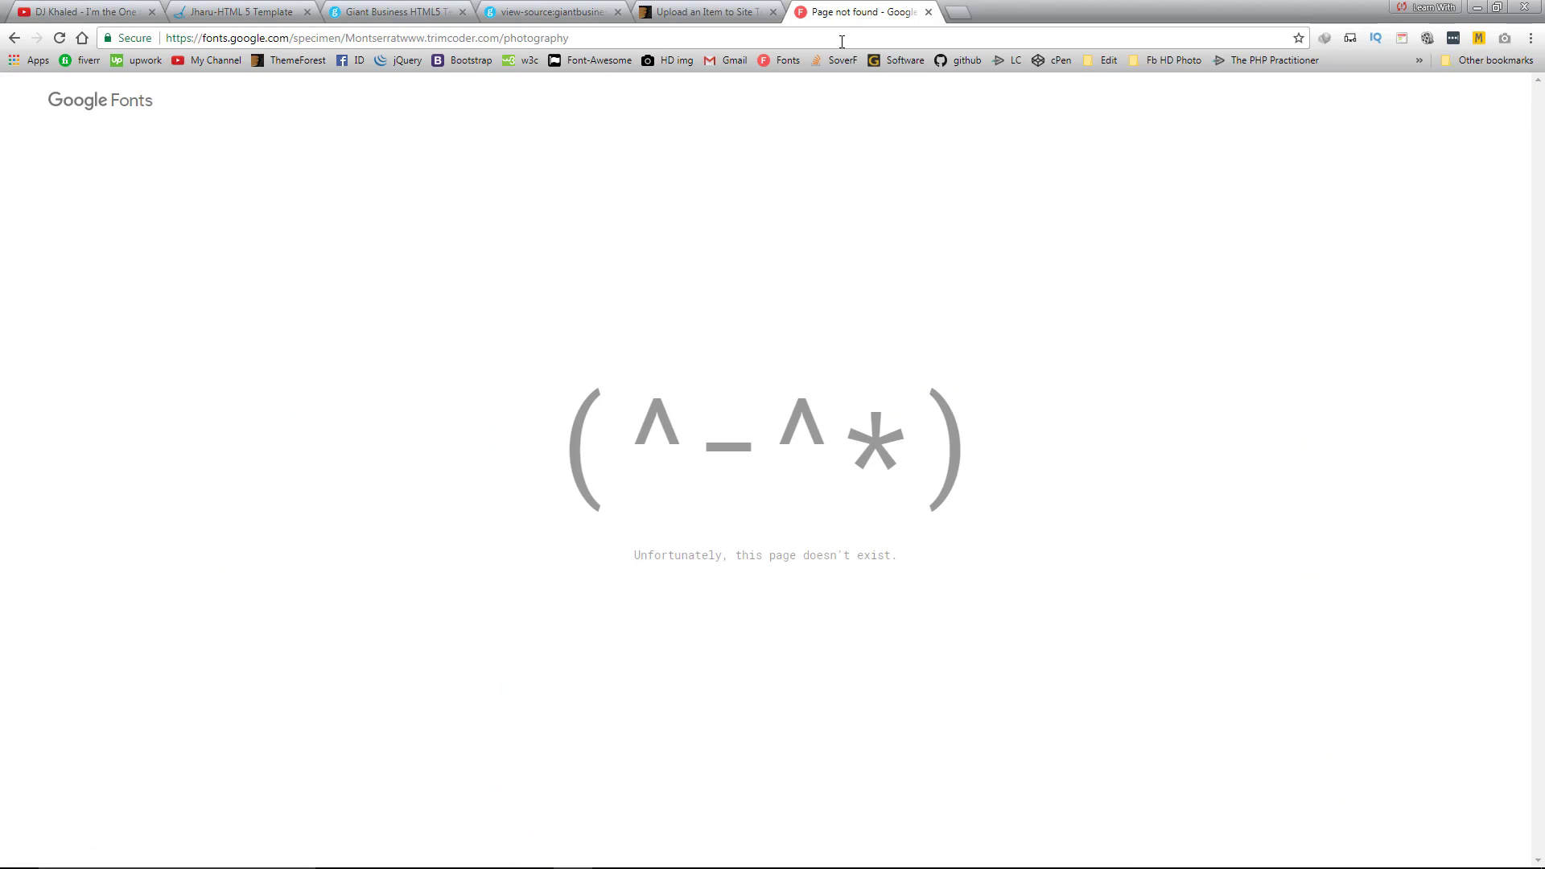
pyautogui.click(747, 37)
pyautogui.hotkey('ctrl', 'v')
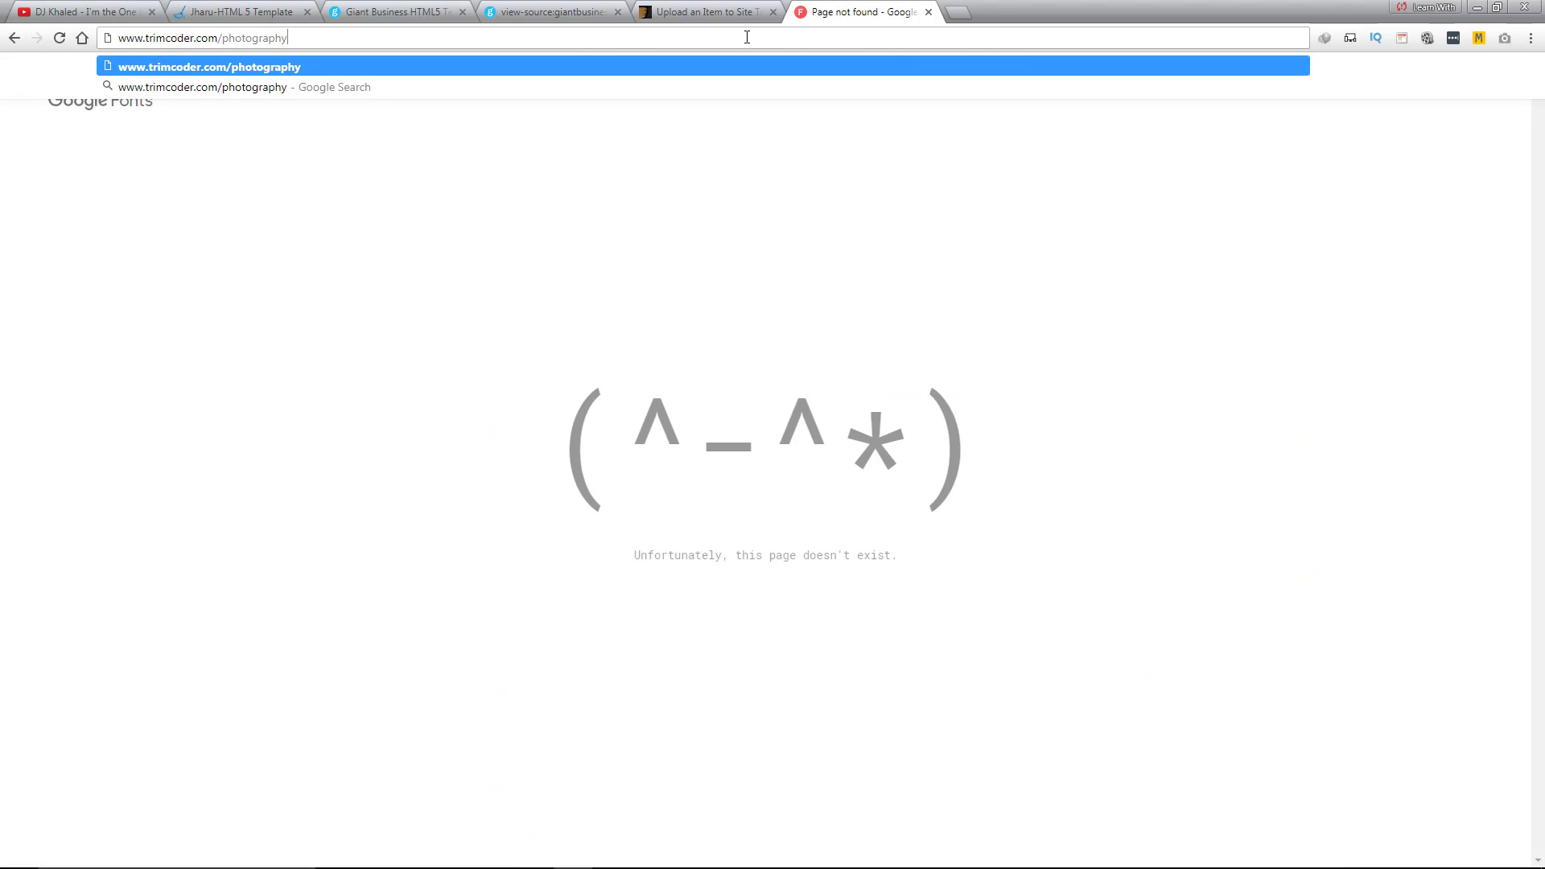
pyautogui.press('Return')
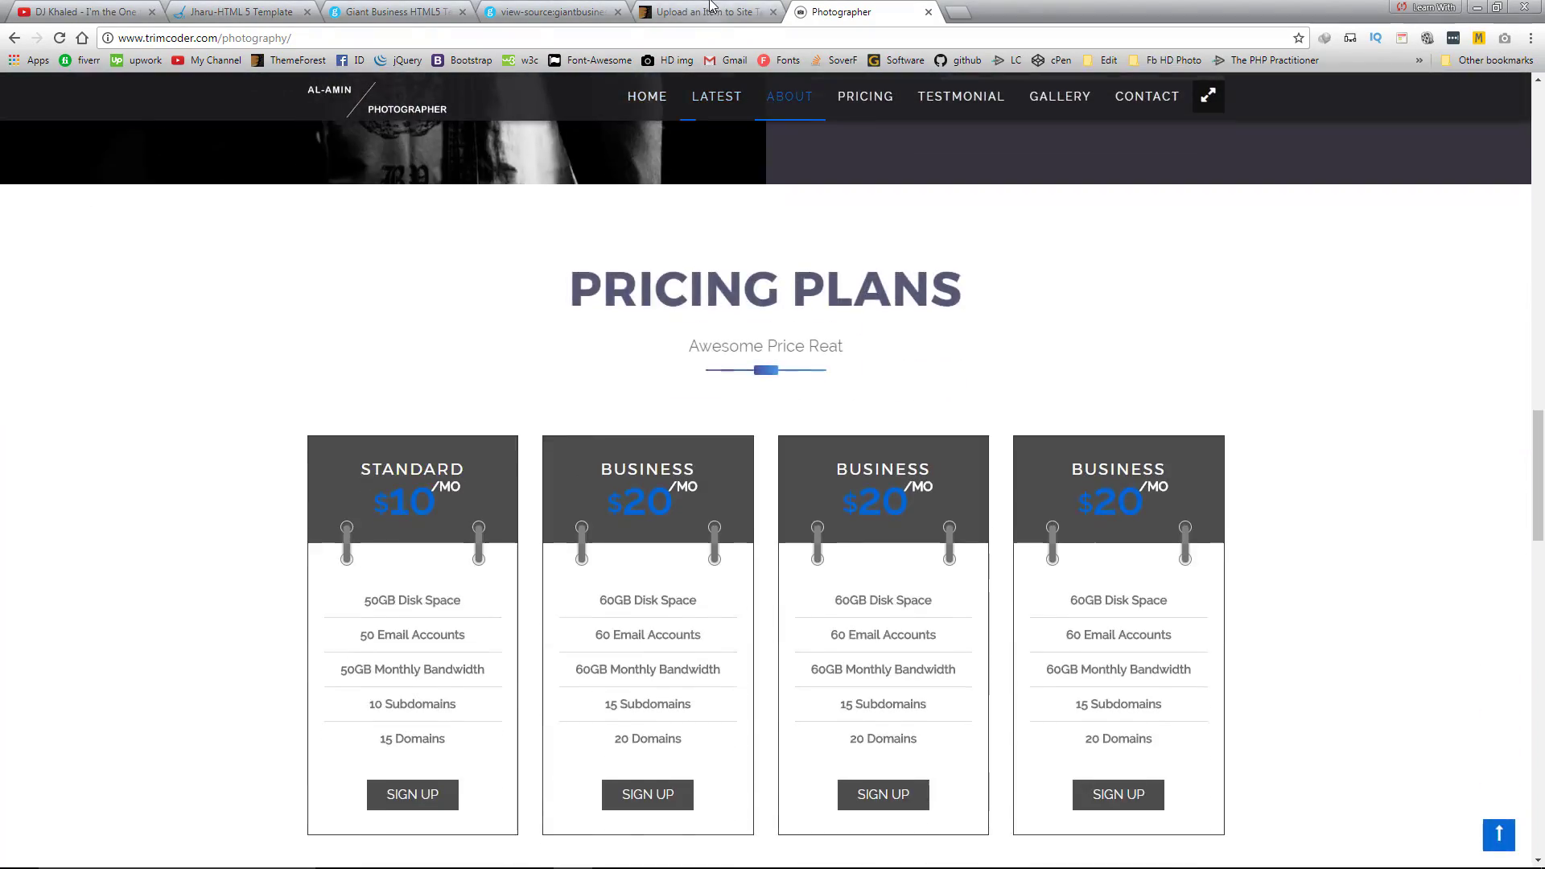
# Return to the upload form and set the Regular License item price to $2
pyautogui.click(708, 12)
pyautogui.click(821, 592)
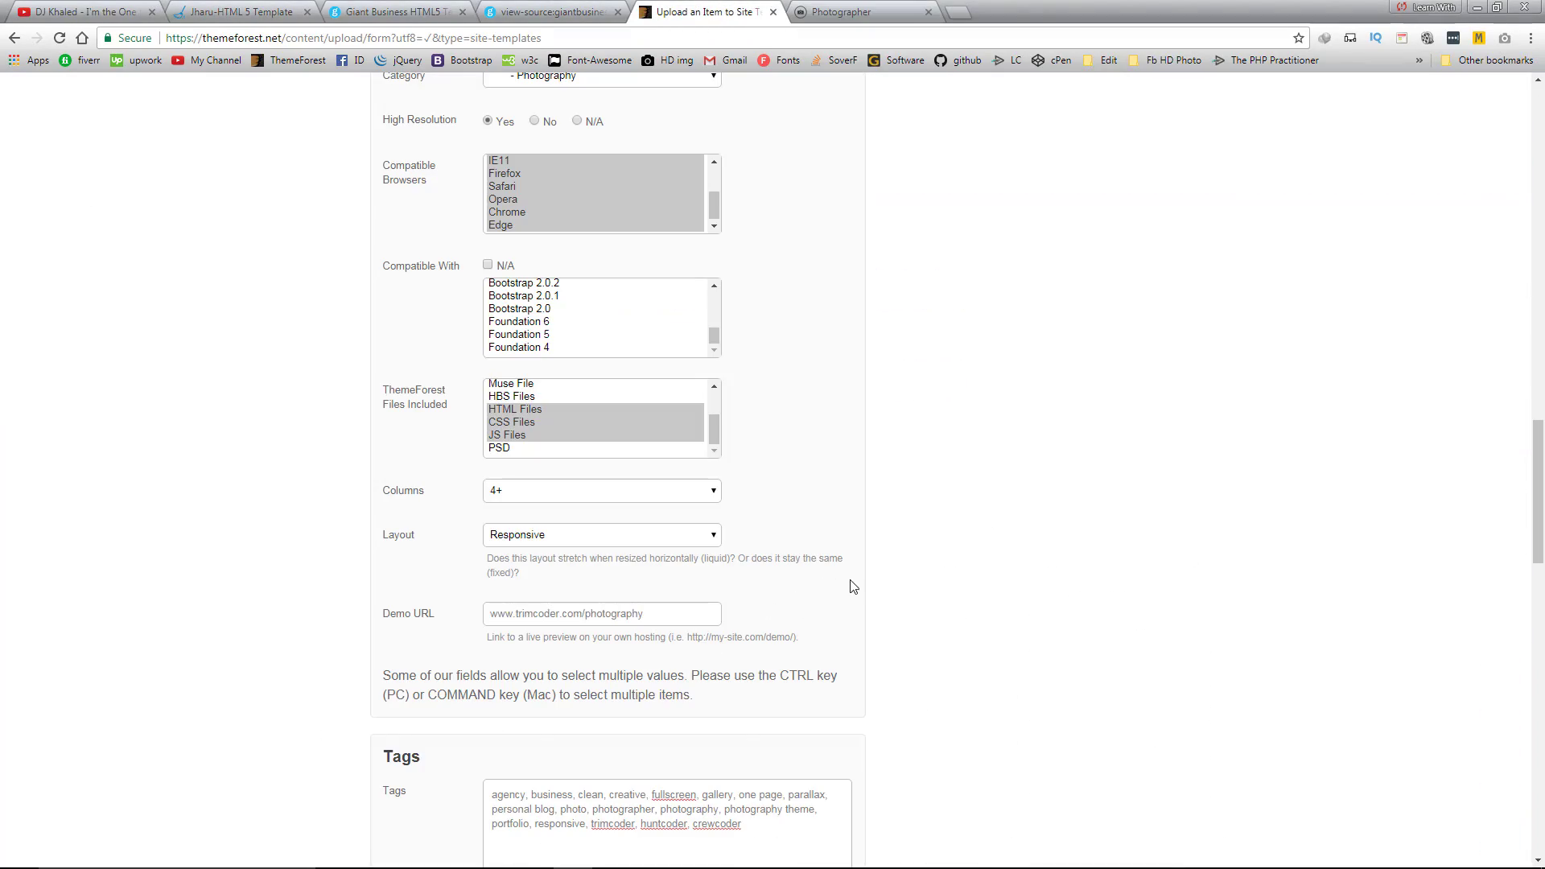
pyautogui.scroll(-6, 848, 585)
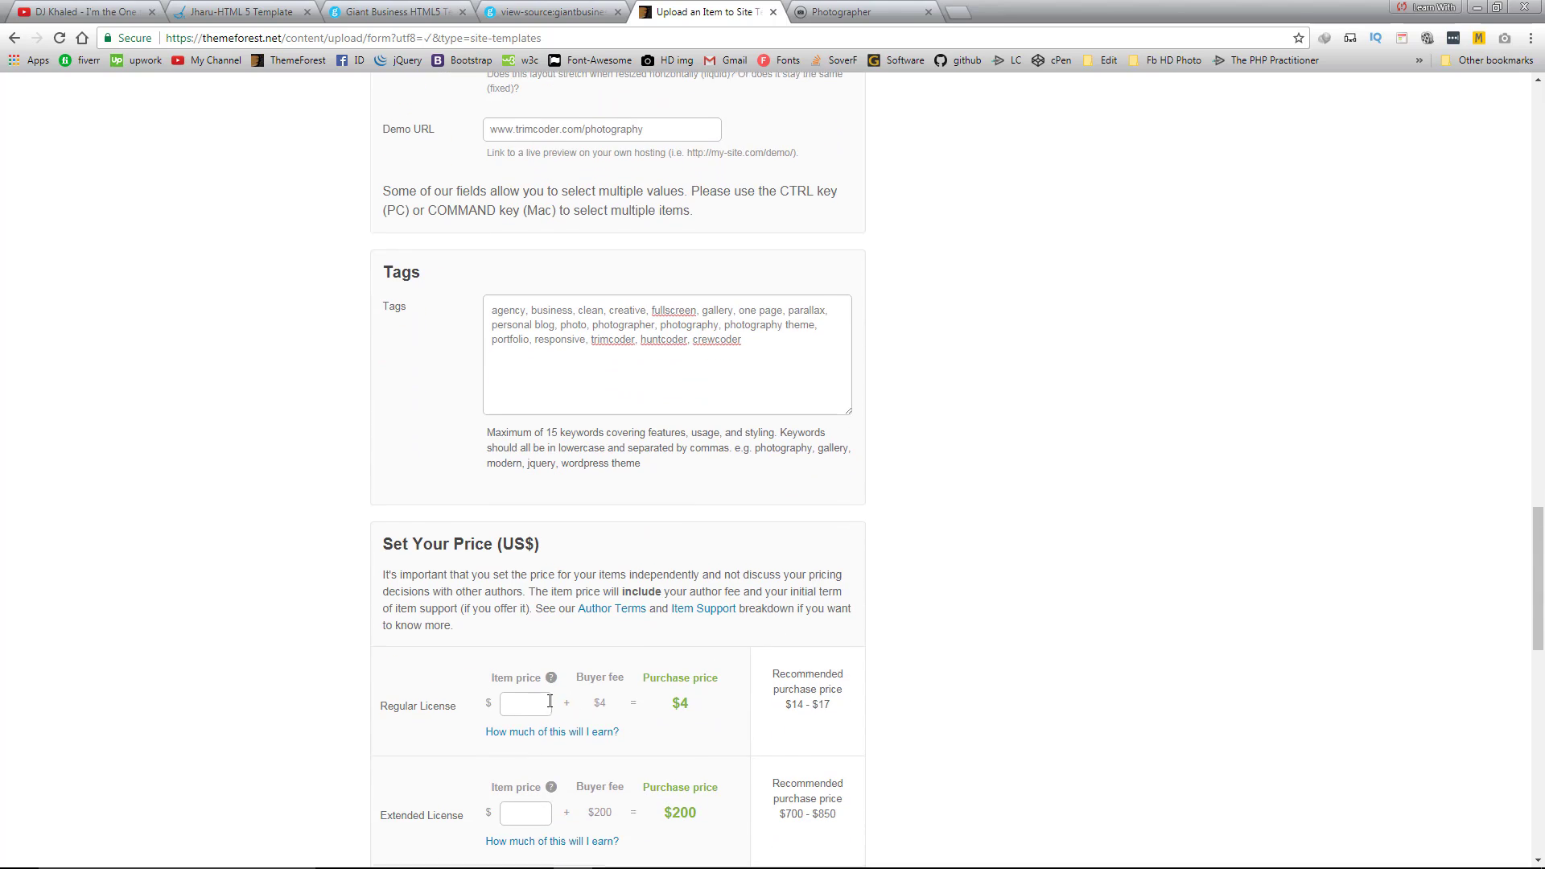
pyautogui.scroll(-2, 520, 556)
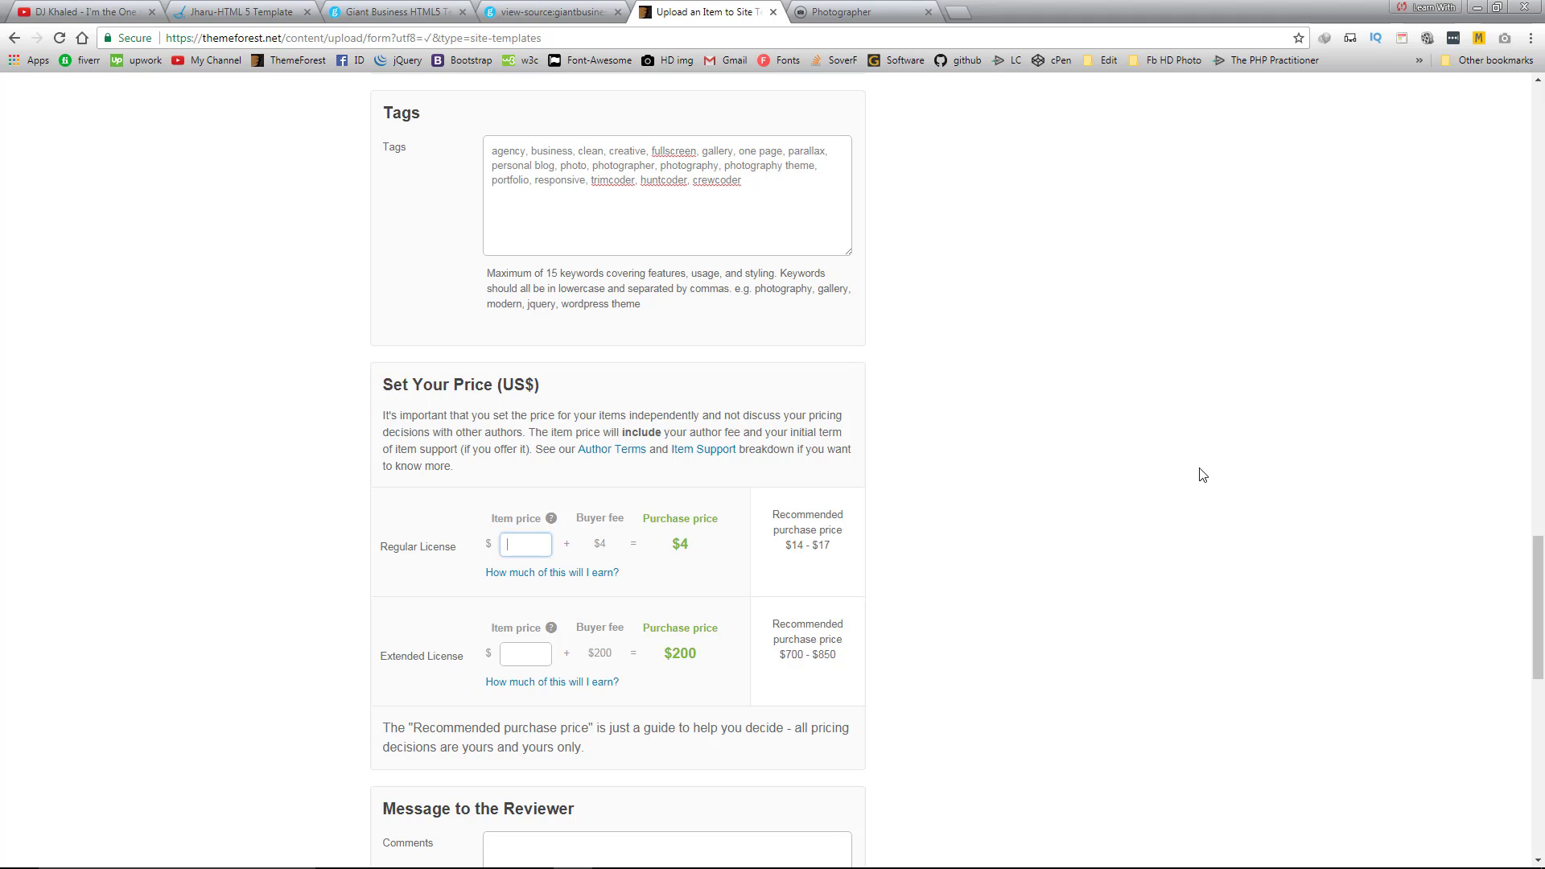
pyautogui.write('5')
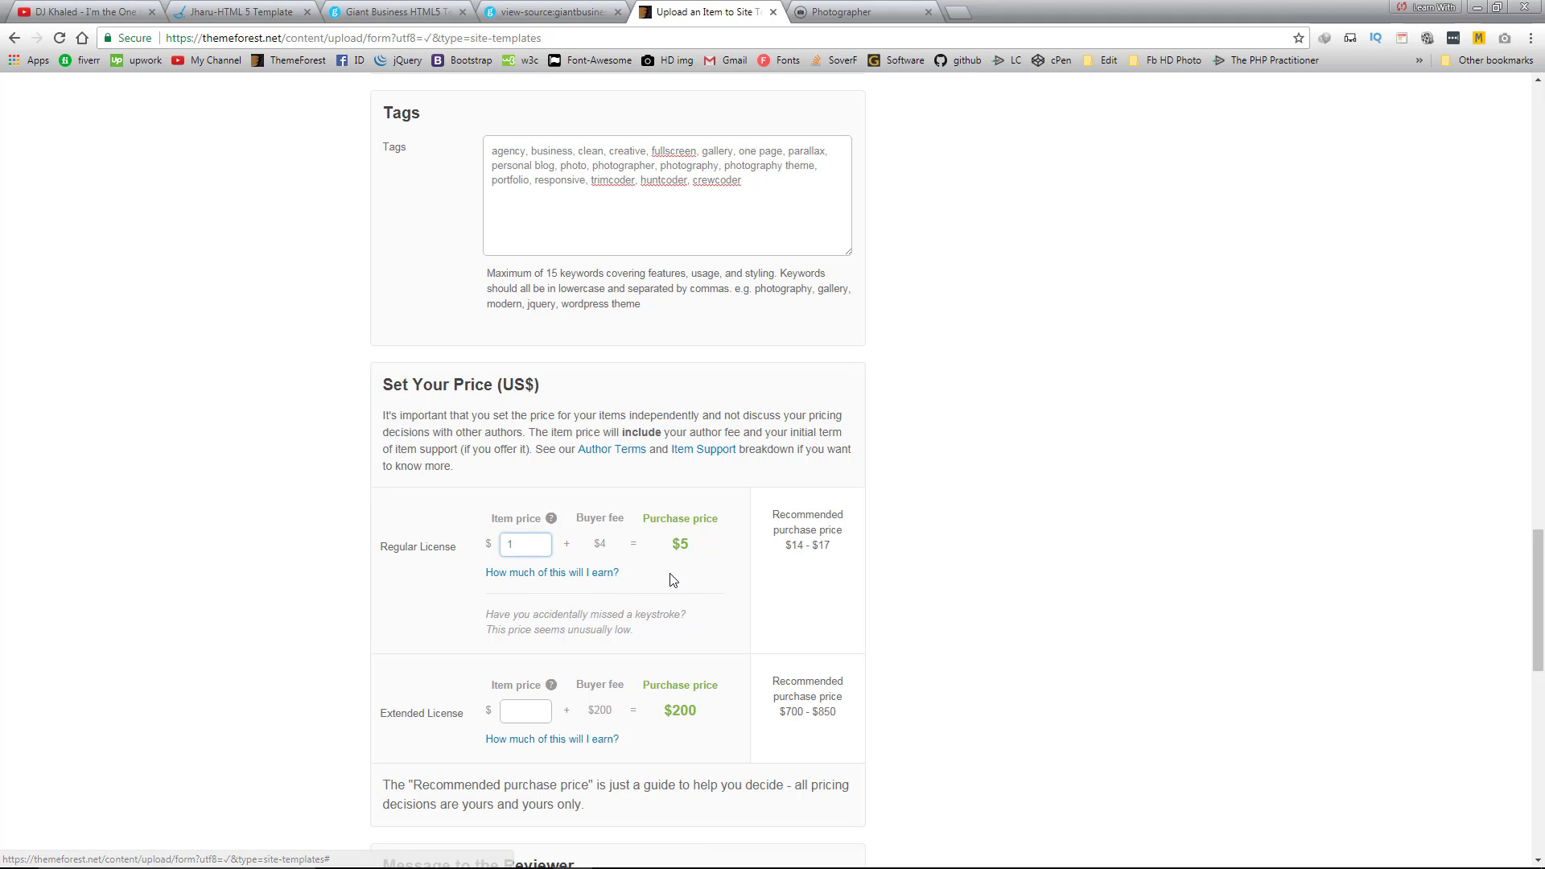
pyautogui.moveTo(542, 546); pyautogui.dragTo(468, 550)
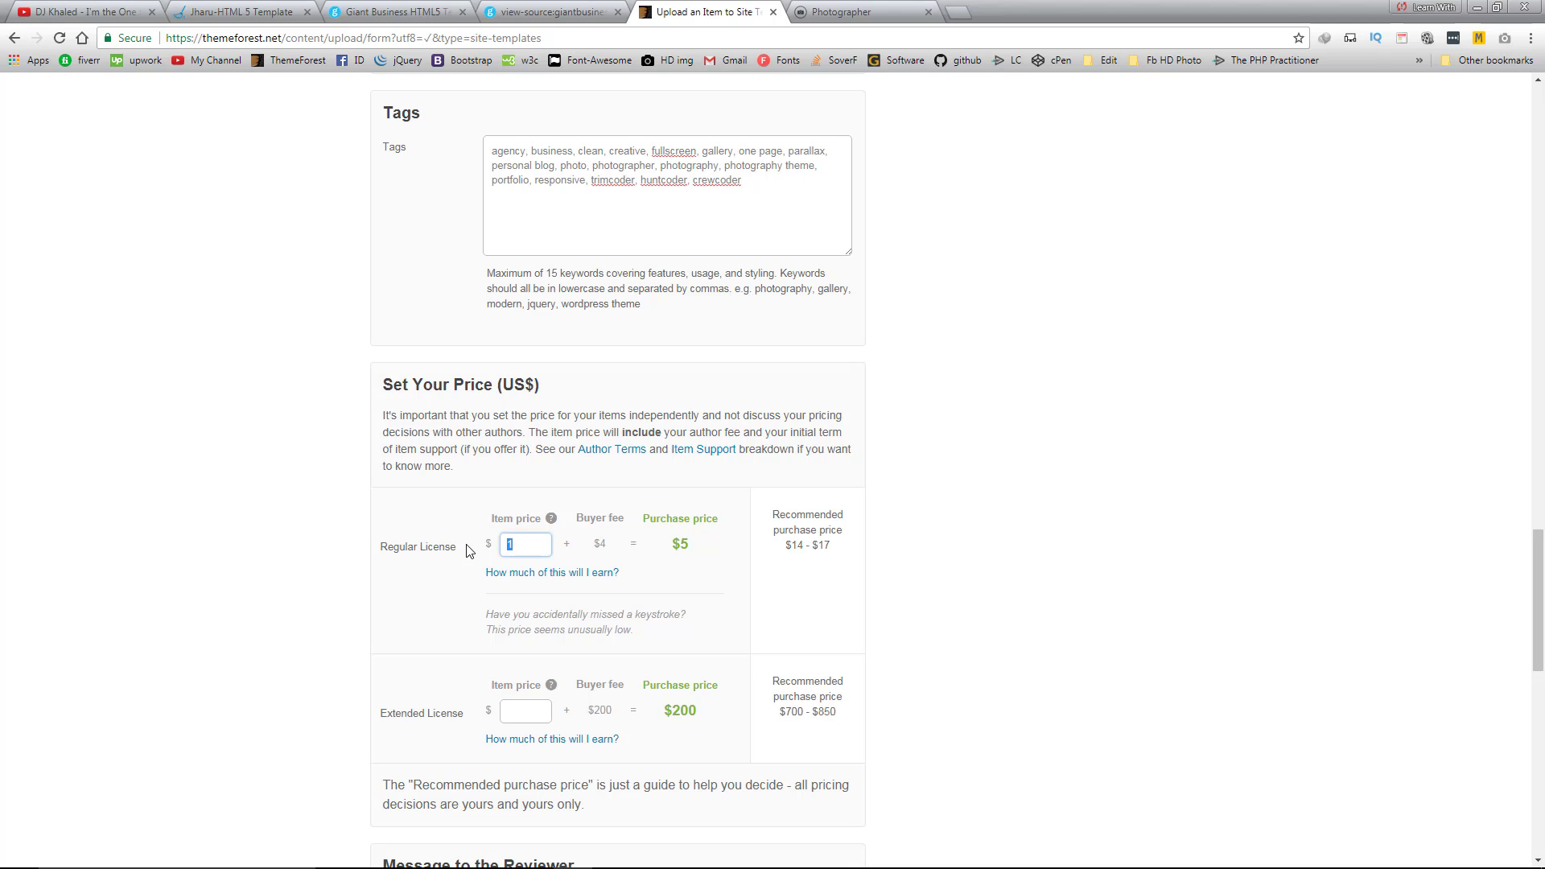
pyautogui.click(1080, 810)
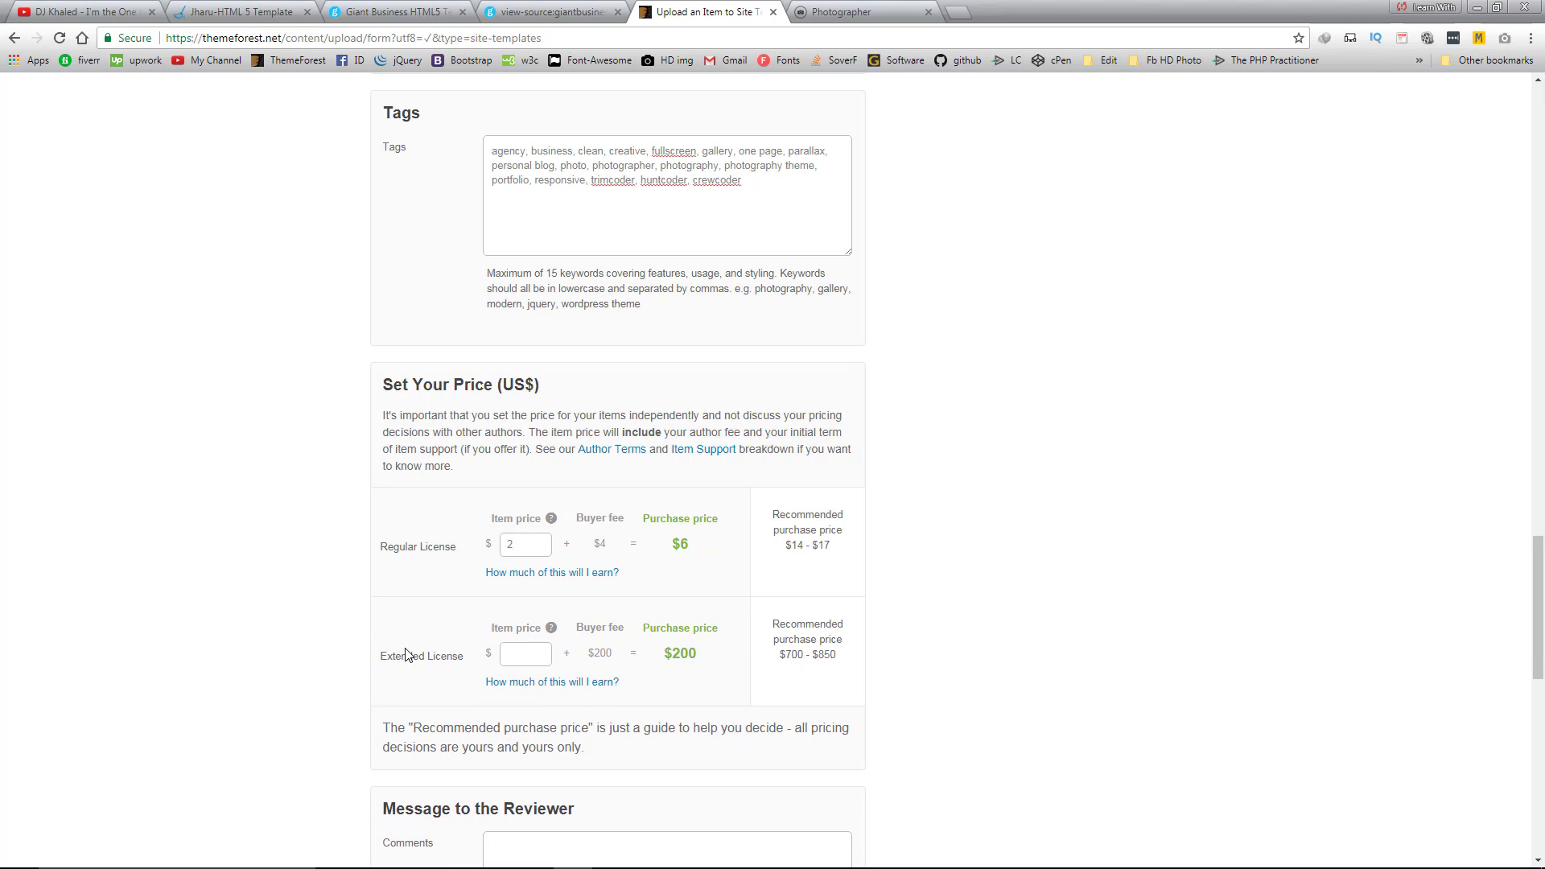
# Set the Extended License item price to $400
pyautogui.click(544, 650)
pyautogui.write('400')
pyautogui.click(1051, 600)
pyautogui.click(603, 541)
pyautogui.scroll(-1, 869, 624)
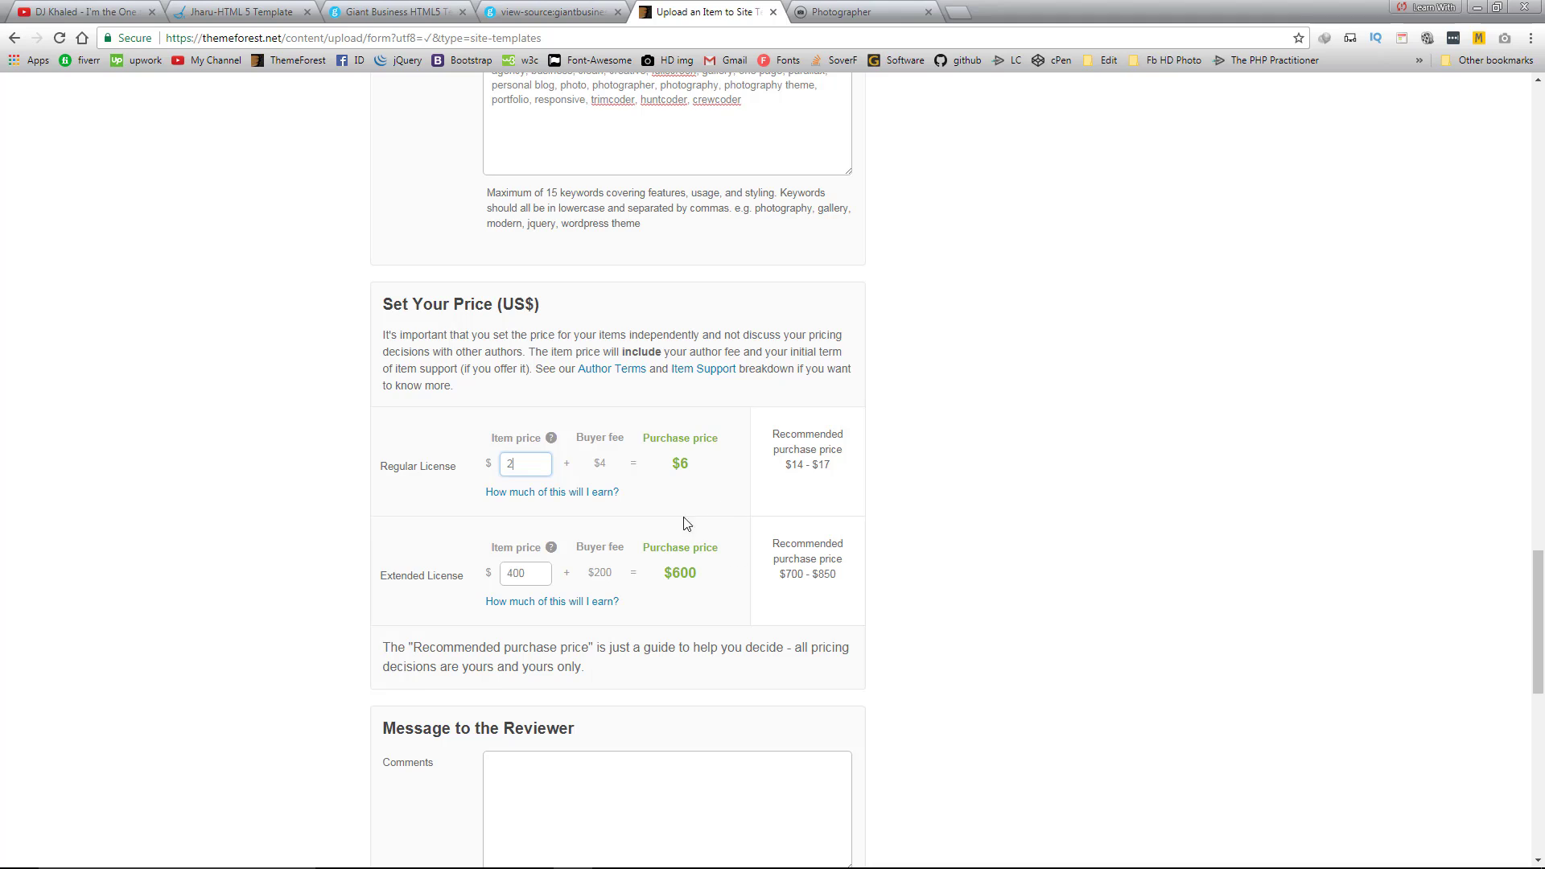
# Try an Extended License item price of $399
pyautogui.moveTo(535, 573)
pyautogui.mouseDown()
pyautogui.moveTo(497, 571)
pyautogui.moveTo(513, 575)
pyautogui.mouseUp()
pyautogui.click(528, 576)
pyautogui.click(534, 572)
pyautogui.click(532, 572)
pyautogui.write('399')
pyautogui.click(653, 603)
# Search Everything for "themeforest clas", open the themeforest-class-file folder under H:\Classes\Themeforest-class-file, and open Necessary_site_link.txt
pyautogui.scroll(-1, 755, 578)
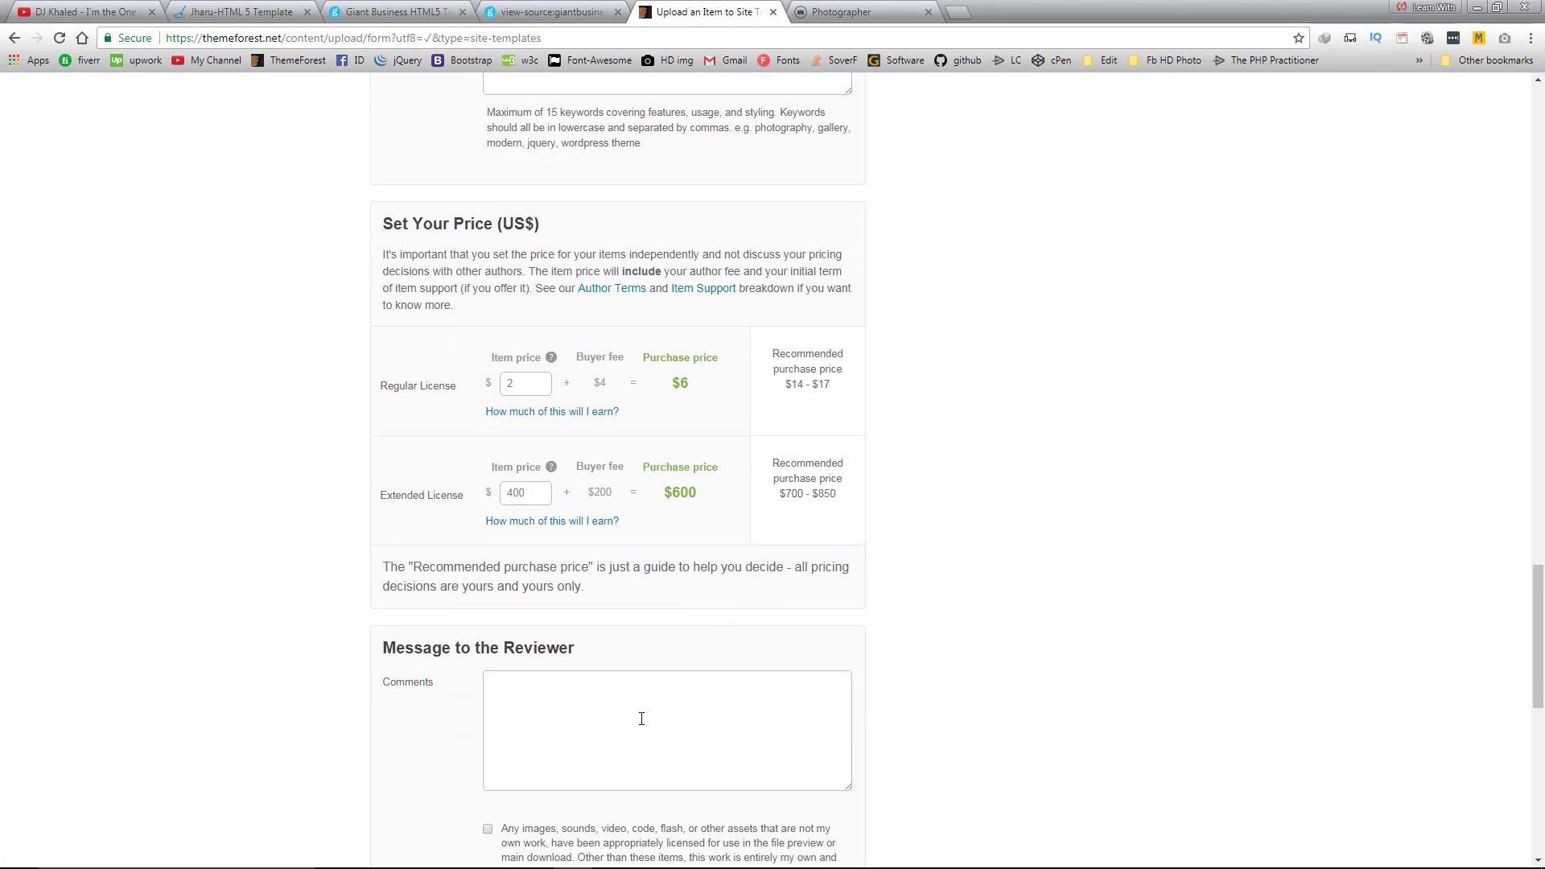
pyautogui.scroll(-1, 541, 730)
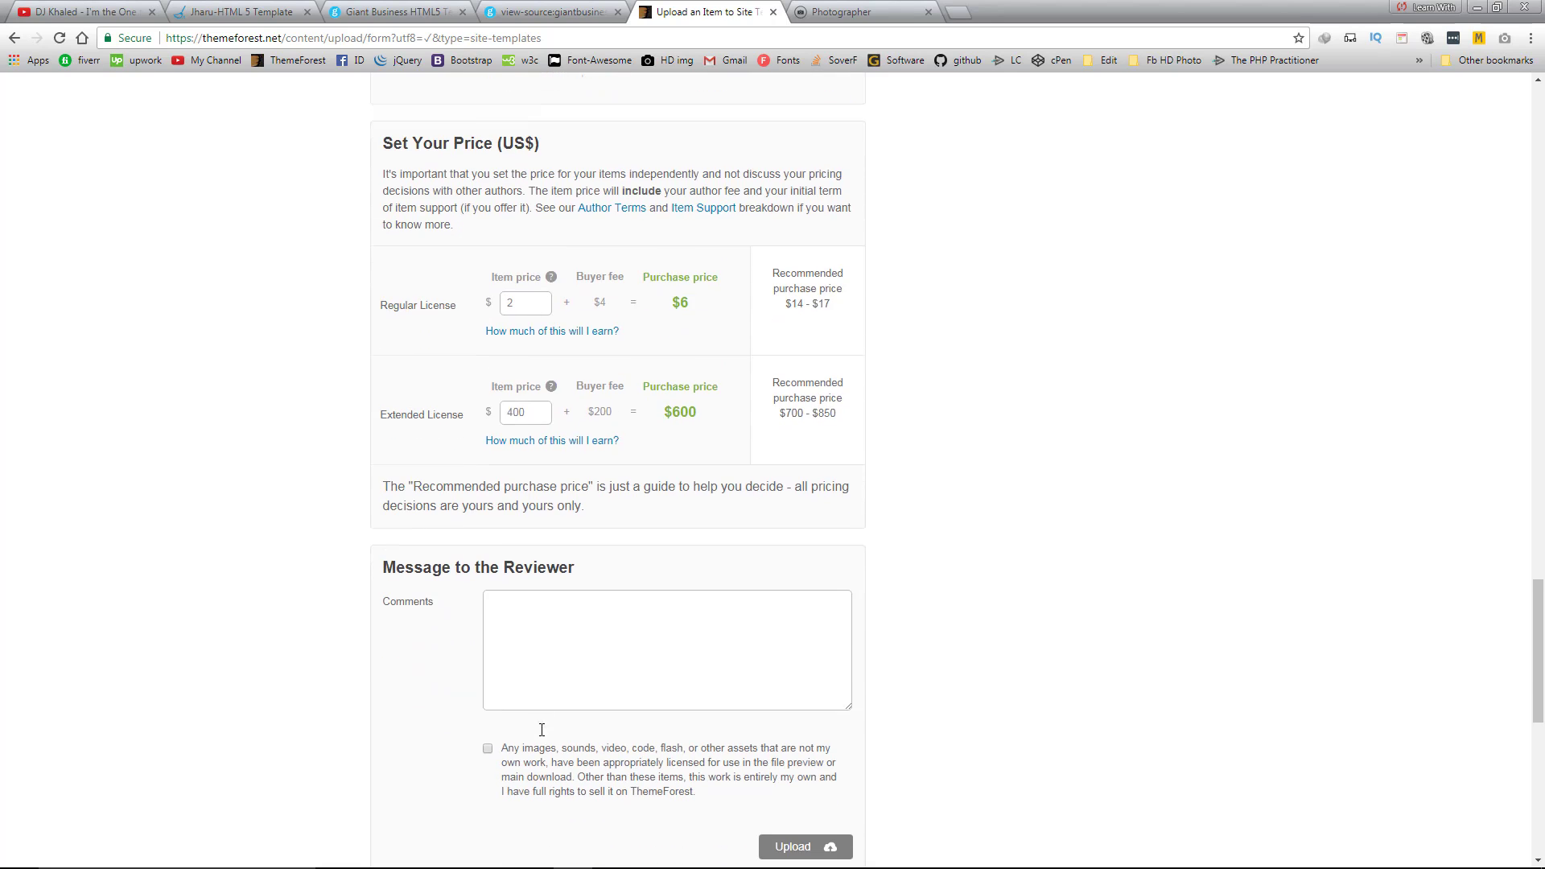
pyautogui.click(1348, 853)
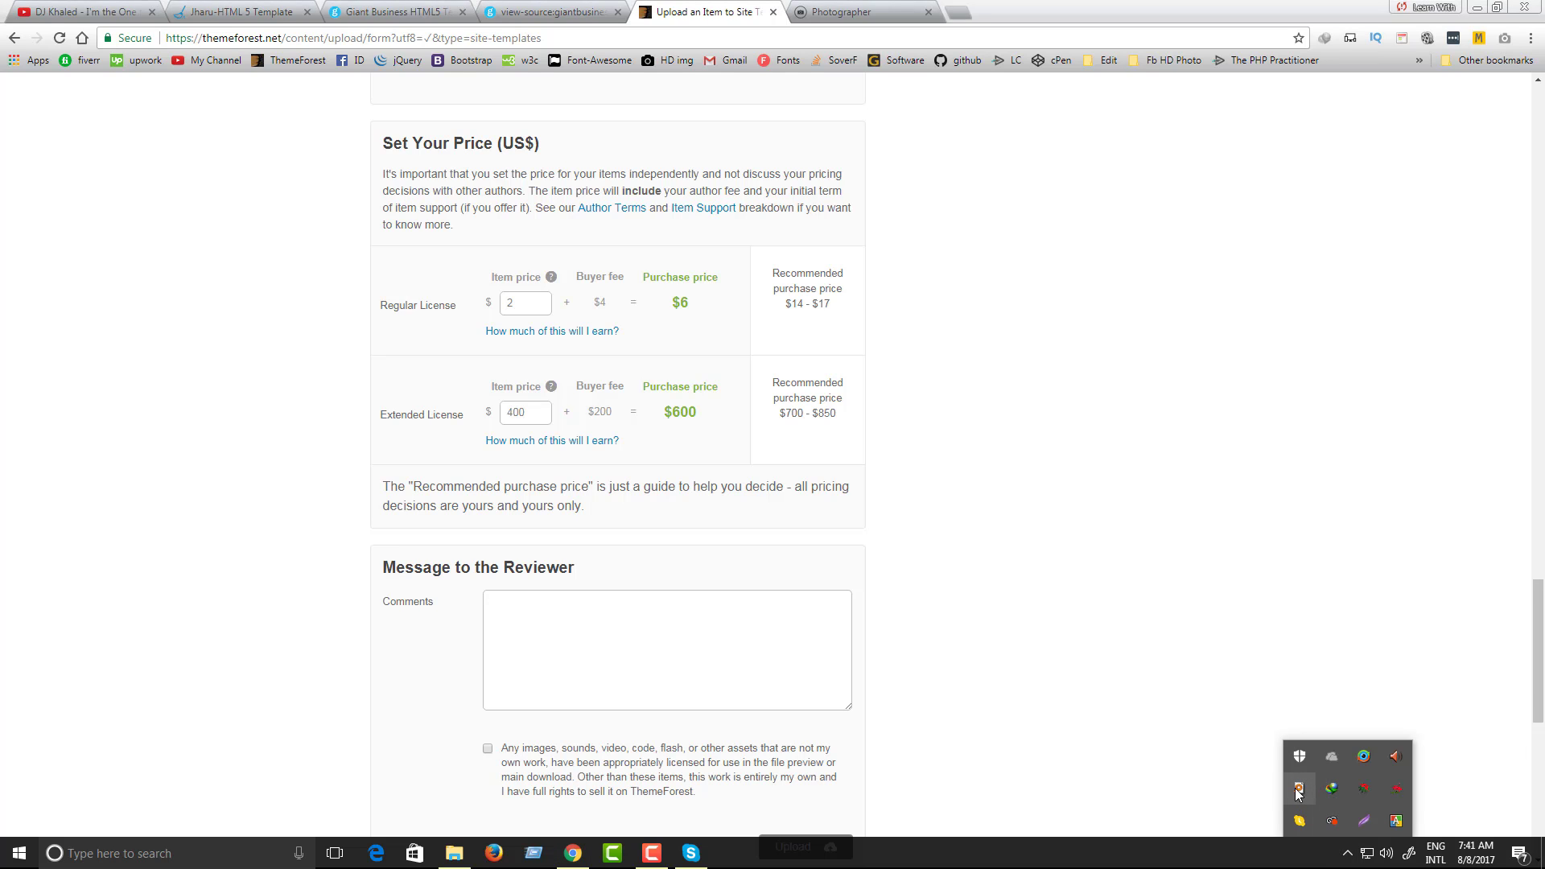
pyautogui.click(1299, 793)
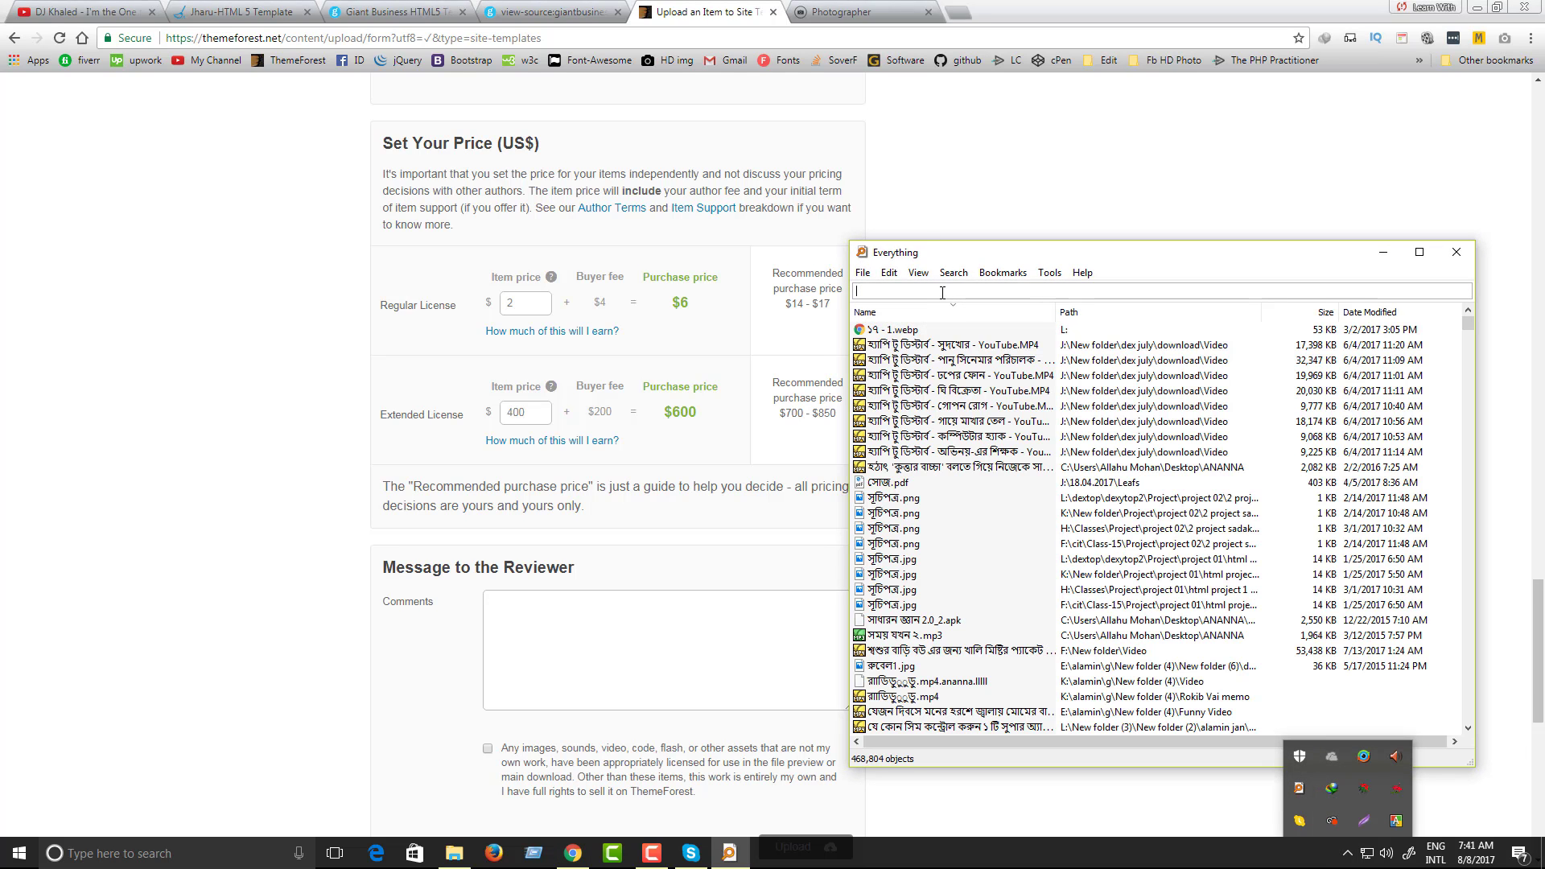
pyautogui.write('themef')
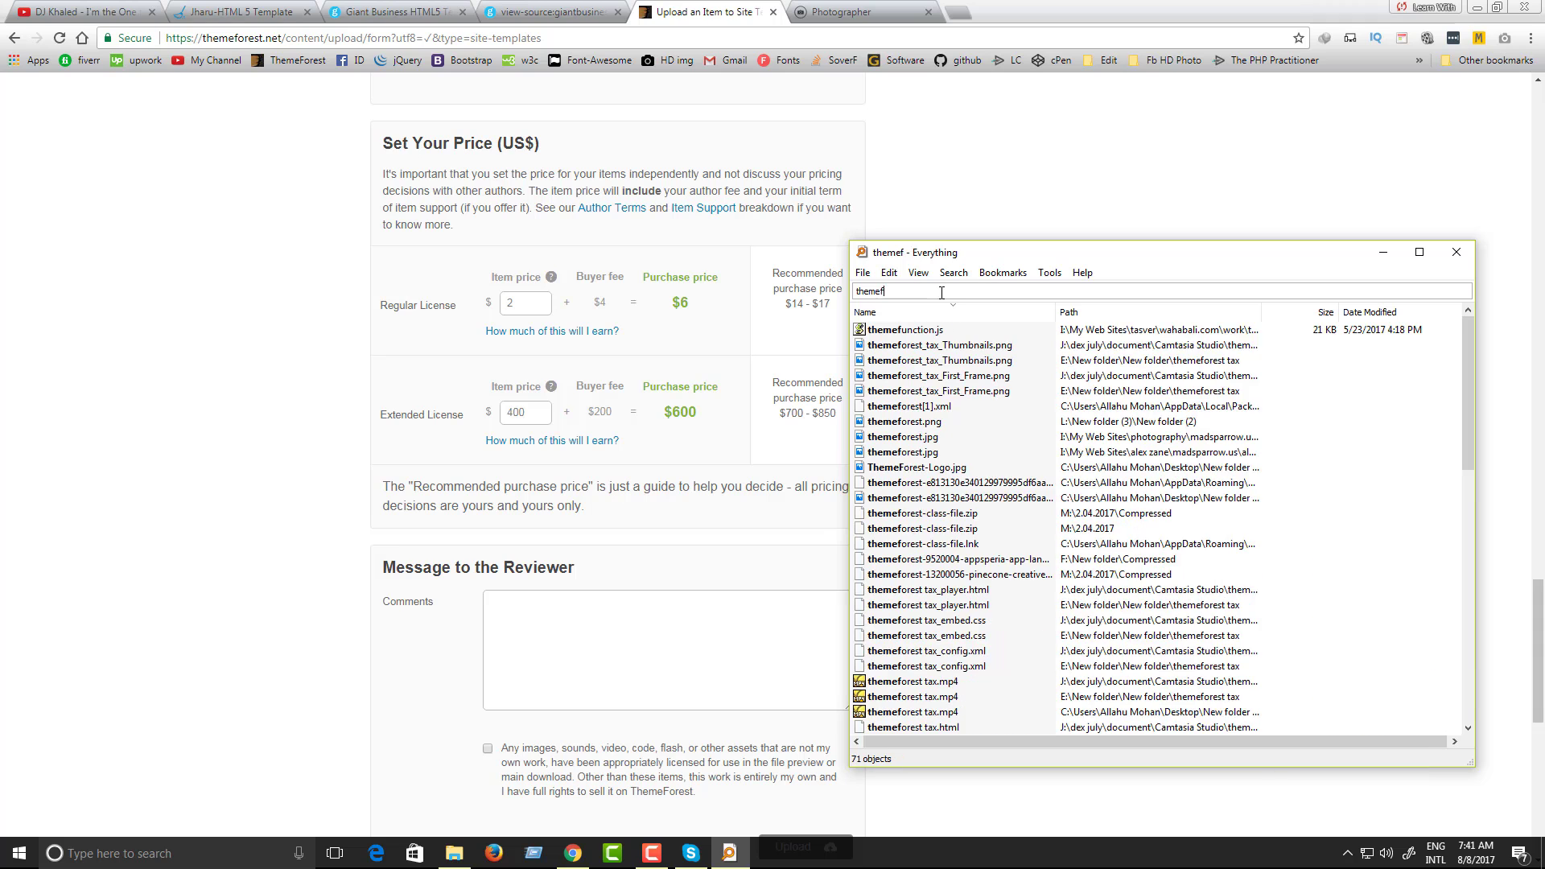
pyautogui.write('orest clas')
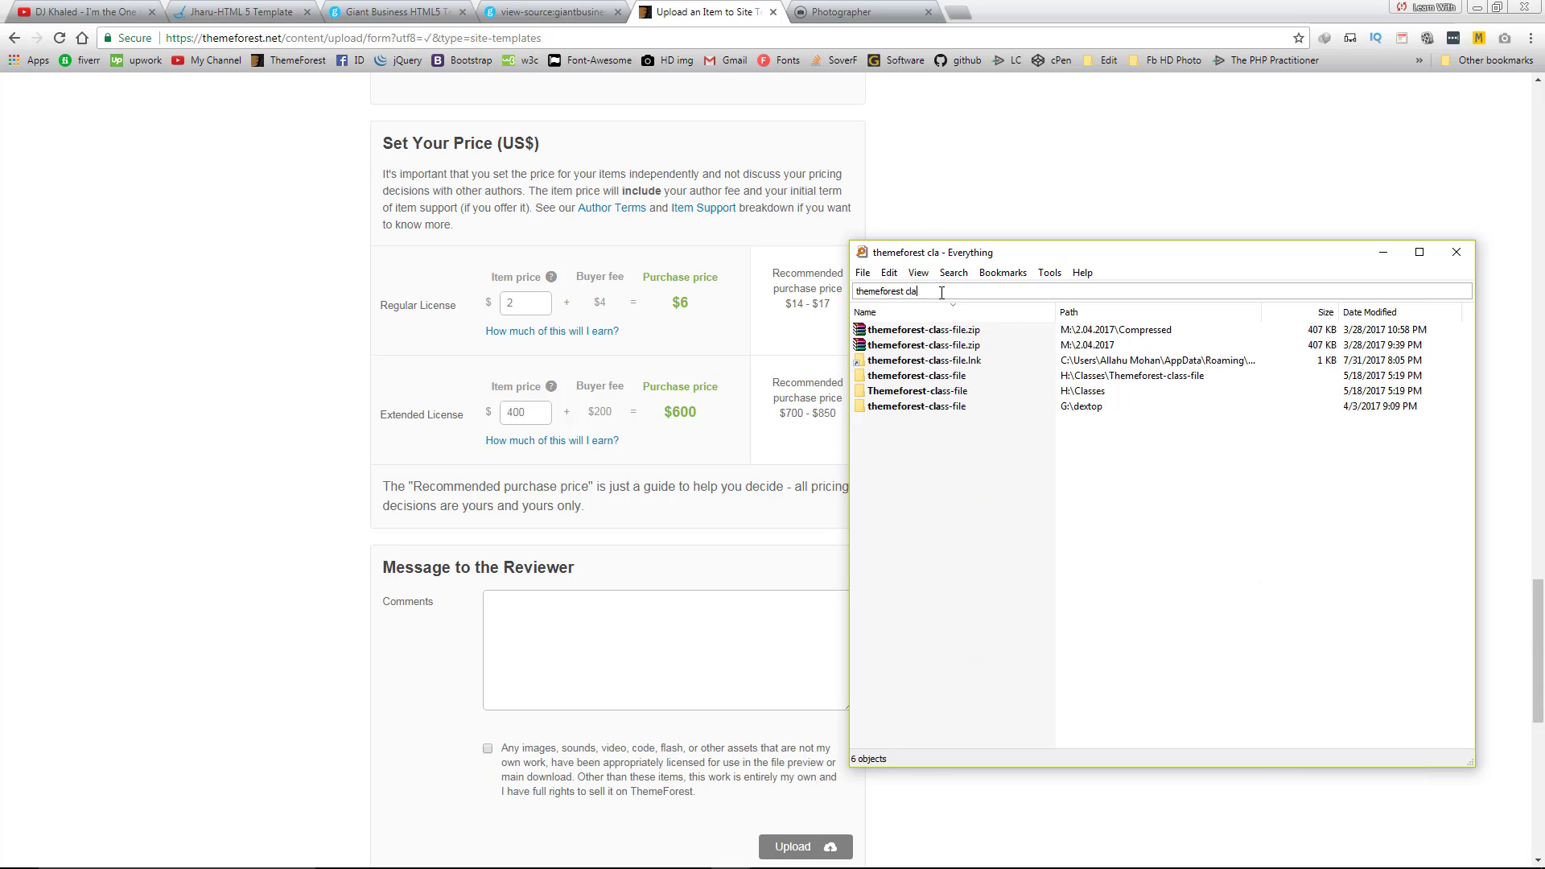
pyautogui.doubleClick(946, 375)
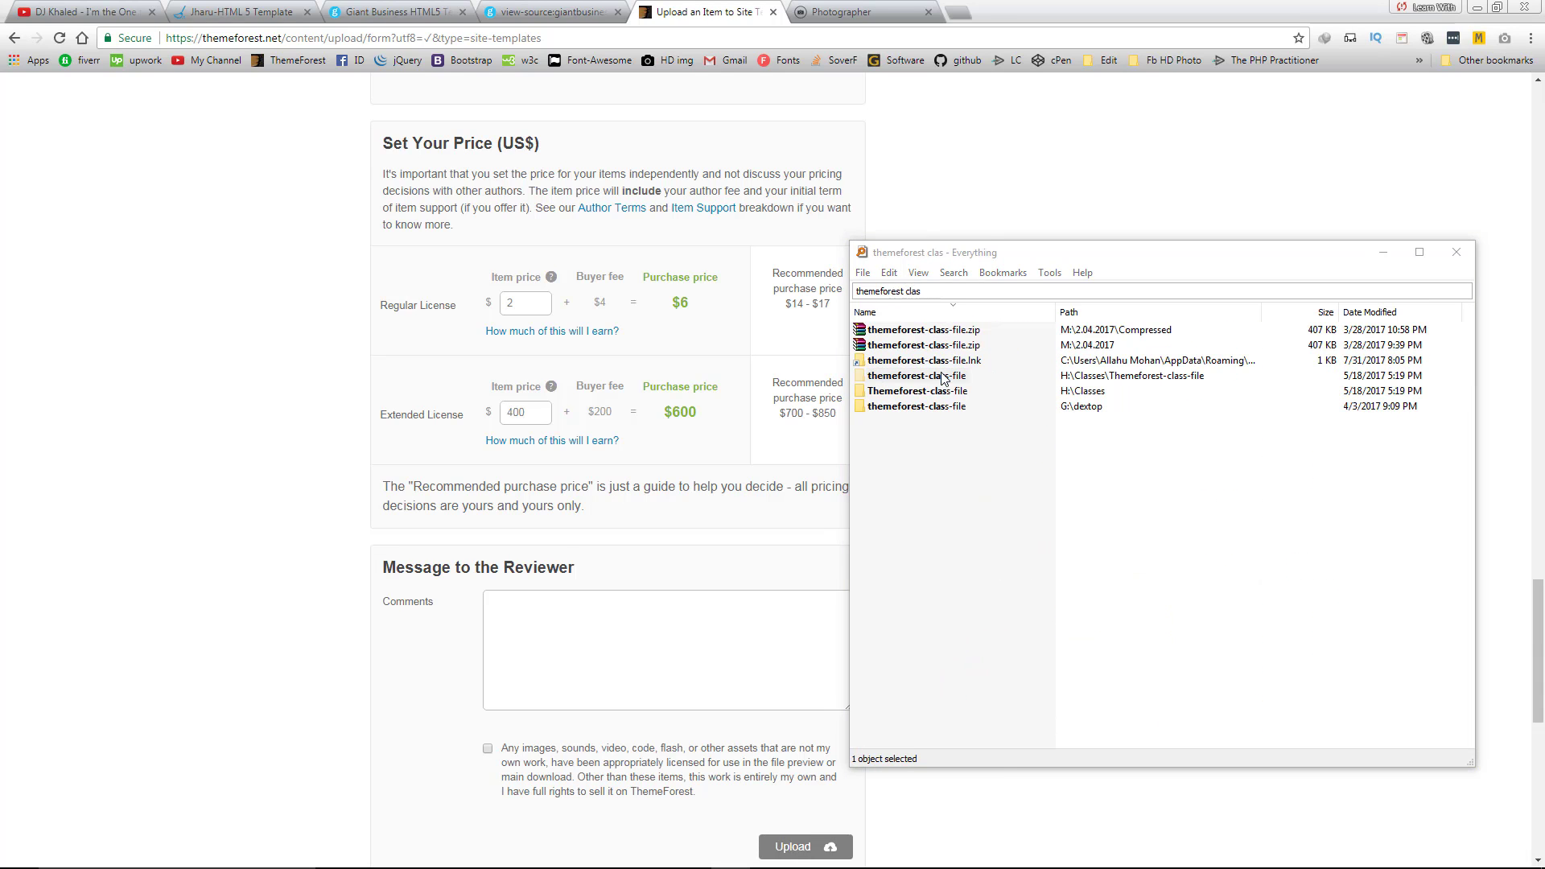
pyautogui.doubleClick(793, 213)
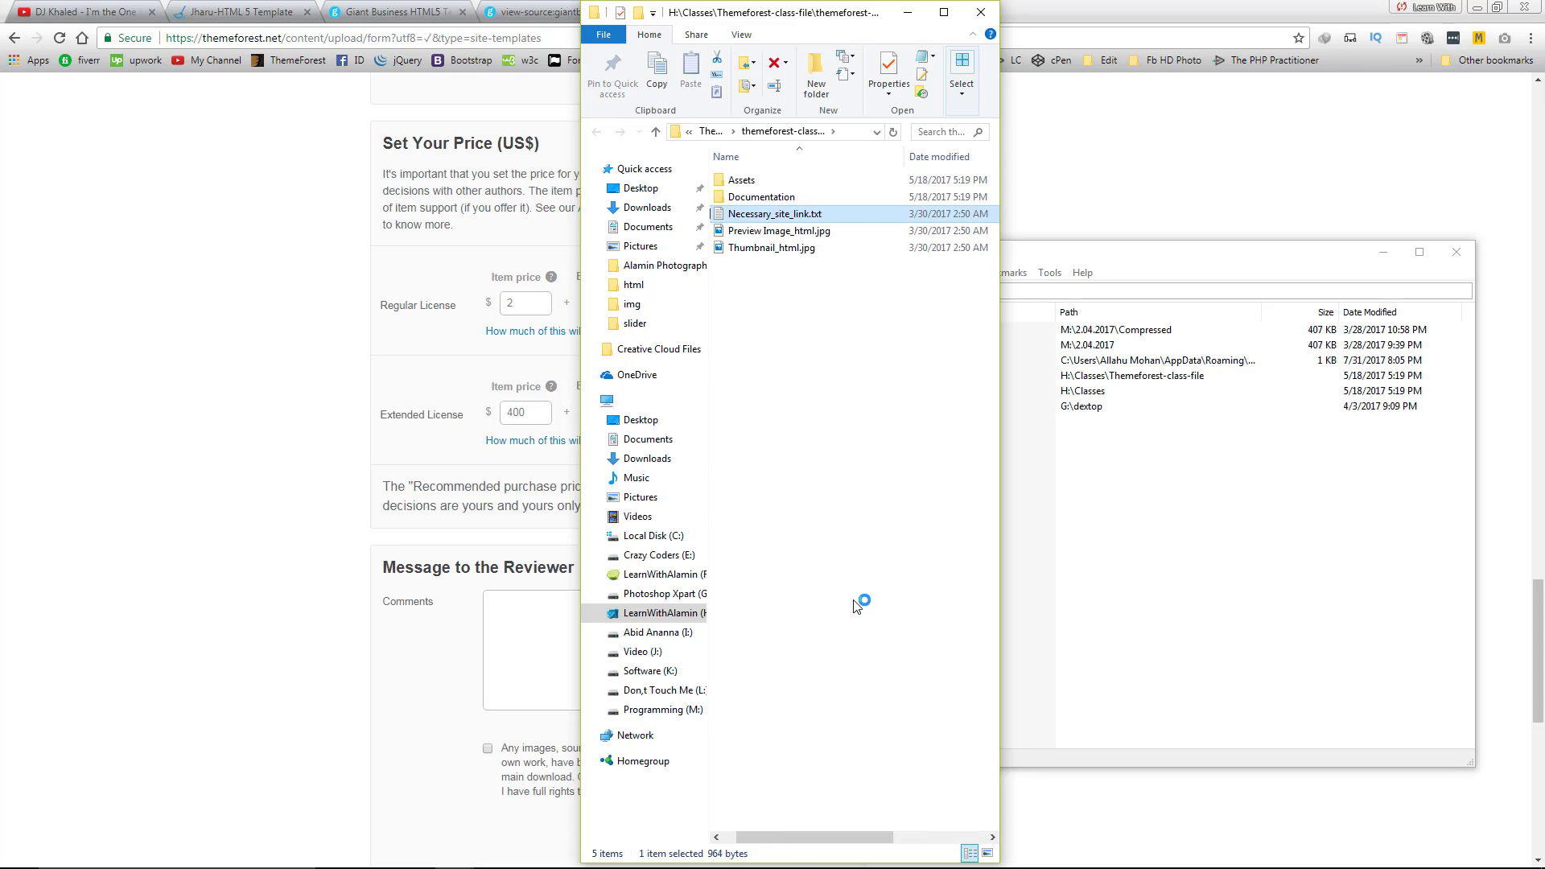
# Copy the Resubmission message from the text file into the reviewer Comments, closing the Notepad, folder and Everything windows
pyautogui.scroll(-4, 594, 684)
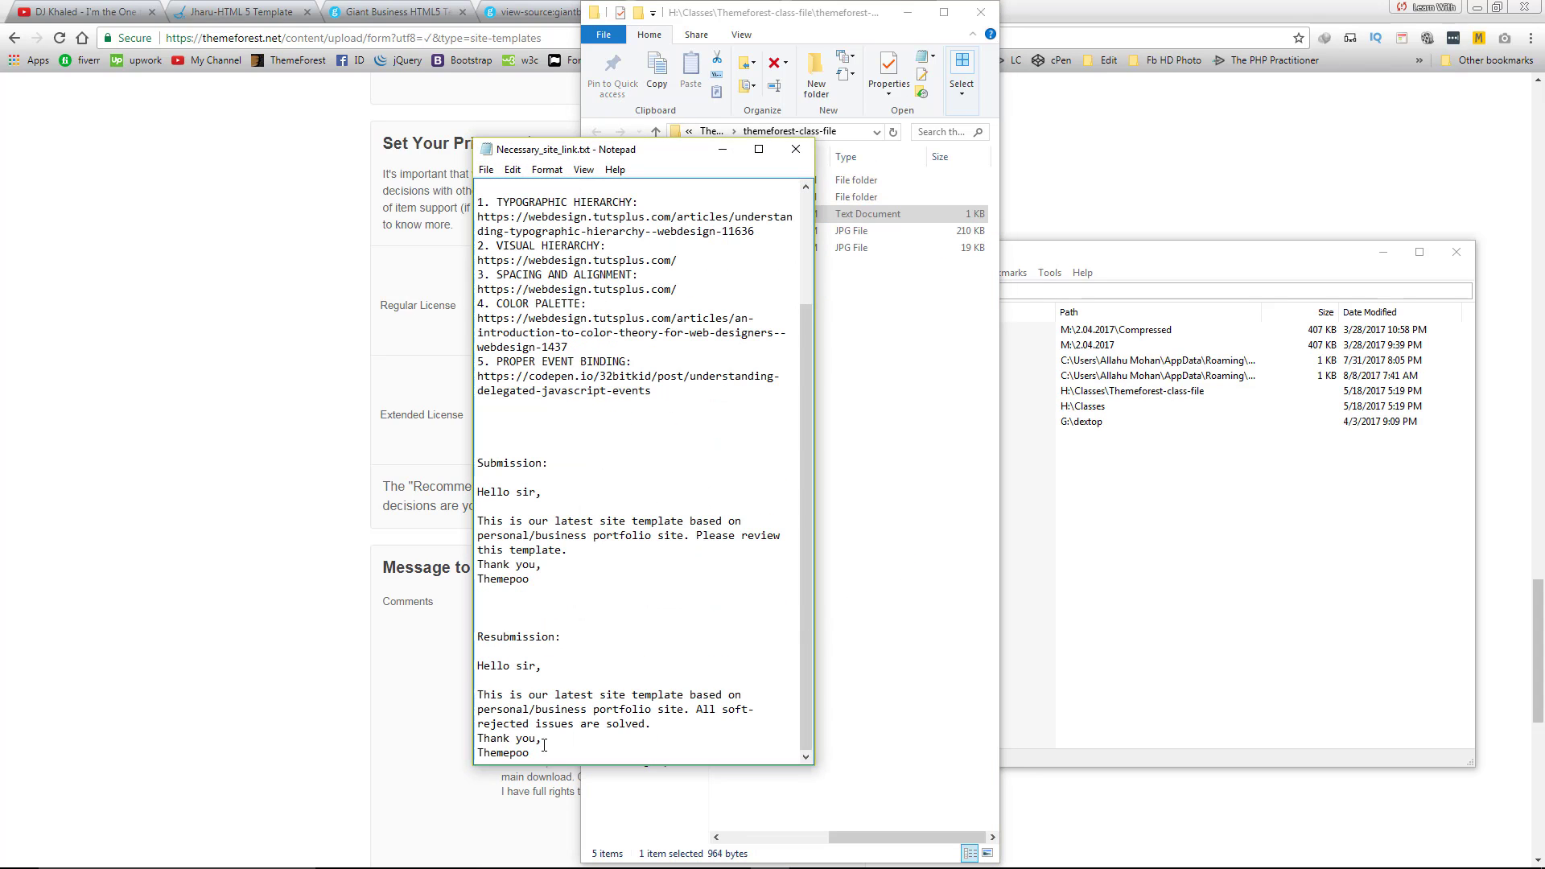
pyautogui.moveTo(544, 746); pyautogui.dragTo(454, 672)
pyautogui.hotkey('ctrl', 'c')
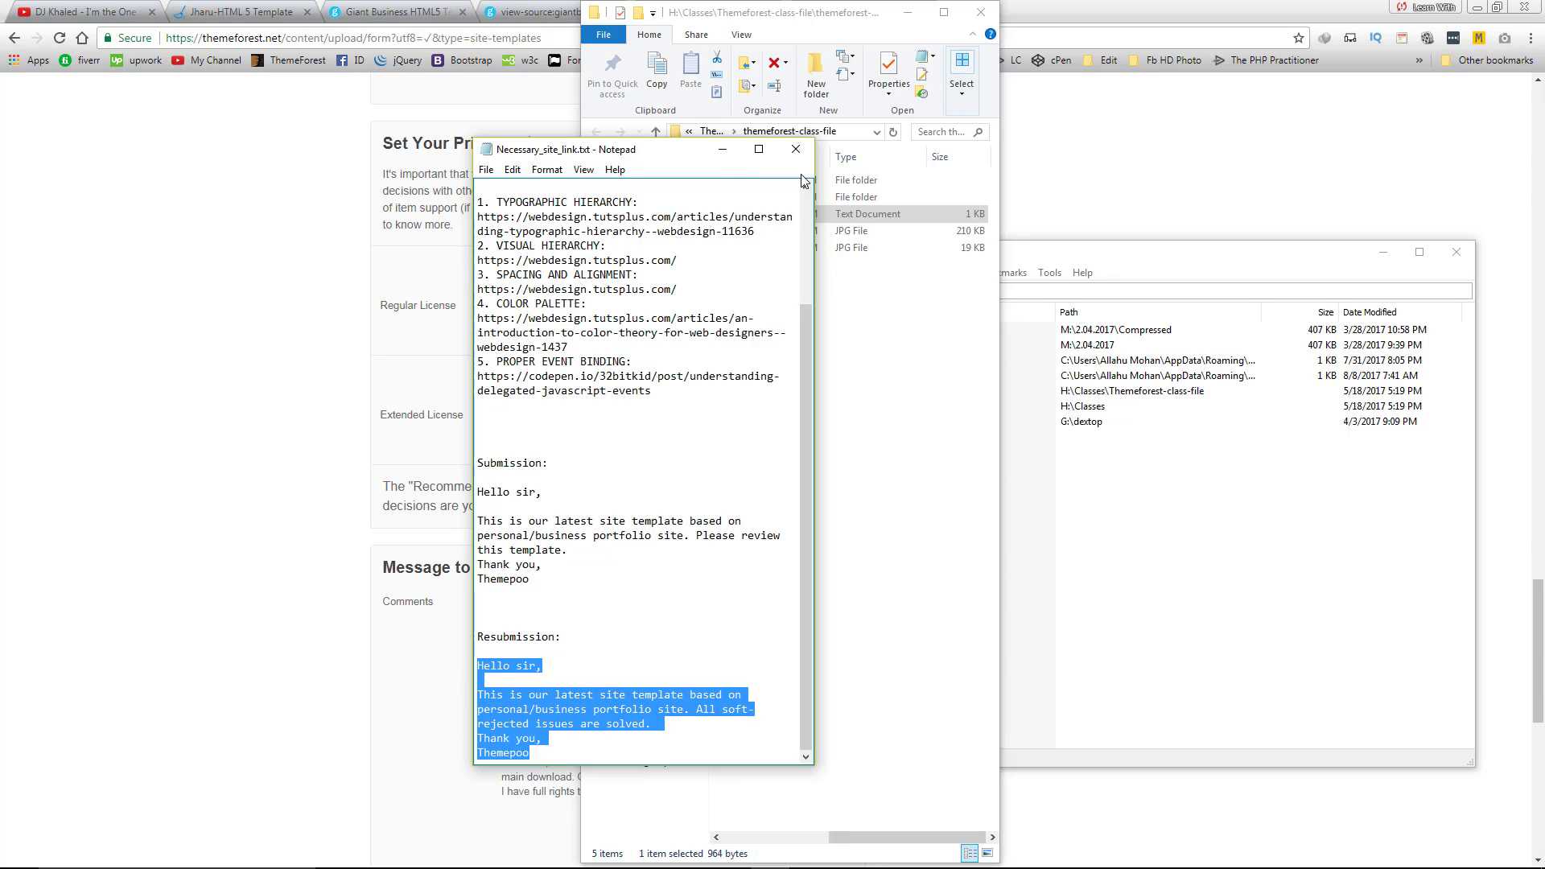
pyautogui.click(795, 148)
pyautogui.click(980, 12)
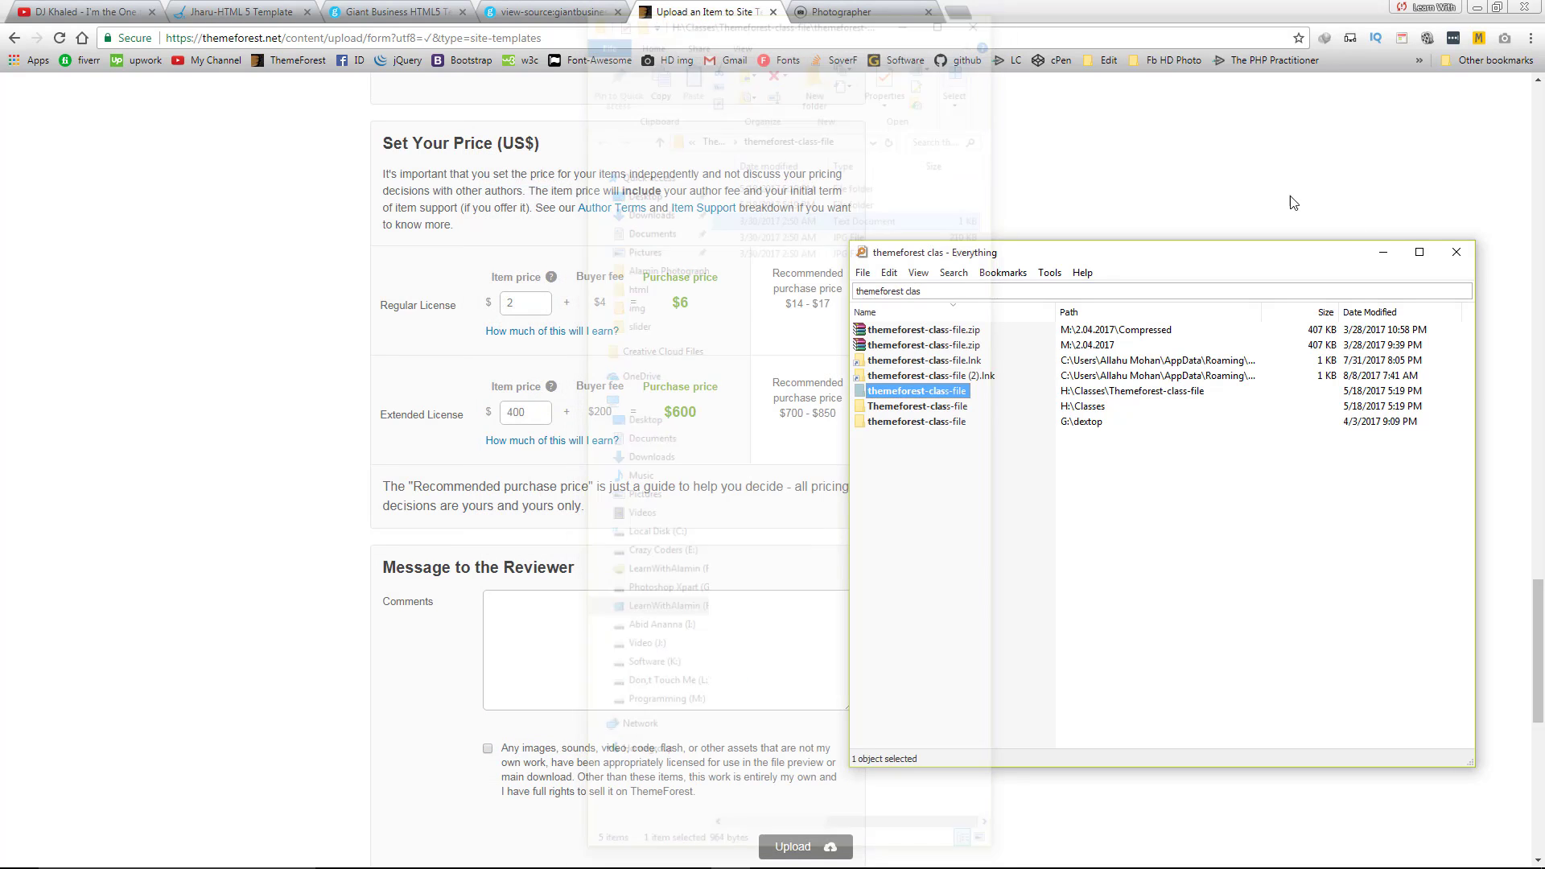
pyautogui.click(1457, 252)
pyautogui.scroll(-2, 644, 403)
pyautogui.hotkey('ctrl', 'v')
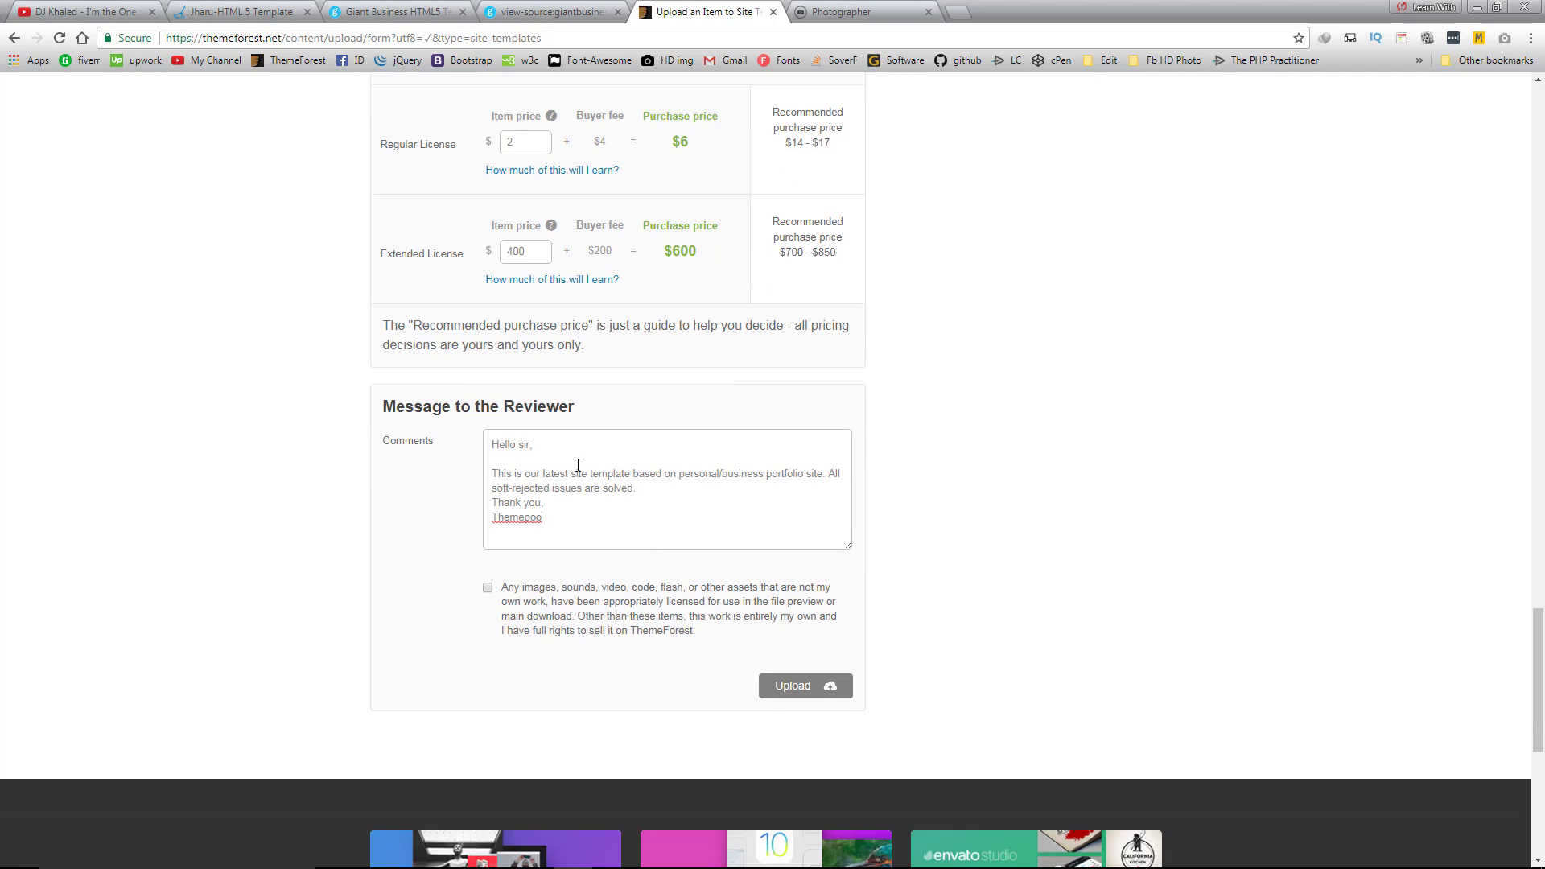
# In the reviewer message, change the sign-off to CrewCoder and replace "personal/business" with "photography"
pyautogui.moveTo(551, 516); pyautogui.dragTo(475, 527)
pyautogui.write('CrewCoder')
pyautogui.moveTo(679, 475); pyautogui.dragTo(764, 474)
pyautogui.write('photo')
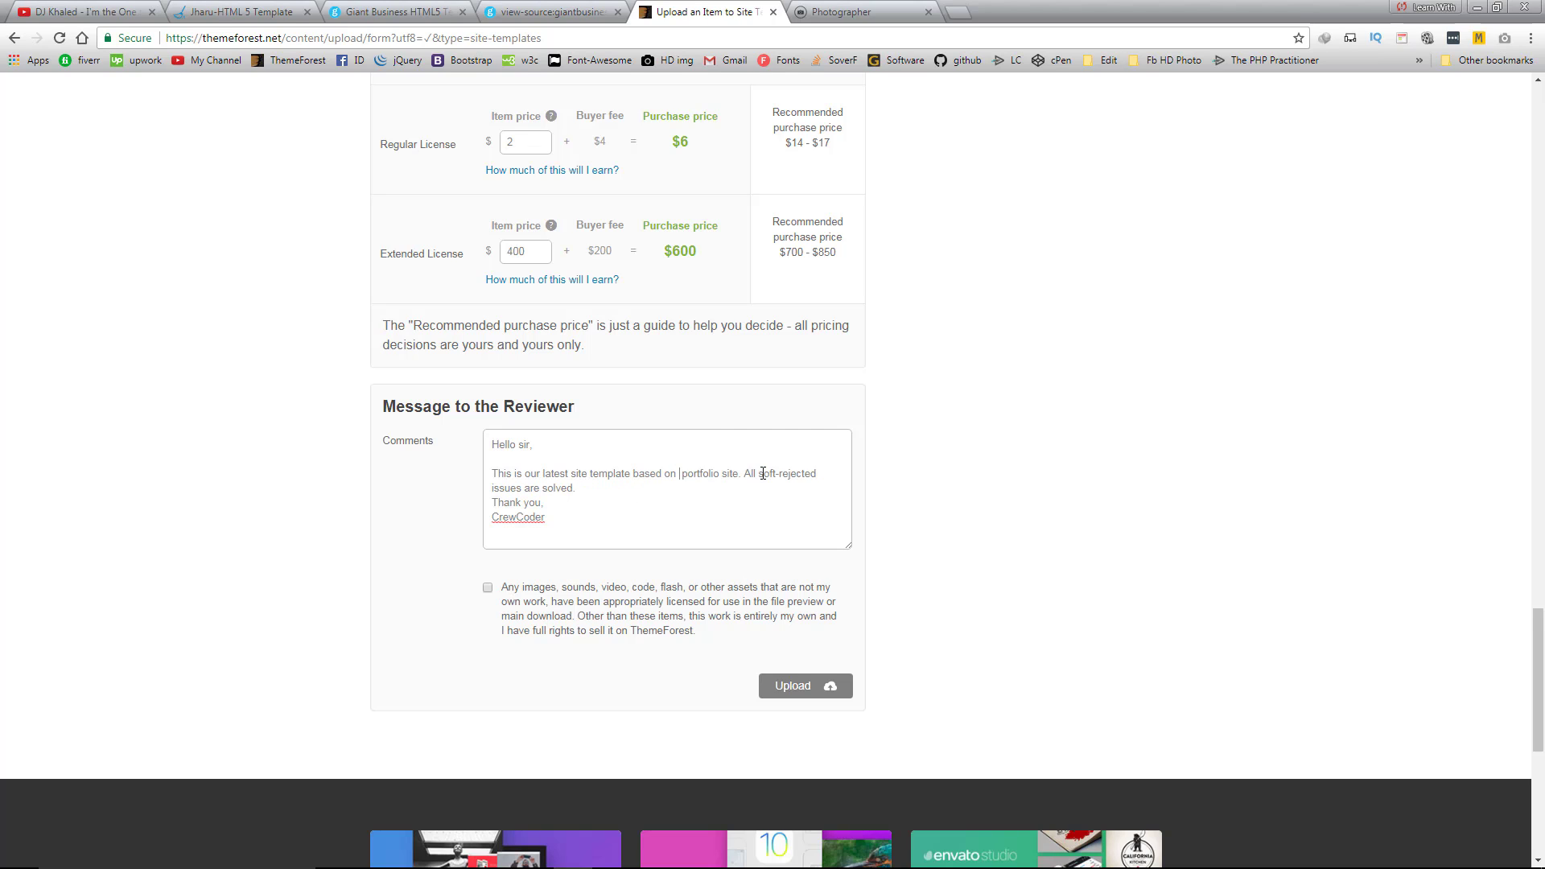
pyautogui.write('graphy')
pyautogui.moveTo(700, 866)
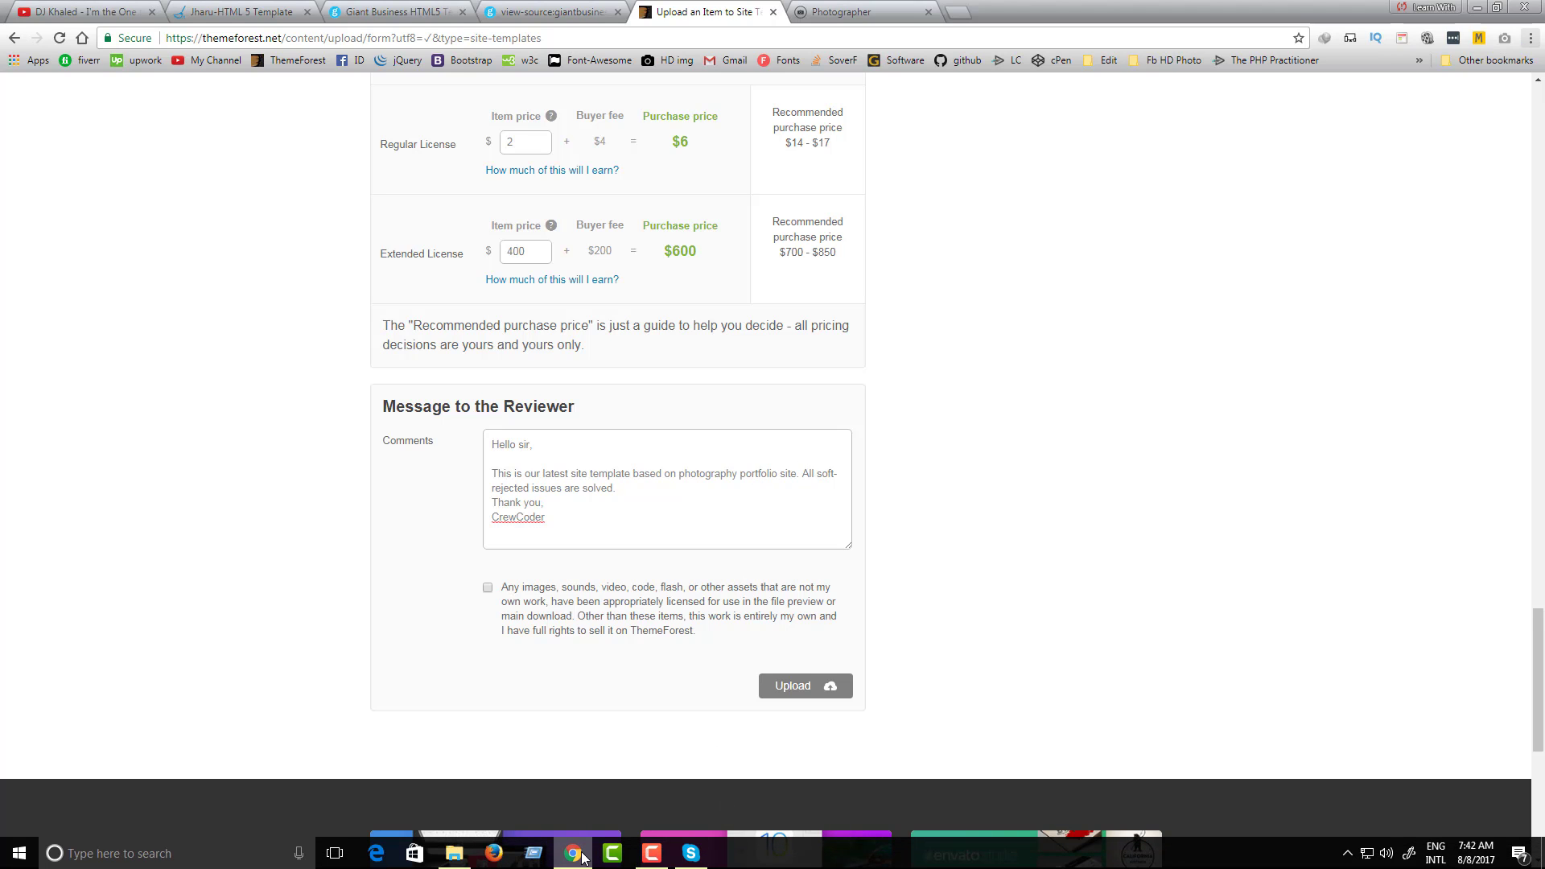
# Search Everything for "themeforest clas", open the themeforest-class-file folder and open Necessary_site_link.txt again
pyautogui.click(1348, 853)
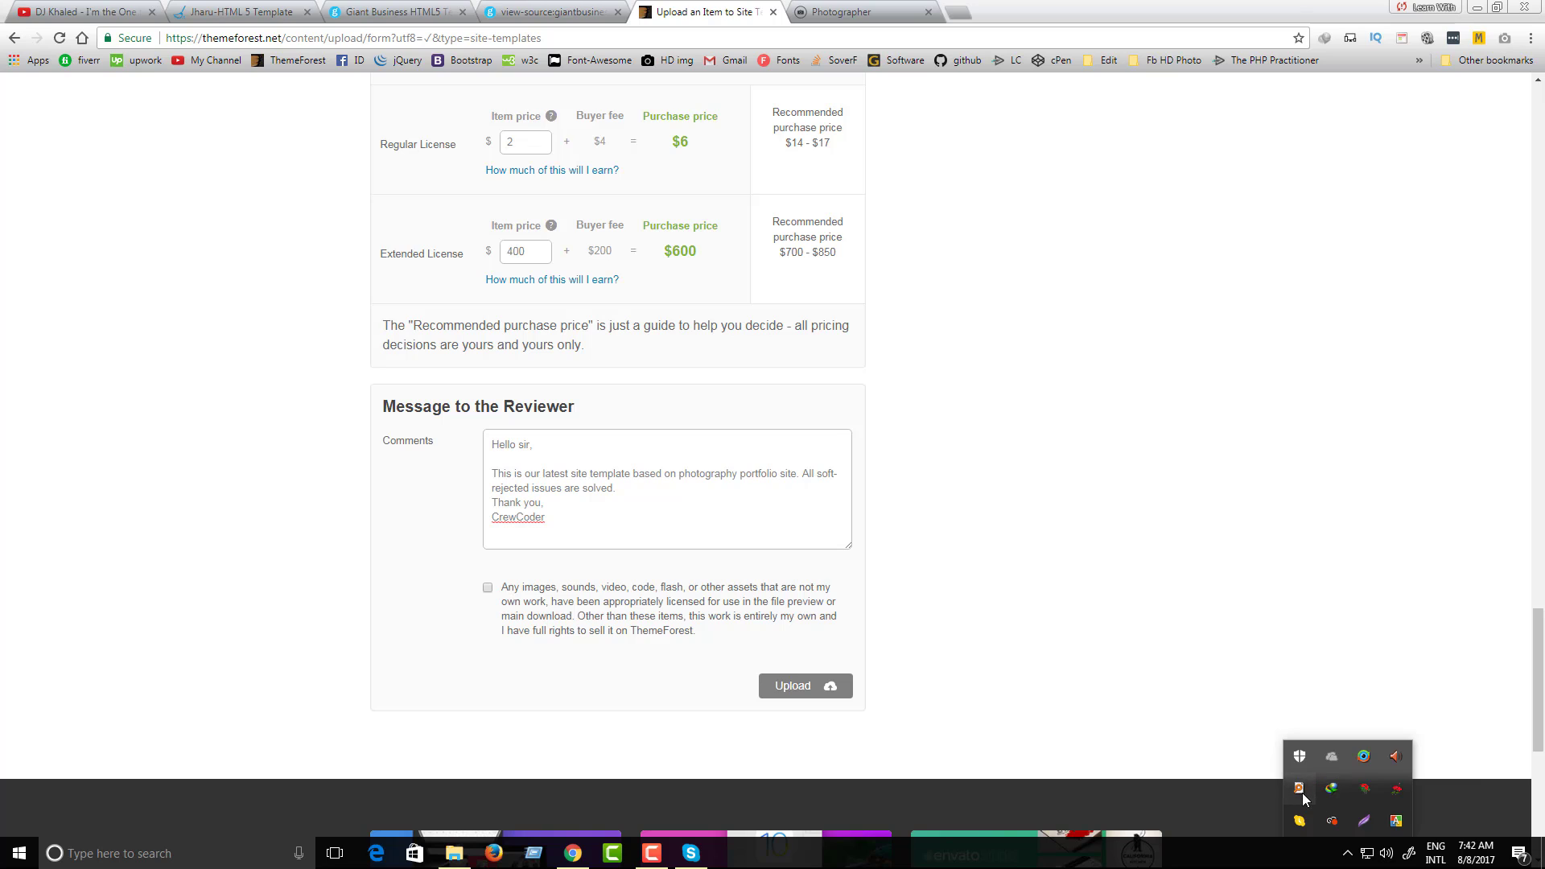
pyautogui.click(1300, 791)
pyautogui.write('theme')
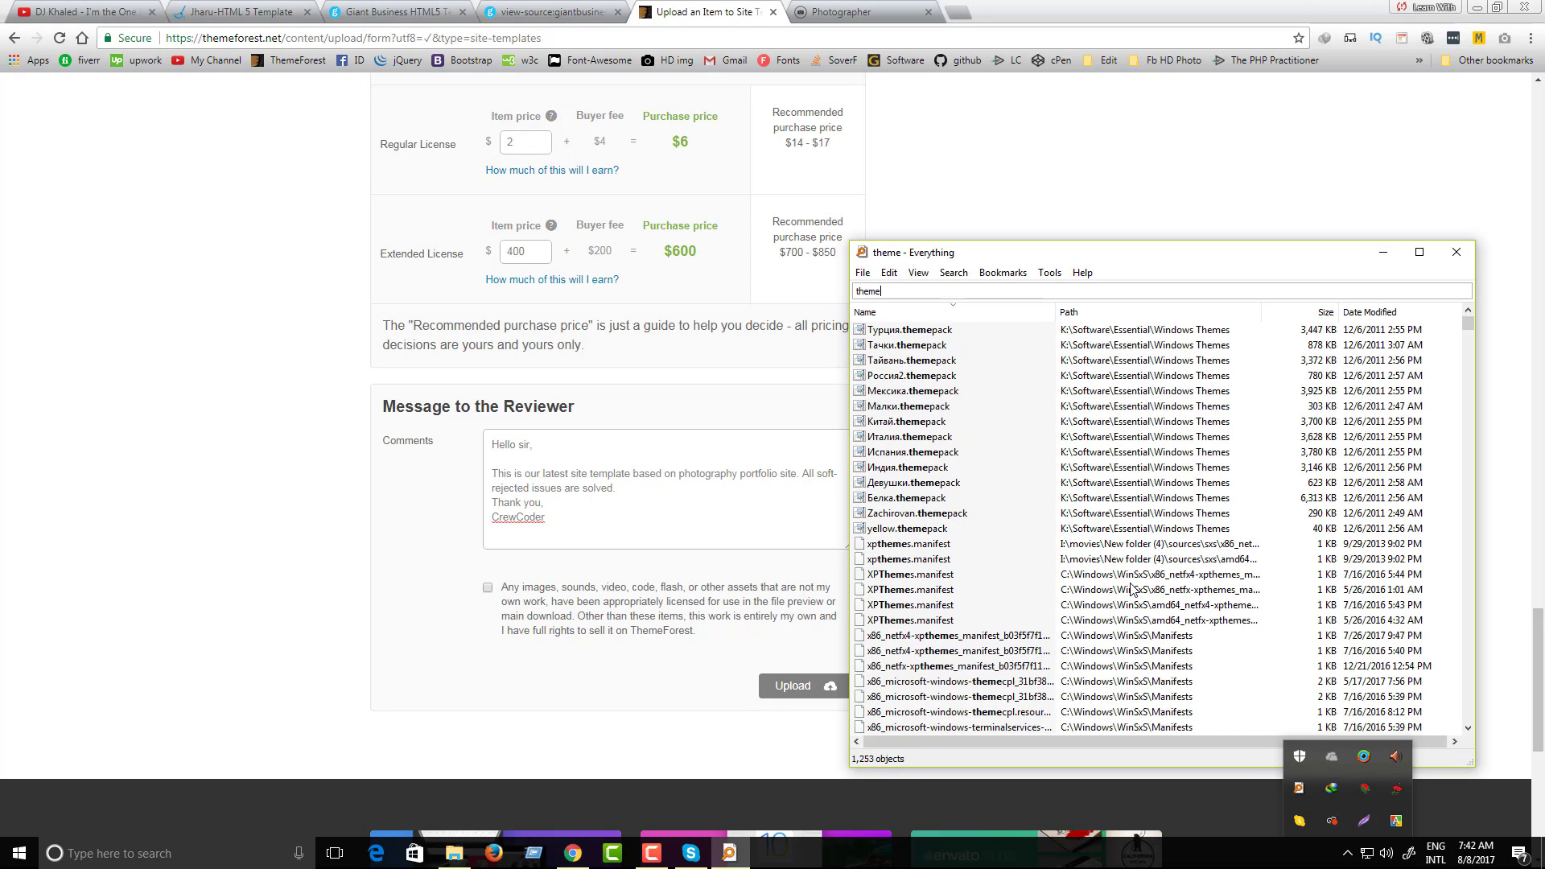
pyautogui.write('forest c')
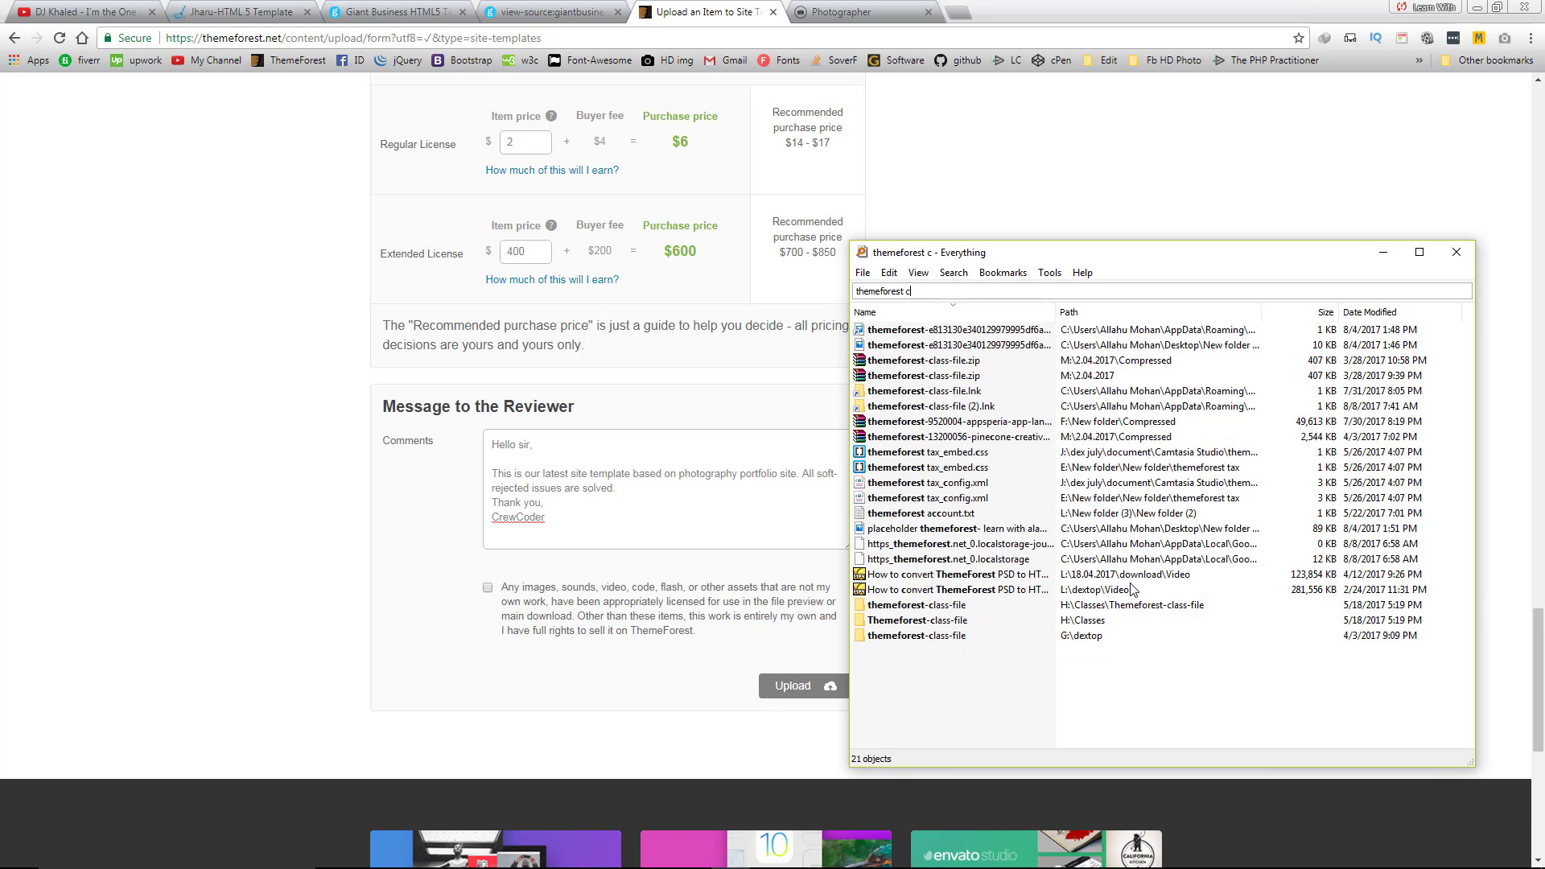
pyautogui.write('las')
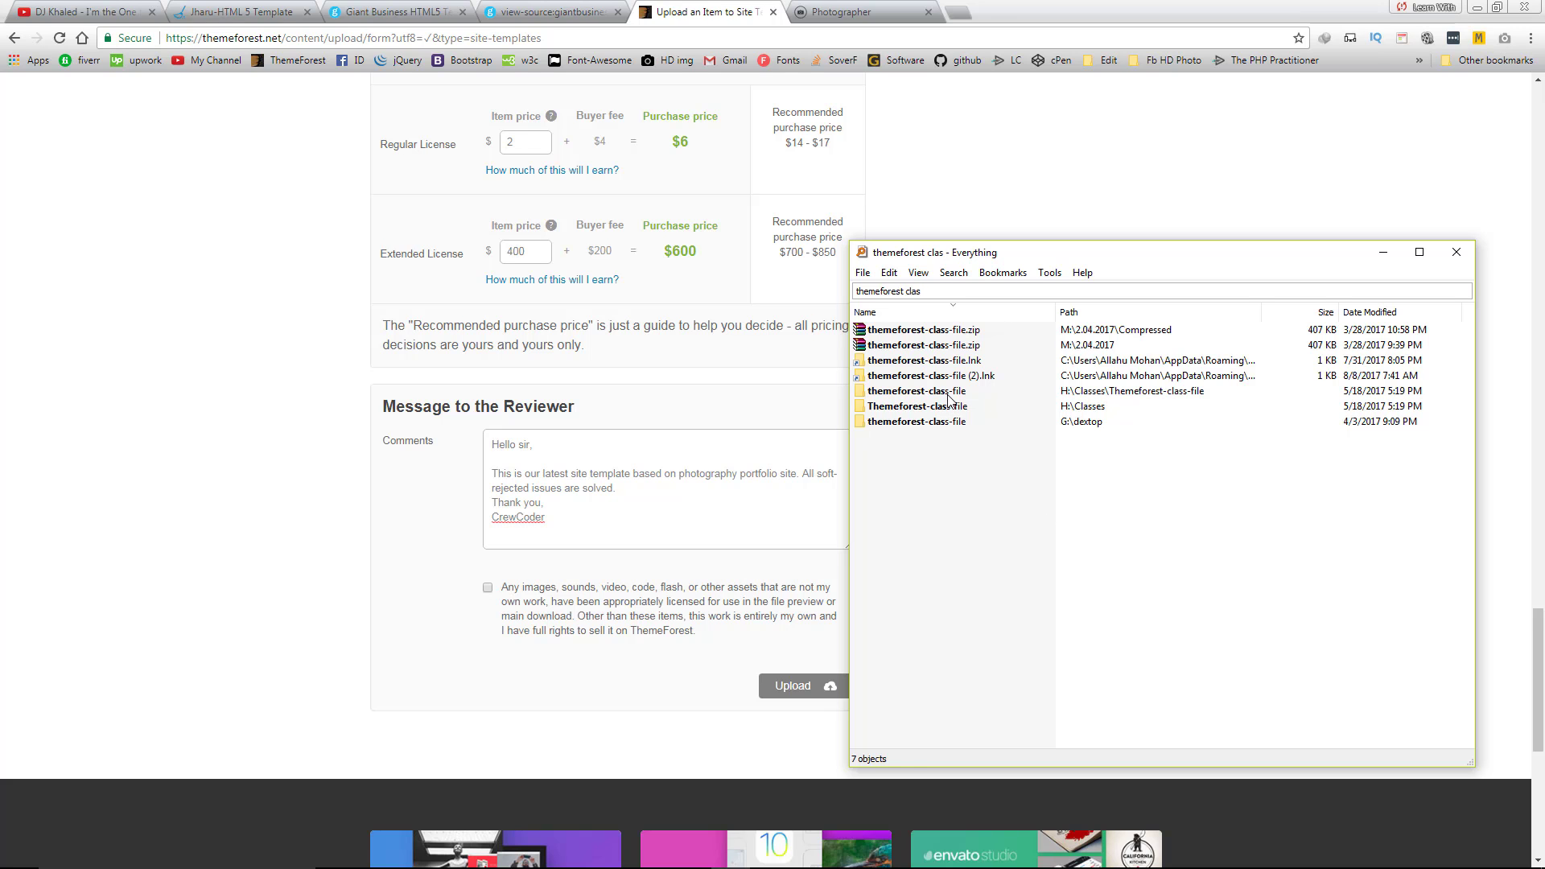
pyautogui.doubleClick(950, 398)
pyautogui.doubleClick(805, 214)
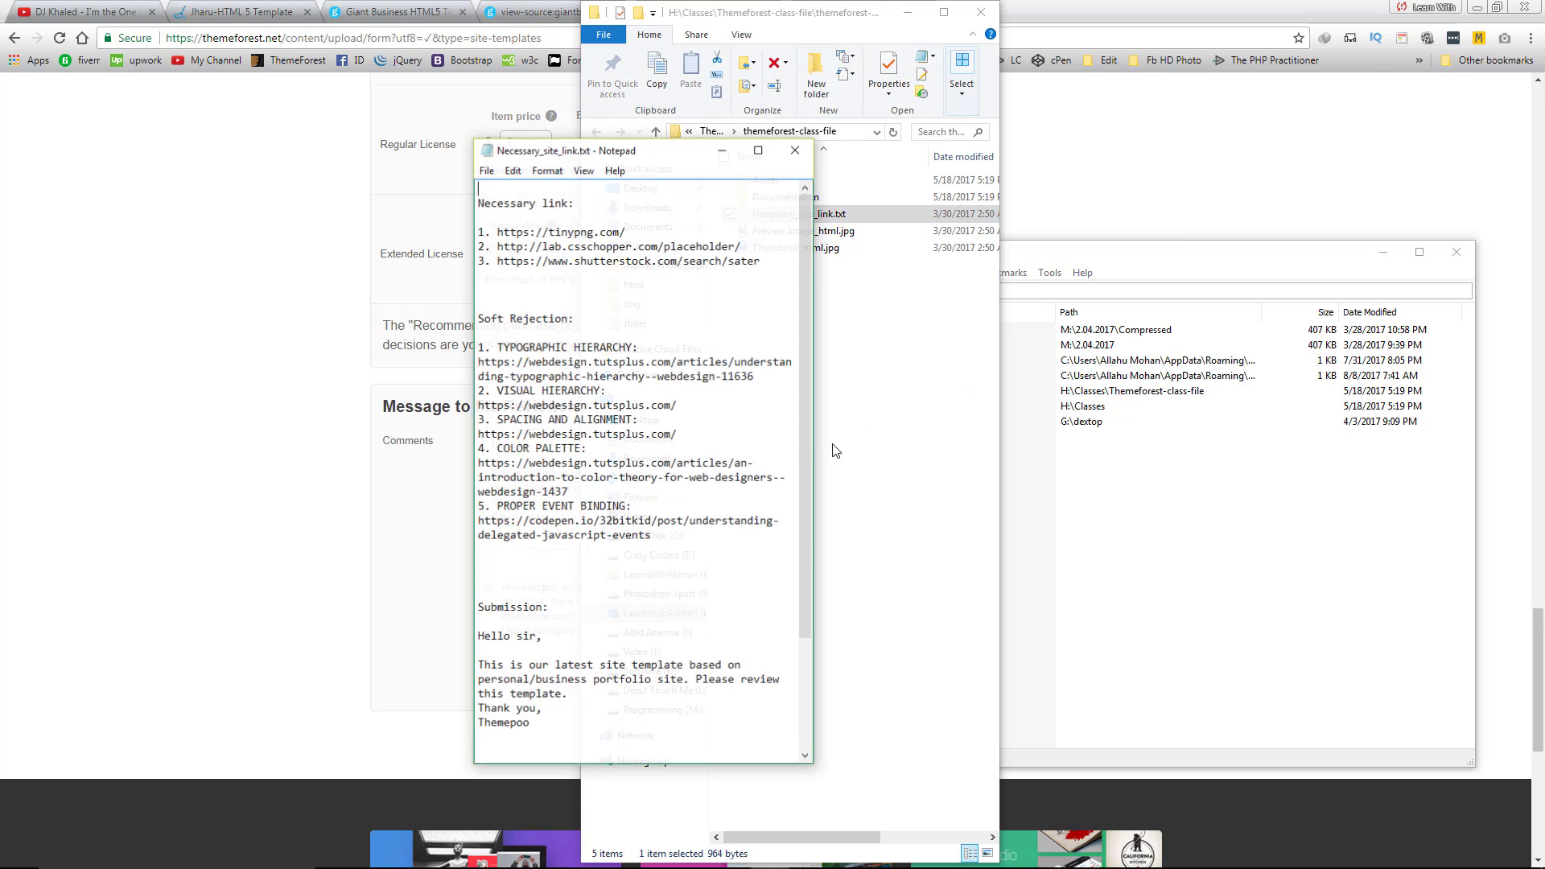
# Replace the reviewer message's body with the Submission paragraph copied from the text file, keeping the greeting and sign-off
pyautogui.scroll(-4, 609, 546)
pyautogui.scroll(1, 555, 633)
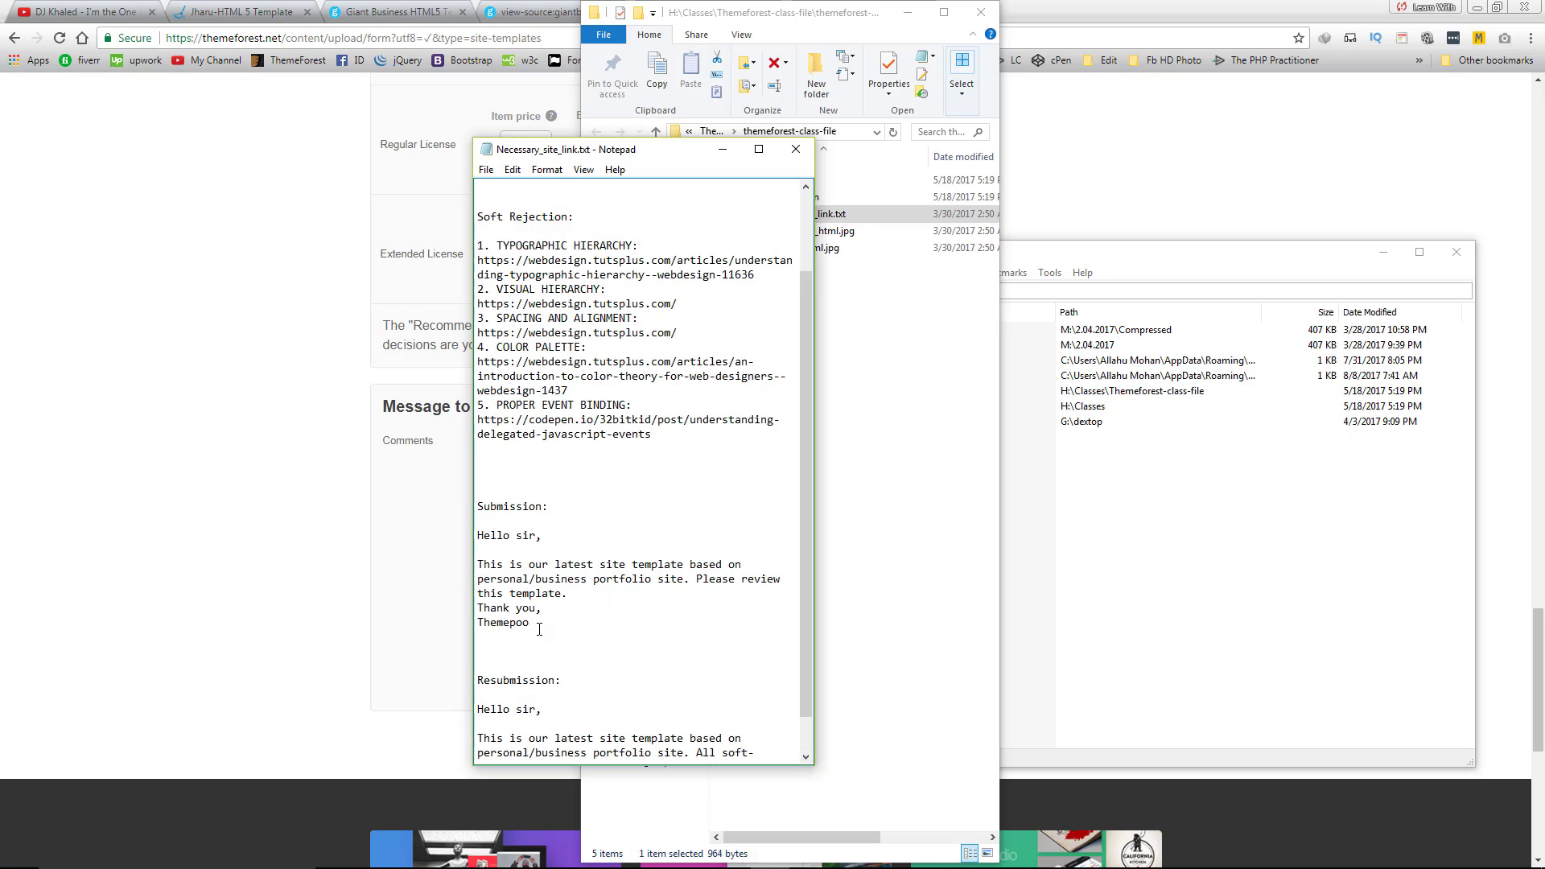
pyautogui.moveTo(539, 630); pyautogui.dragTo(478, 535)
pyautogui.click(516, 579)
pyautogui.moveTo(566, 594); pyautogui.dragTo(475, 572)
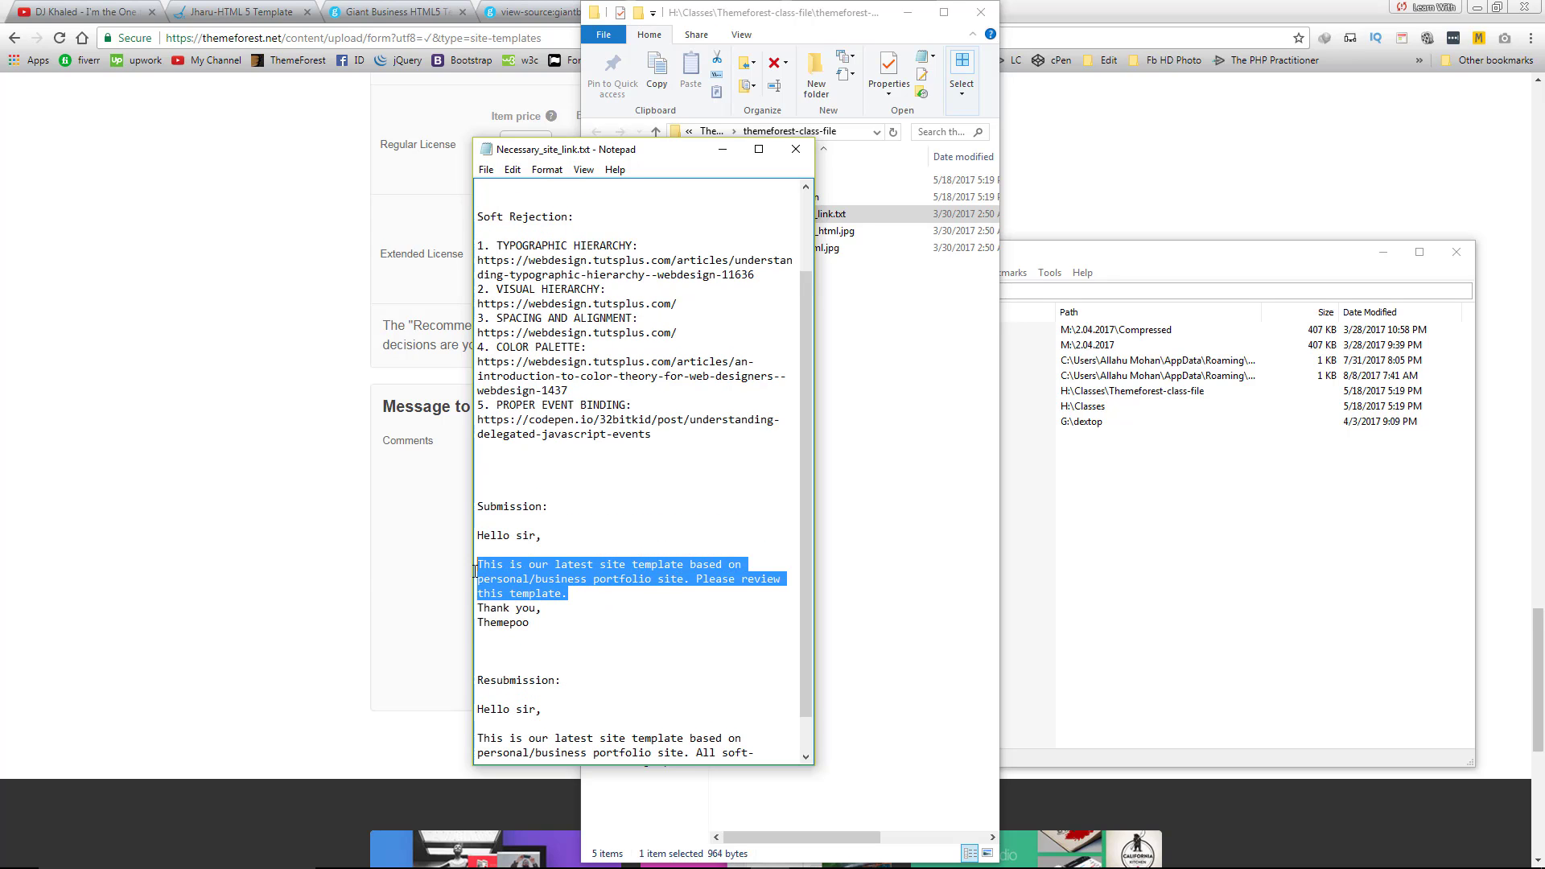
pyautogui.click(722, 149)
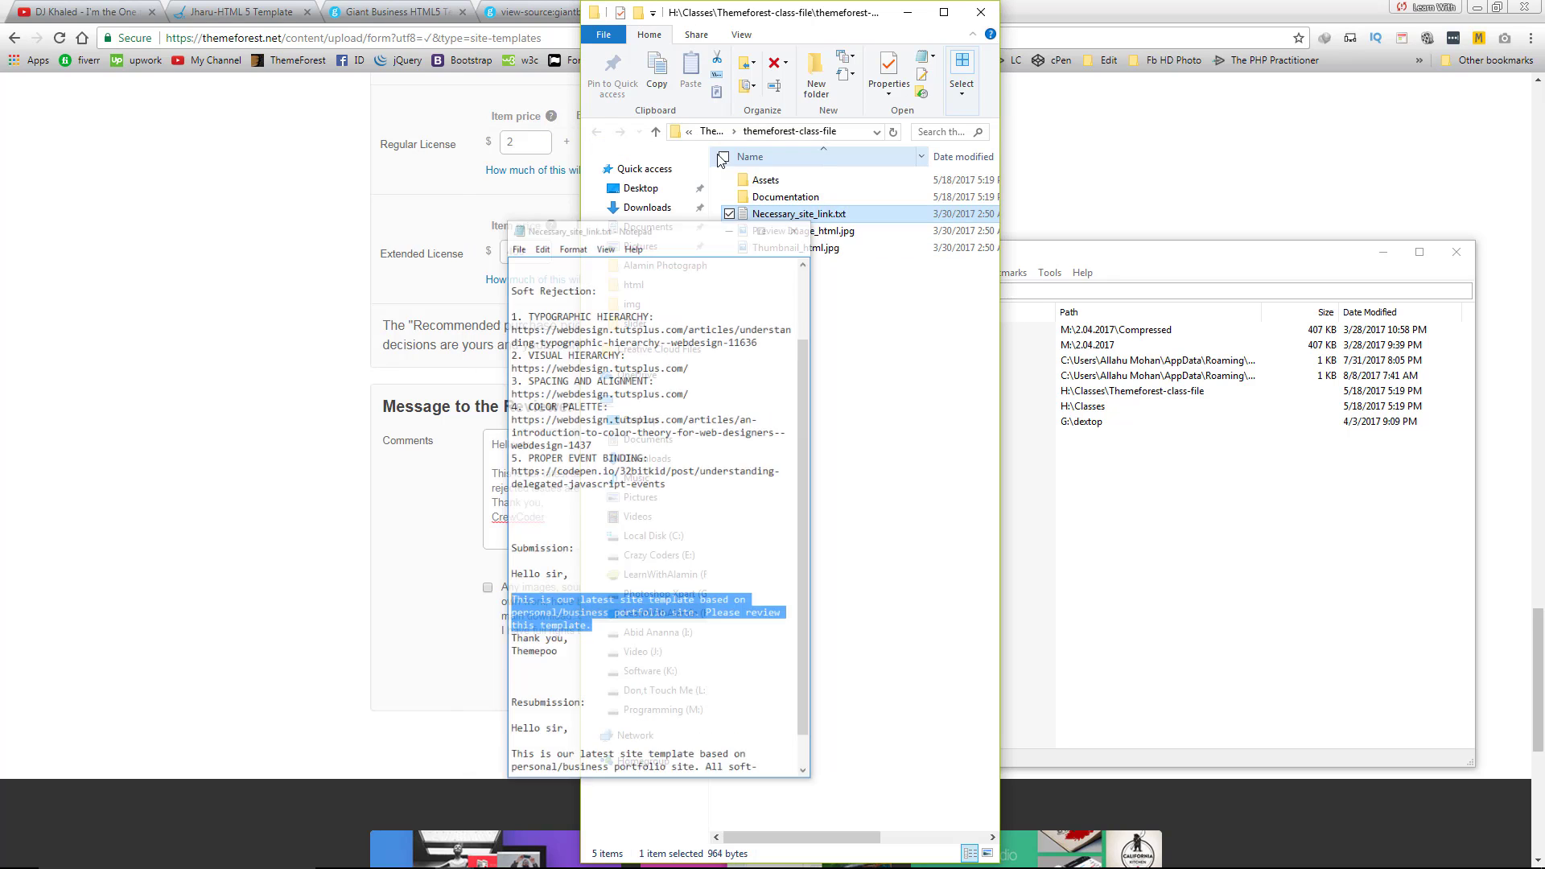
pyautogui.click(907, 12)
pyautogui.moveTo(615, 497); pyautogui.dragTo(493, 473)
pyautogui.hotkey('ctrl', 'v')
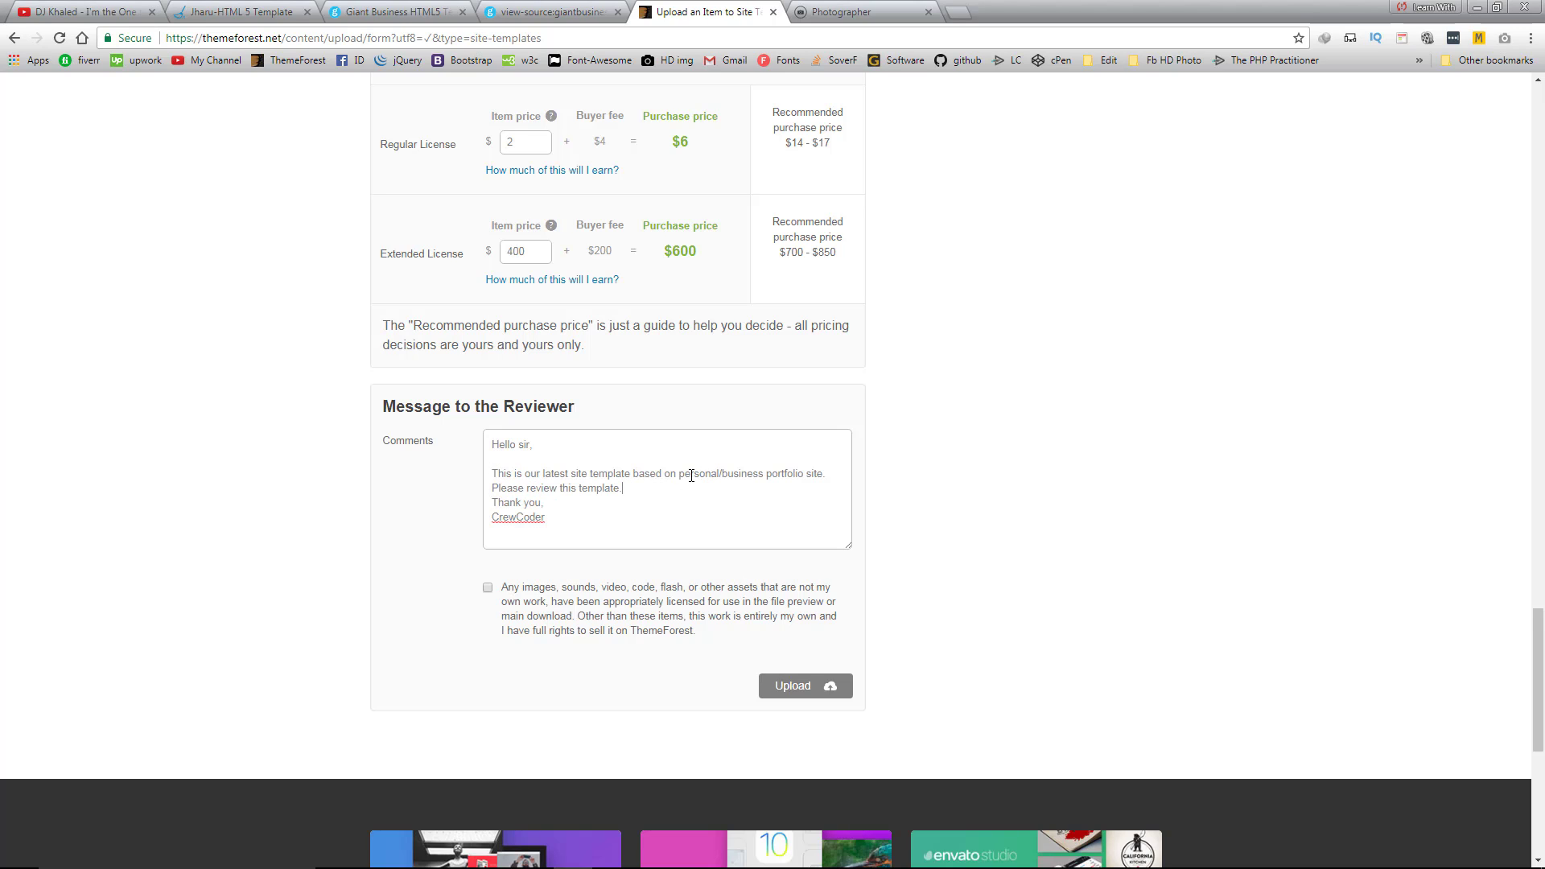
# Replace "personal/business" with "photography" in the new reviewer message
pyautogui.moveTo(680, 474); pyautogui.dragTo(762, 480)
pyautogui.write('photography')
pyautogui.press('Delete')
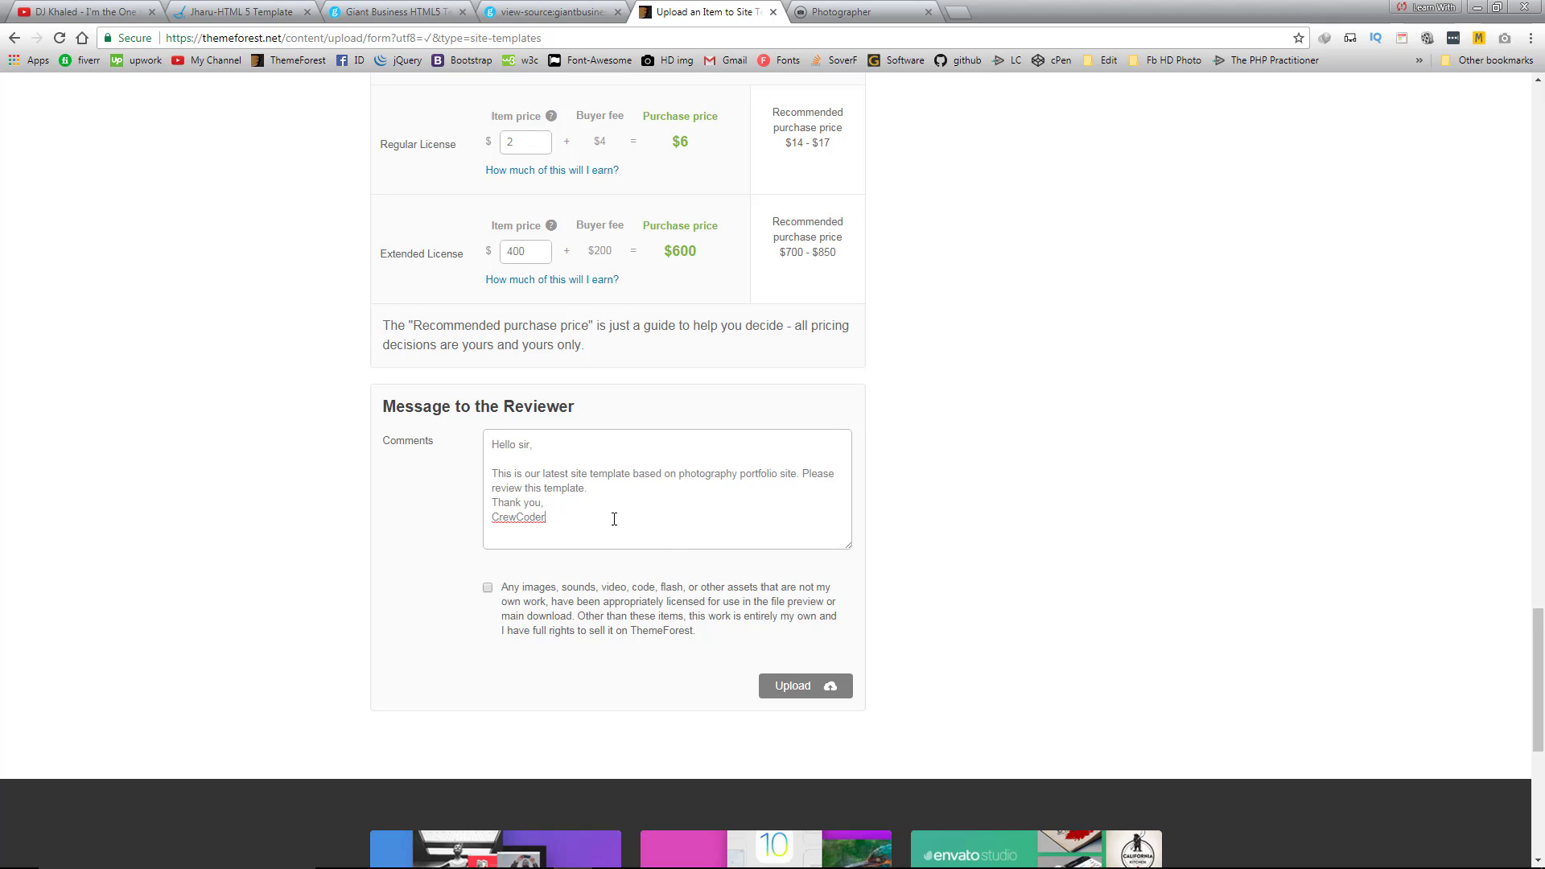
# Accept the declaration that all assets are properly licensed and the work is the author's own
pyautogui.click(487, 588)
pyautogui.click(688, 640)
pyautogui.moveTo(690, 637); pyautogui.dragTo(614, 625)
pyautogui.click(688, 654)
# Check the completed form from name and description to the reviewer message, and submit the item for upload
pyautogui.scroll(14, 794, 654)
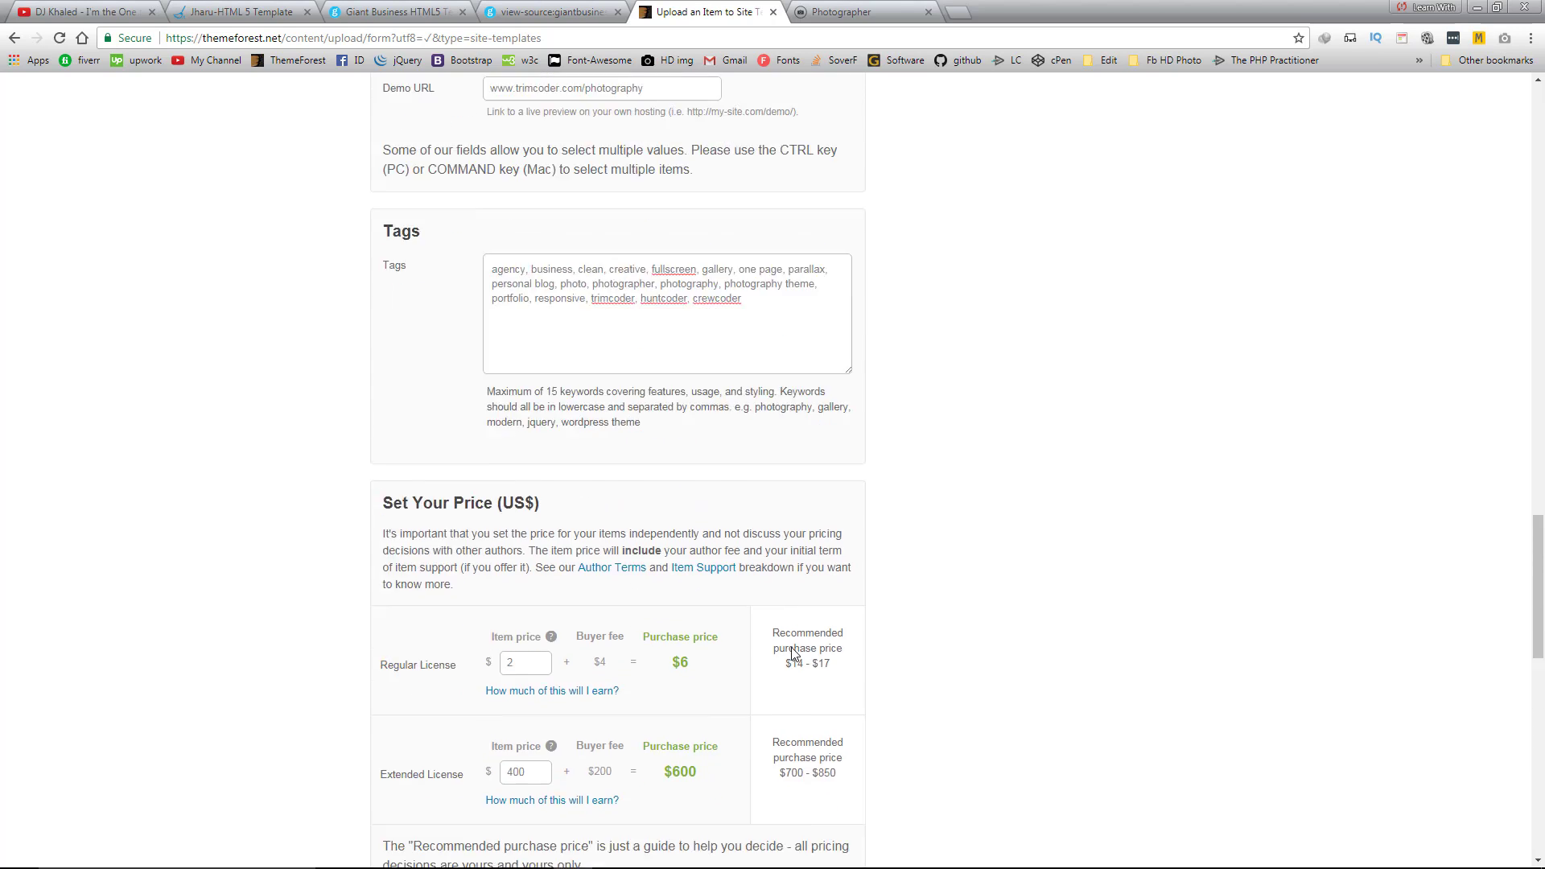
pyautogui.scroll(16, 792, 653)
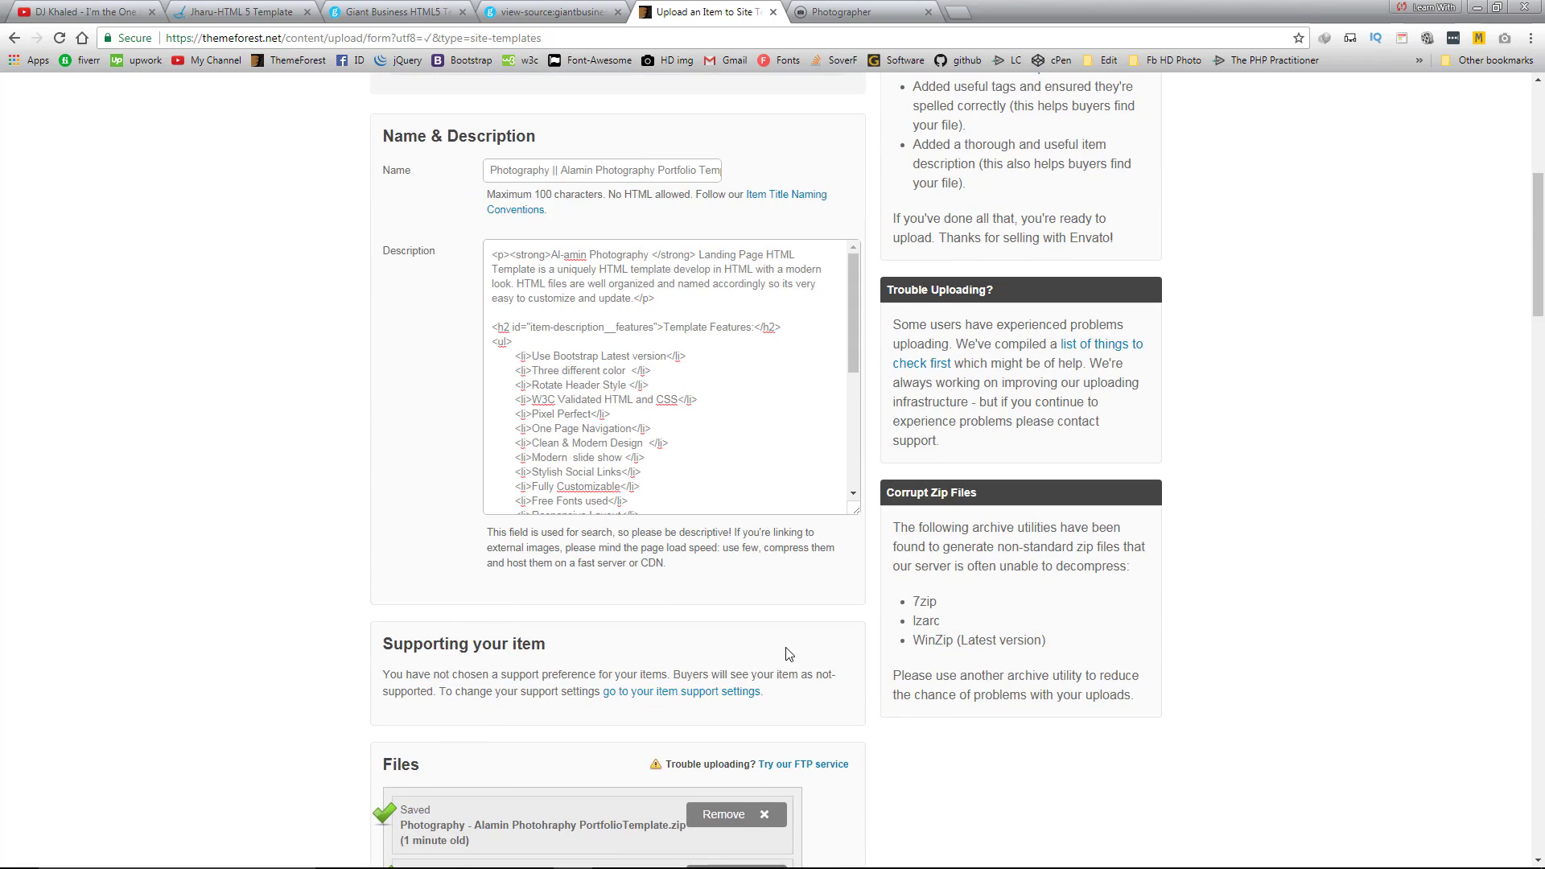
pyautogui.scroll(5, 789, 654)
pyautogui.scroll(-20, 789, 656)
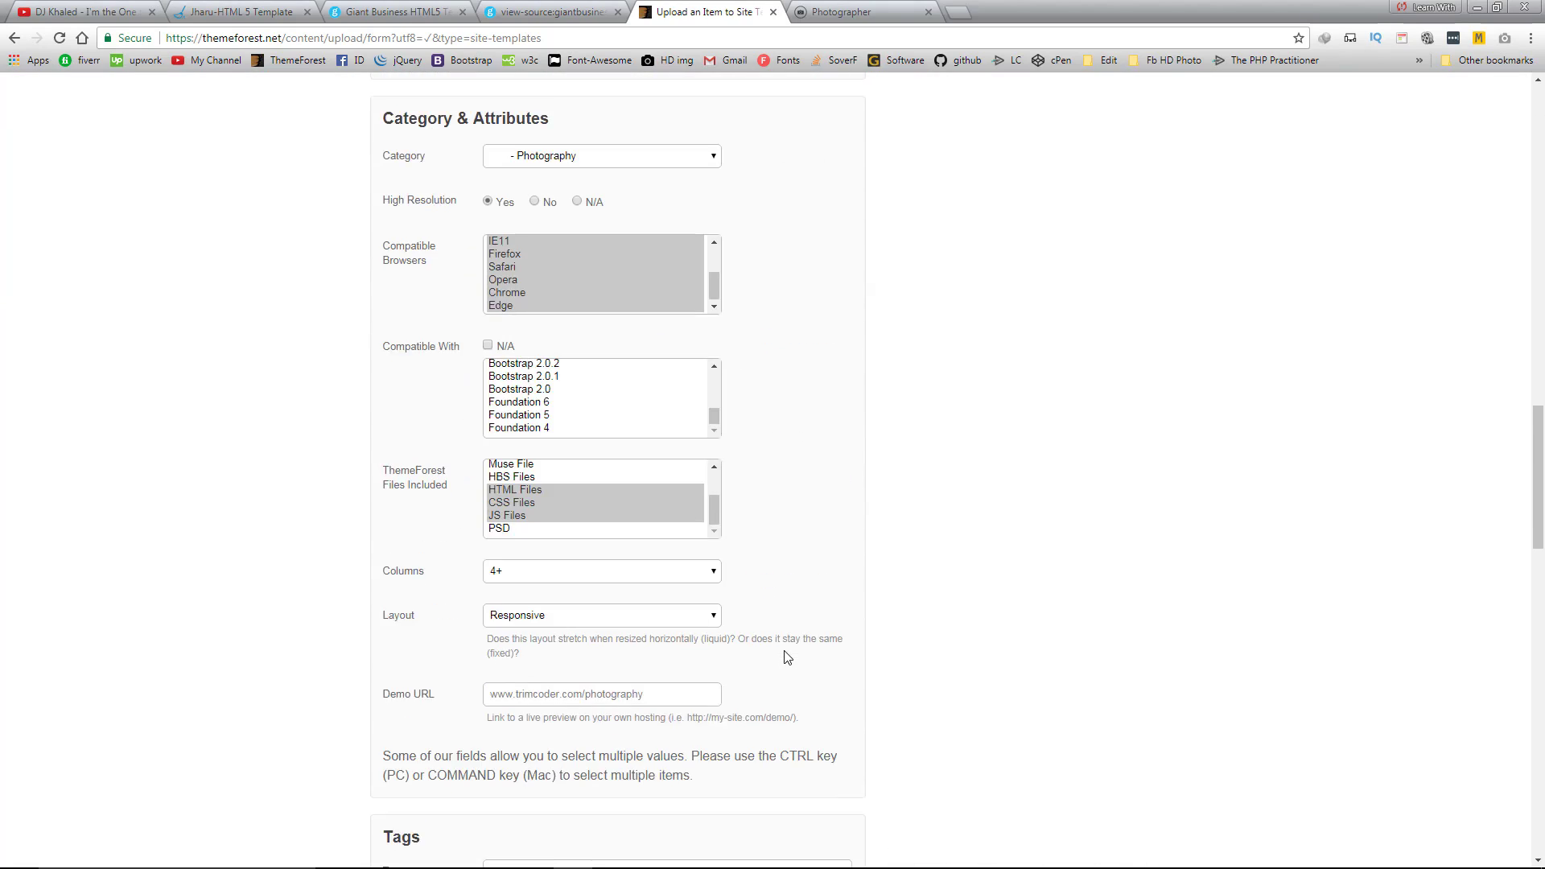
pyautogui.scroll(5, 787, 658)
pyautogui.scroll(-18, 787, 659)
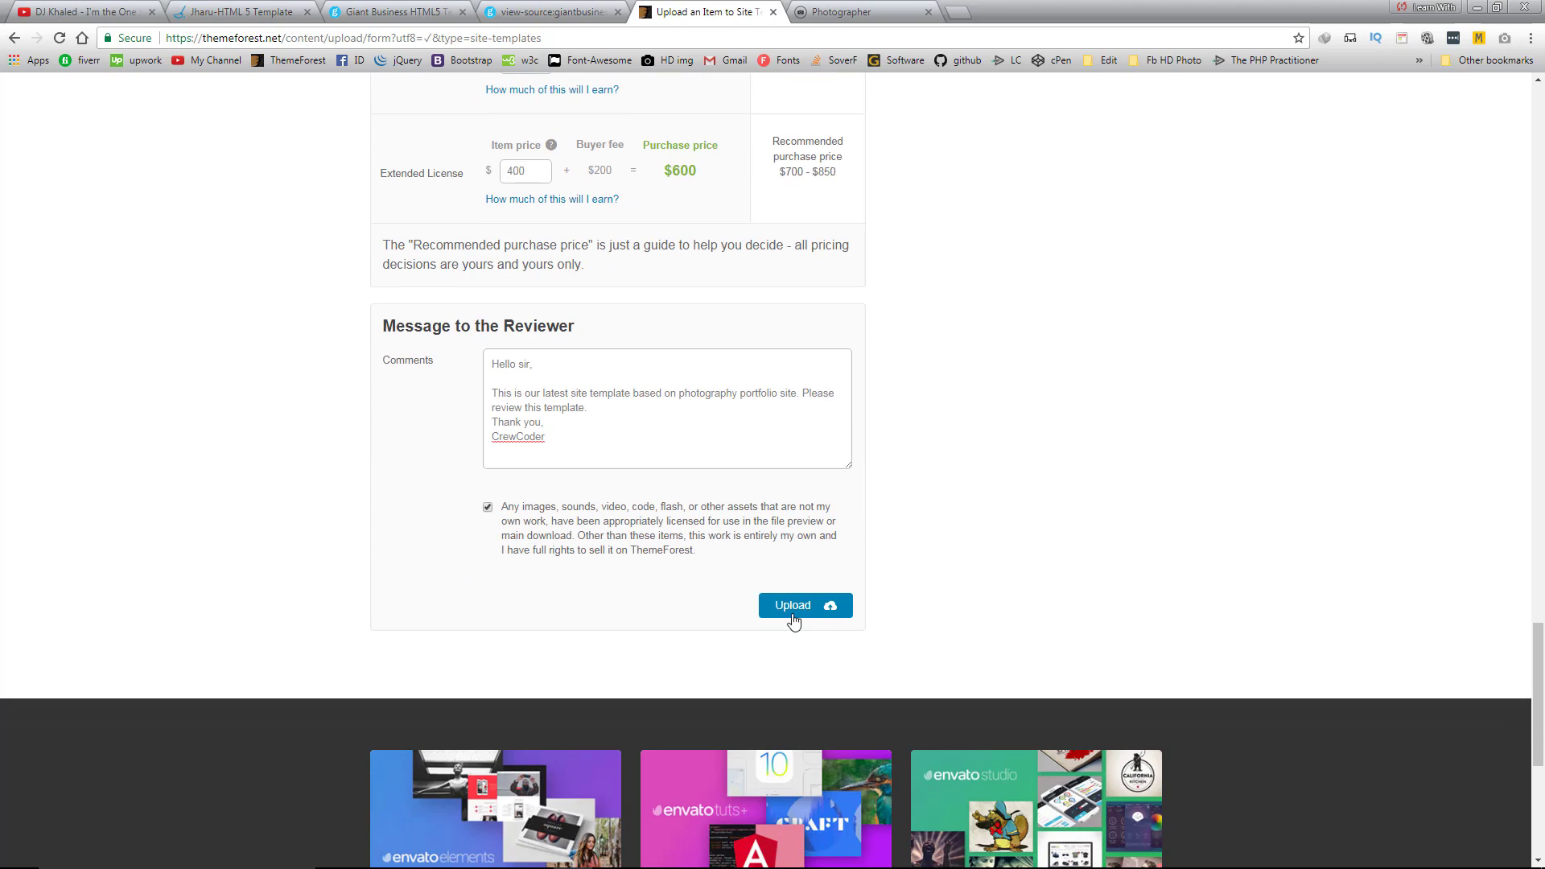
pyautogui.scroll(10, 793, 614)
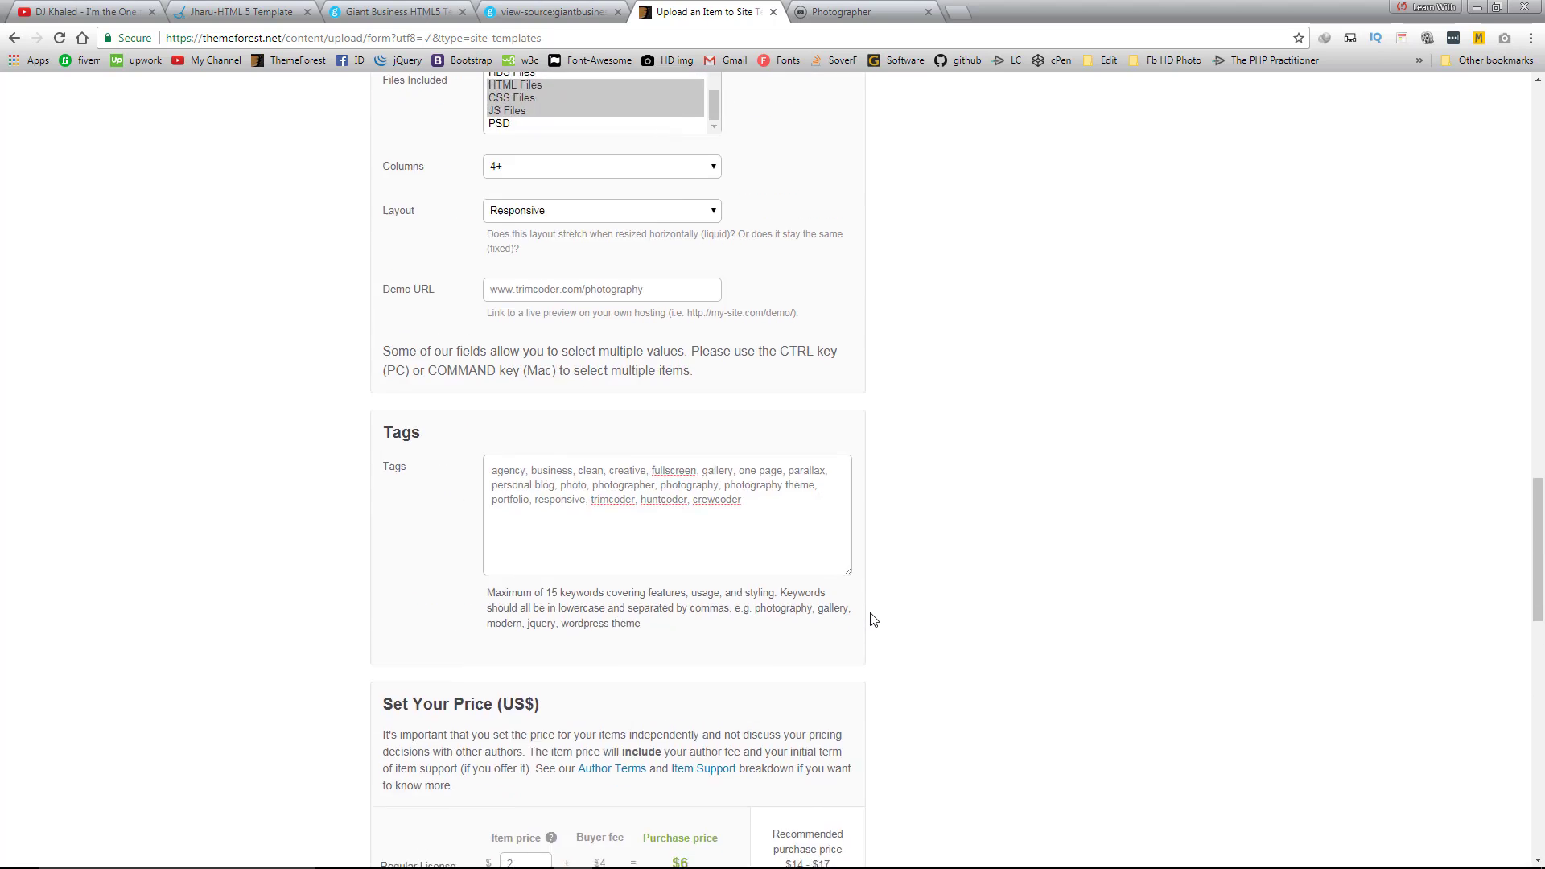
pyautogui.scroll(-12, 803, 464)
pyautogui.click(801, 450)
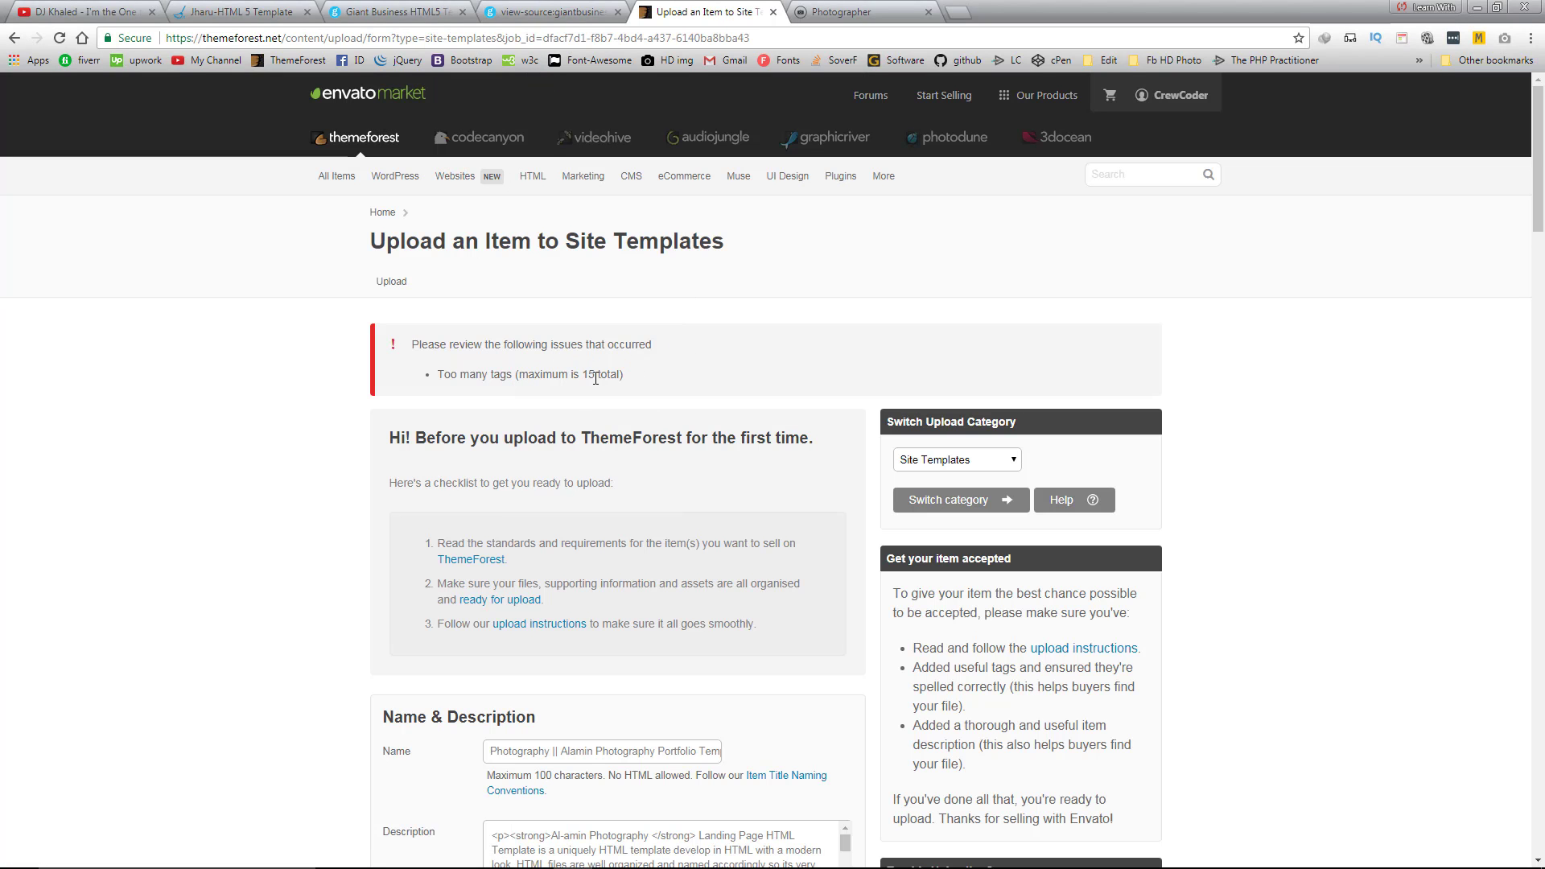
# Review the issue reported on the upload form and remove "business" from the tags
pyautogui.scroll(-4, 593, 393)
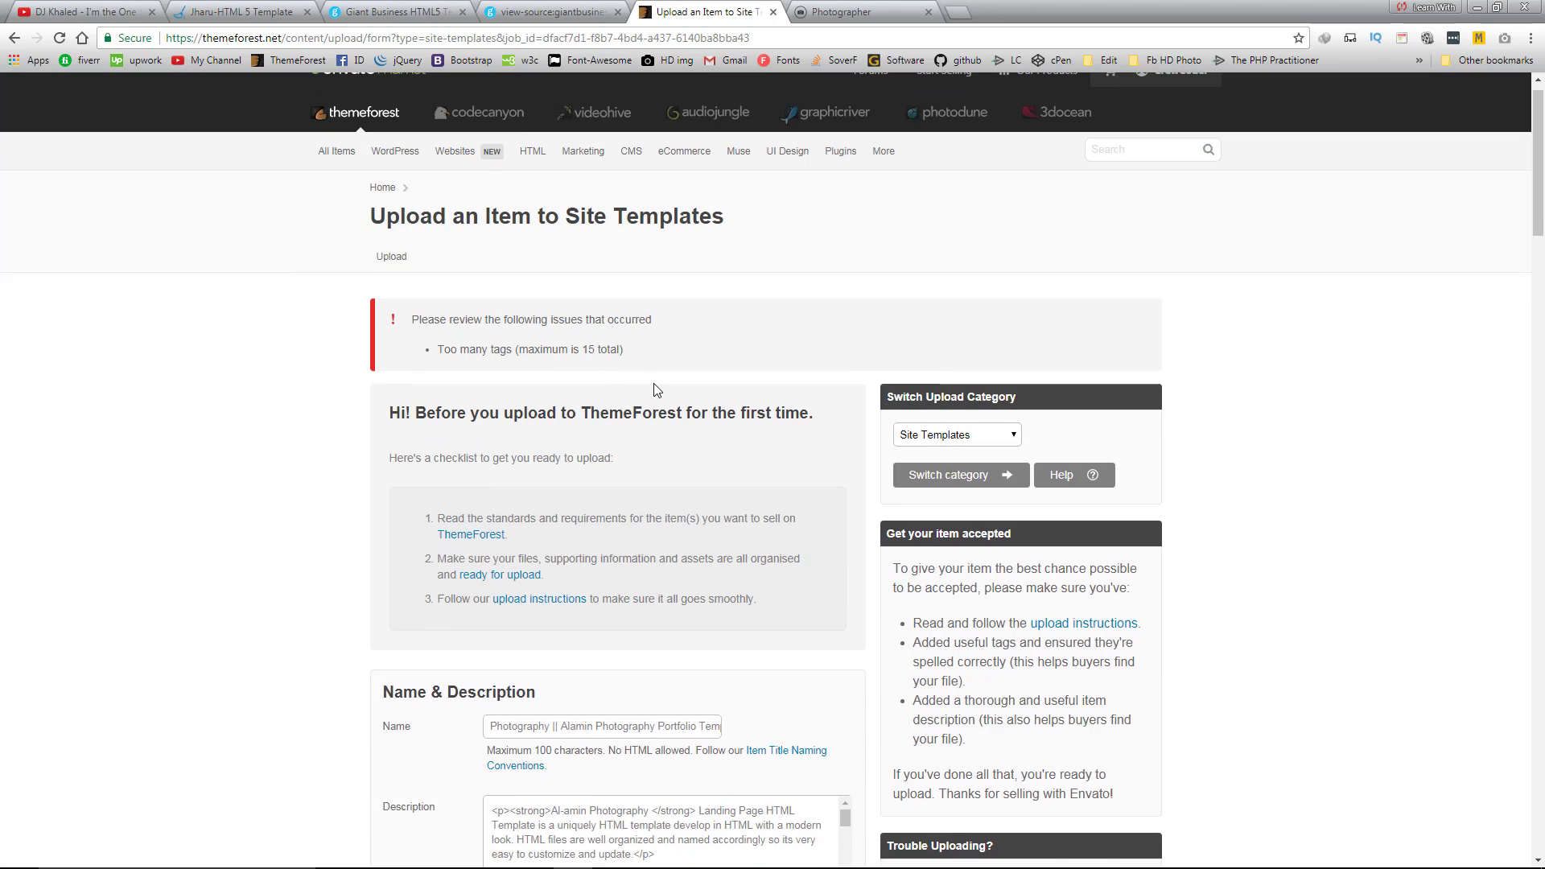
pyautogui.scroll(3, 446, 282)
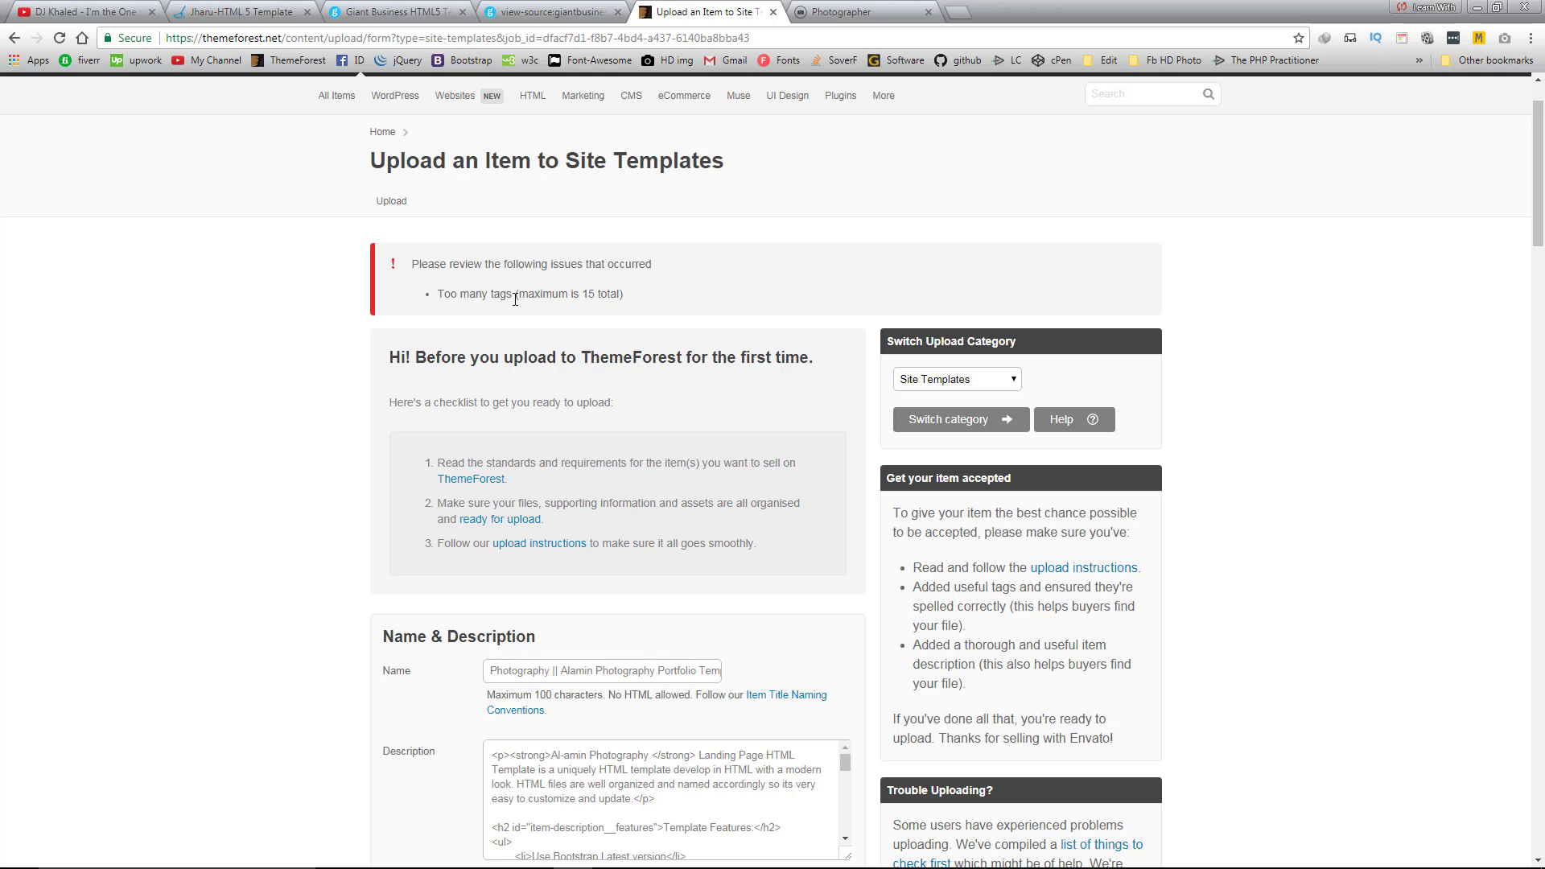
pyautogui.scroll(-5, 688, 330)
pyautogui.scroll(-10, 673, 364)
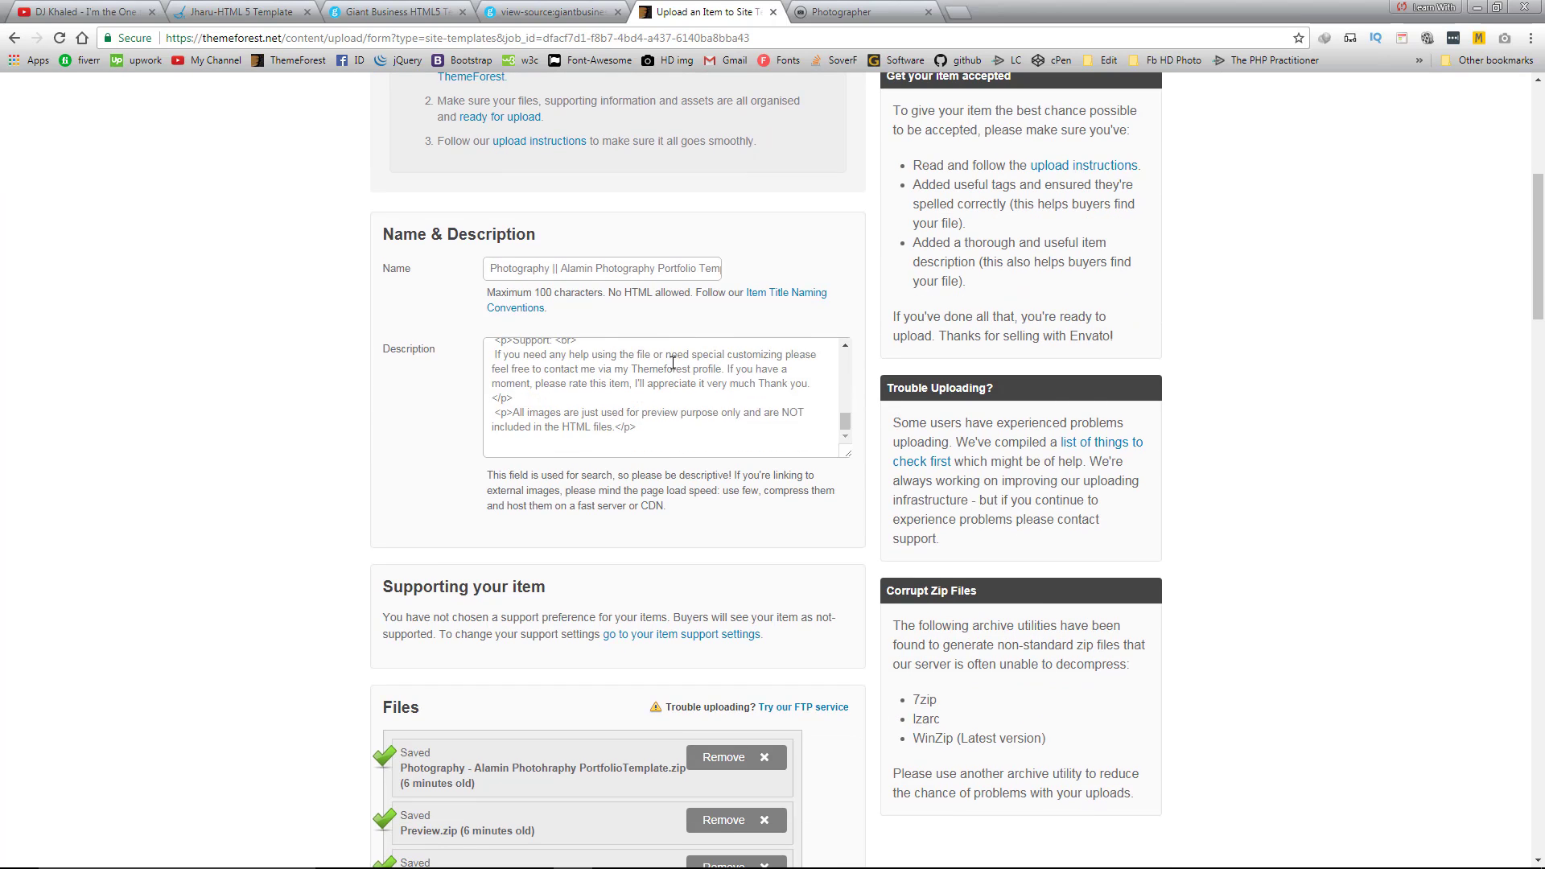
pyautogui.scroll(-15, 673, 364)
pyautogui.scroll(-2, 673, 378)
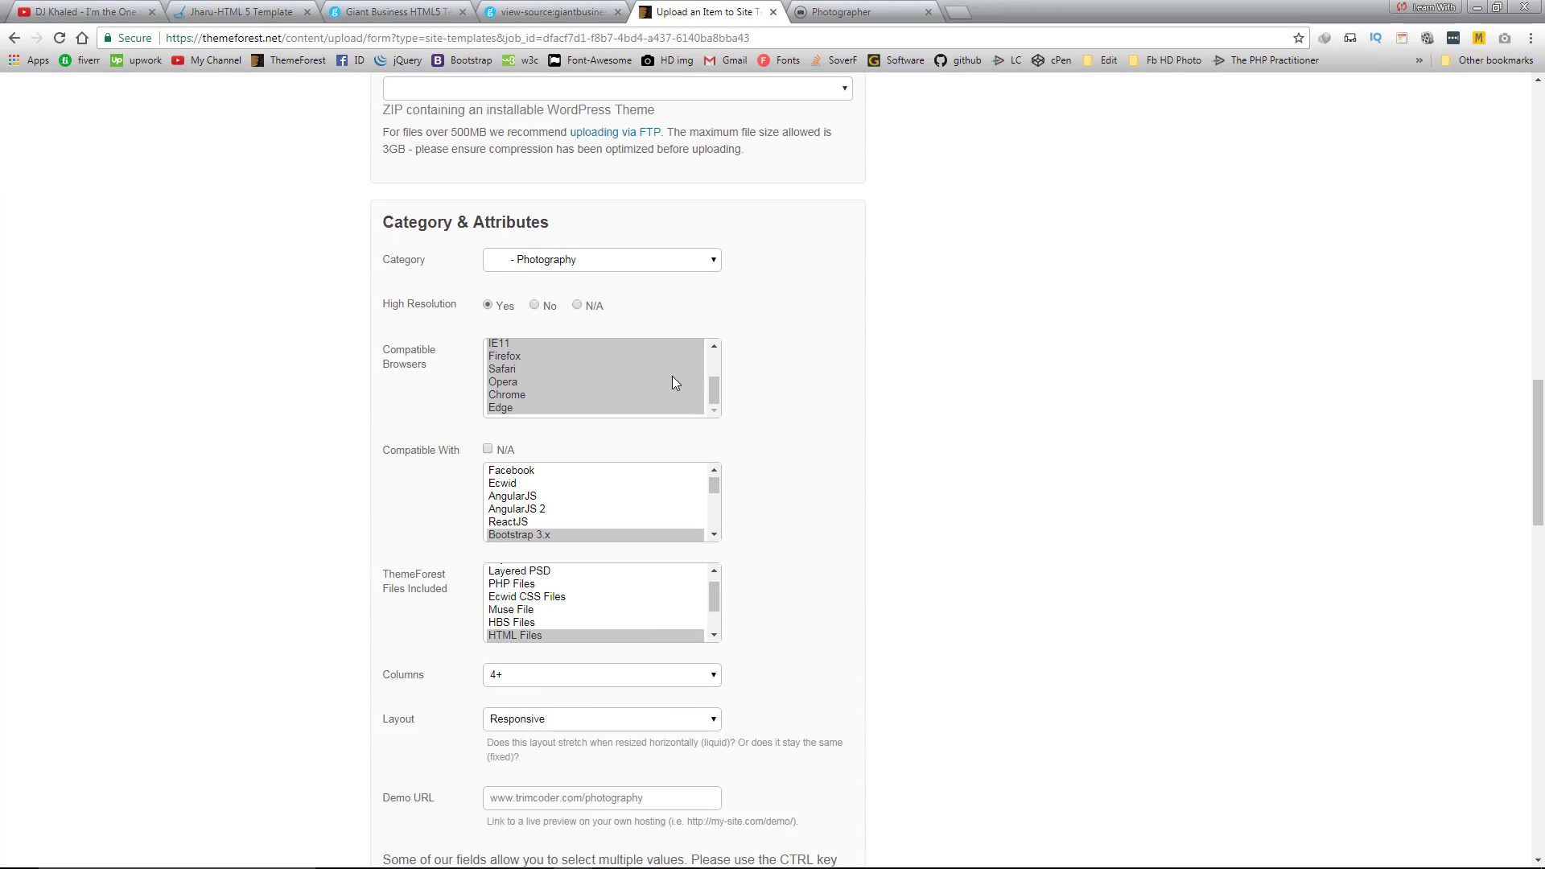
pyautogui.scroll(-7, 645, 442)
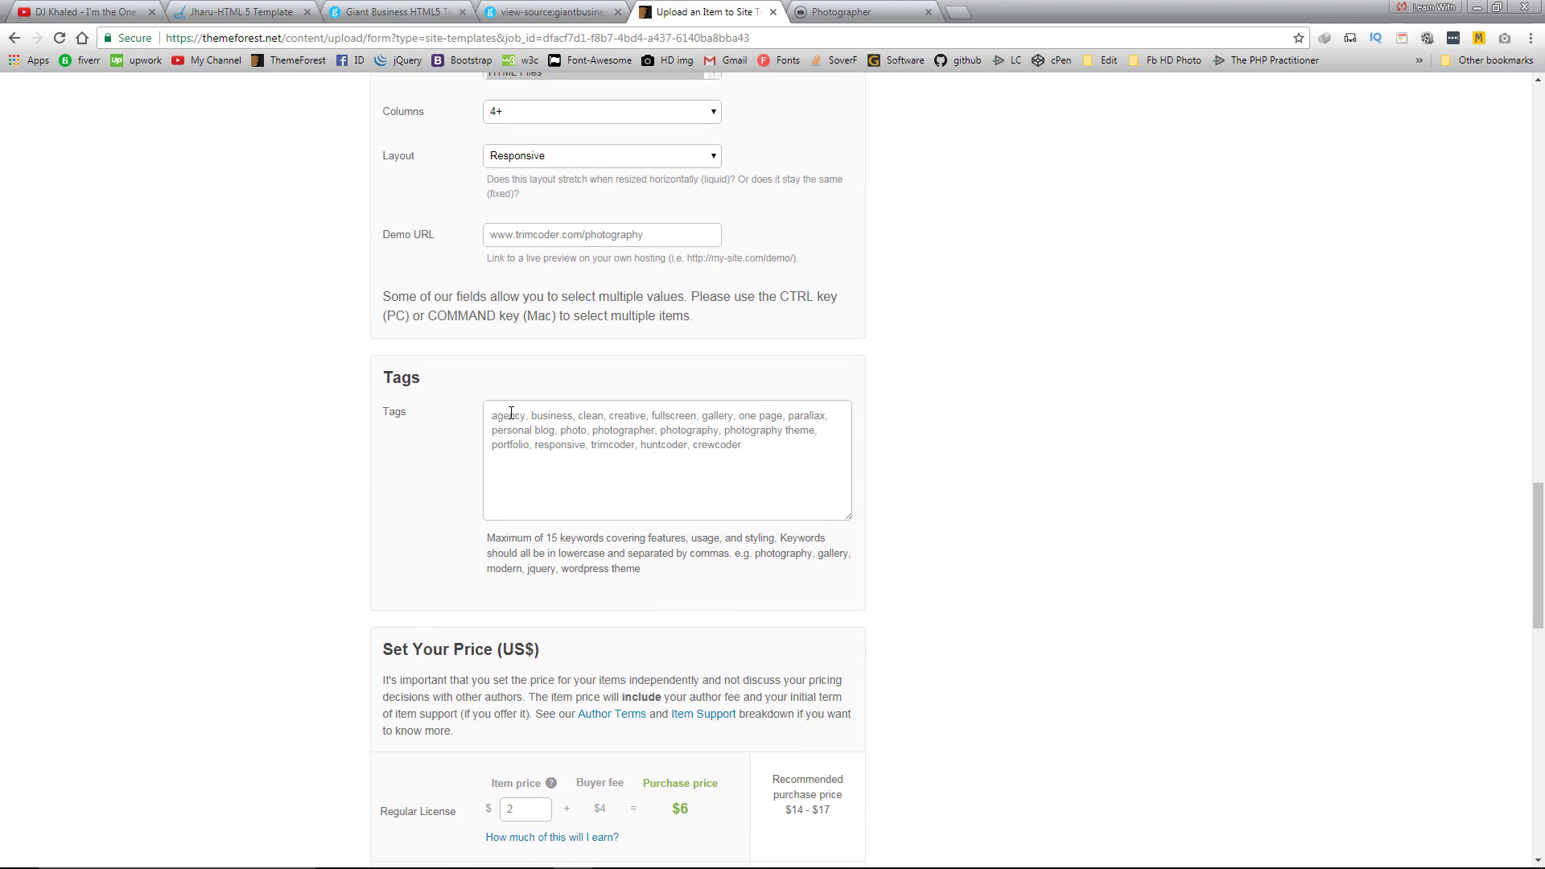
pyautogui.doubleClick(511, 413)
pyautogui.doubleClick(543, 413)
pyautogui.press('Delete')
pyautogui.press('Delete')
pyautogui.press('Delete')
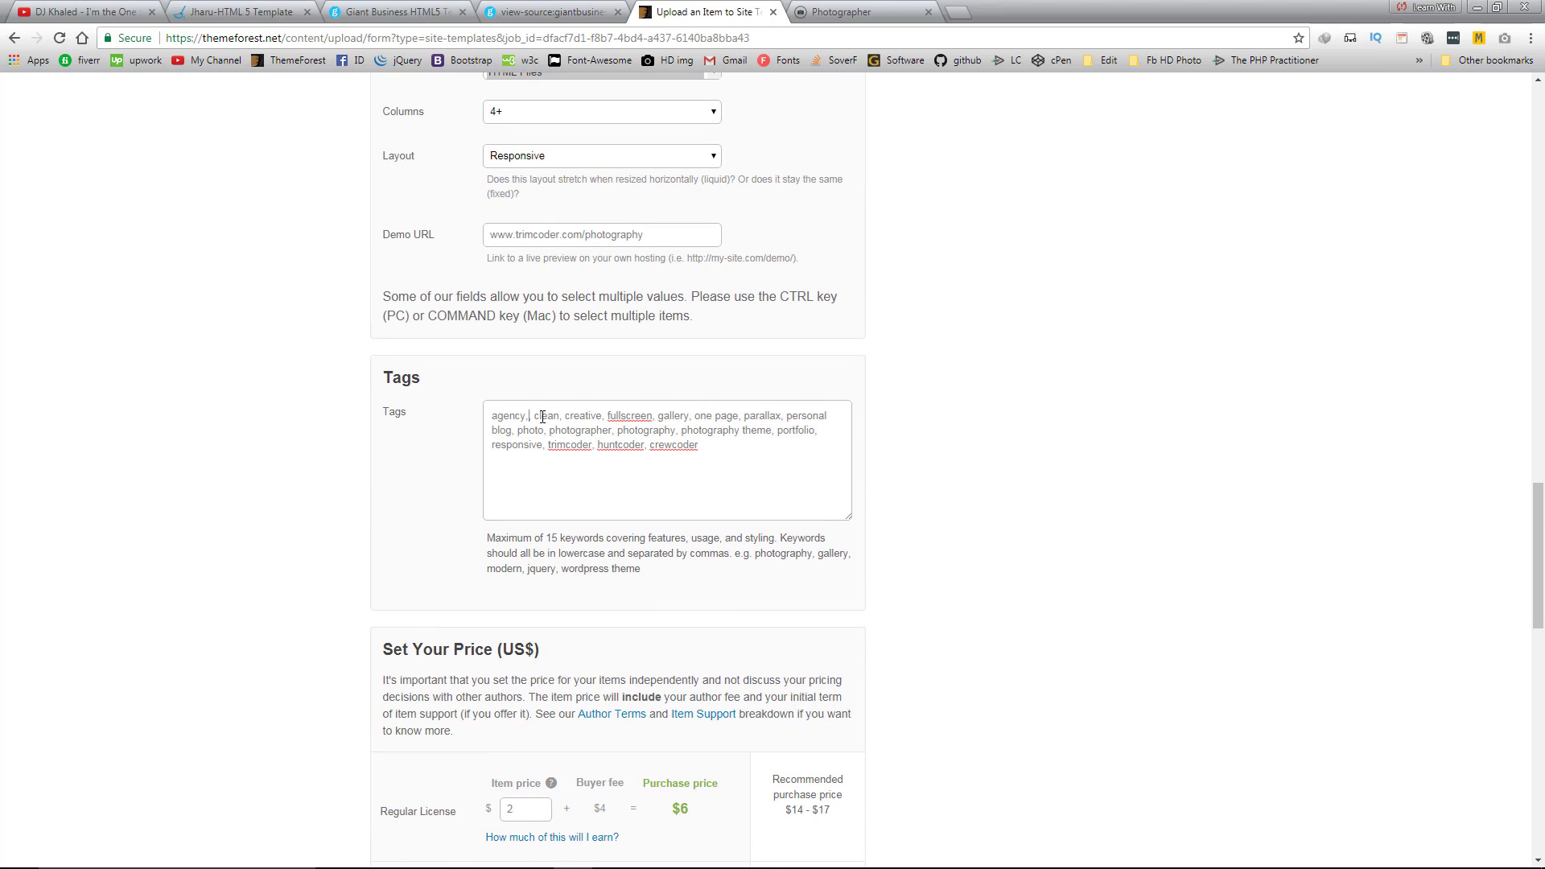
pyautogui.press('BackSpace')
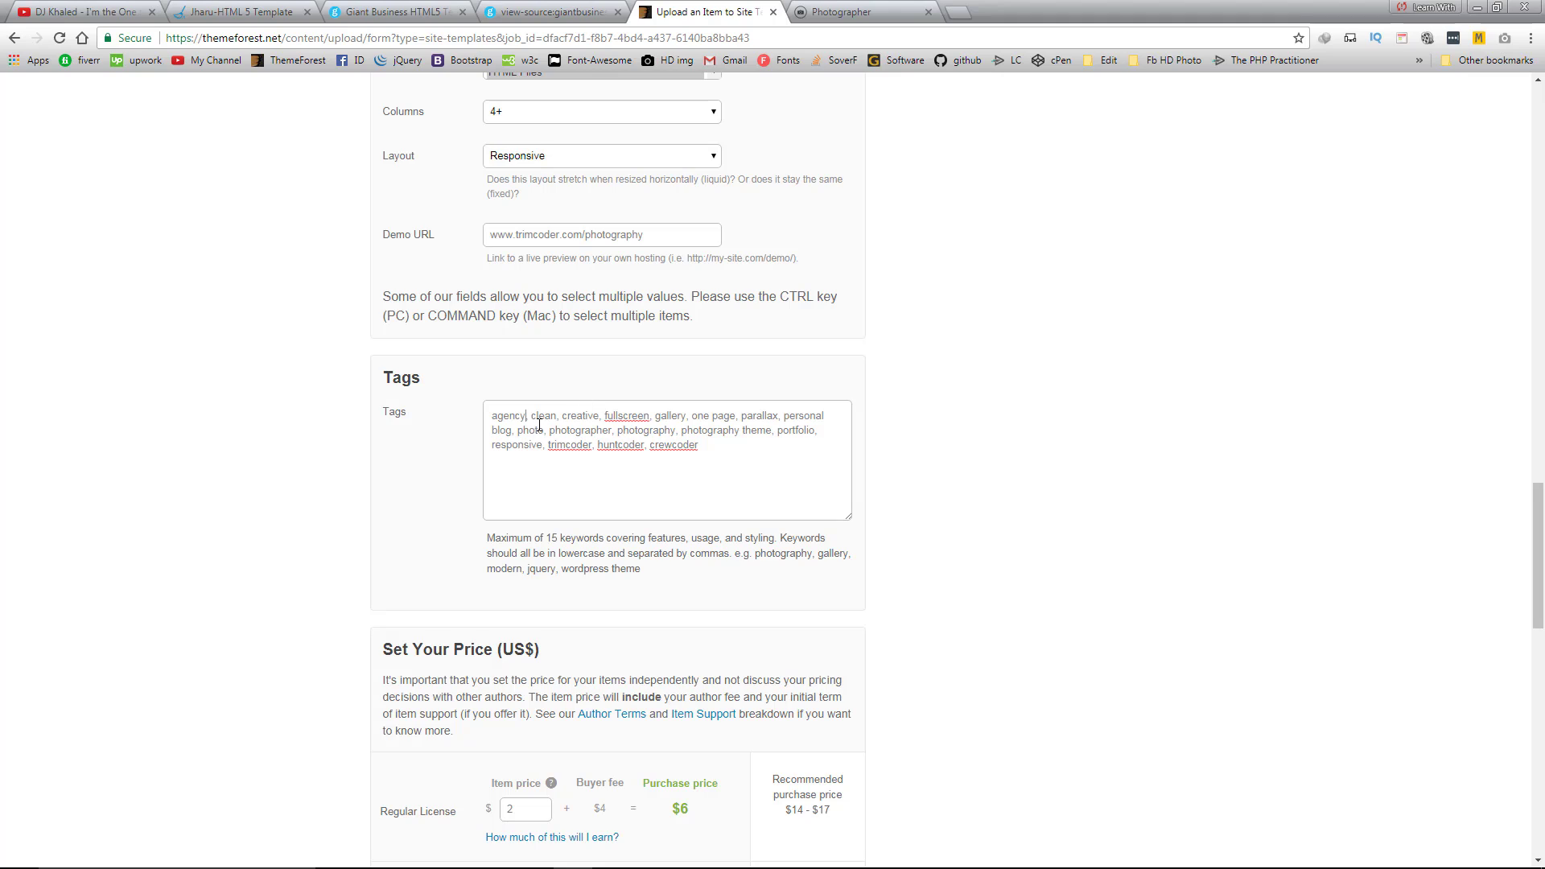
# Remove "clean" and "parallax" from the tags
pyautogui.doubleClick(543, 417)
pyautogui.press('Delete')
pyautogui.press('Delete')
pyautogui.press('Delete')
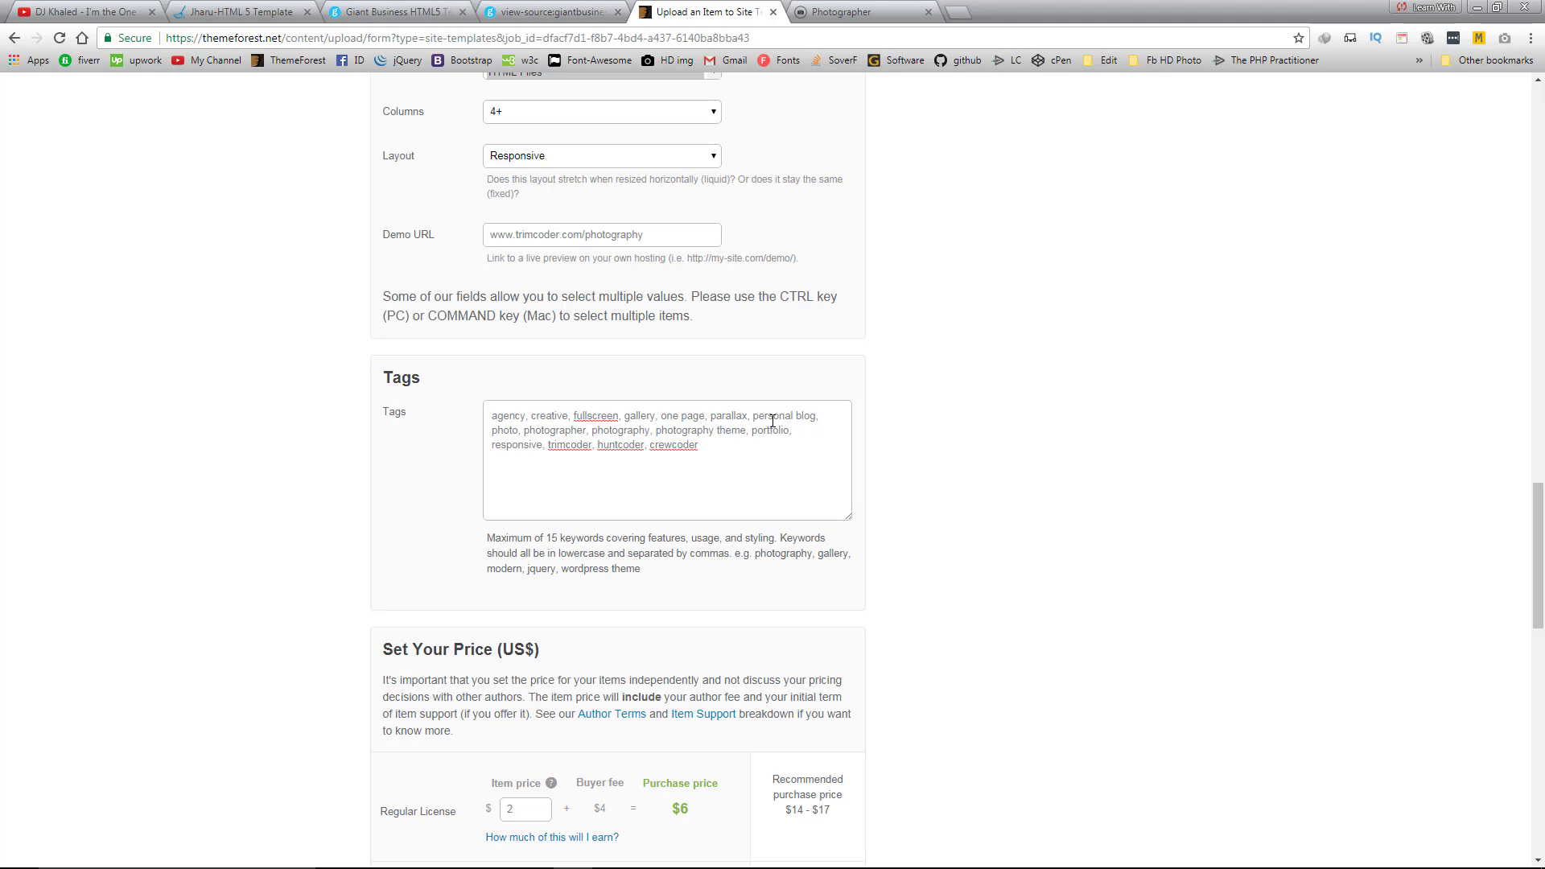
pyautogui.moveTo(739, 417); pyautogui.dragTo(710, 419)
pyautogui.press('Delete')
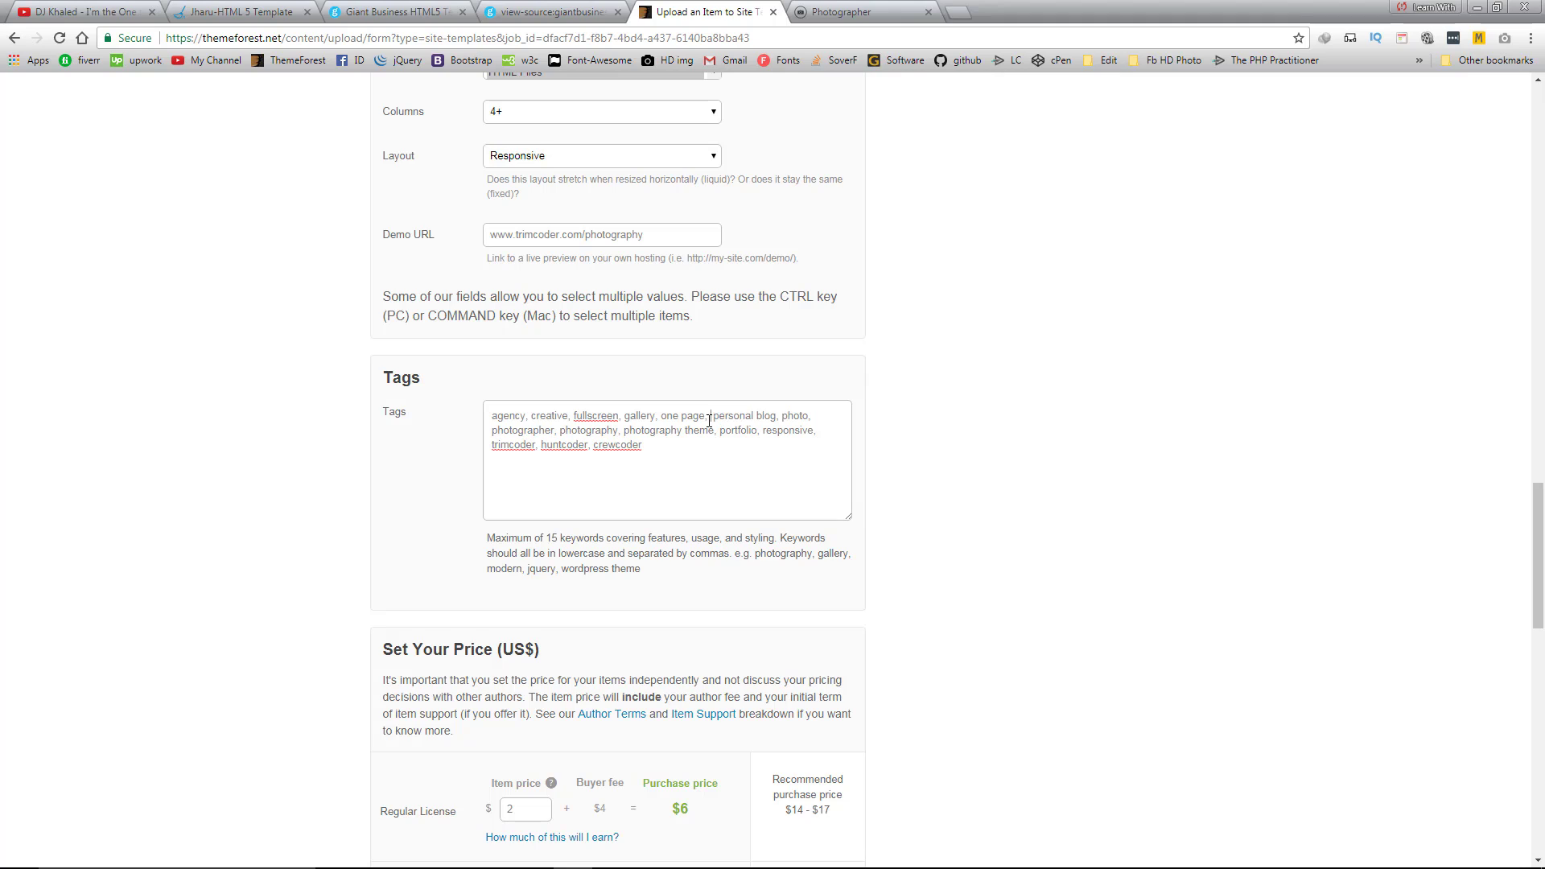
# Remove "huntcoder" and "trimcoder" from the tags, keeping "crewcoder" as the last one
pyautogui.doubleClick(556, 446)
pyautogui.press('Delete')
pyautogui.press('BackSpace')
pyautogui.press('BackSpace')
pyautogui.doubleClick(513, 446)
pyautogui.press('BackSpace')
# Submit the item for upload again with the shortened tag list
pyautogui.scroll(-10, 1145, 407)
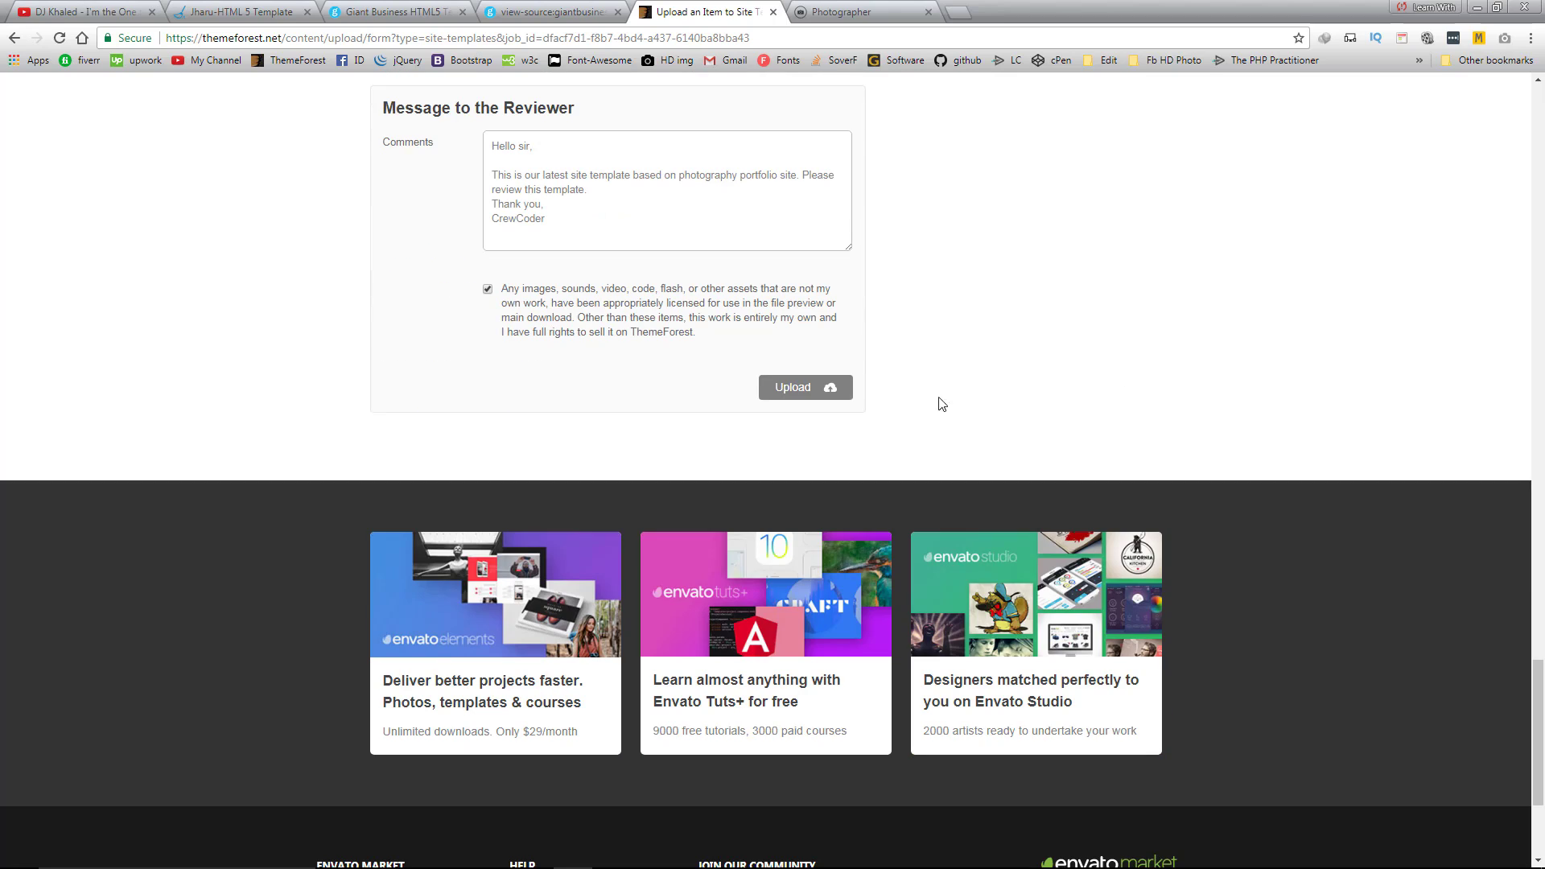
pyautogui.click(792, 388)
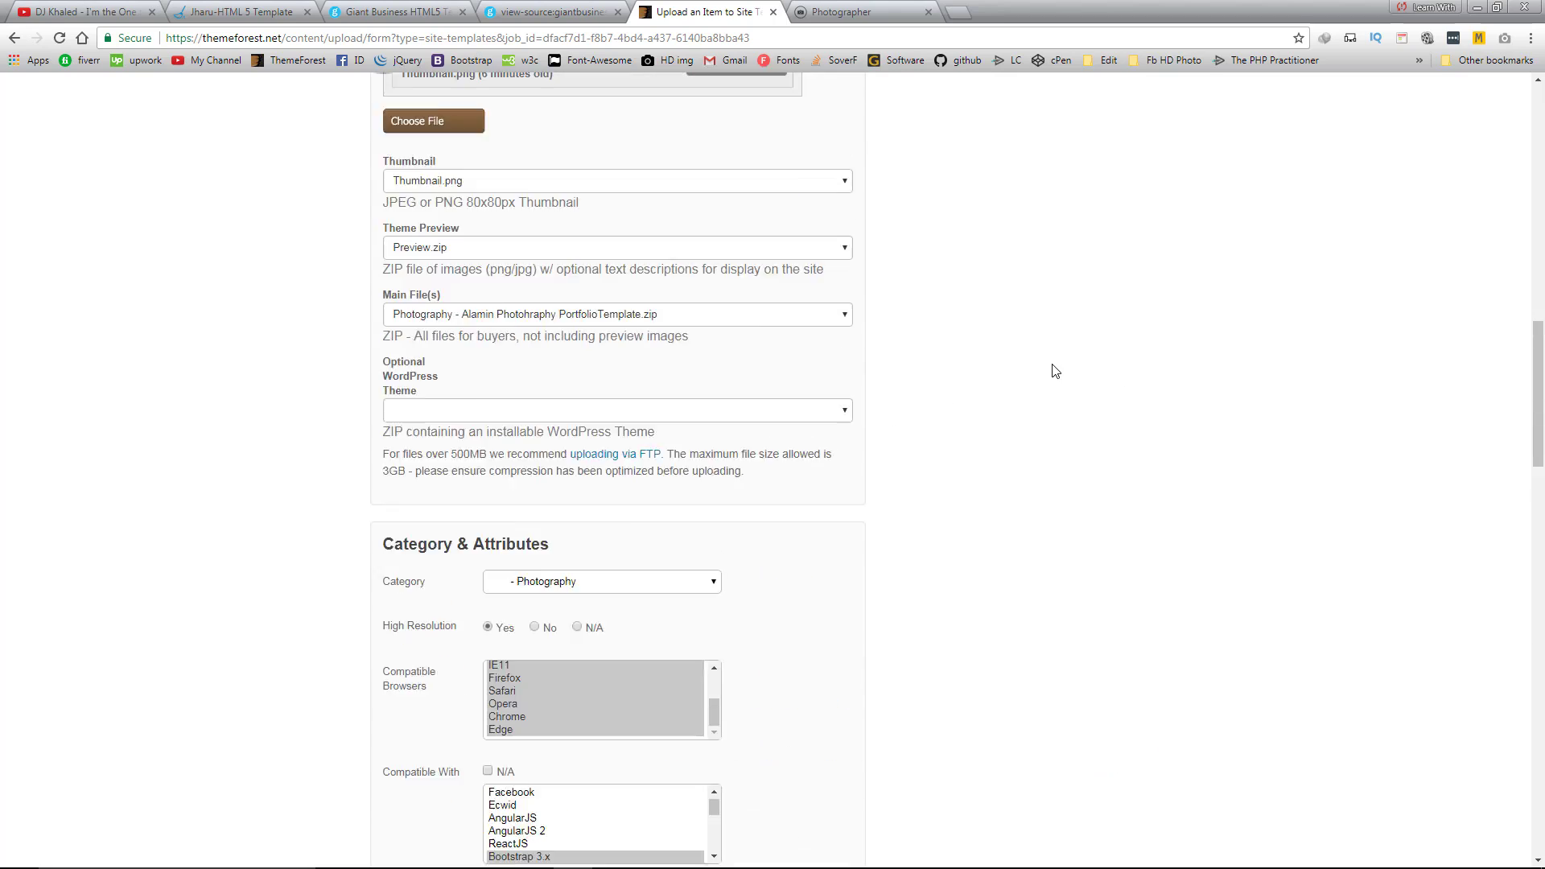
pyautogui.scroll(4, 1046, 371)
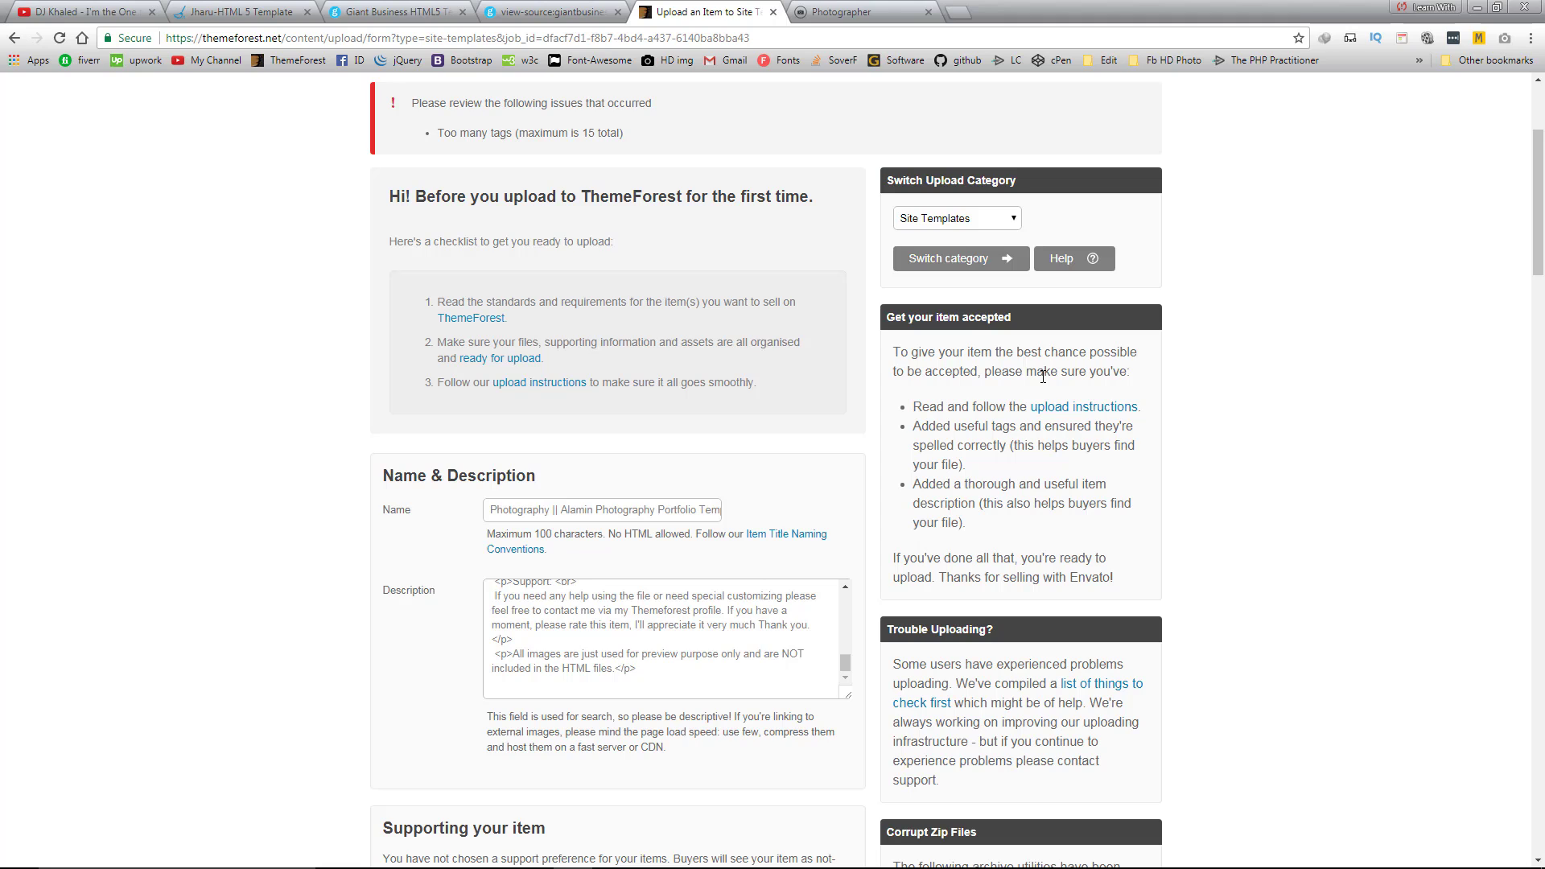
pyautogui.scroll(3, 1038, 386)
pyautogui.scroll(-20, 942, 439)
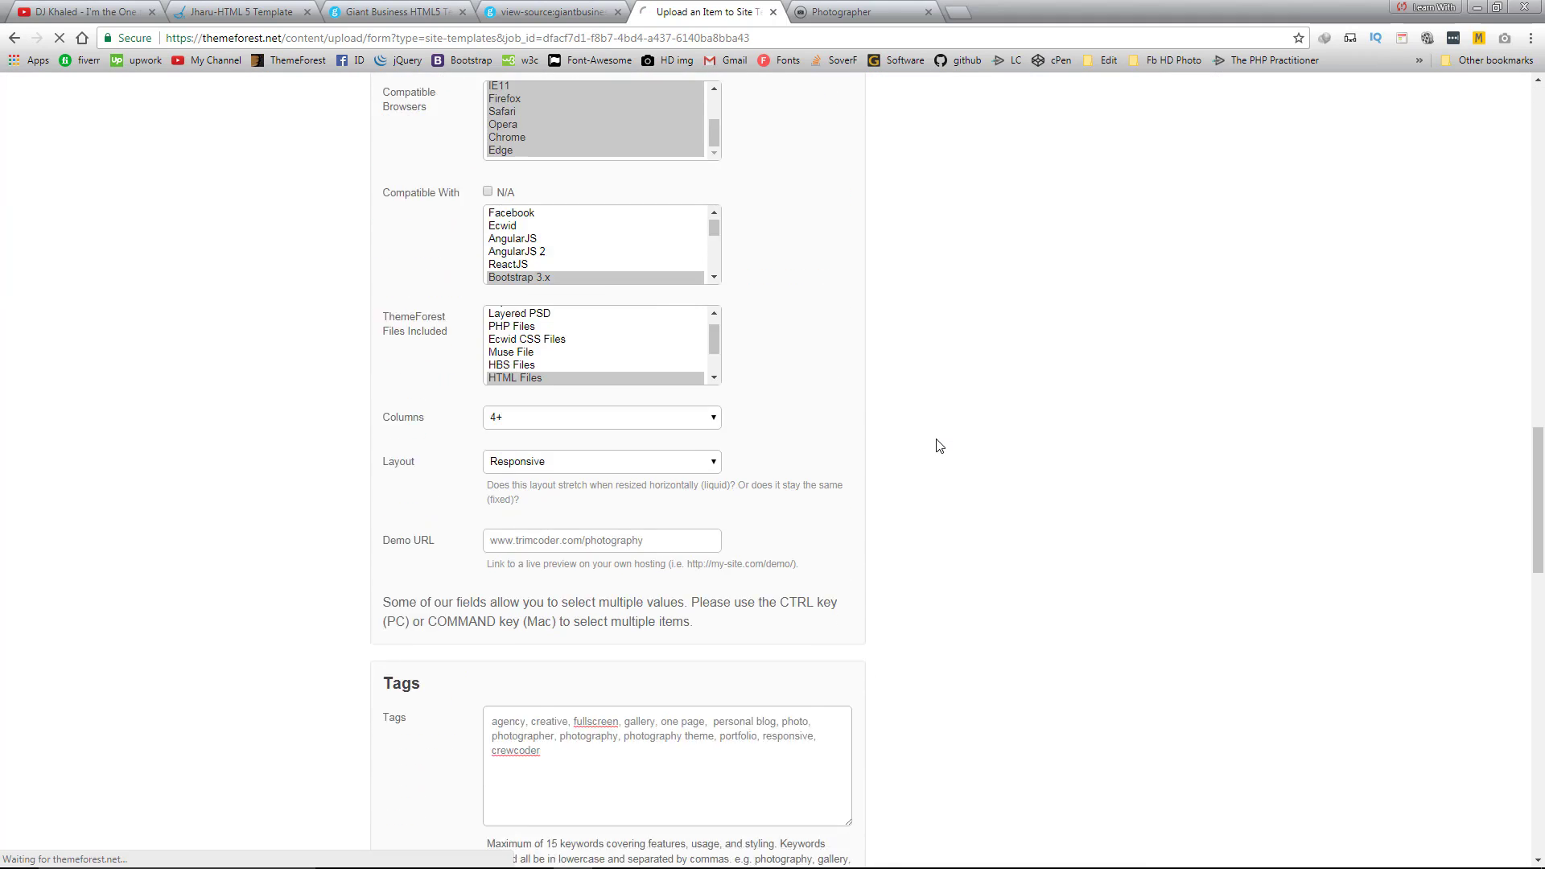
pyautogui.scroll(-10, 940, 445)
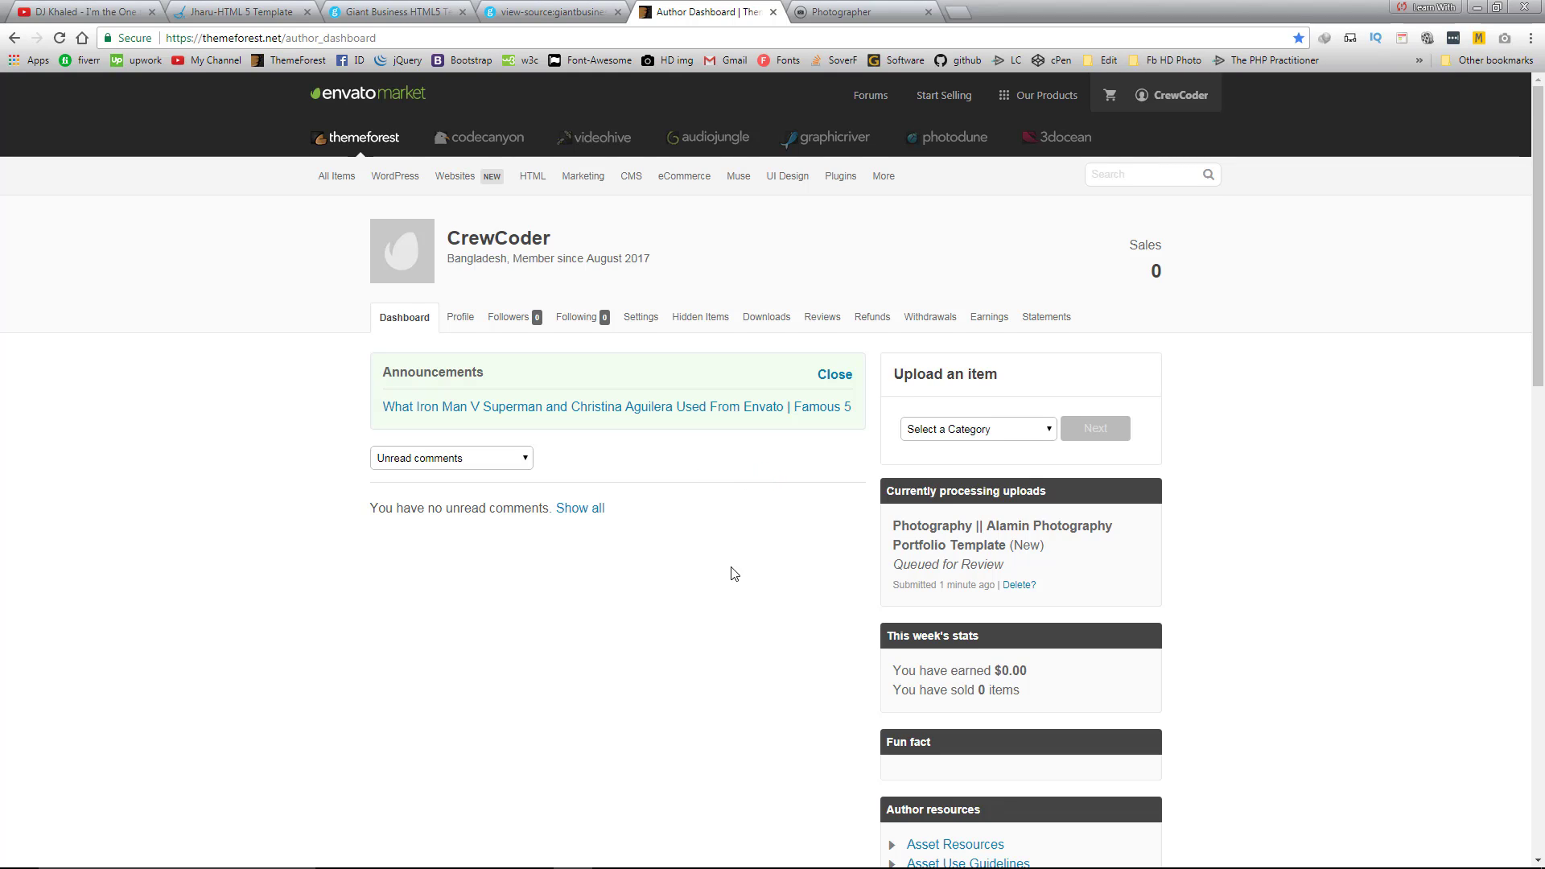
# Check the photography template's review status among the currently processing uploads on the author dashboard
pyautogui.scroll(-1, 734, 574)
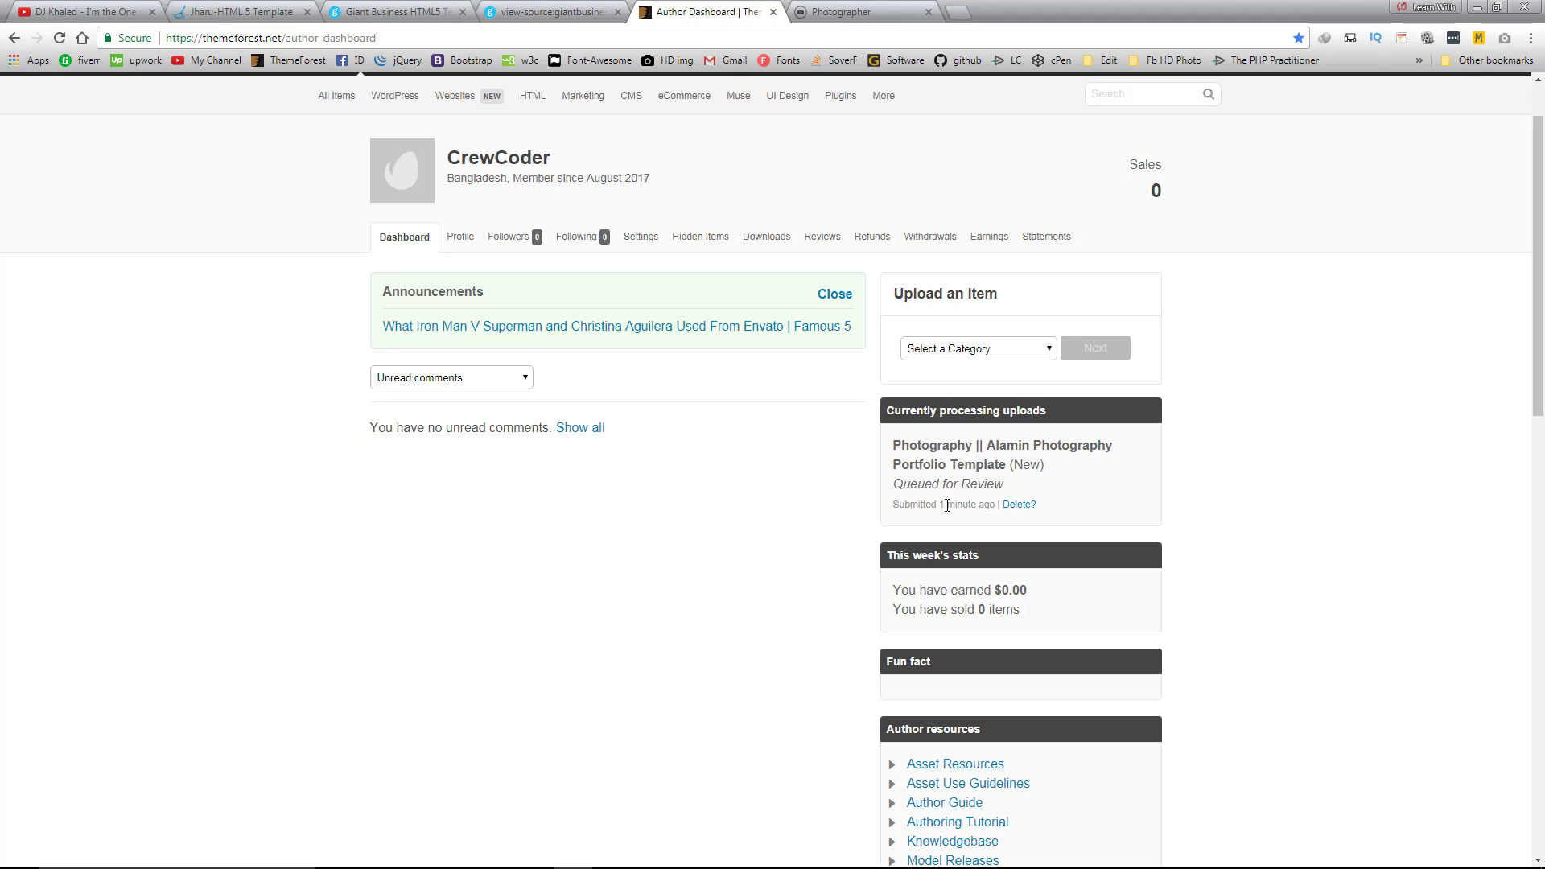
pyautogui.scroll(-1, 1084, 517)
pyautogui.scroll(3, 1086, 515)
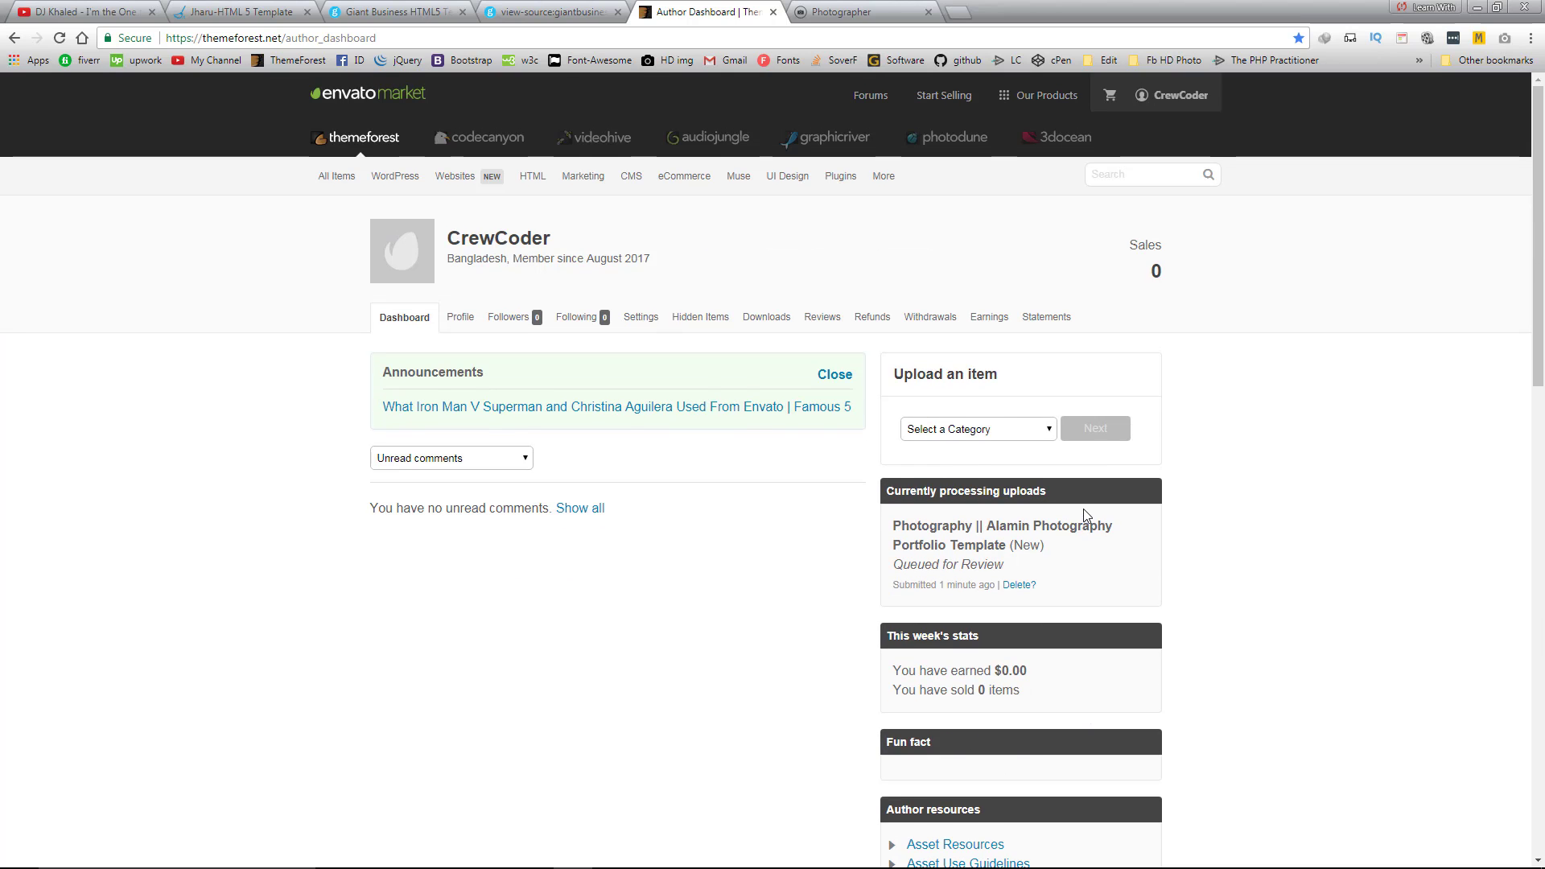
pyautogui.scroll(-12, 1084, 516)
pyautogui.scroll(15, 1080, 536)
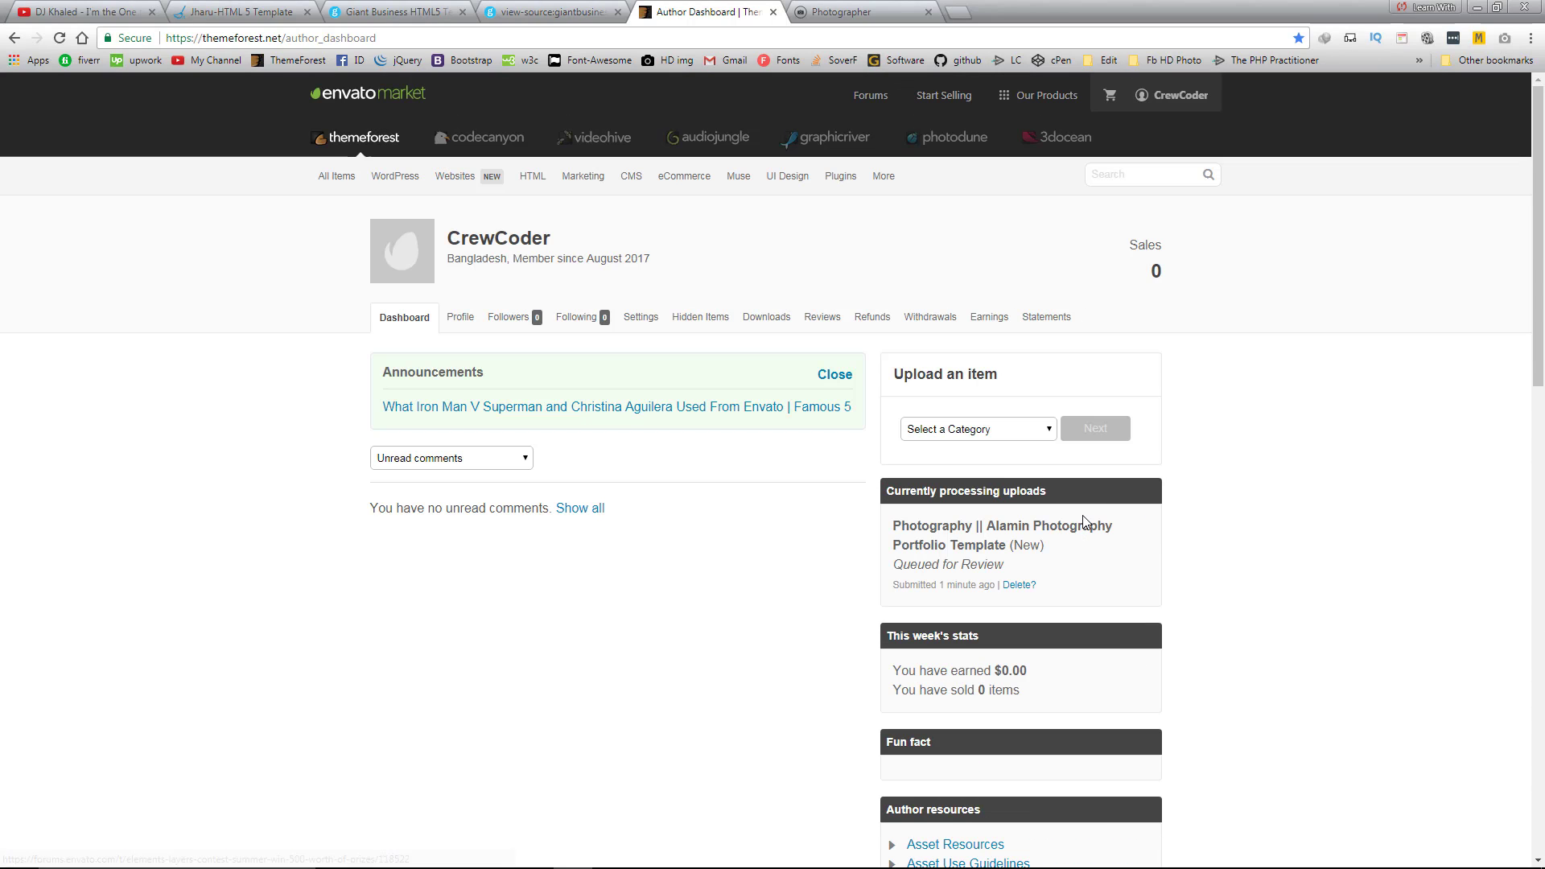